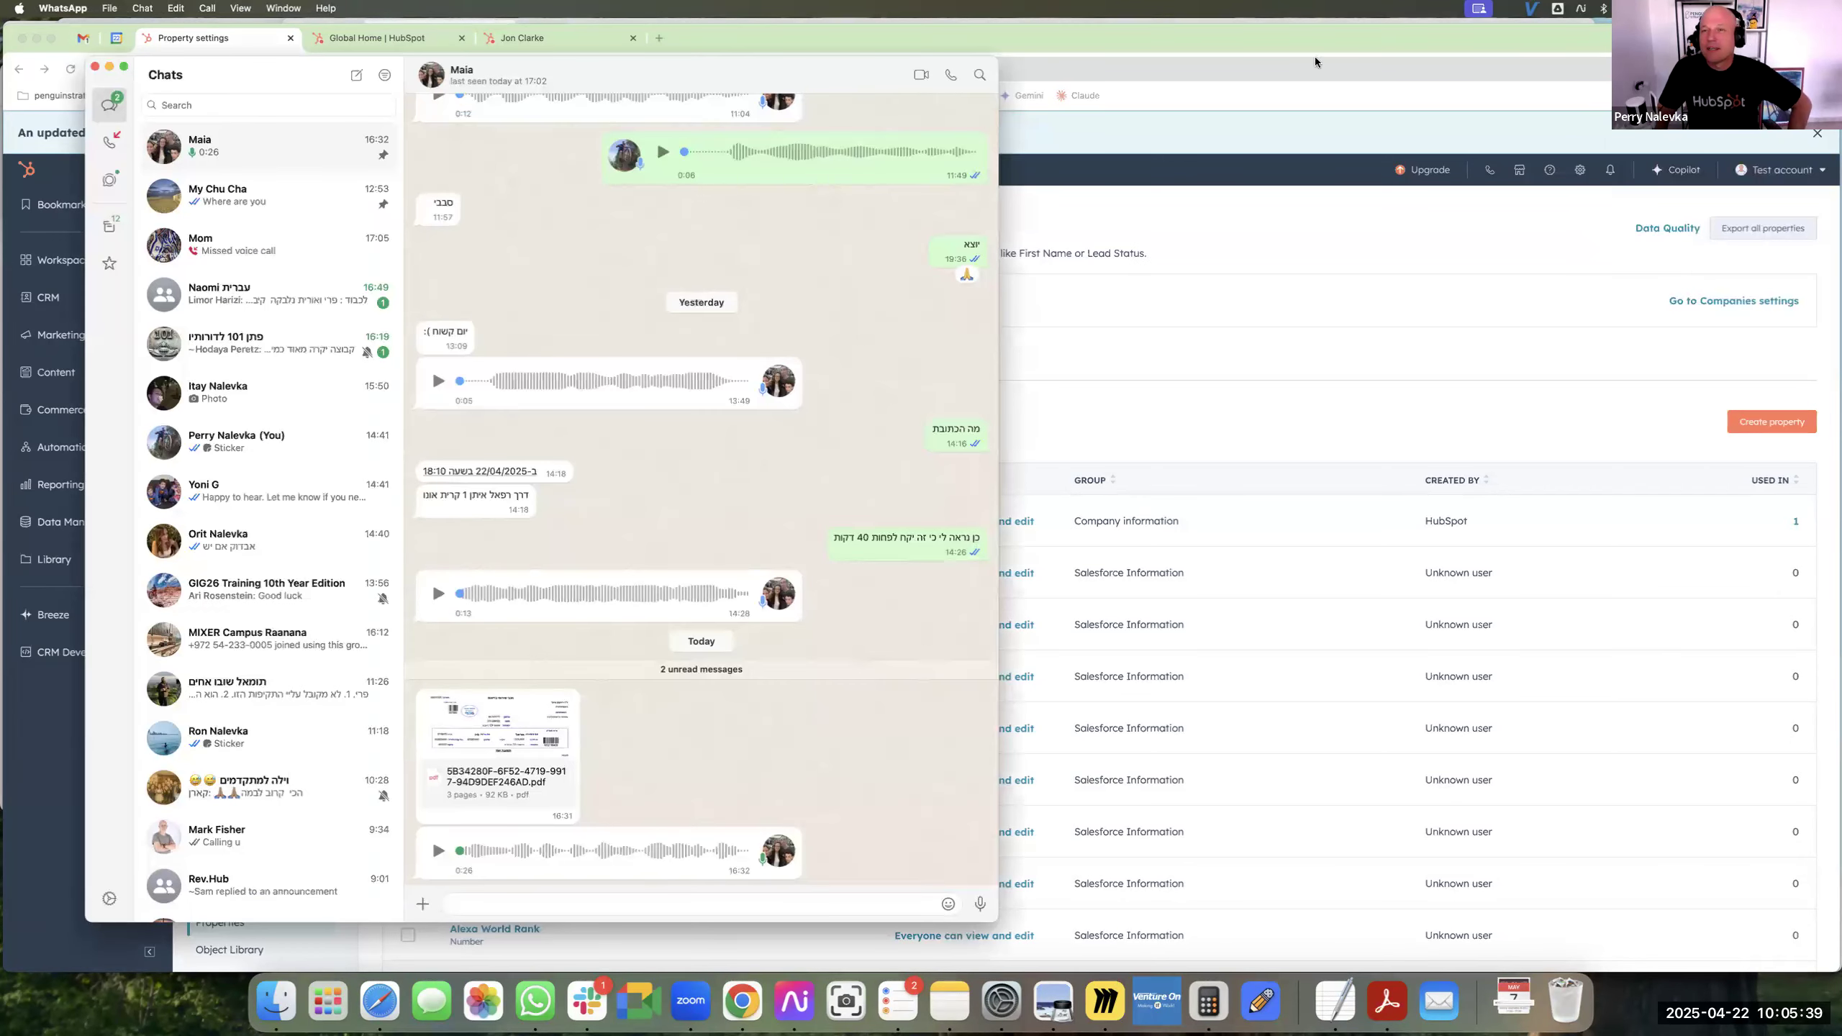
Open the contact properties in the account settings and start creating a new property.
click(1305, 52)
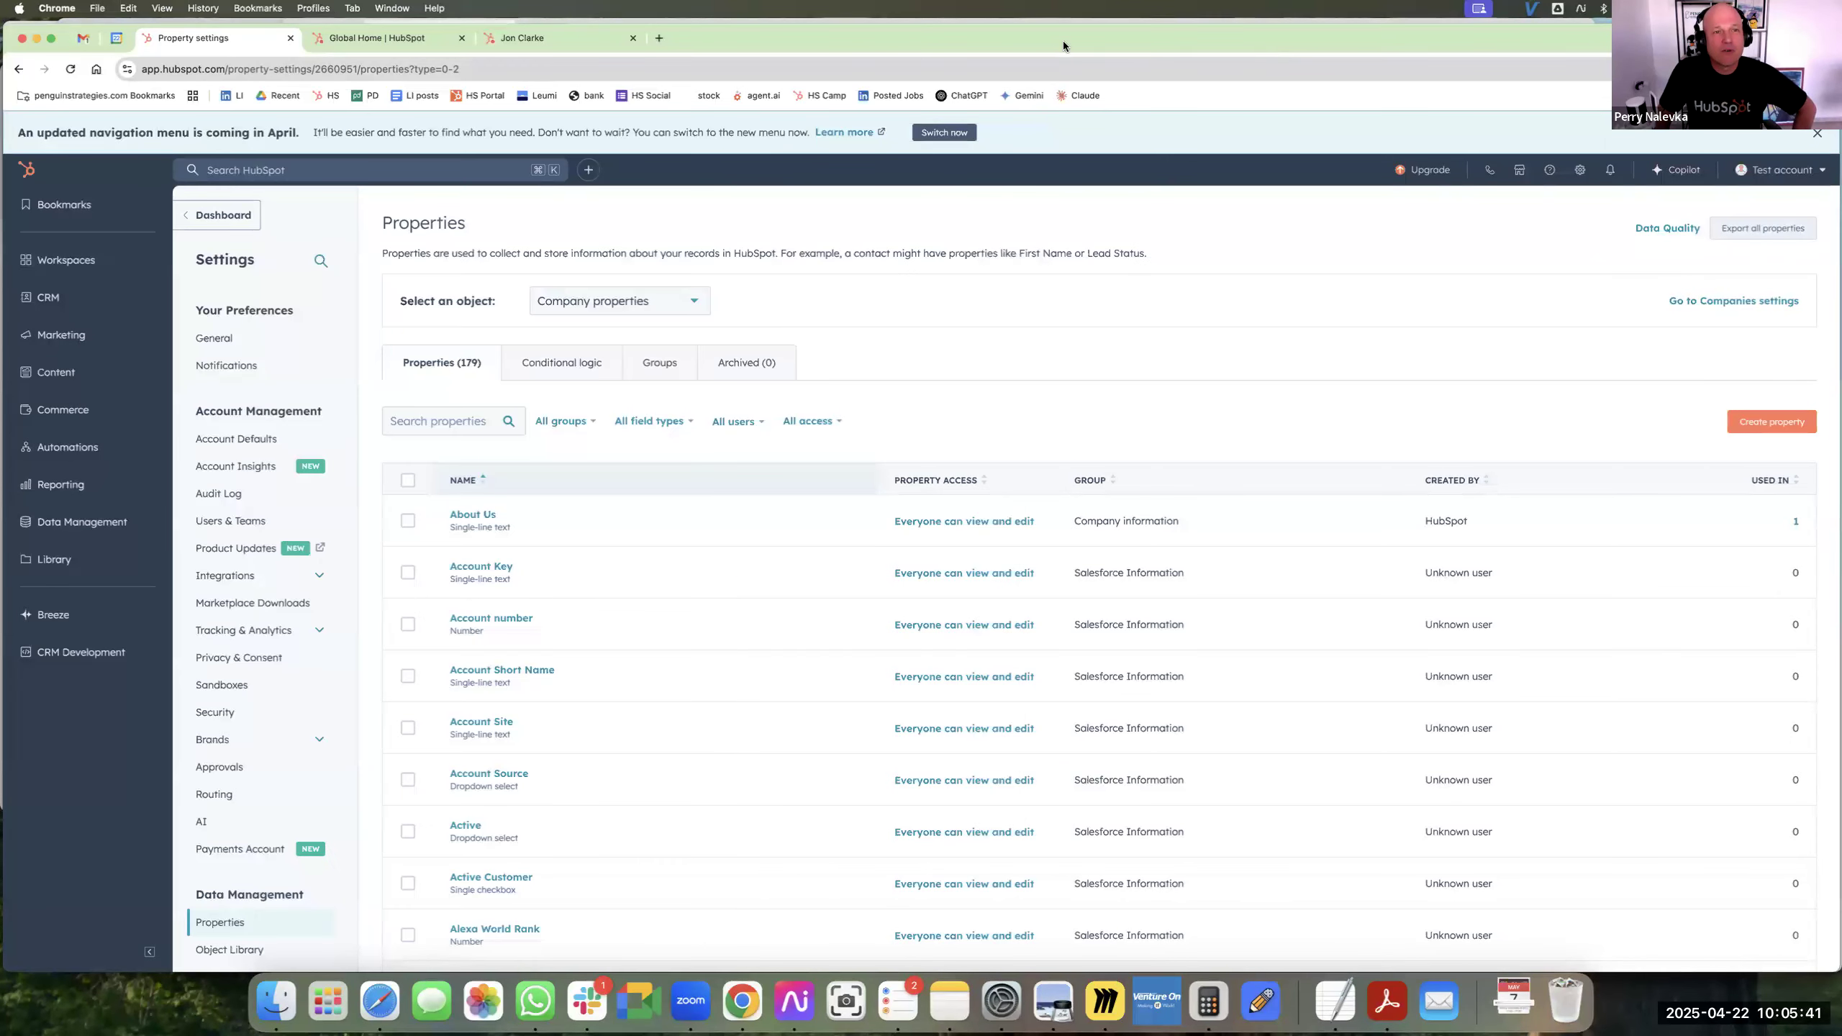
click(1581, 171)
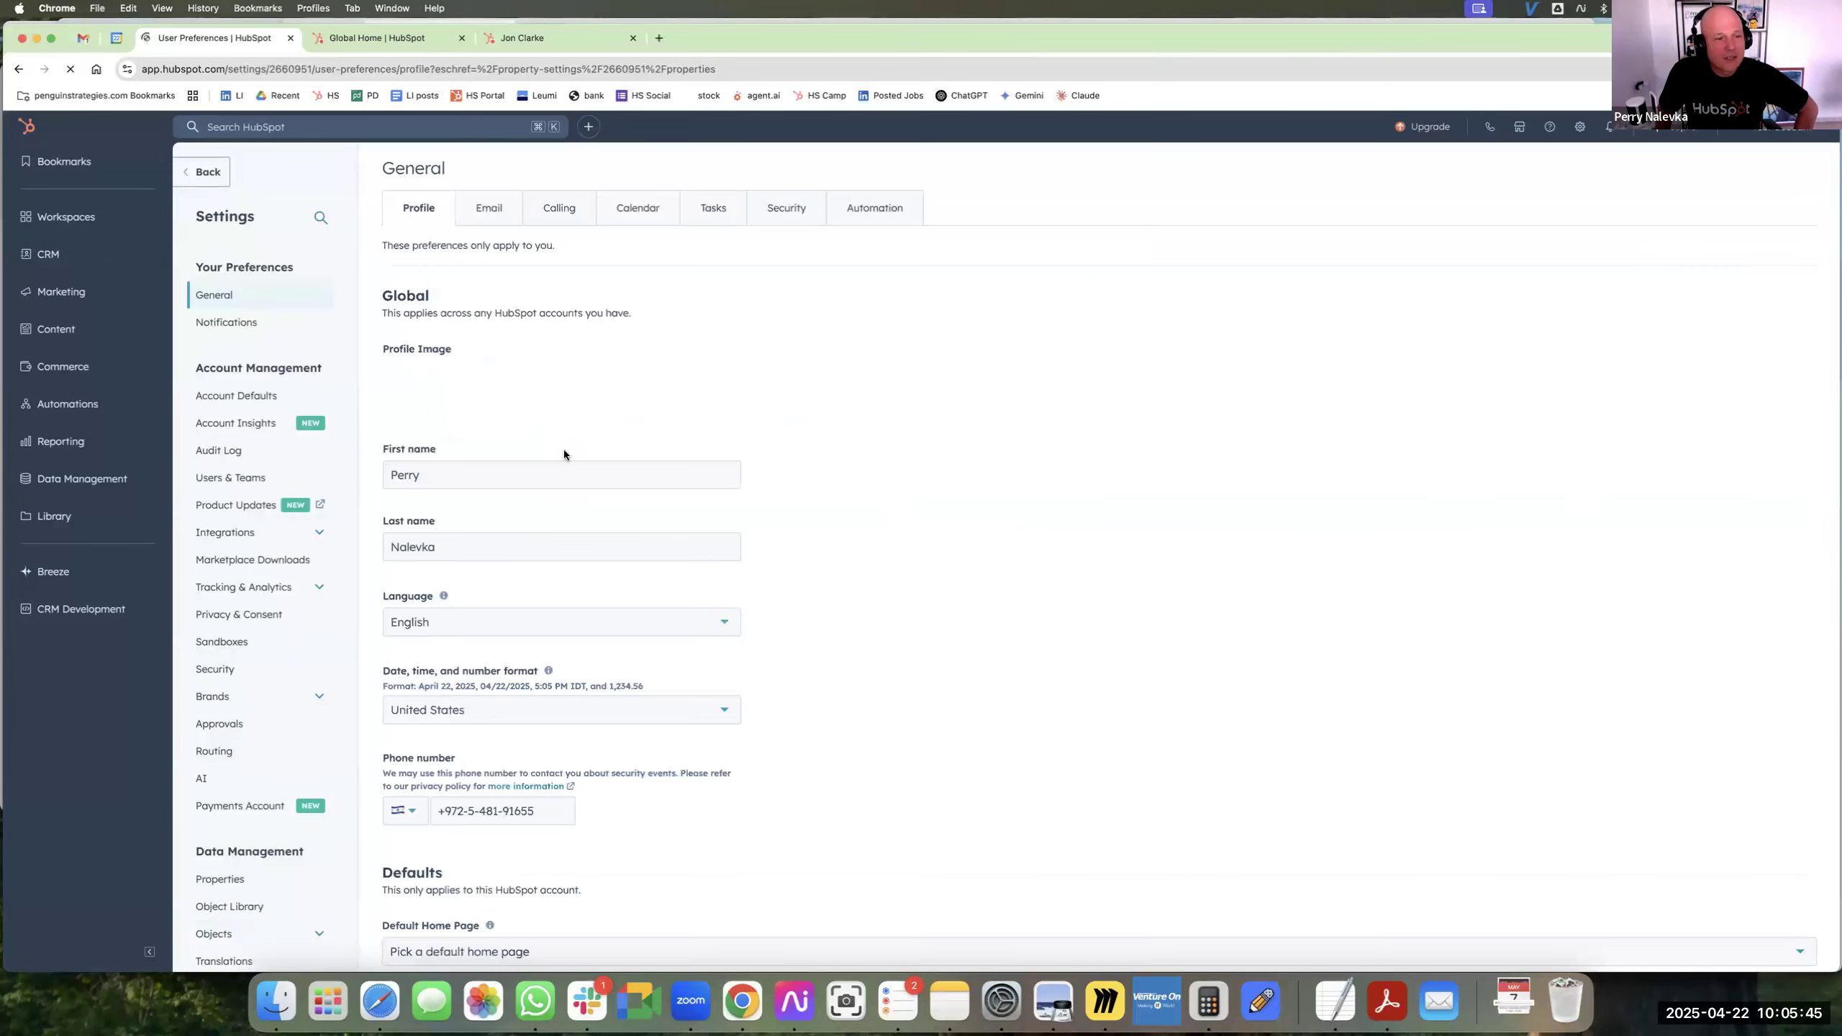
scroll(231, 668, down, 5)
click(240, 697)
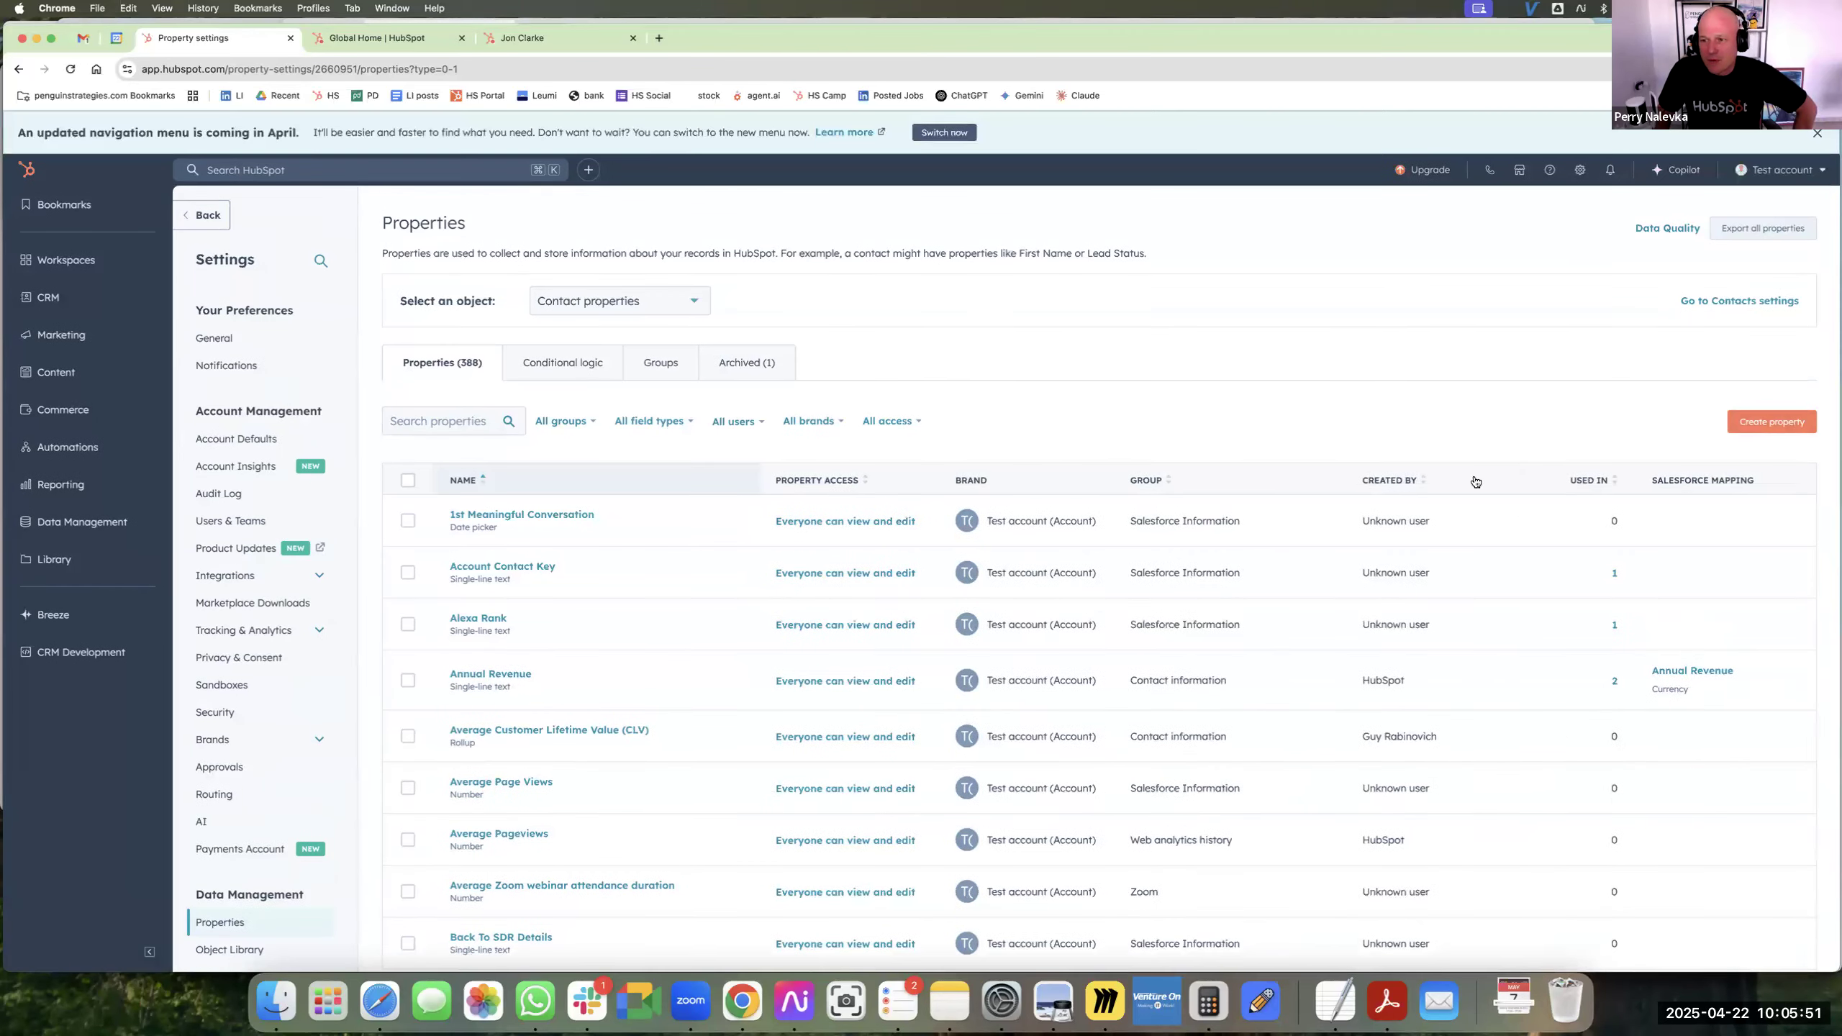
click(1769, 428)
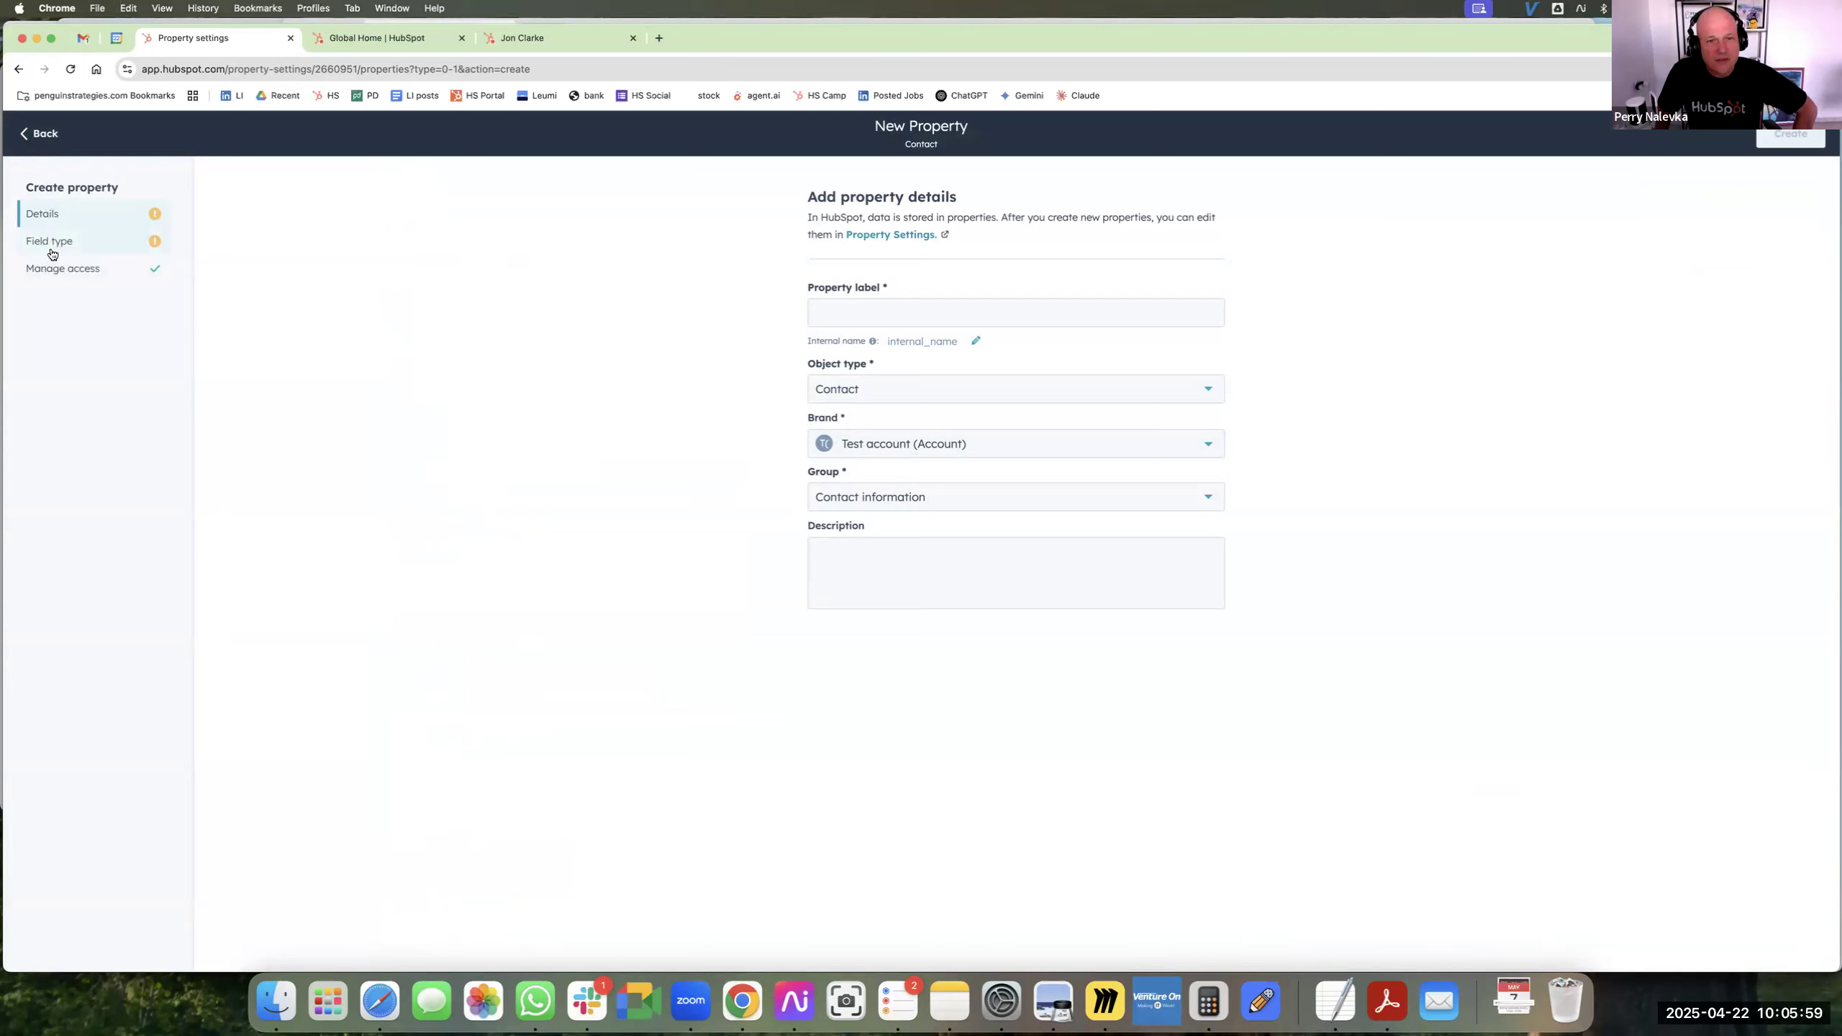
Label the new property "Test active ticket" and set its object type to Company, keeping the Company information group.
click(969, 318)
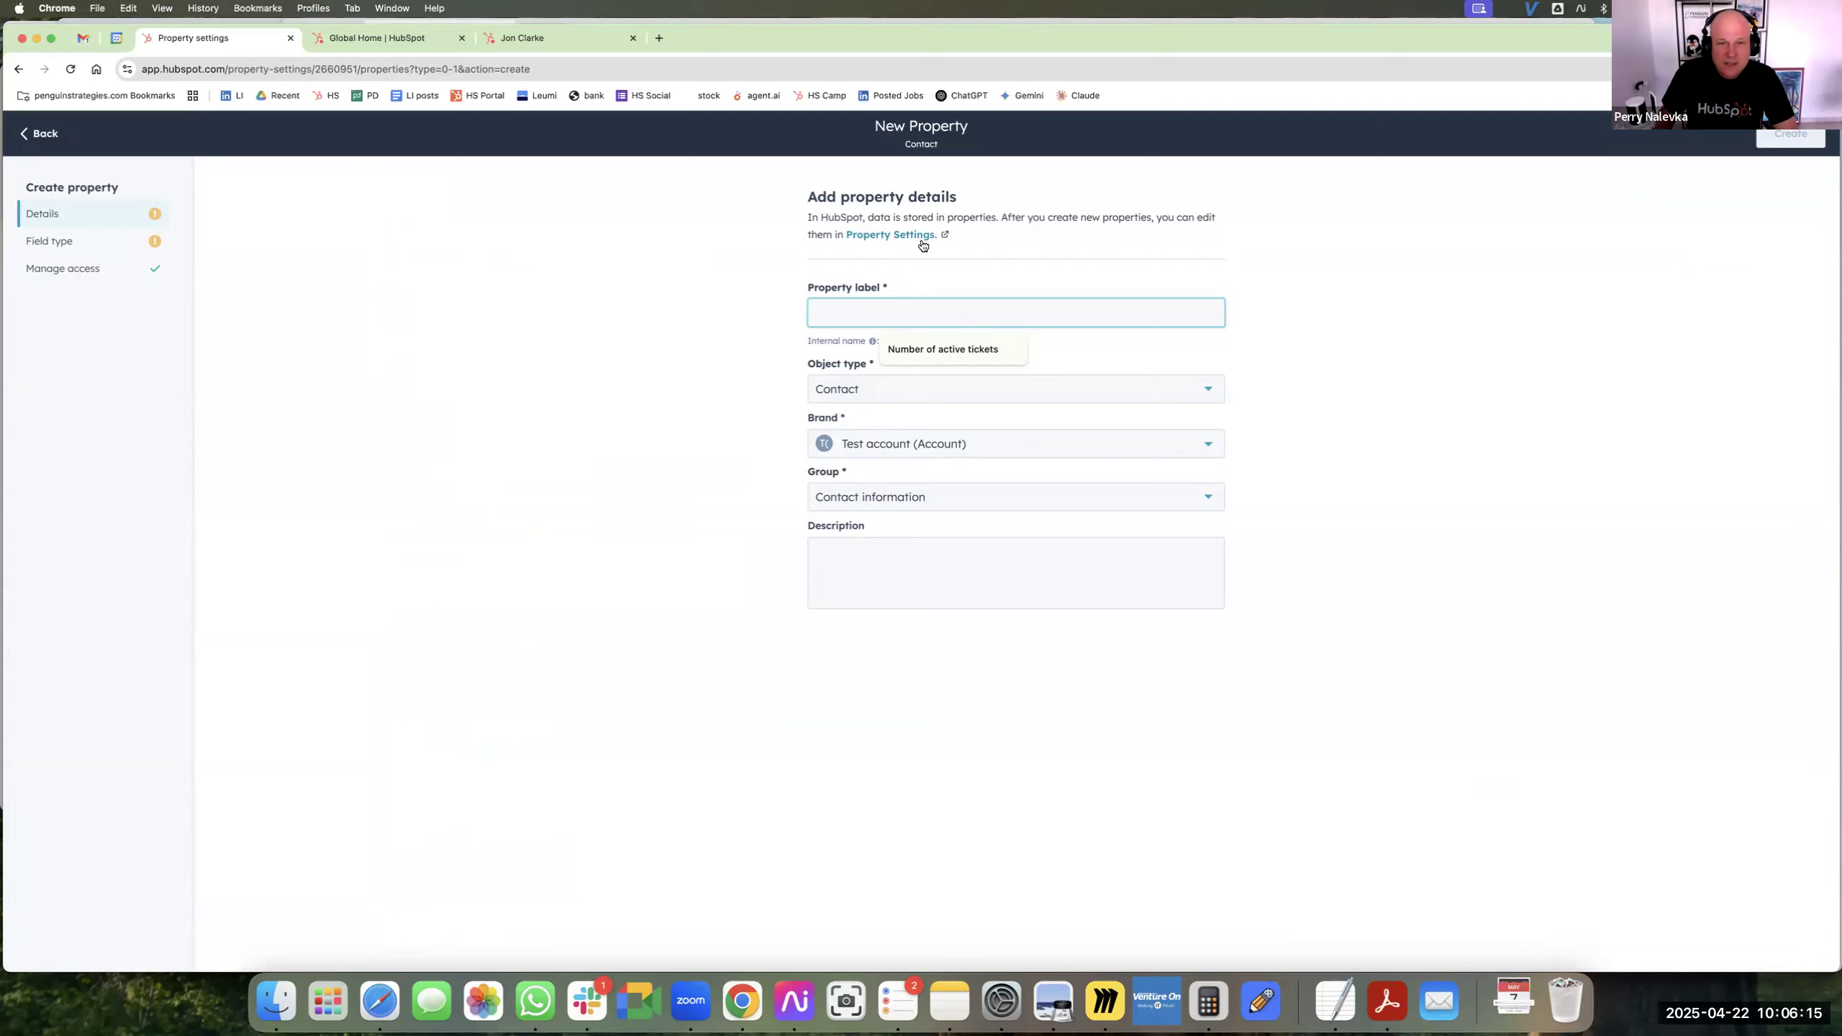
text(Test)
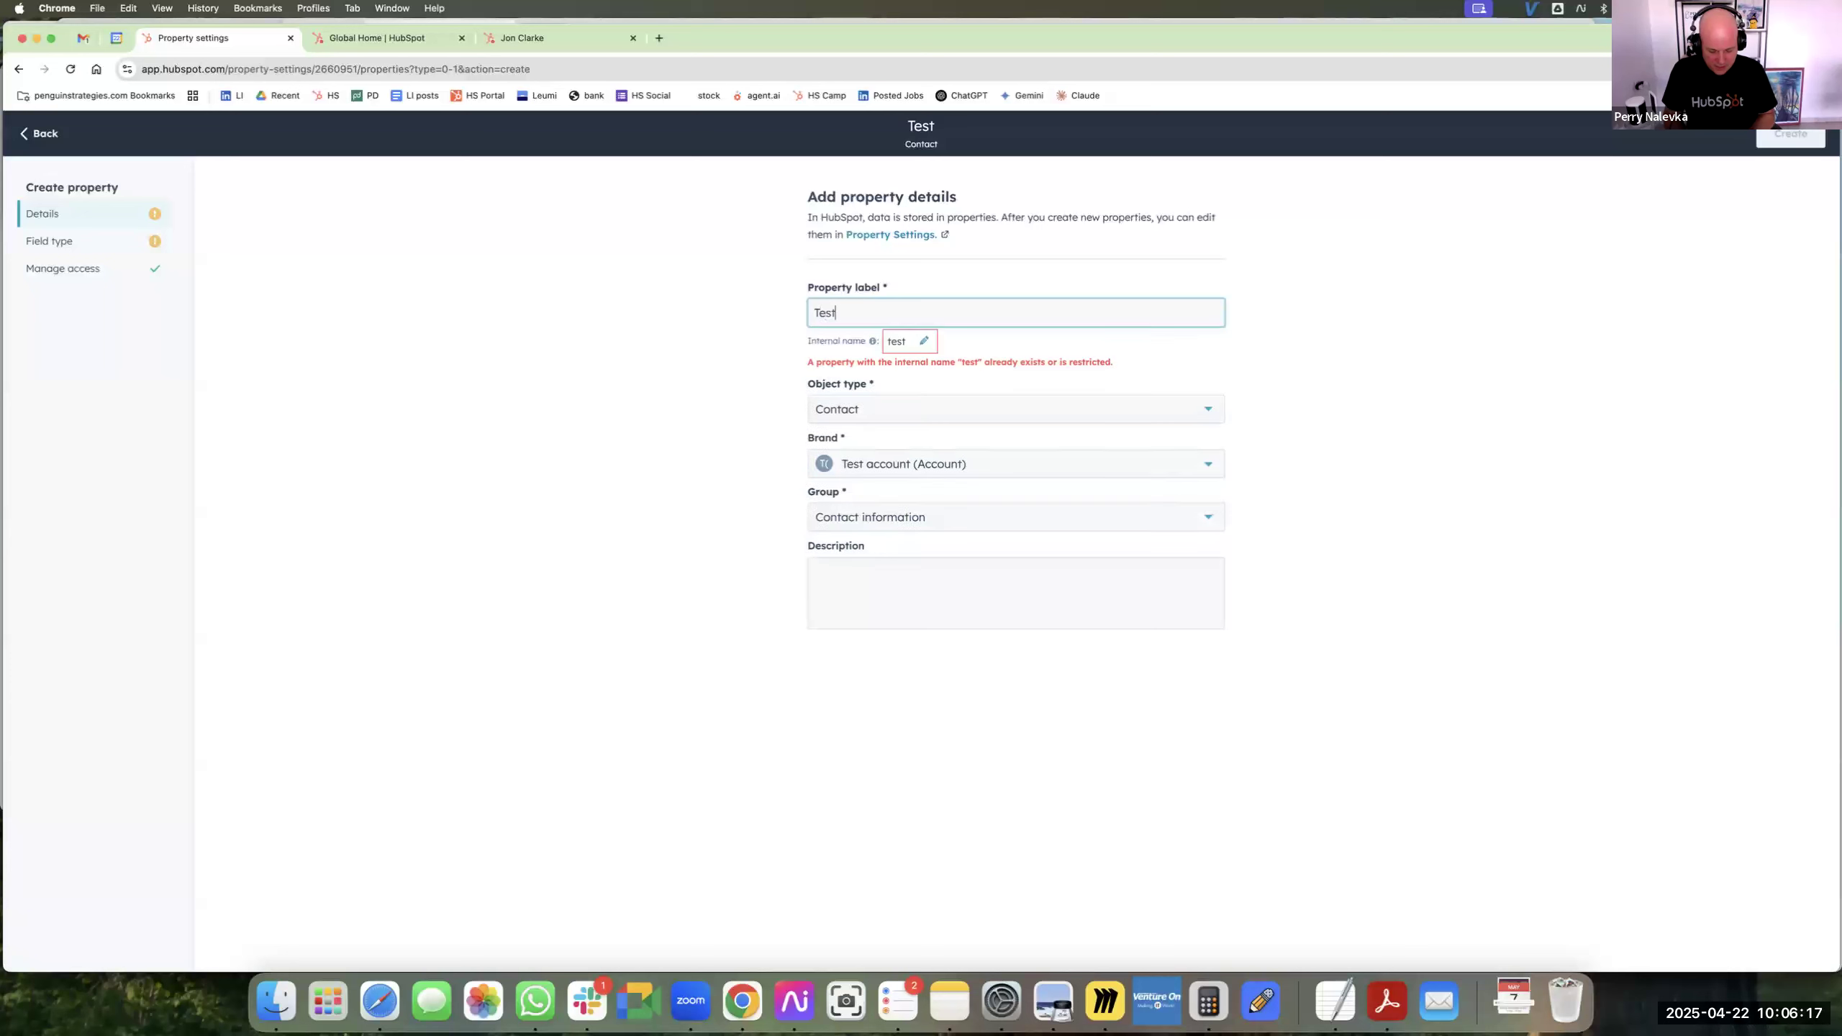
text( active ticket)
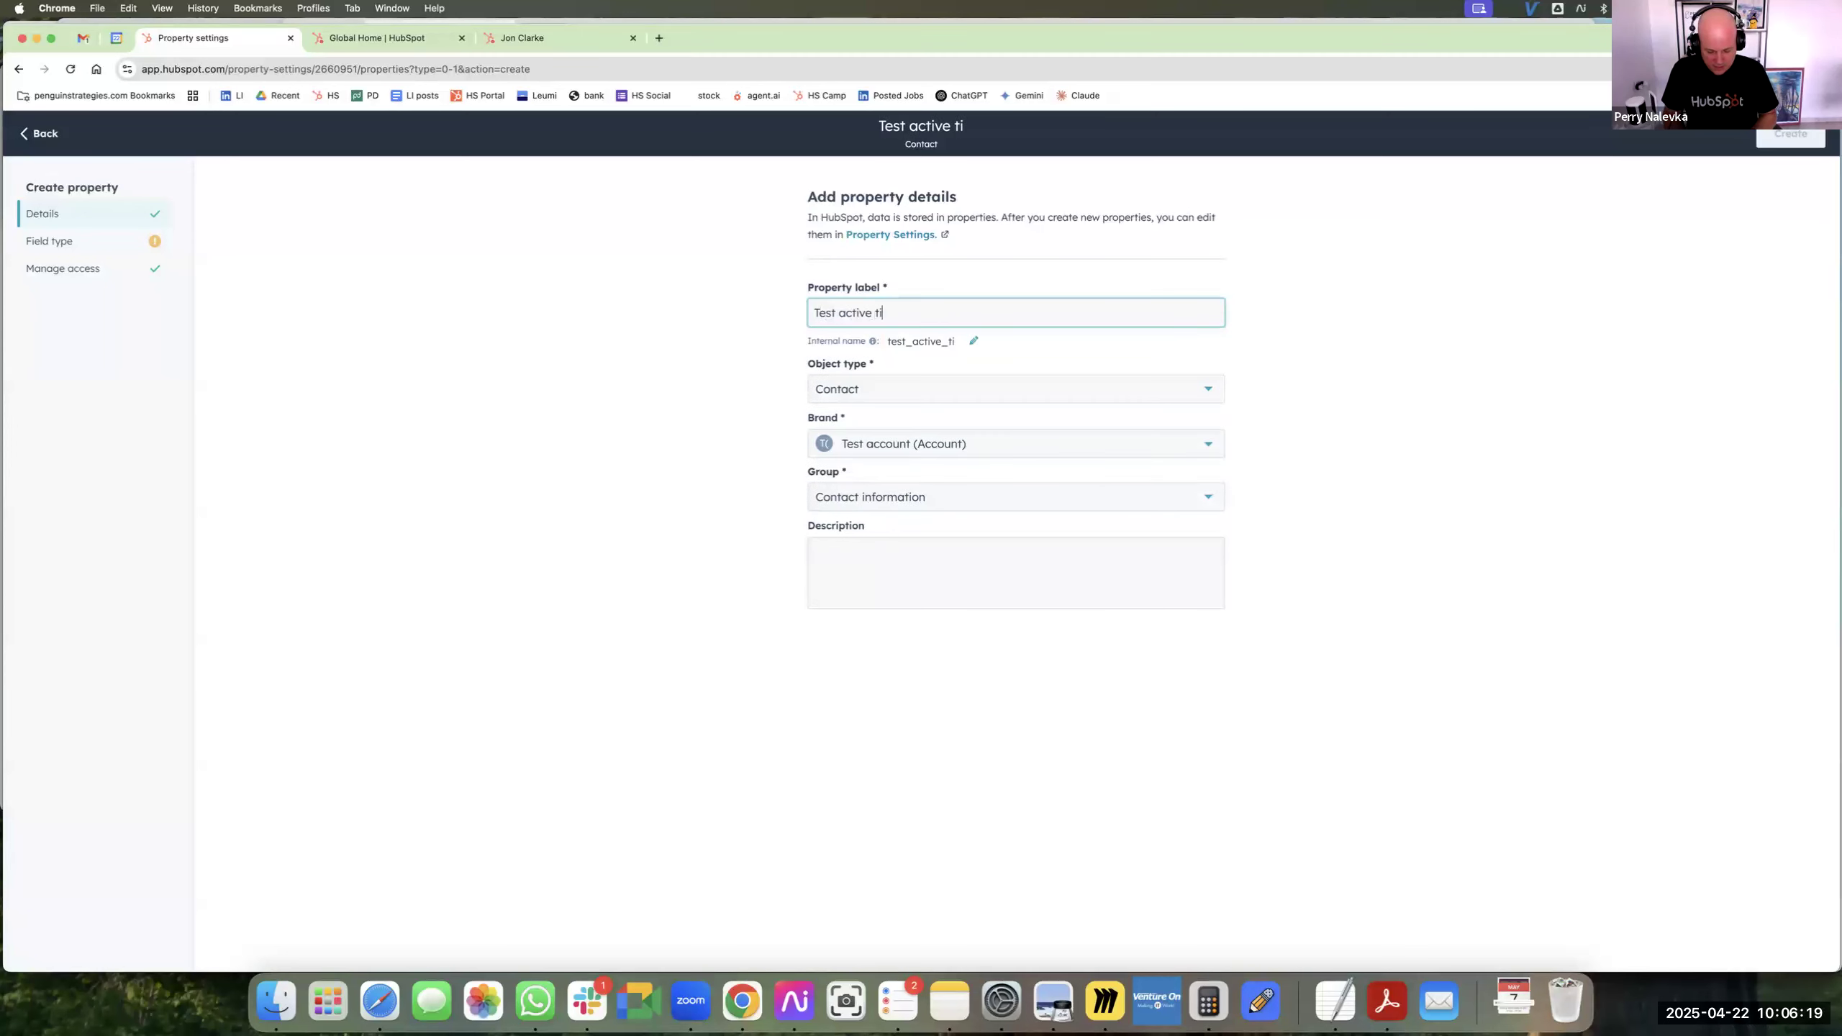
click(877, 400)
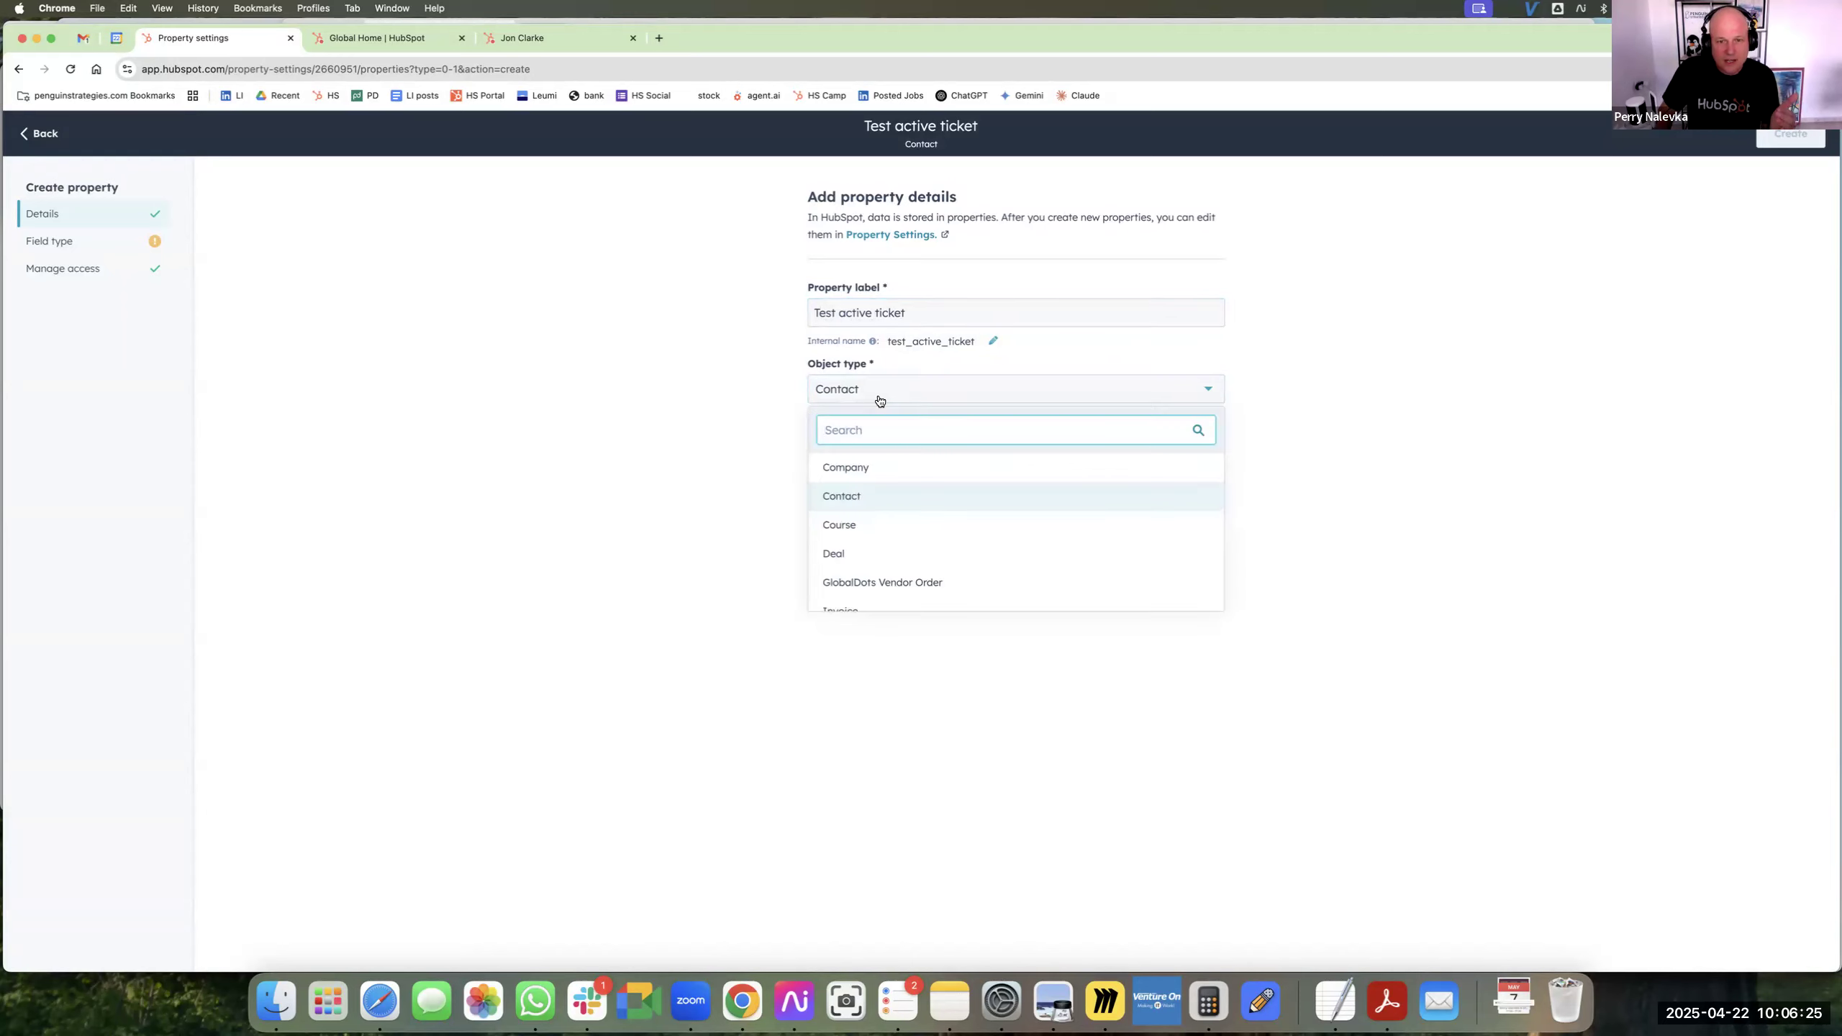
click(876, 472)
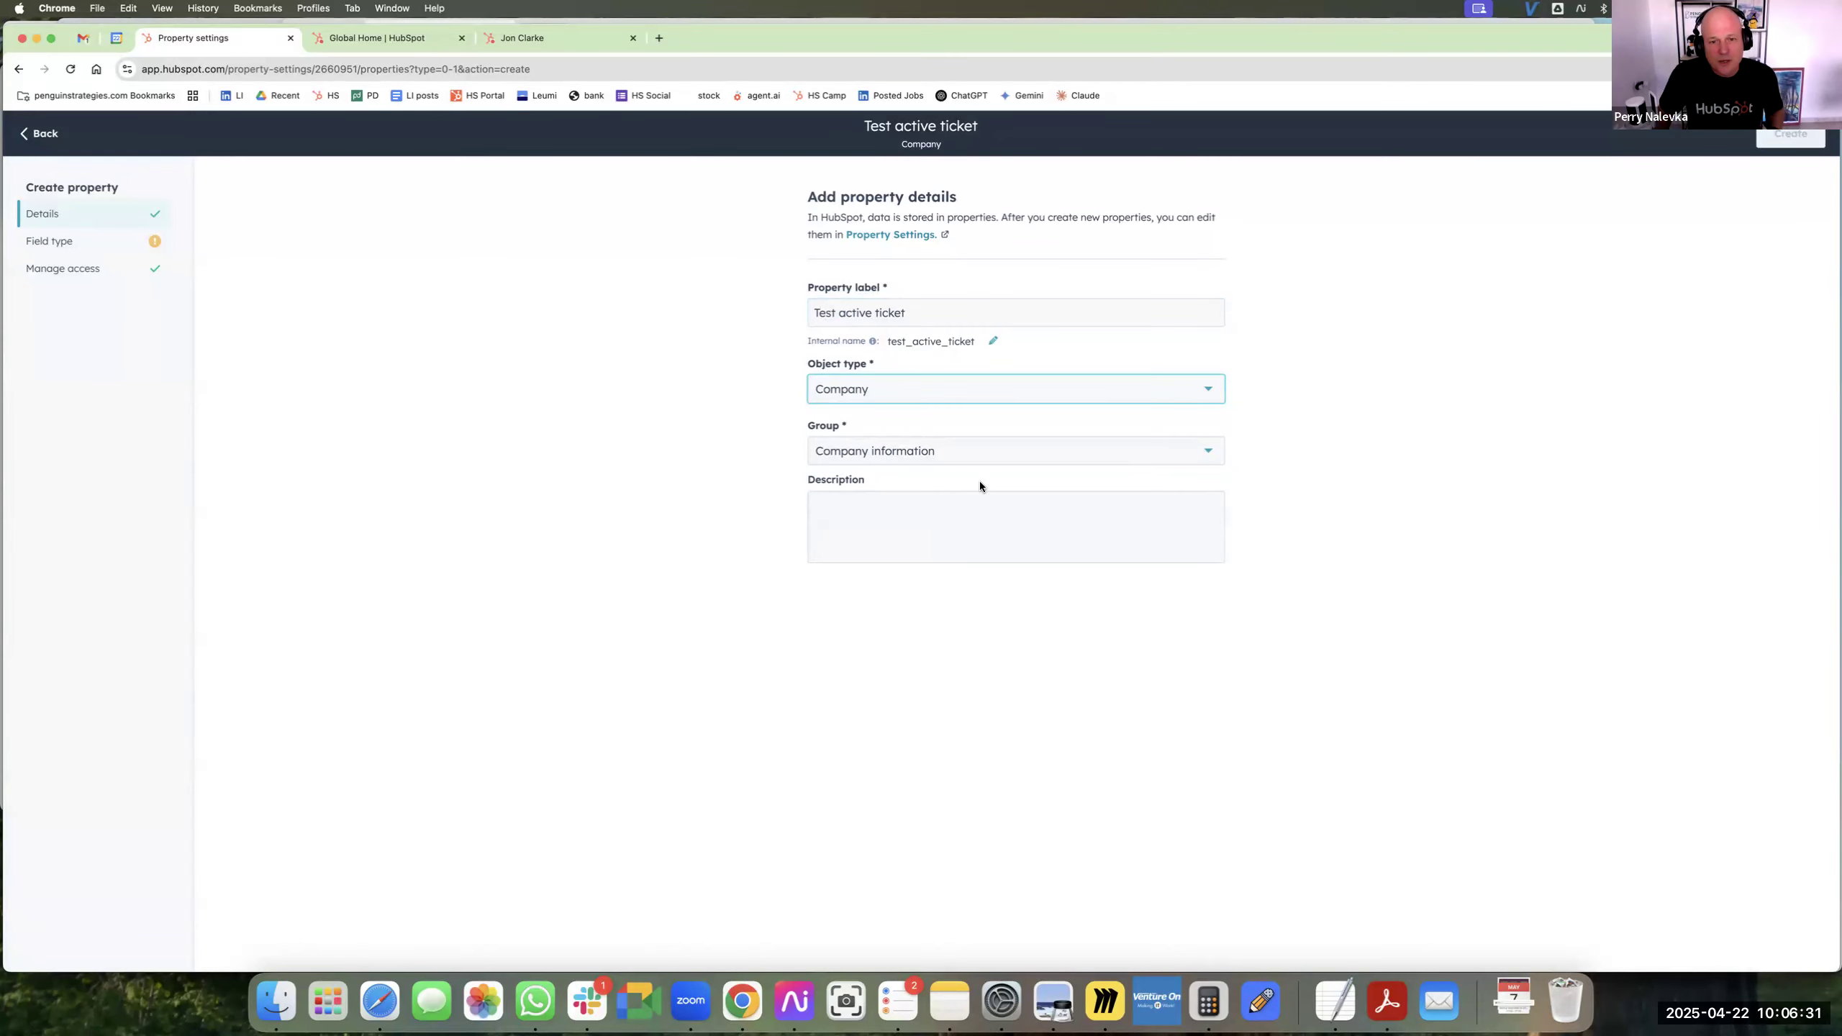
click(913, 459)
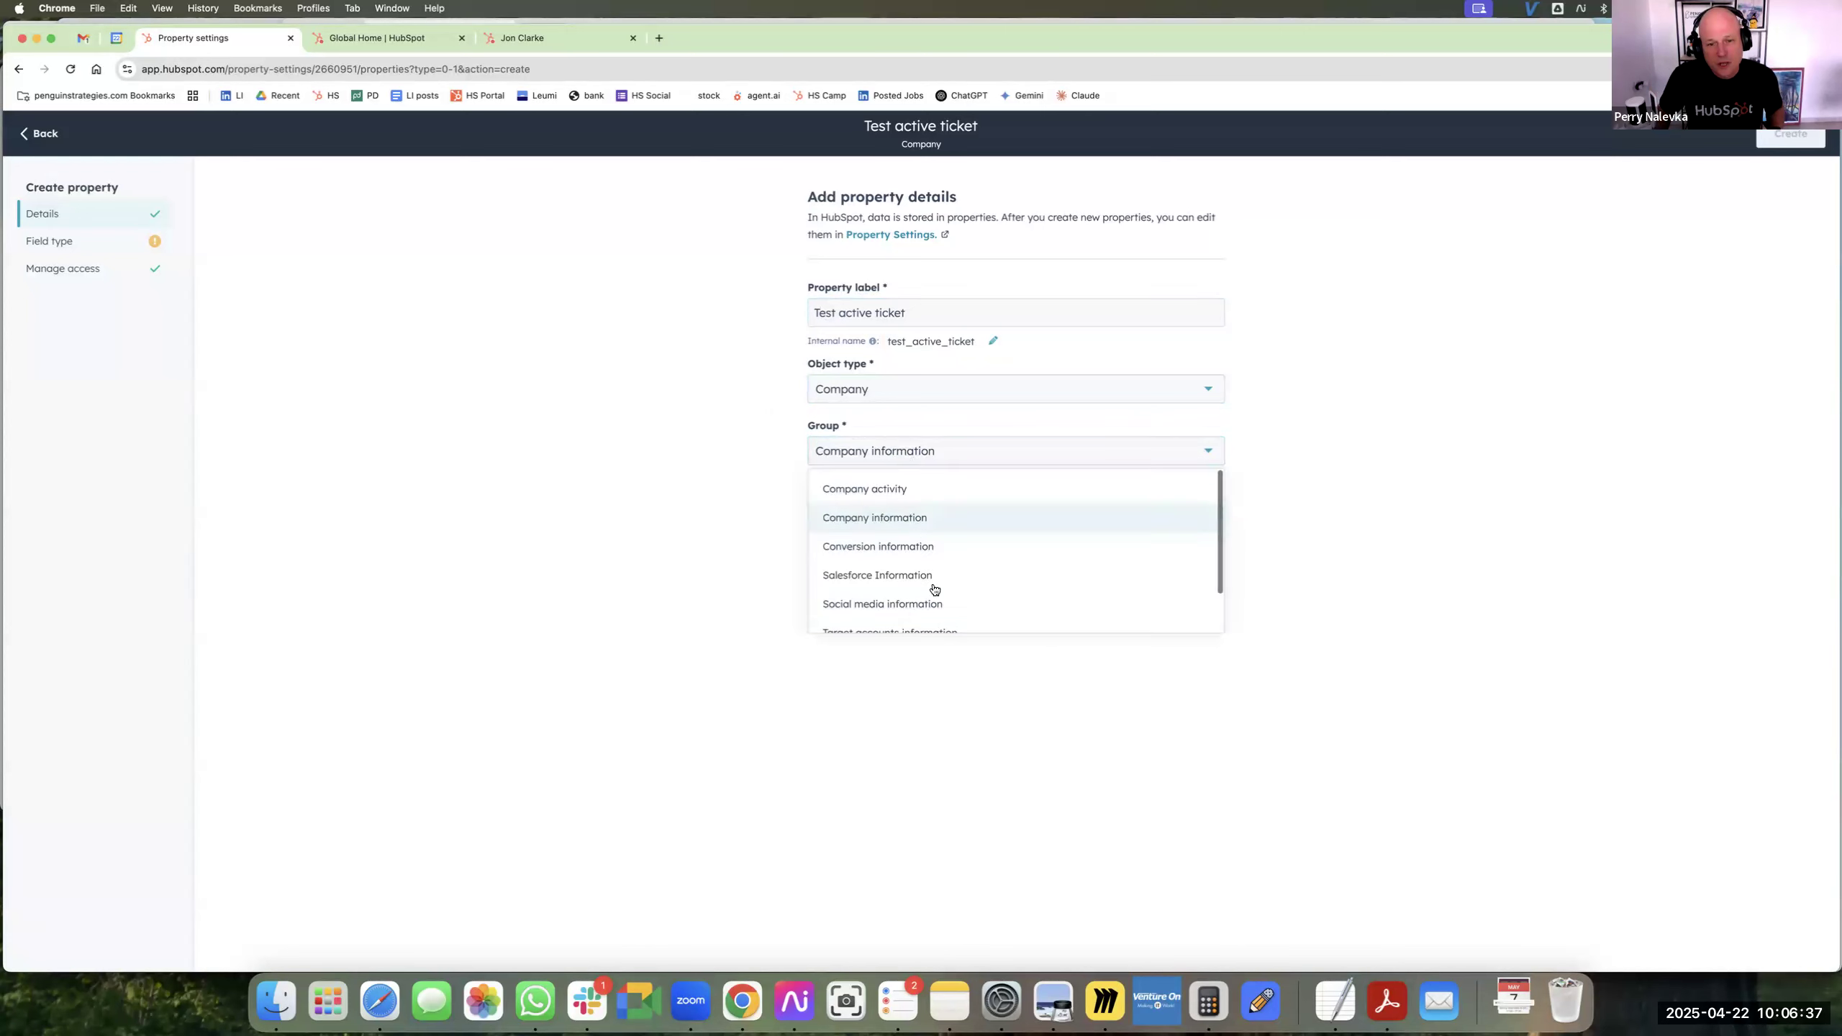
click(751, 455)
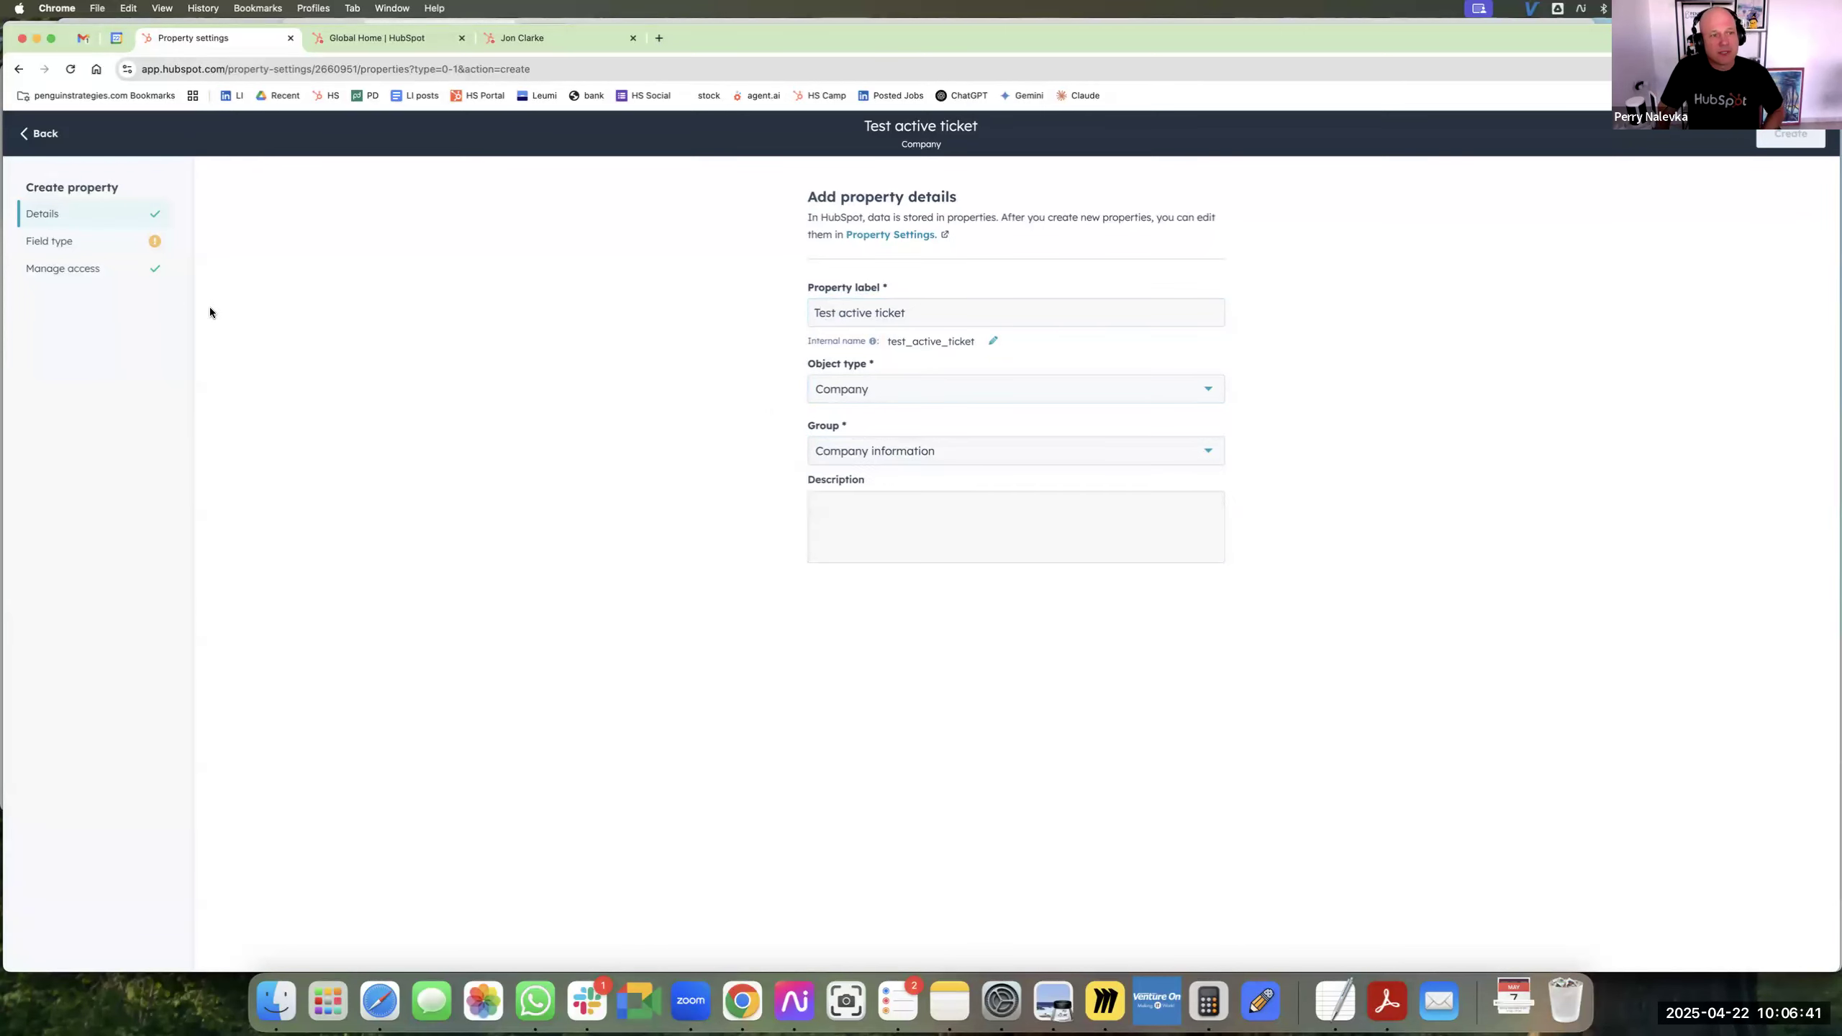
Set the new property's field type to Rollup.
click(122, 250)
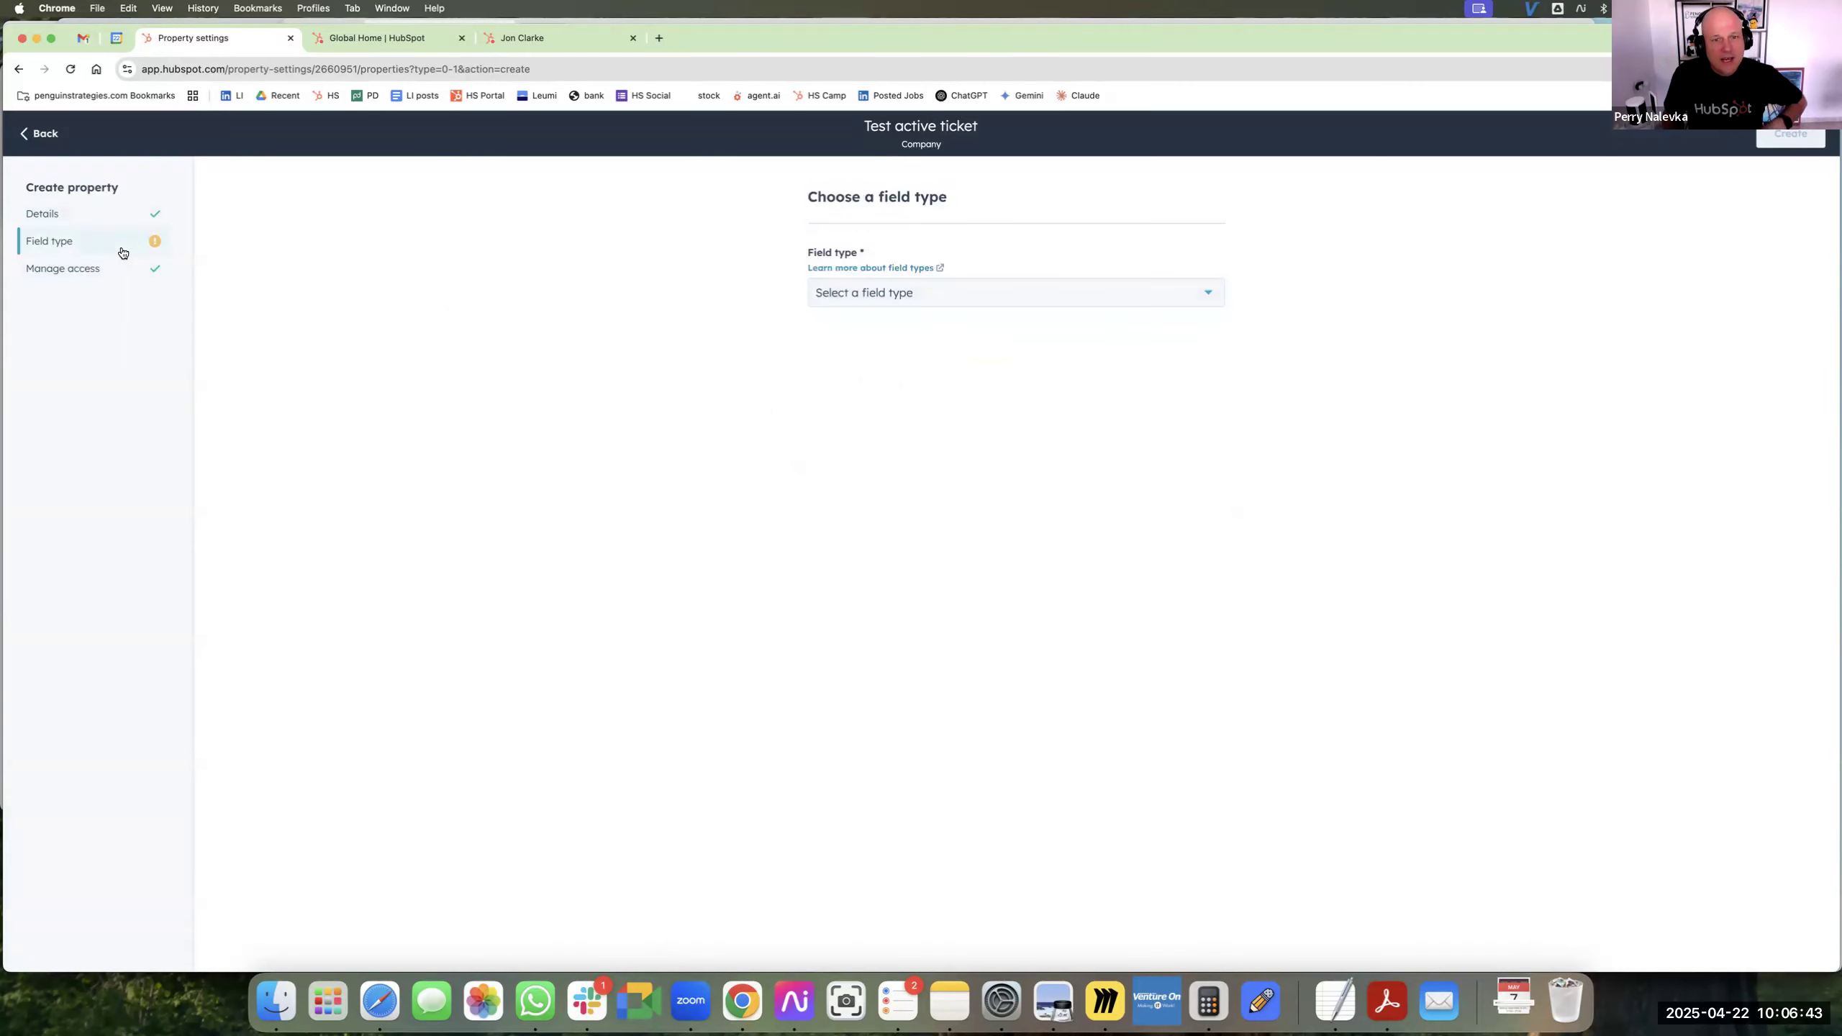
click(915, 294)
scroll(943, 478, down, 5)
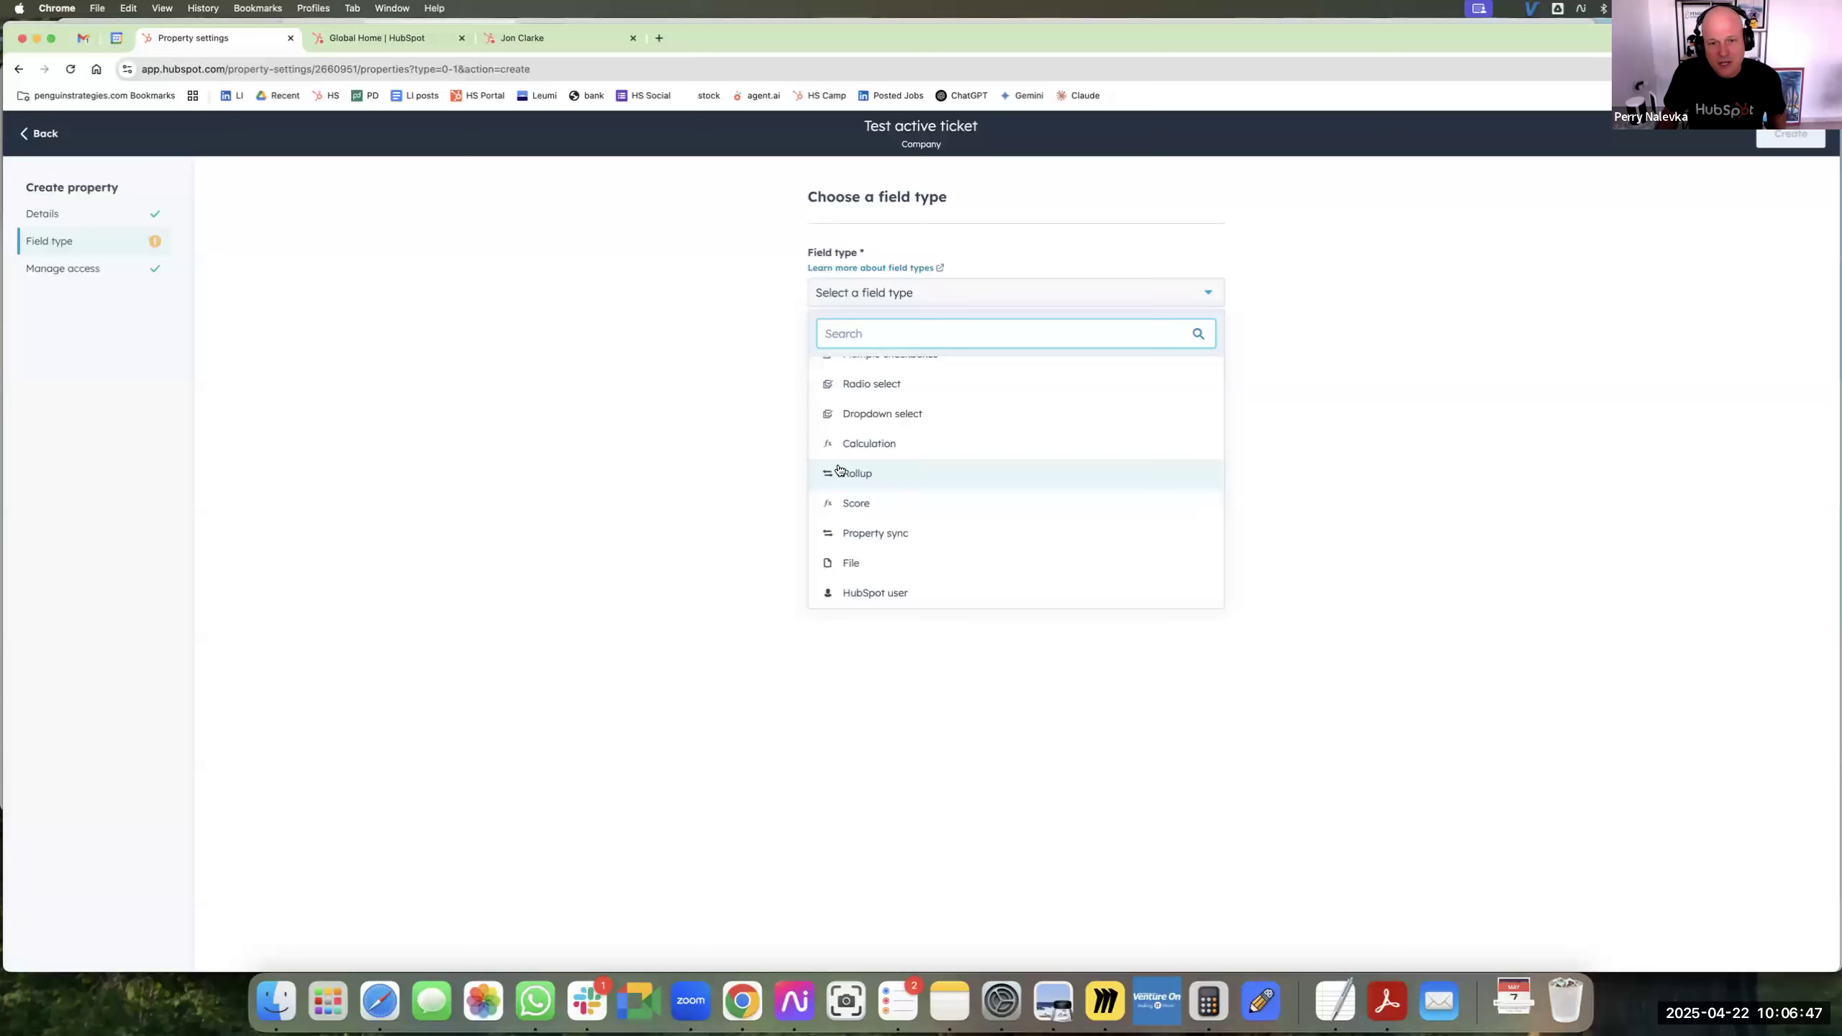
click(874, 483)
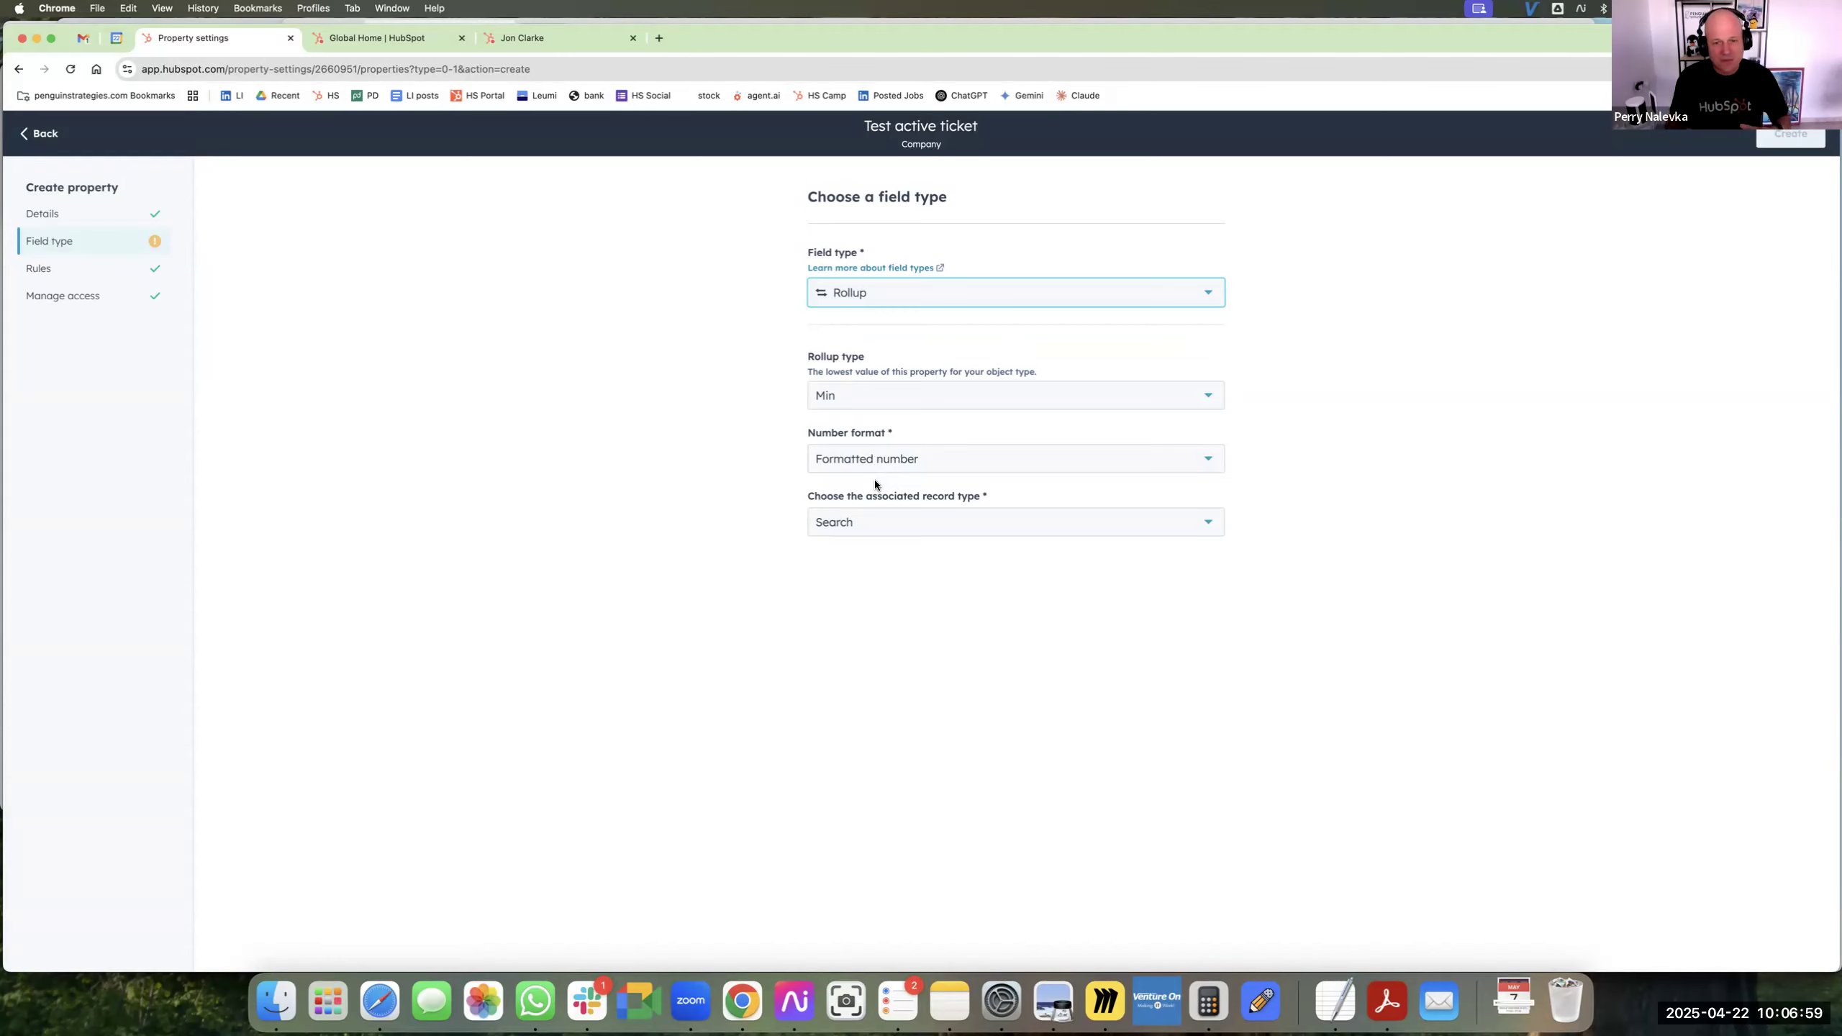
Set the rollup type to Count and choose Formatted number as the number format.
click(869, 407)
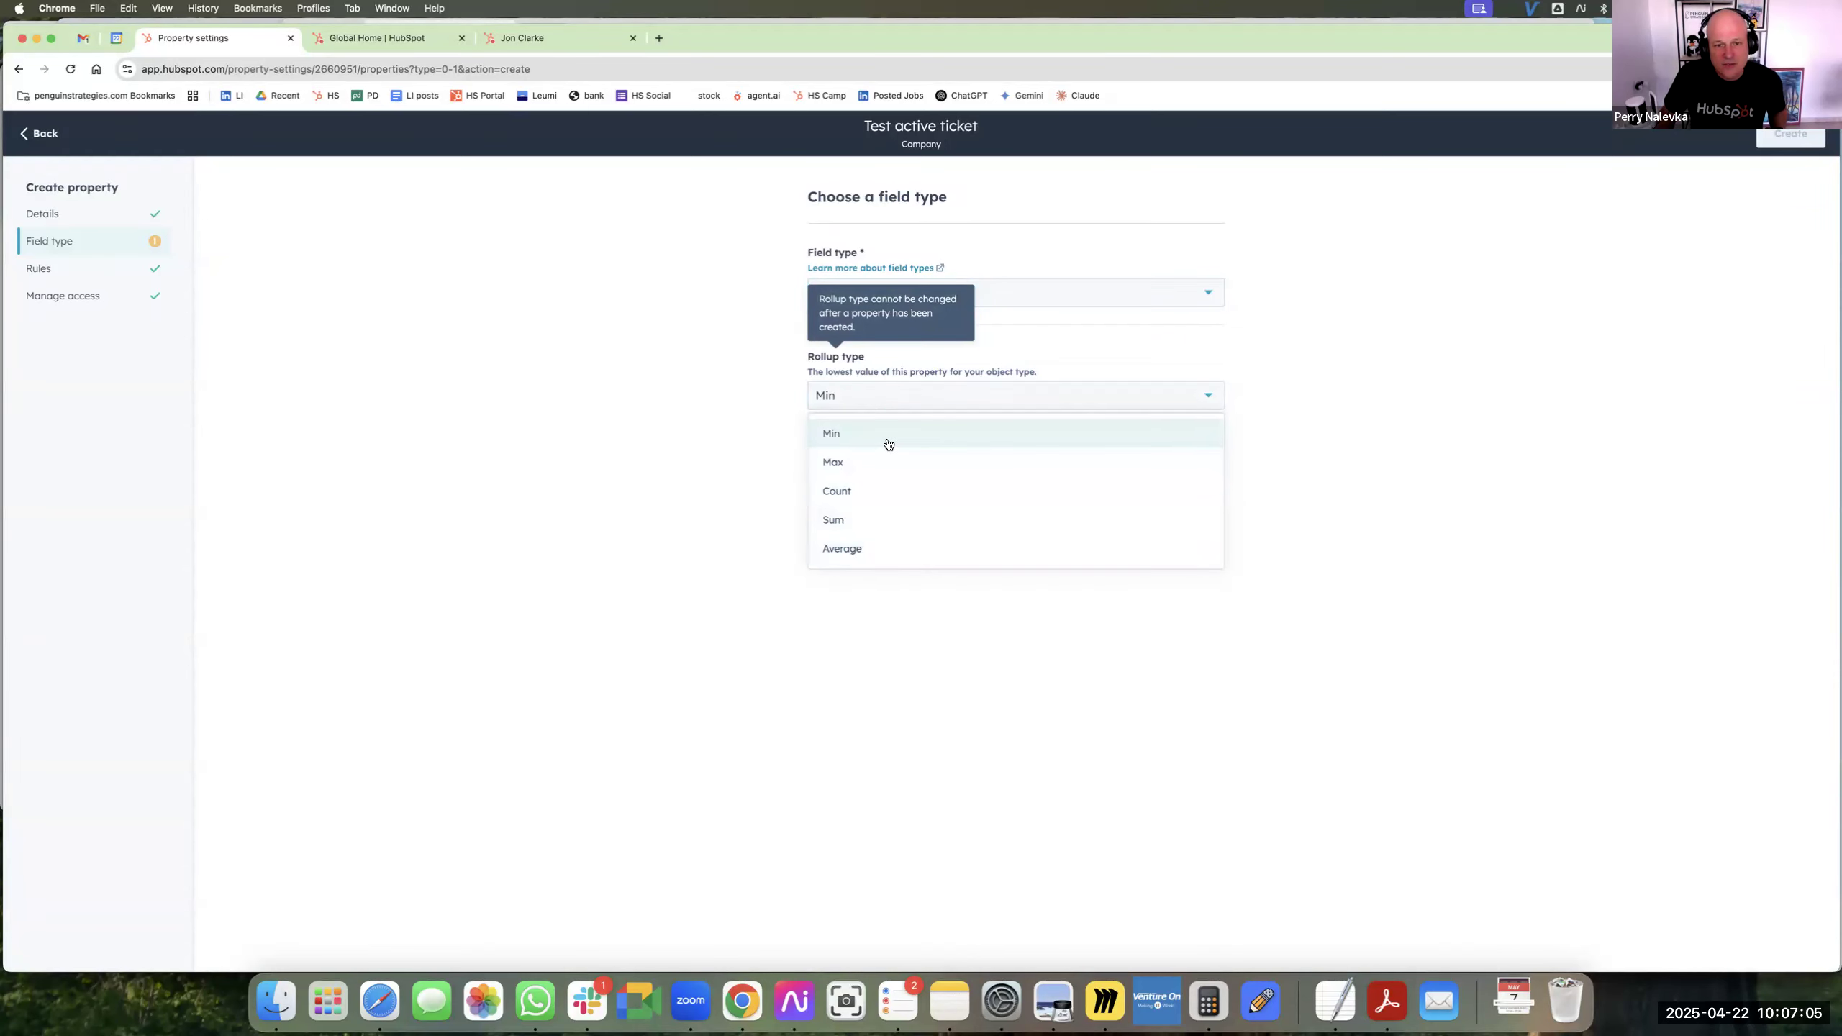
click(876, 497)
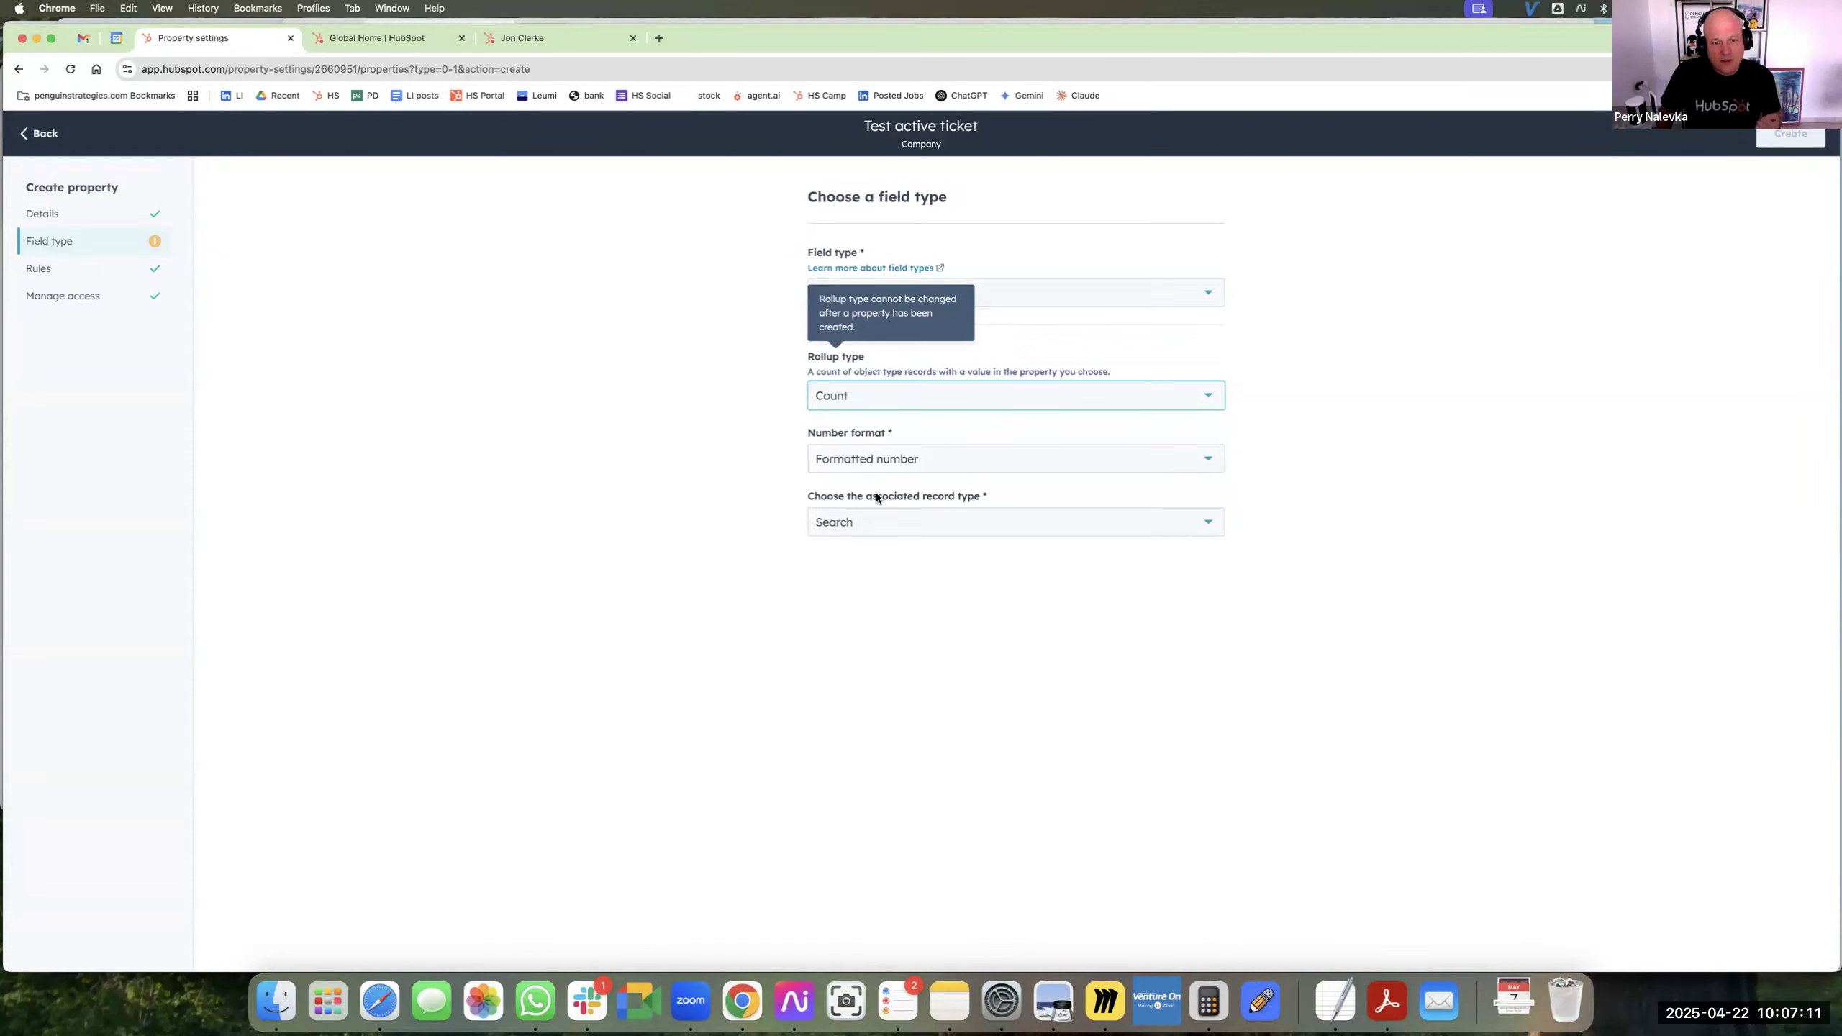
click(877, 468)
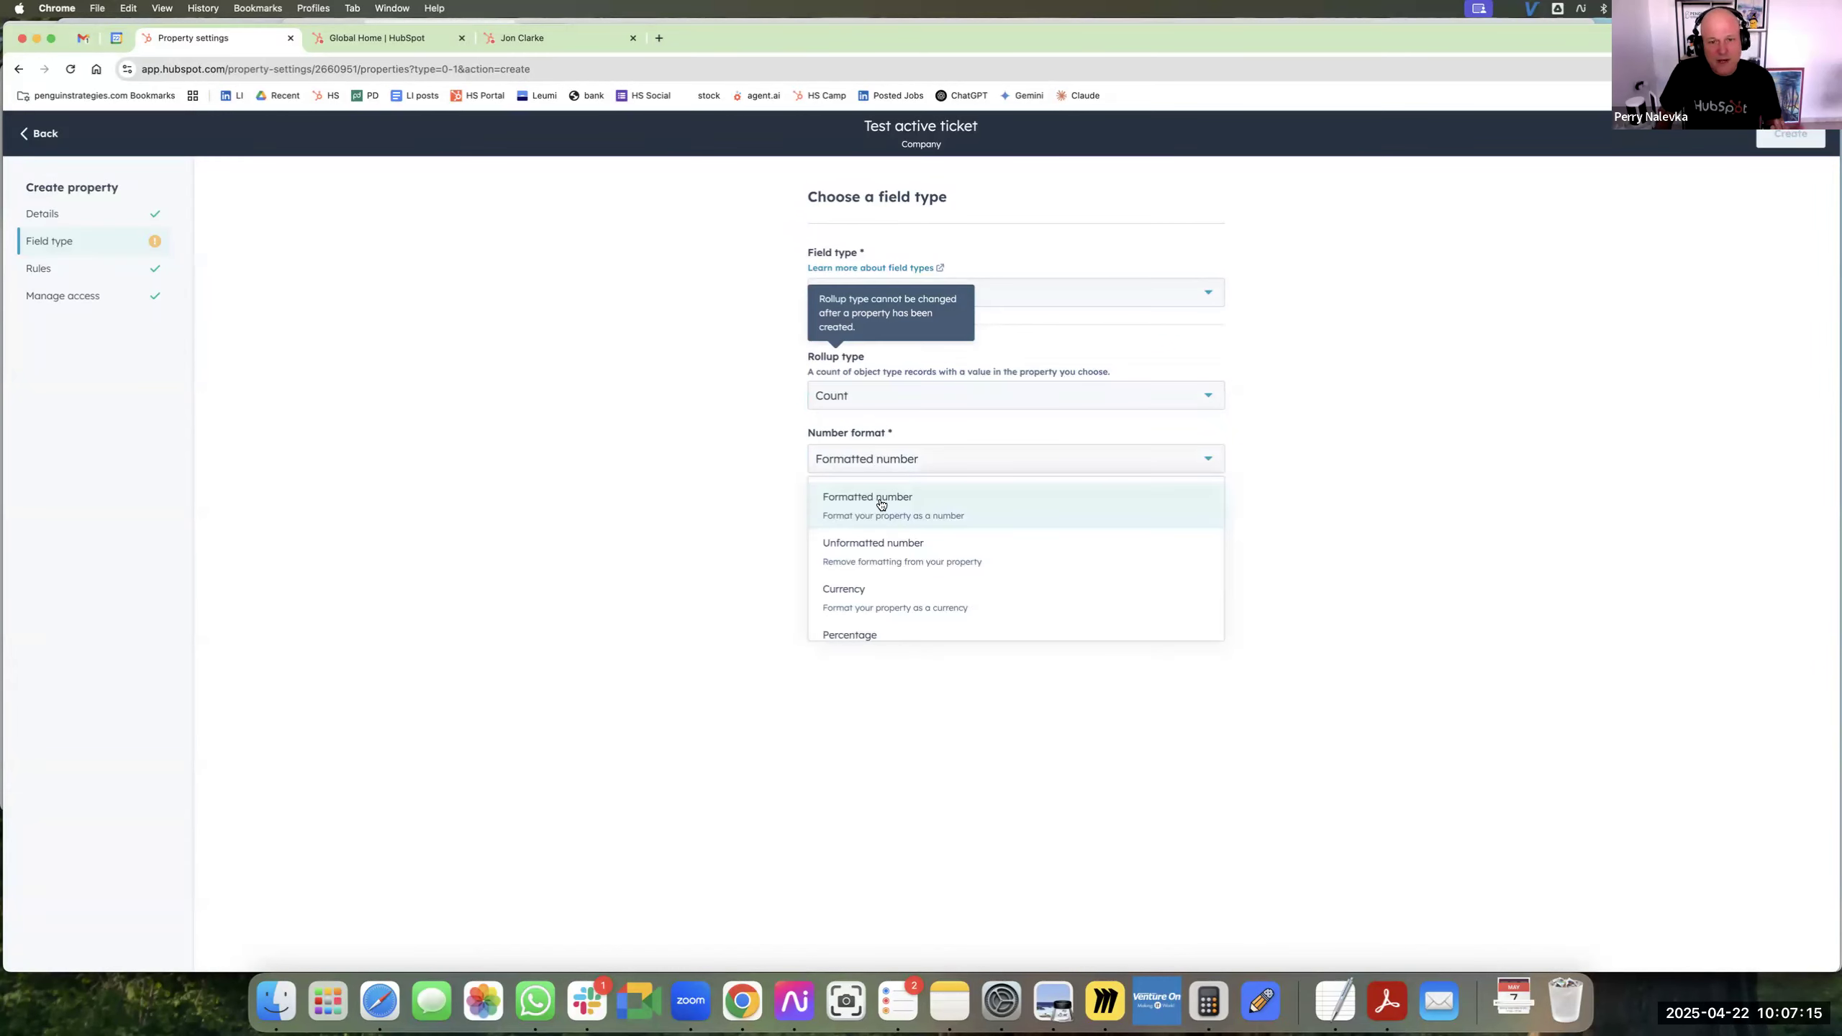
scroll(881, 504, down, 2)
scroll(883, 503, up, 2)
click(882, 501)
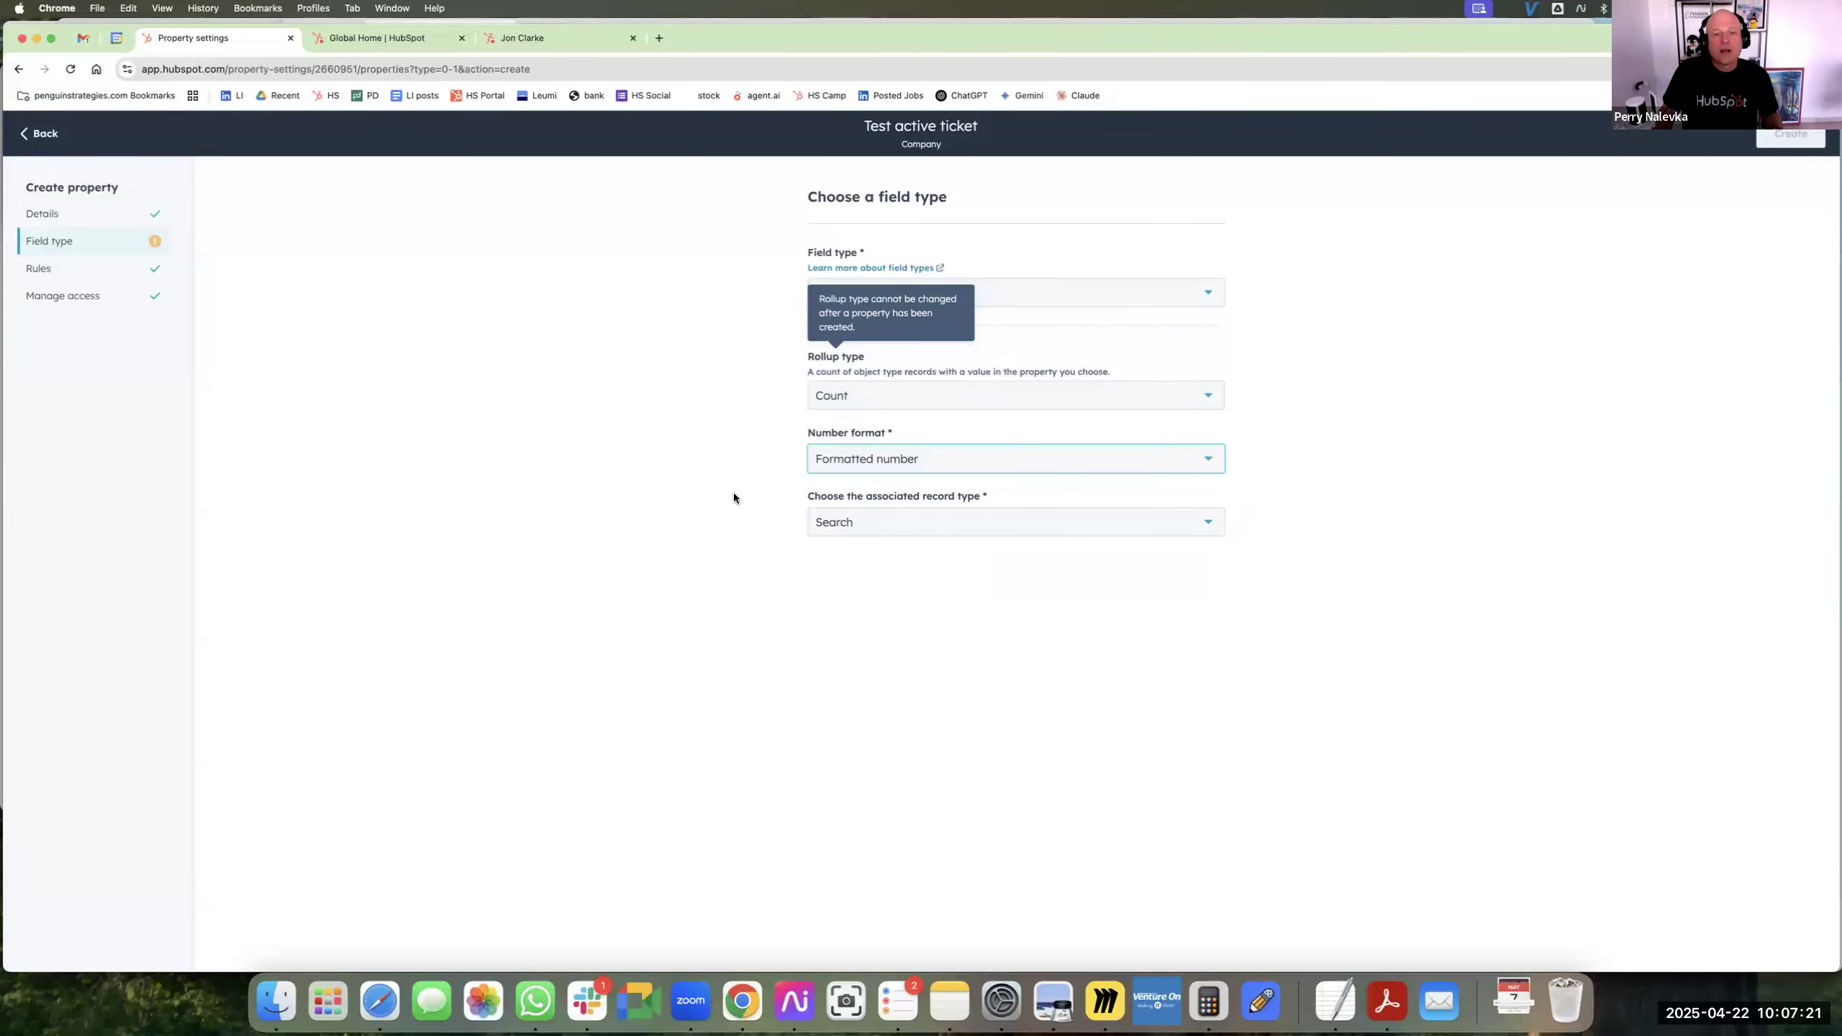
Choose Service as the associated record type and look through its available record properties.
click(884, 525)
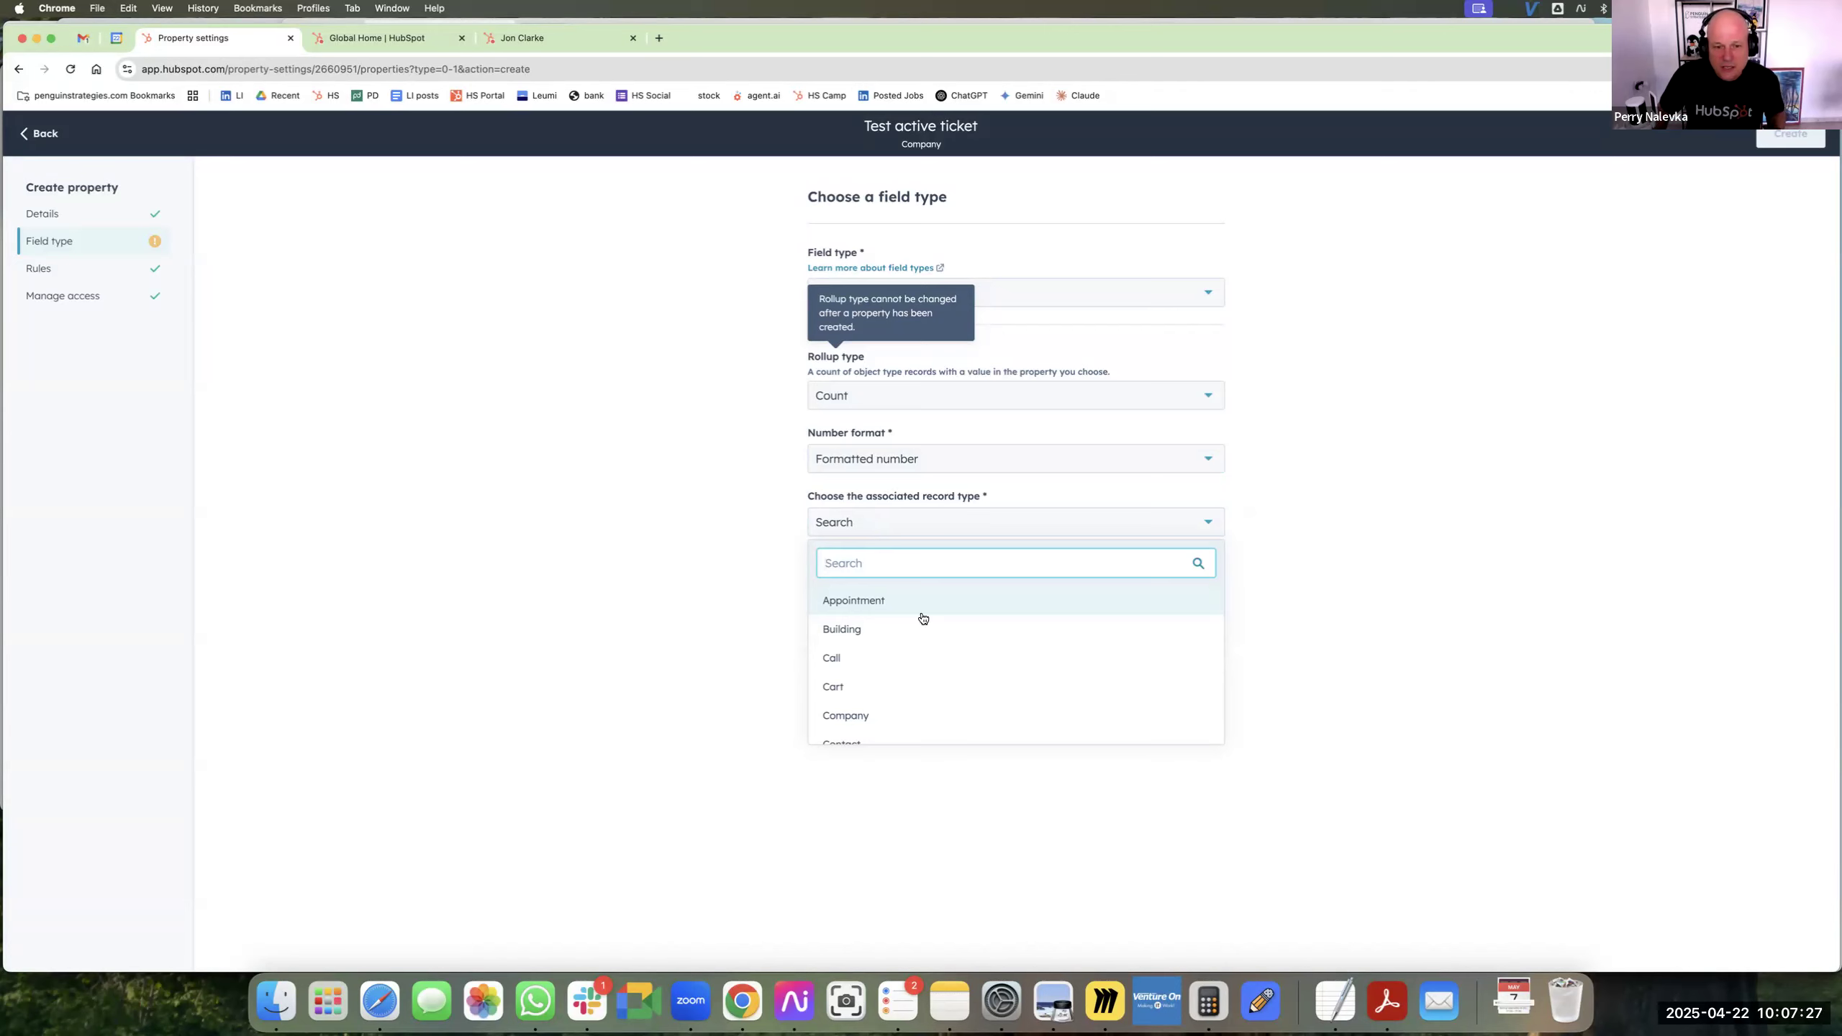
scroll(937, 650, down, 3)
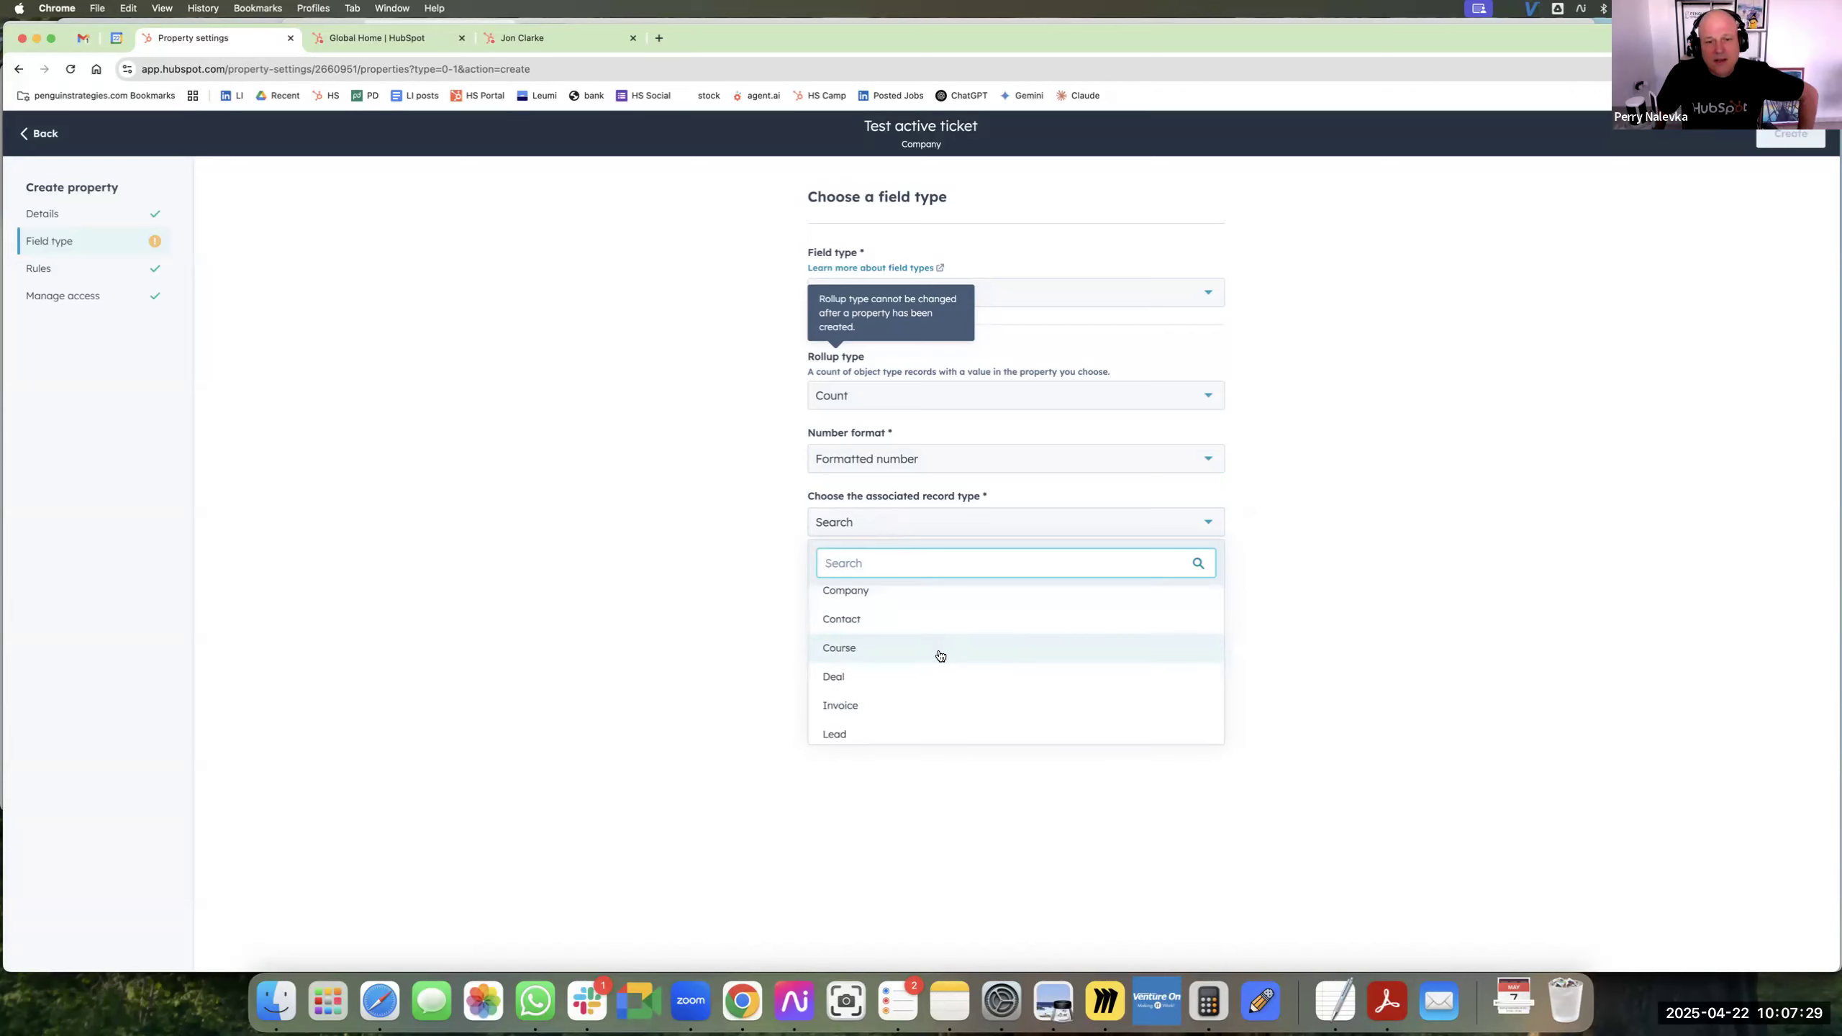
scroll(941, 655, up, 2)
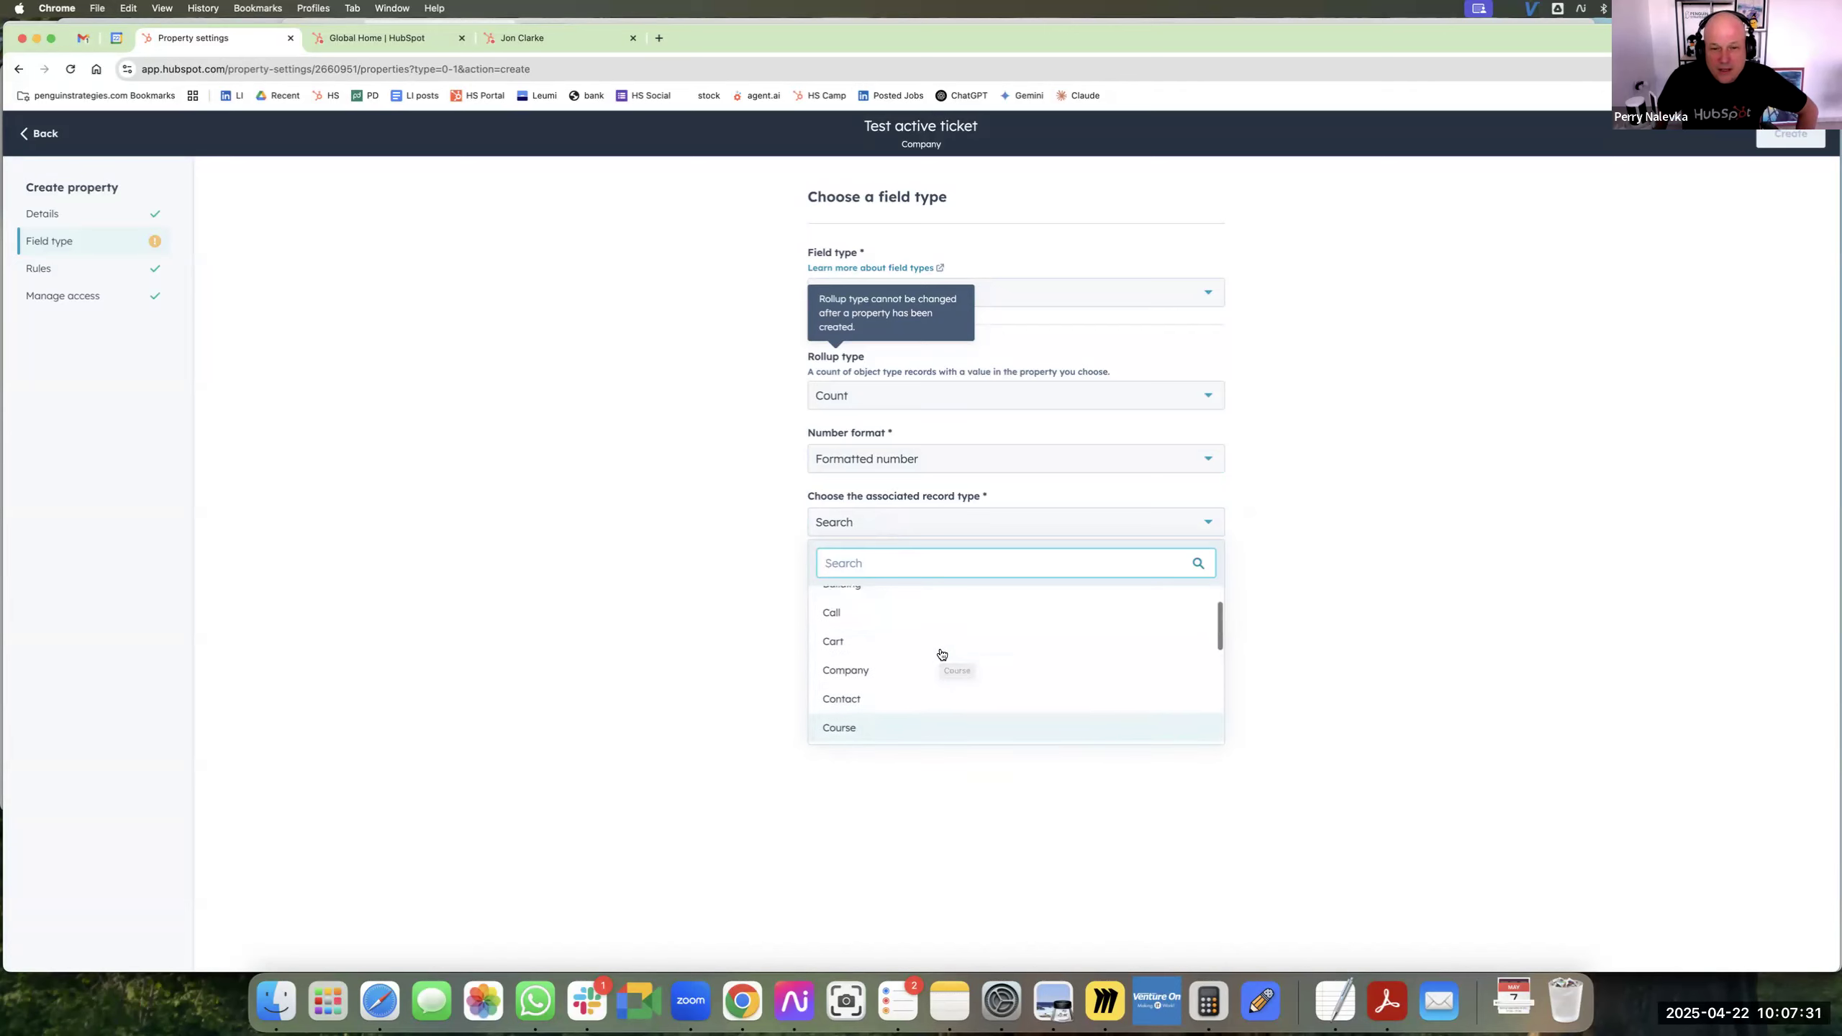
scroll(940, 654, down, 6)
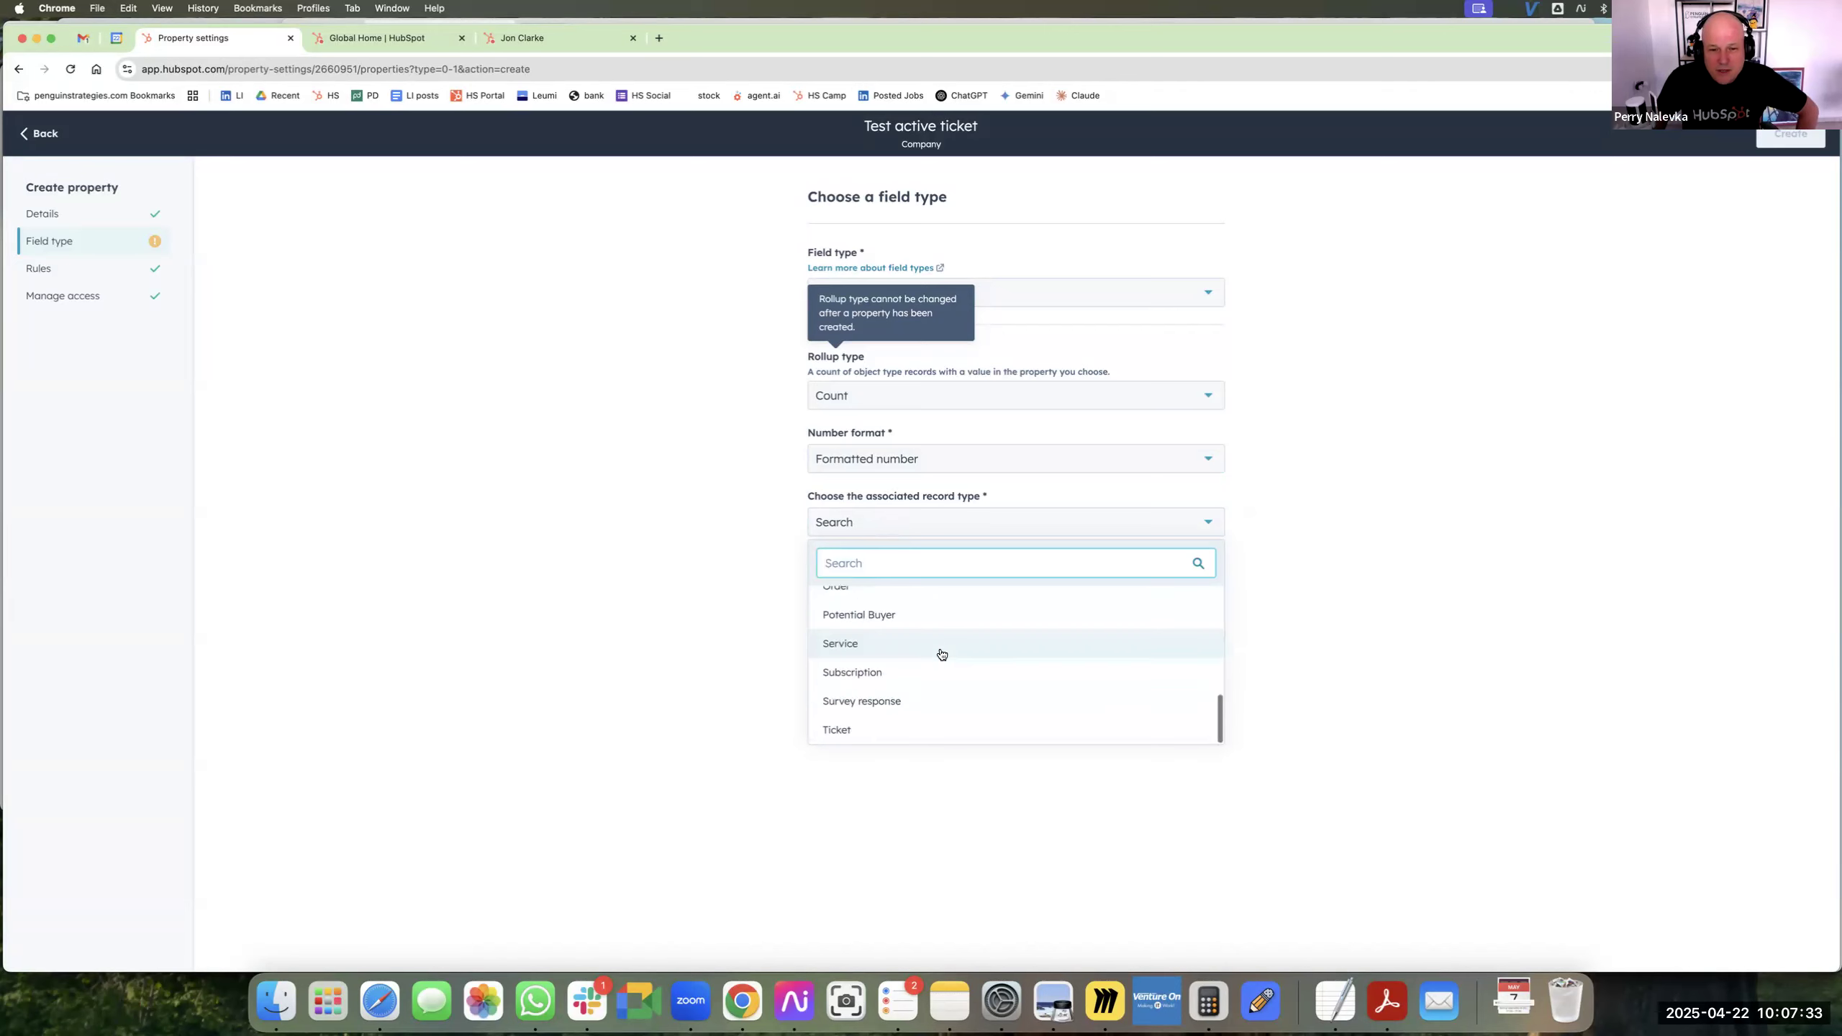
click(902, 652)
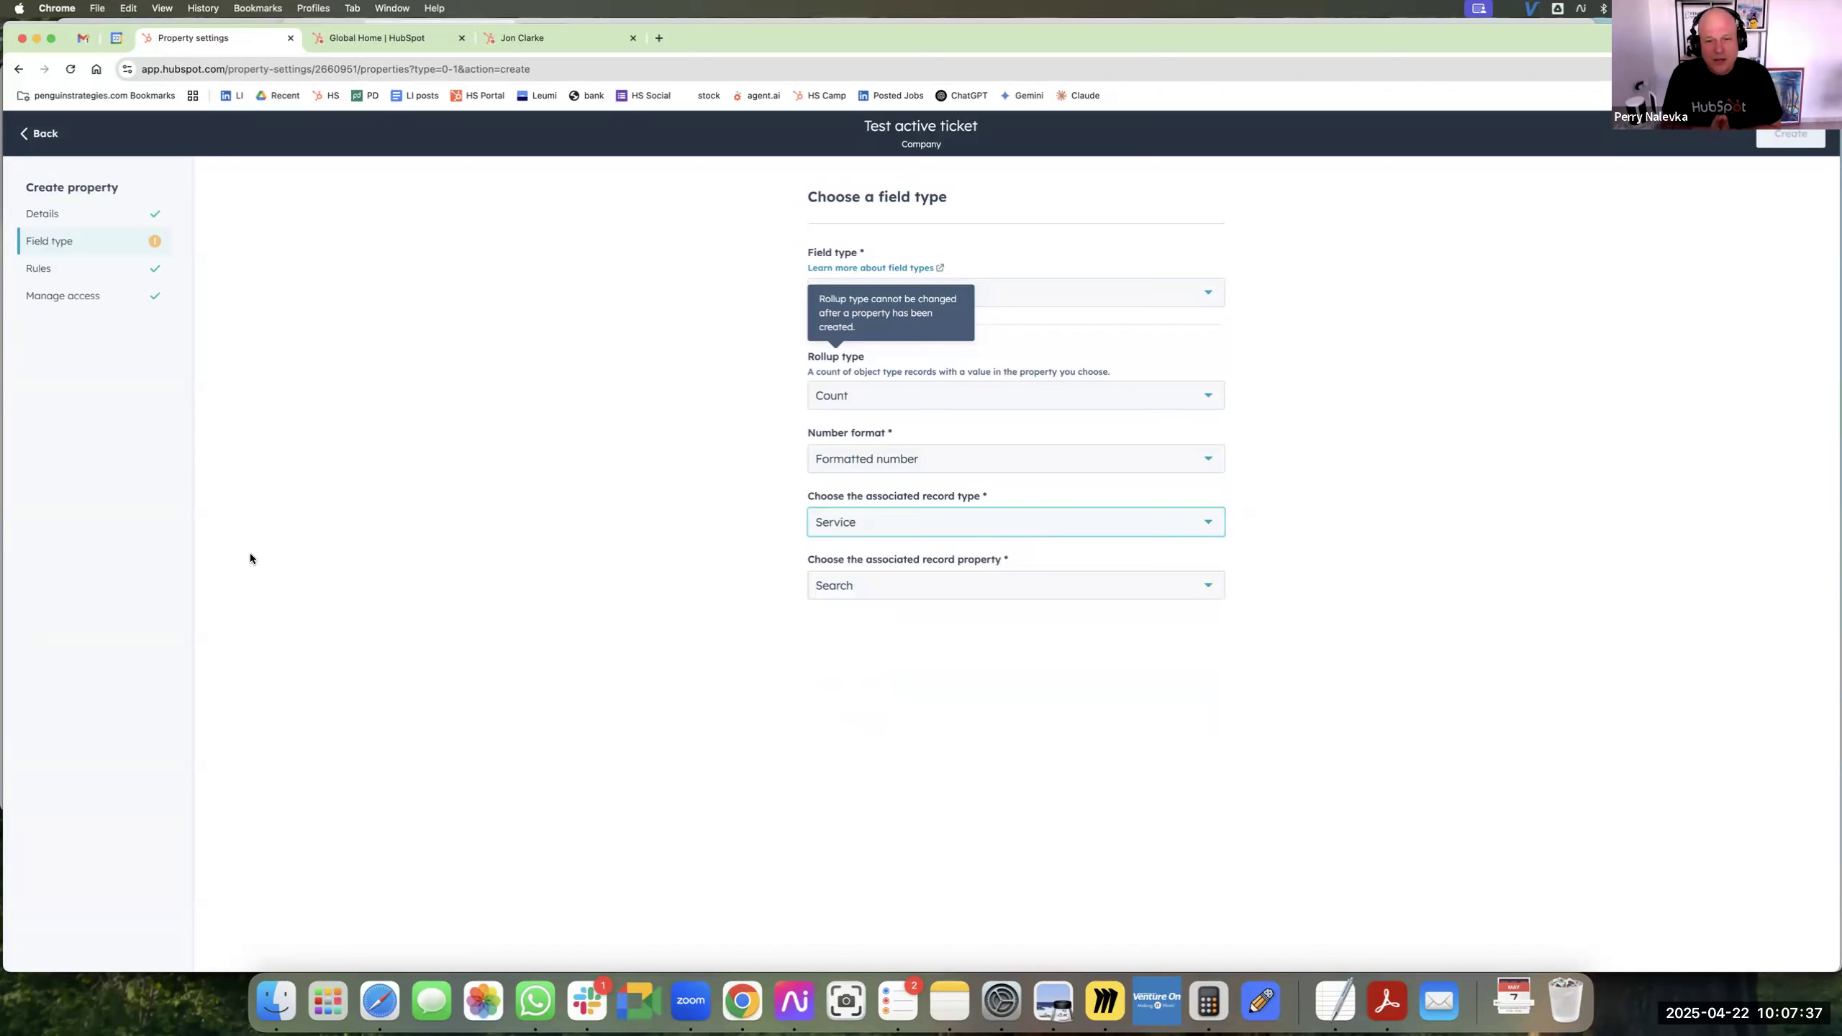
click(842, 596)
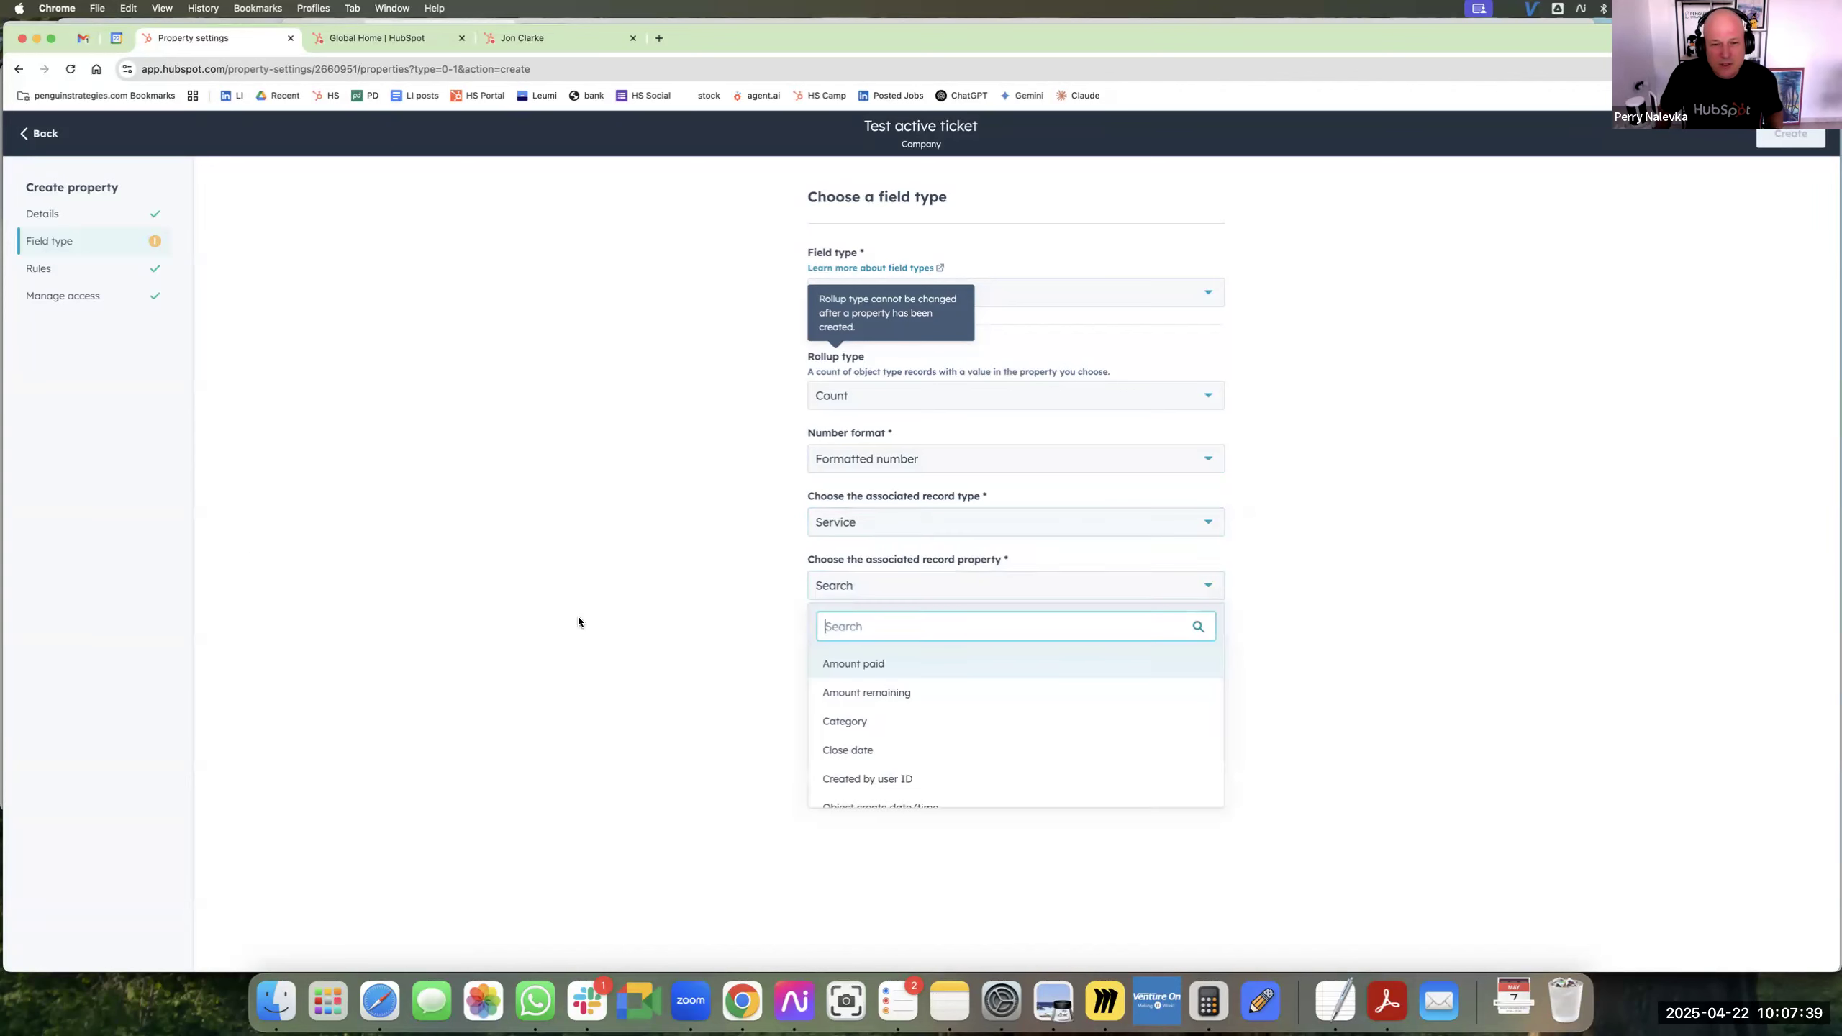
Set the associated record type to Ticket and the associated record property to Created by user ID.
click(925, 527)
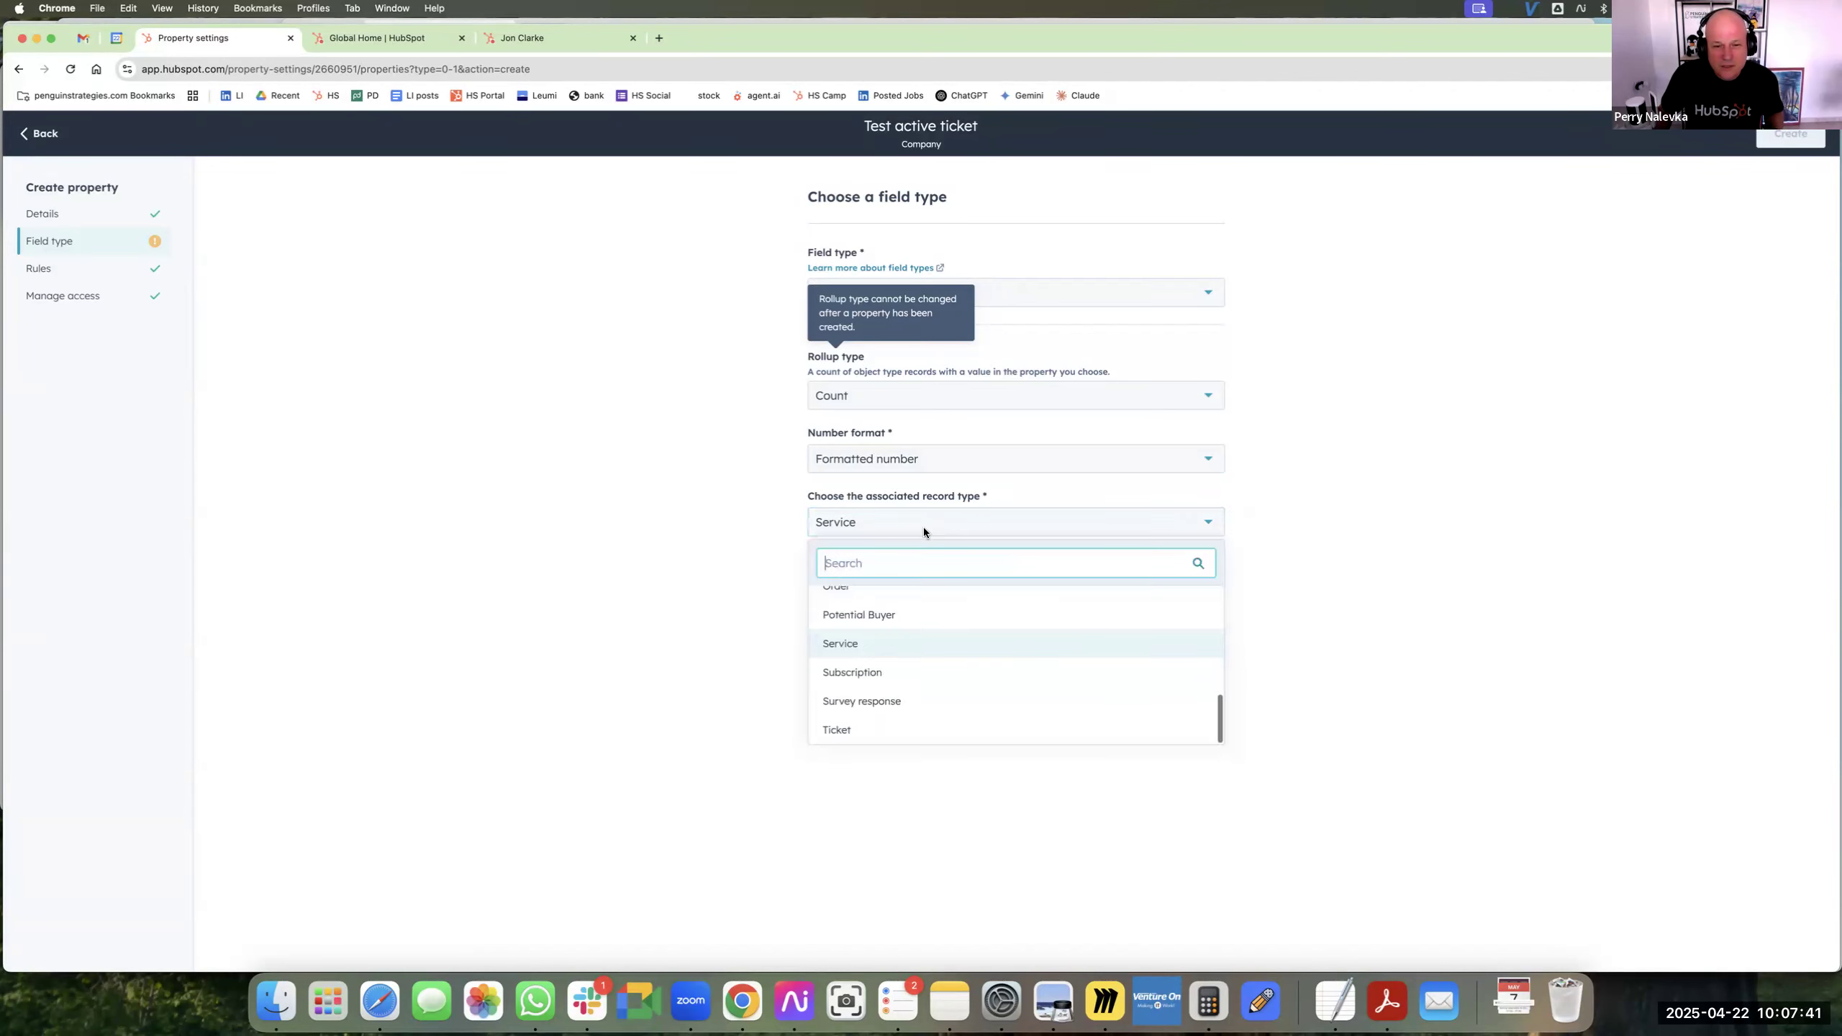
click(915, 729)
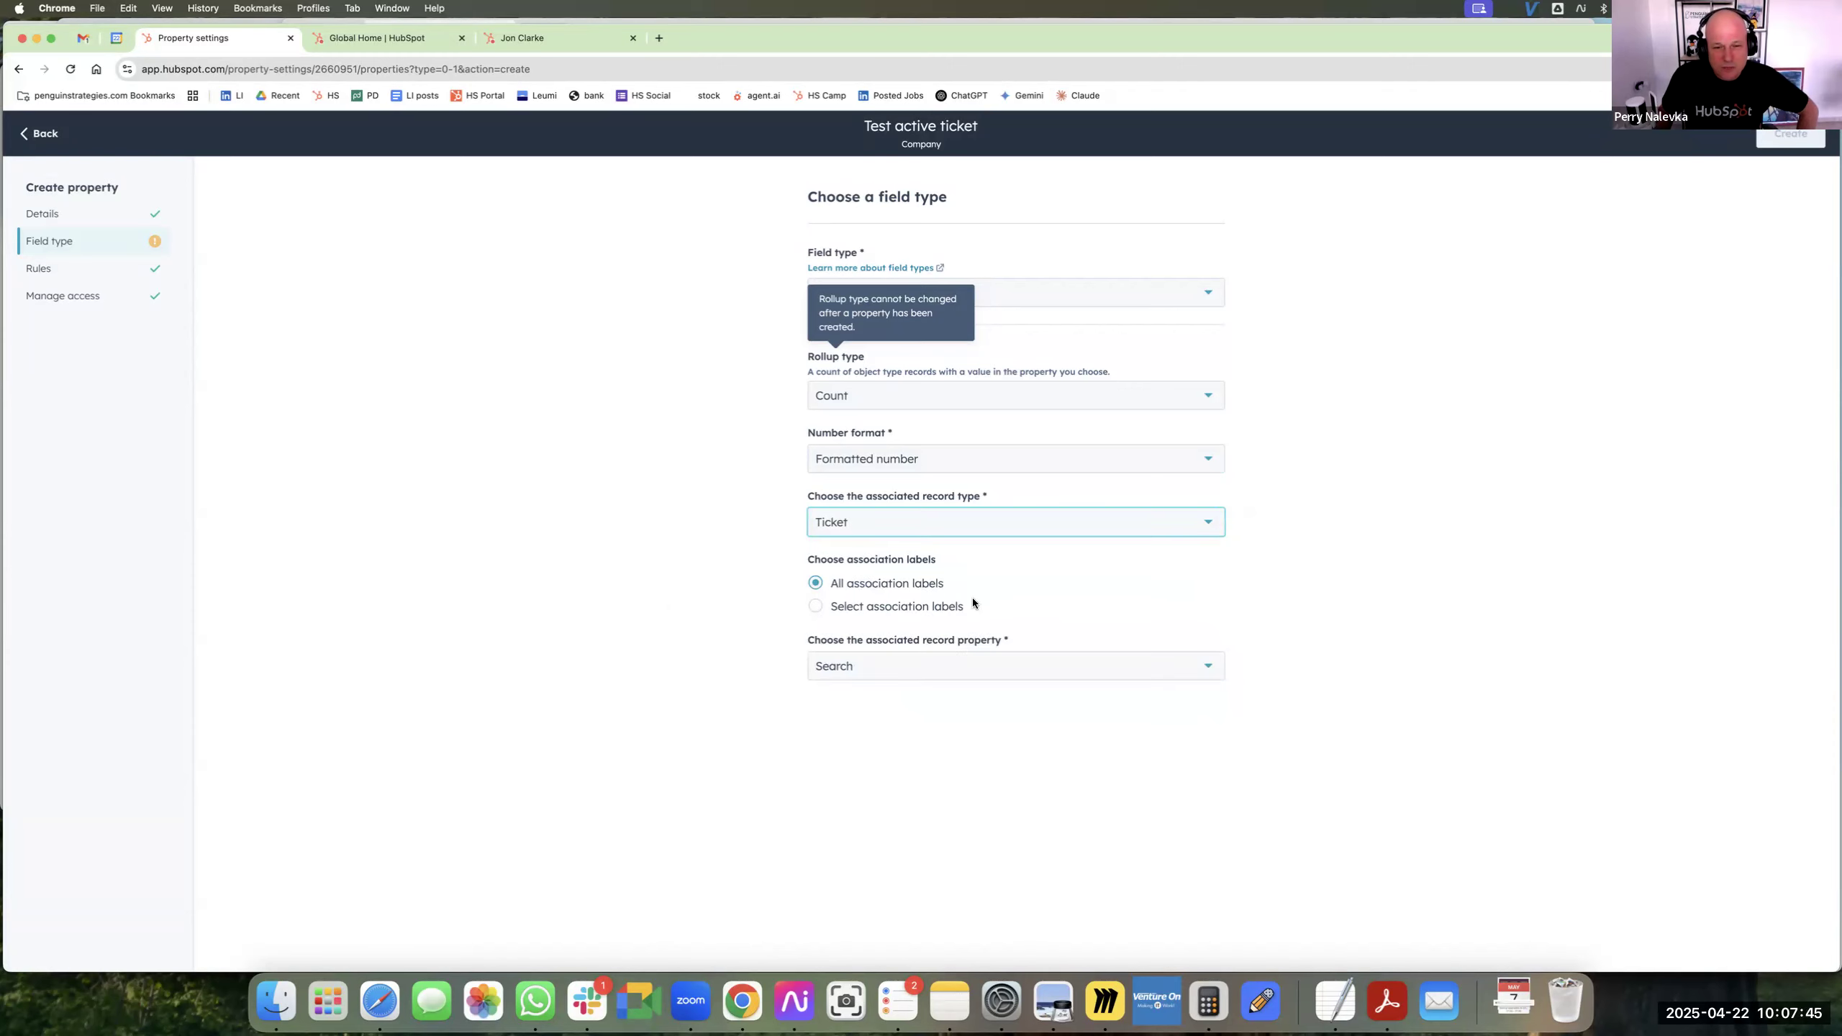
click(979, 672)
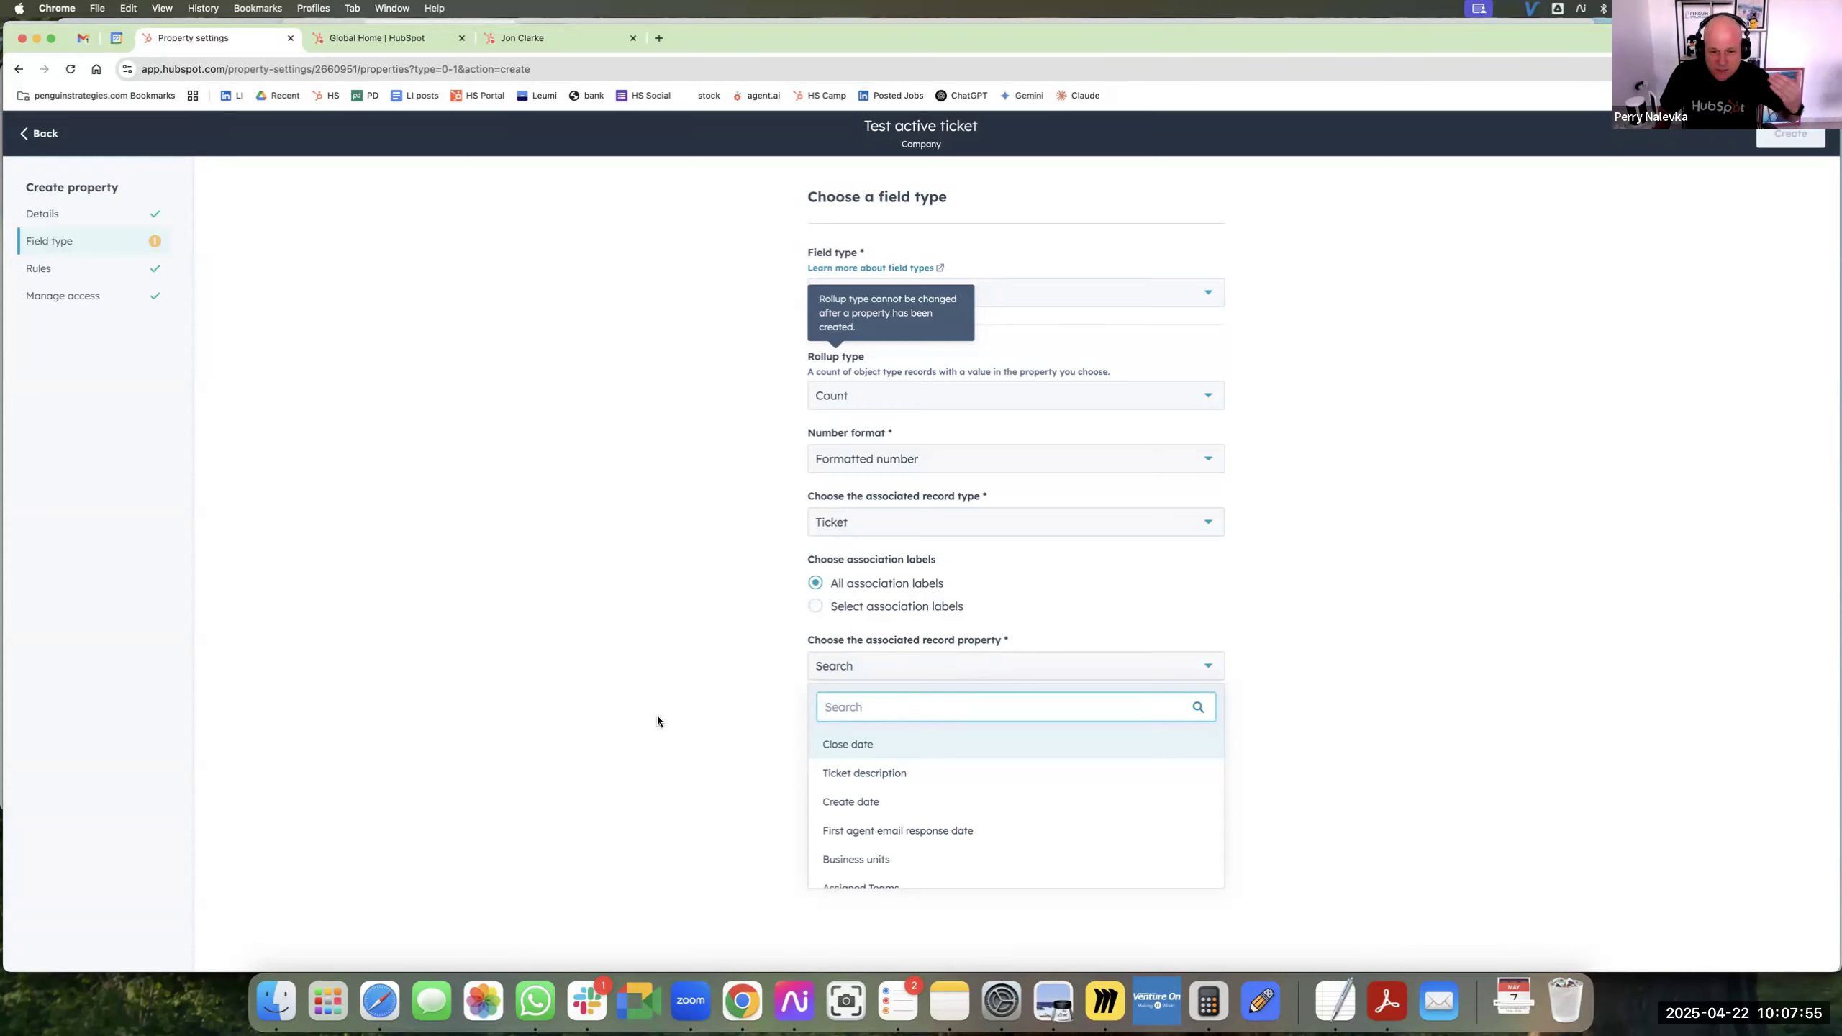
scroll(998, 770, down, 2)
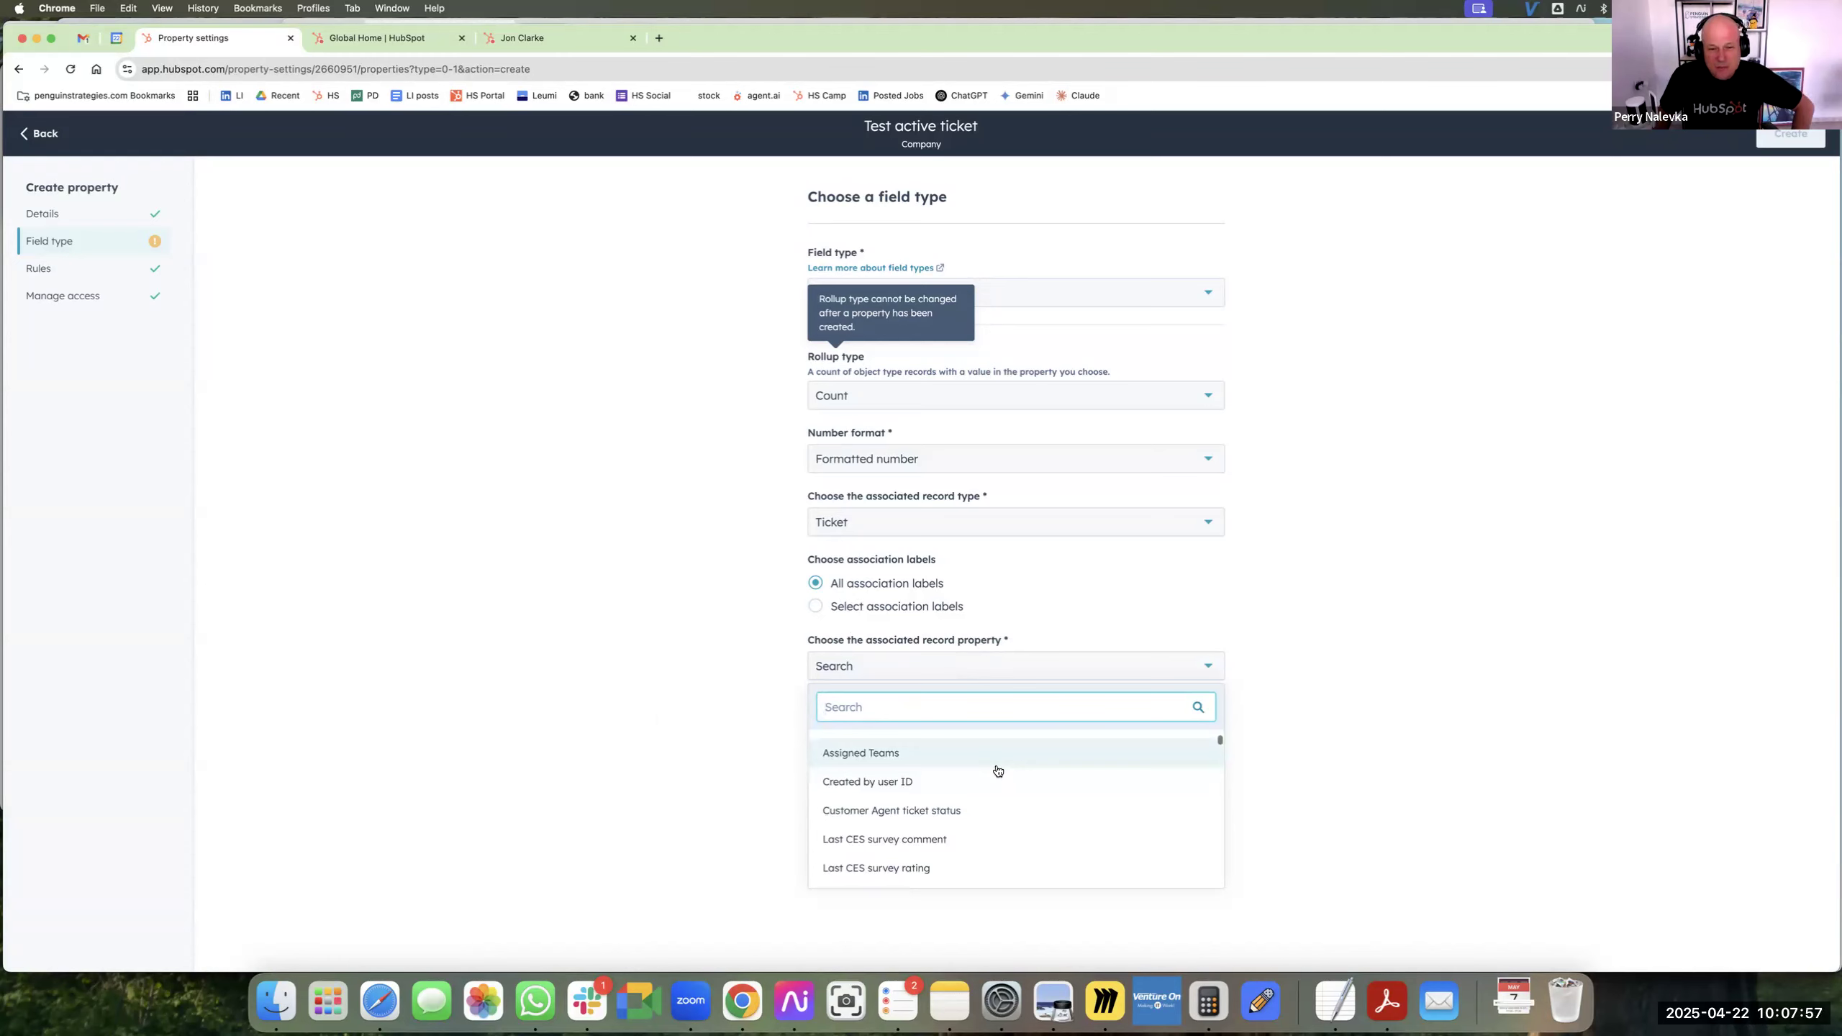
click(958, 782)
Add an additional condition that calculates the rollup only when Ticket status equals Closed (Support Pipeline).
click(881, 771)
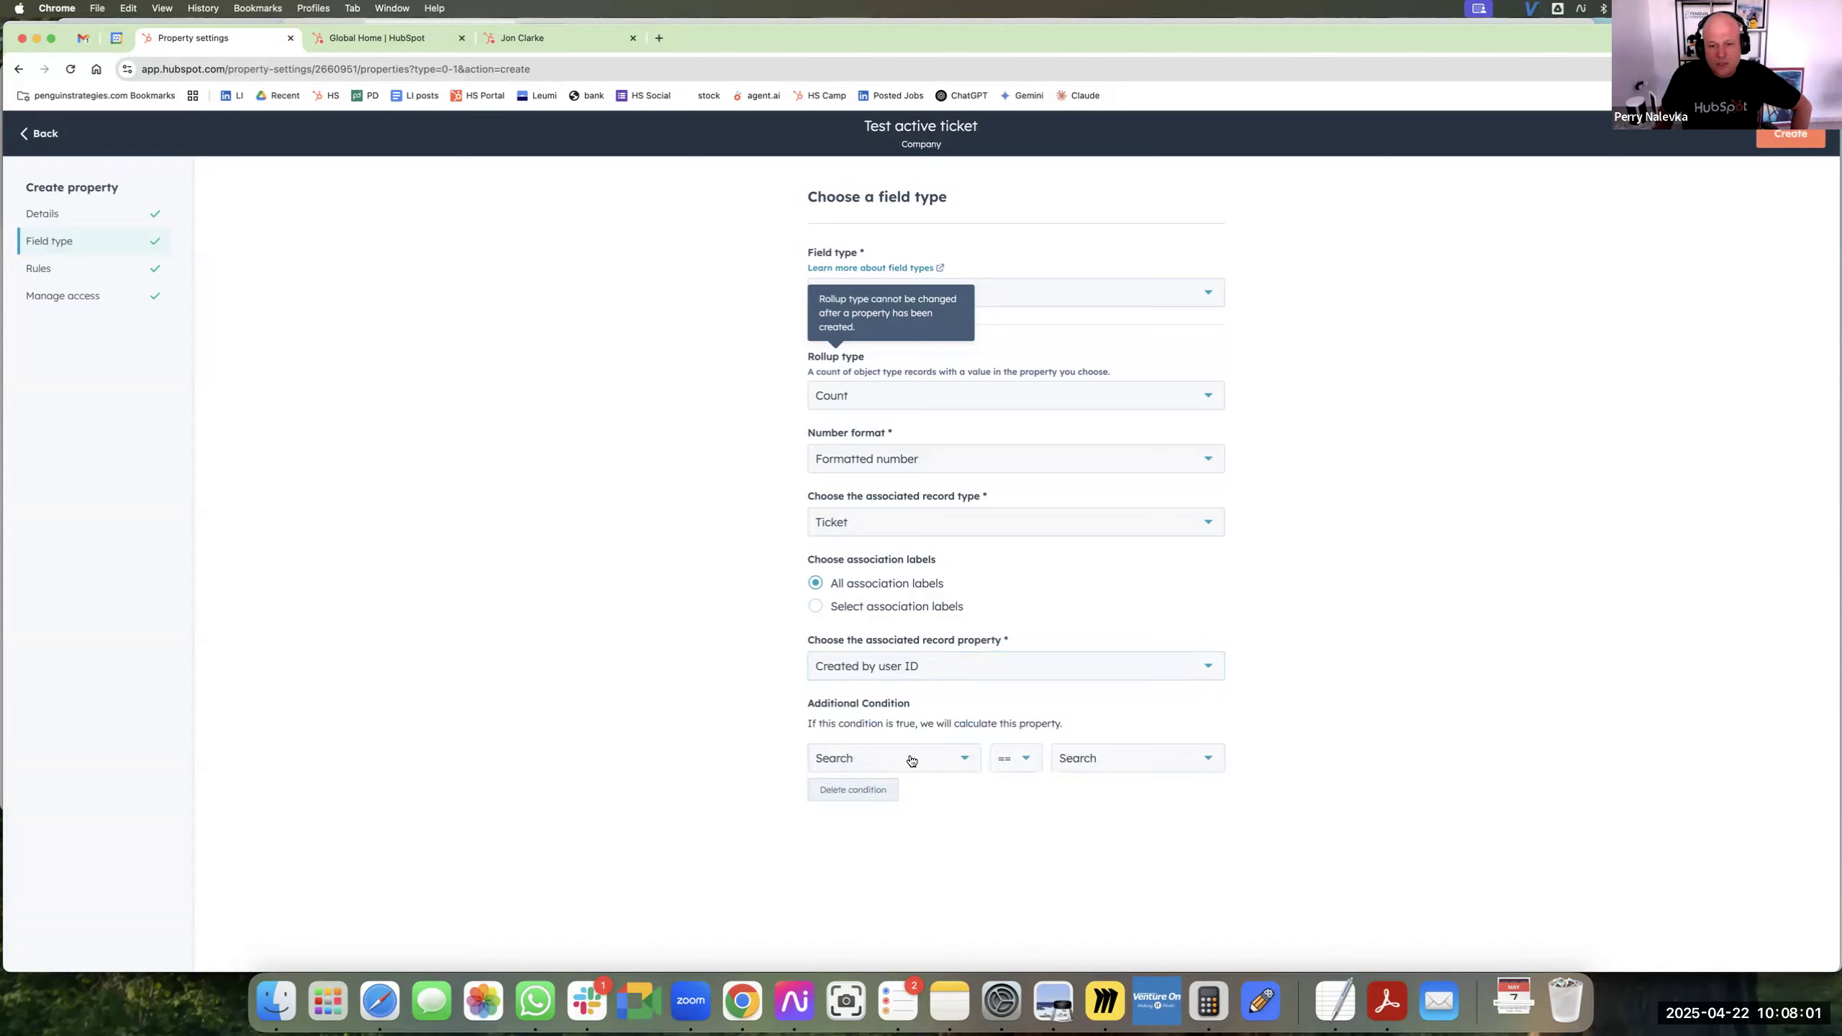
click(910, 760)
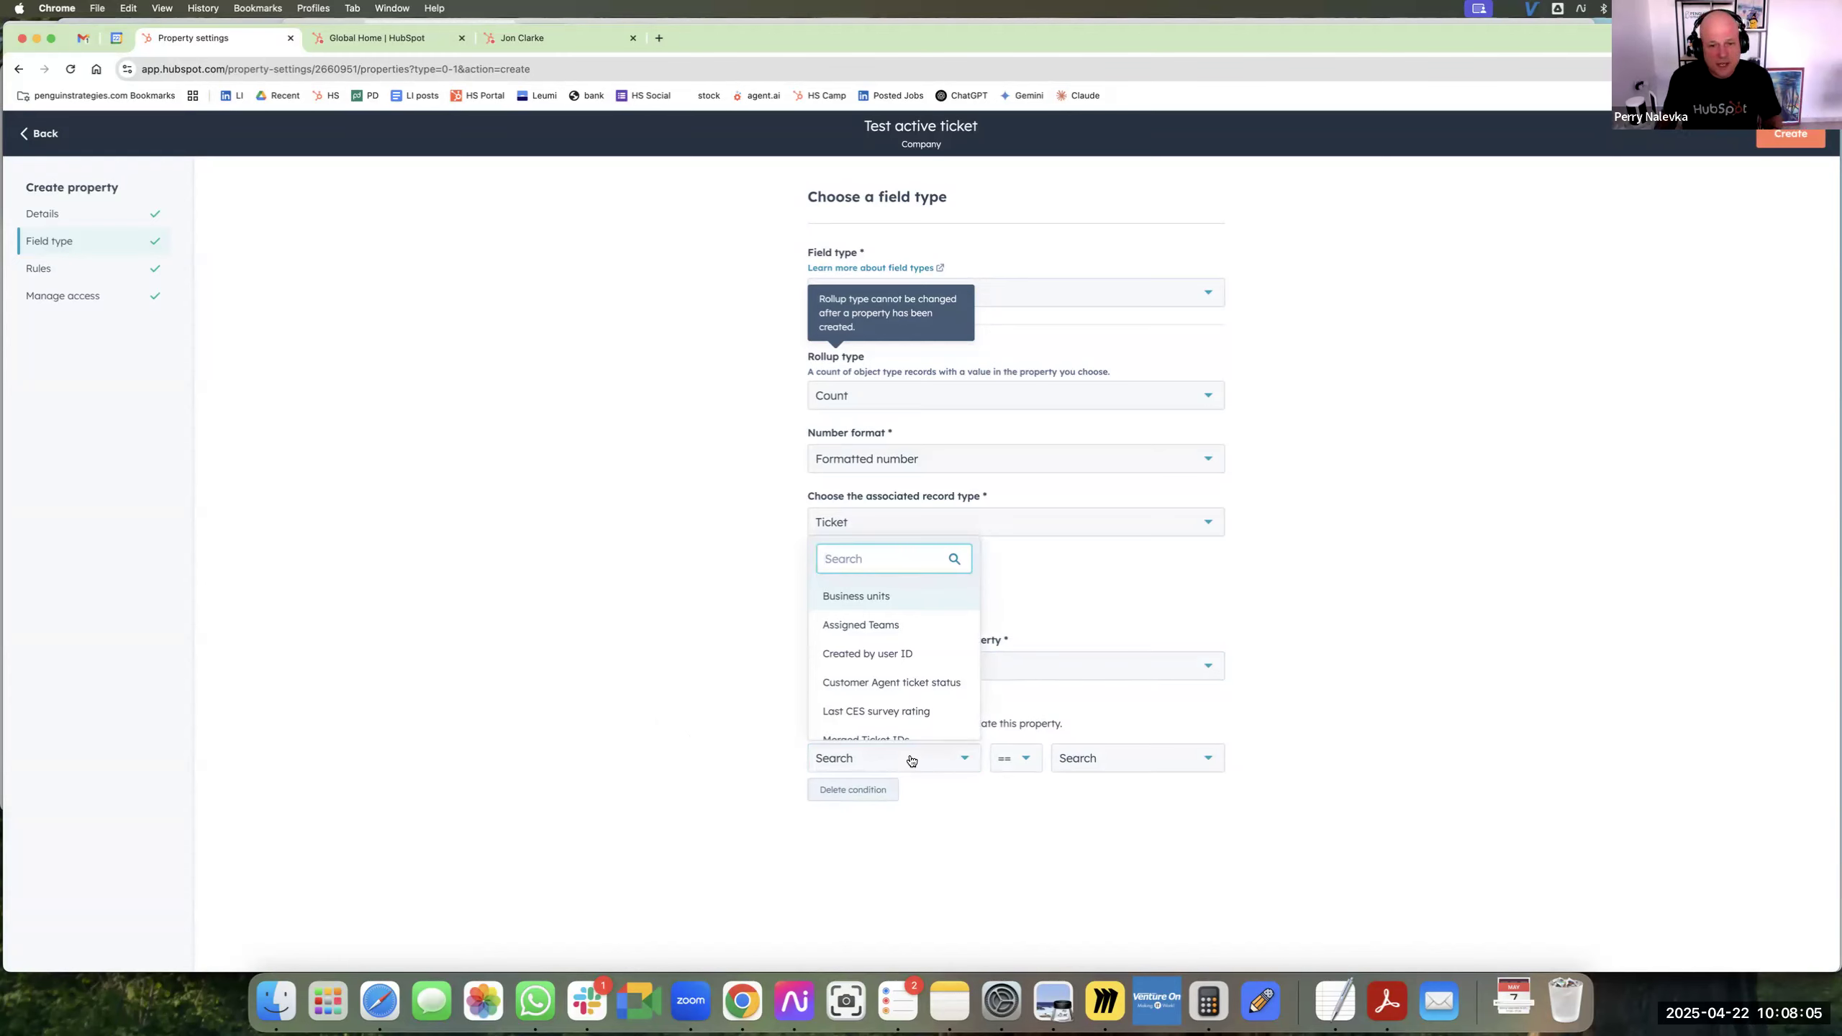
text(status)
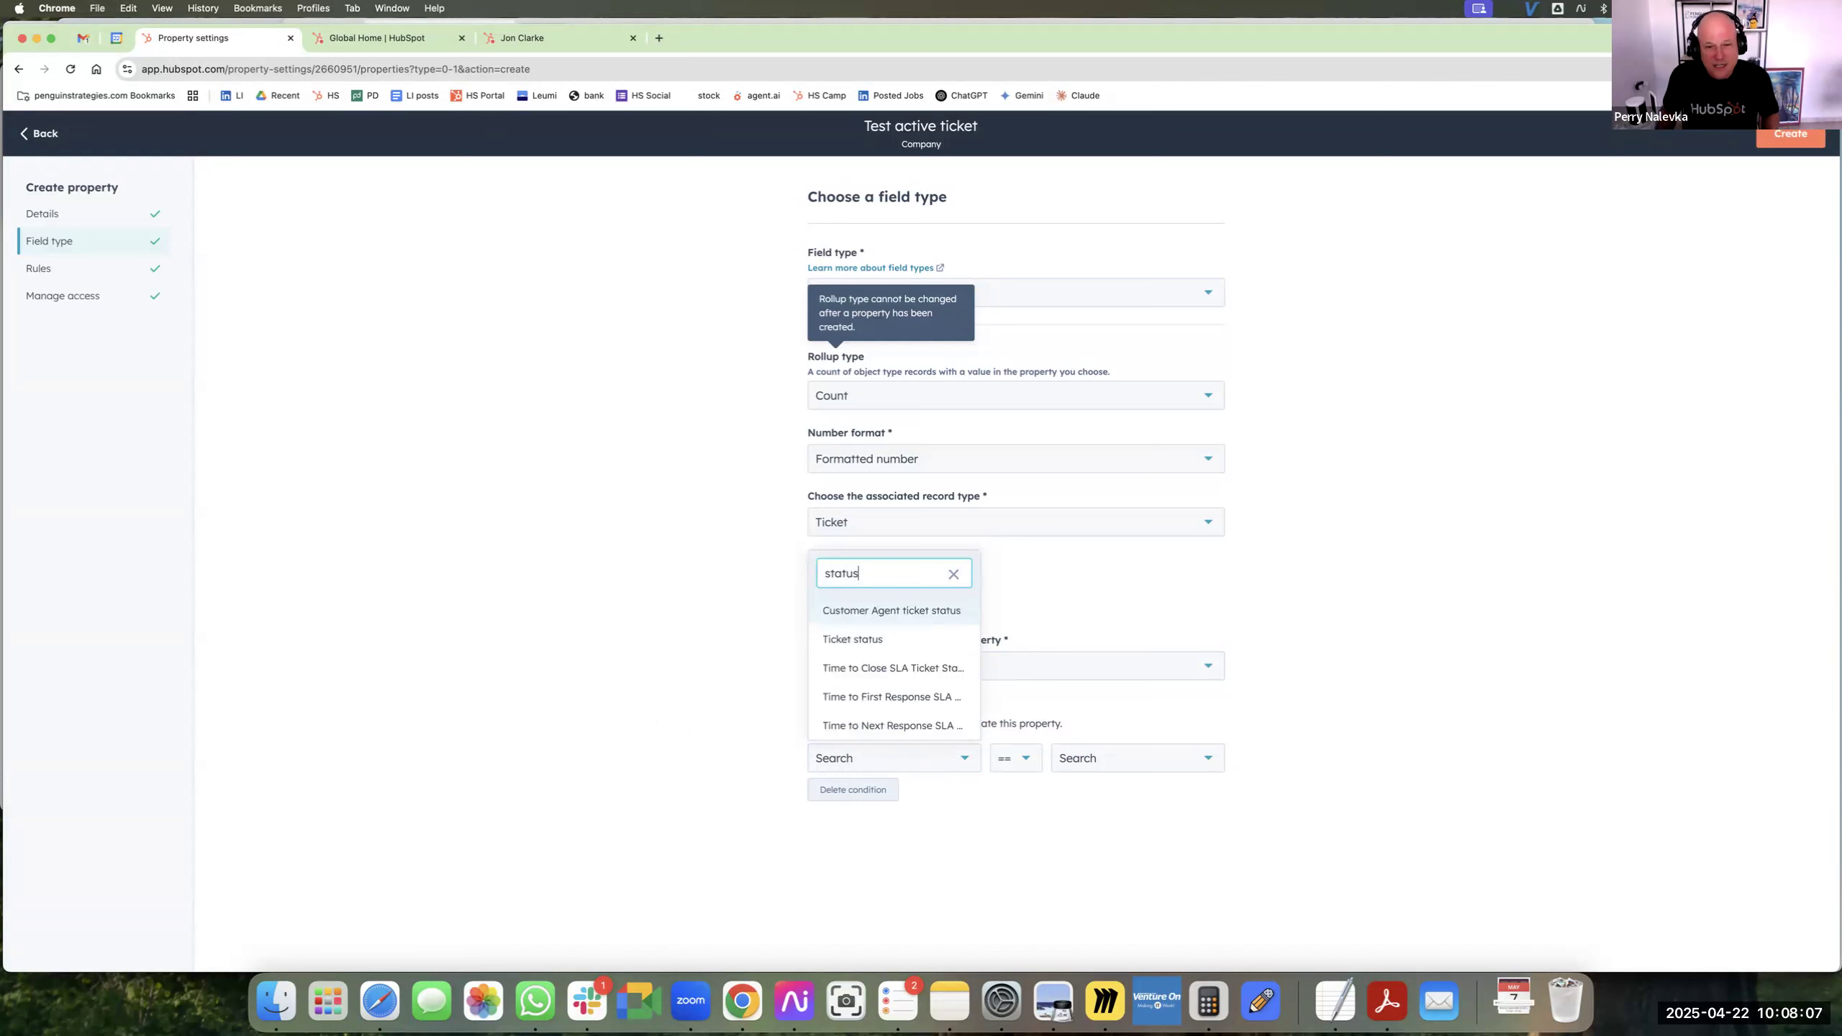
click(863, 639)
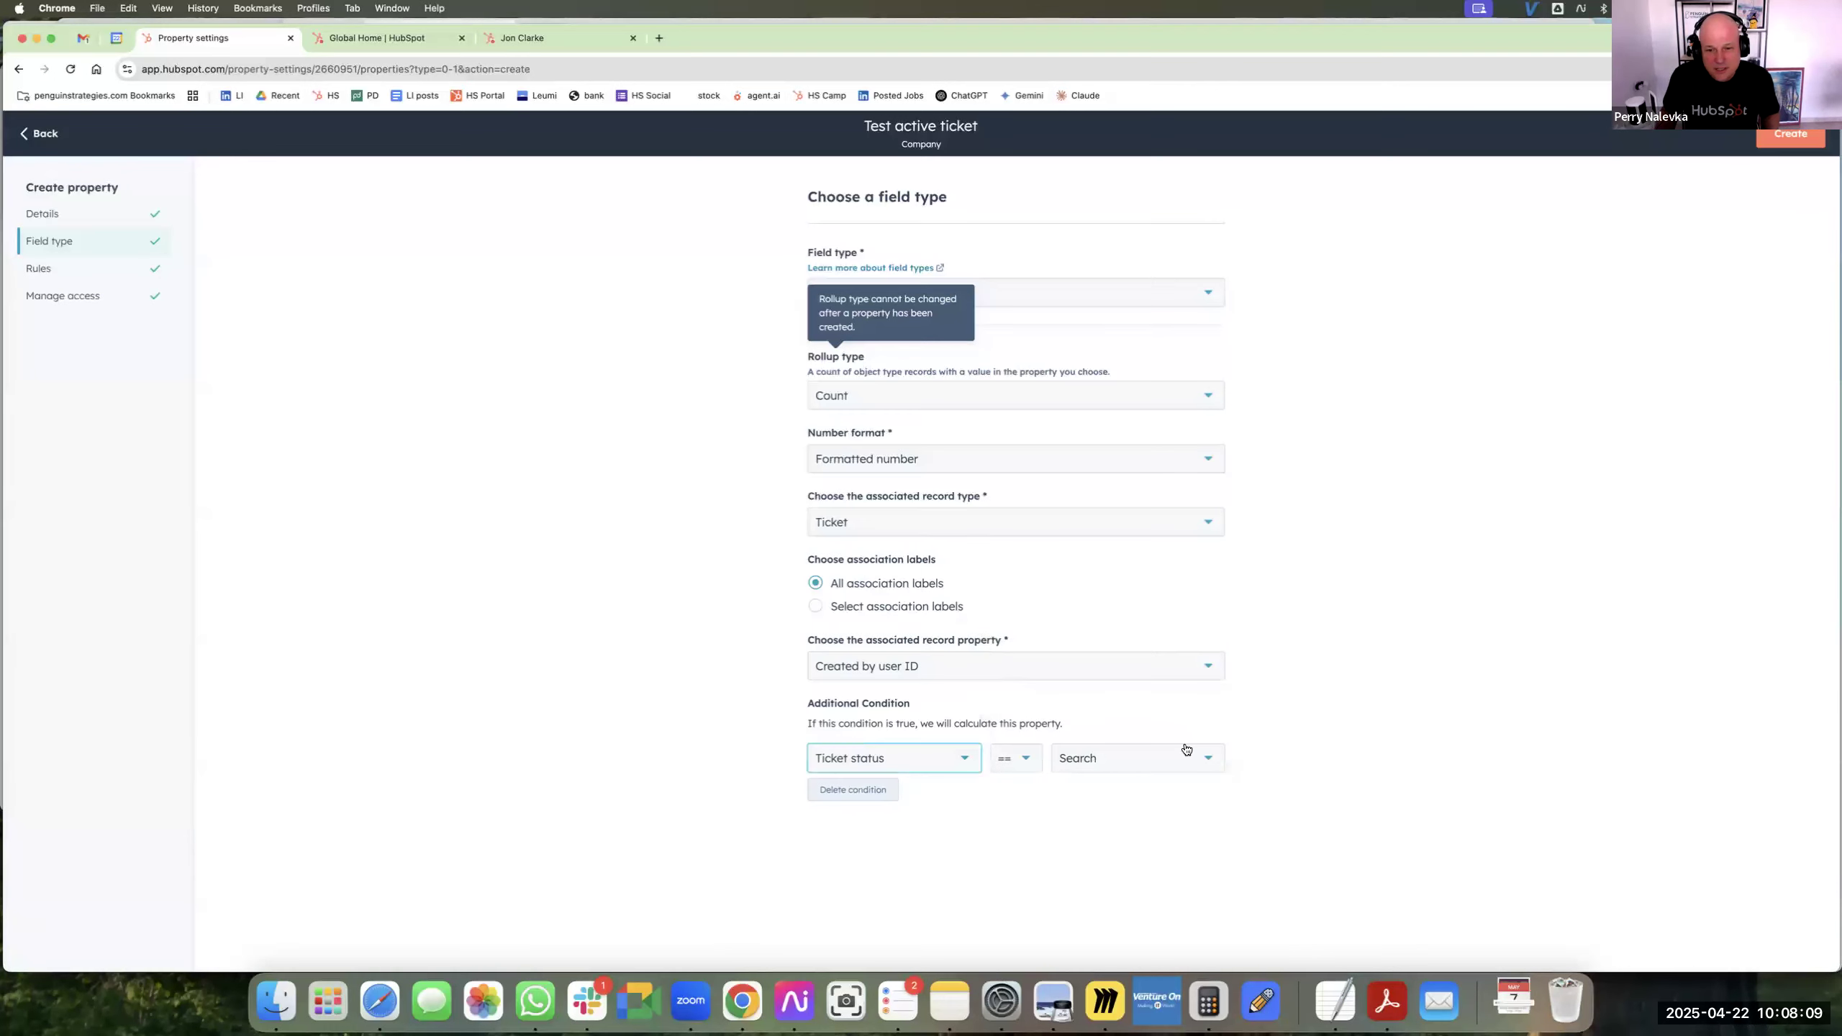
click(1175, 758)
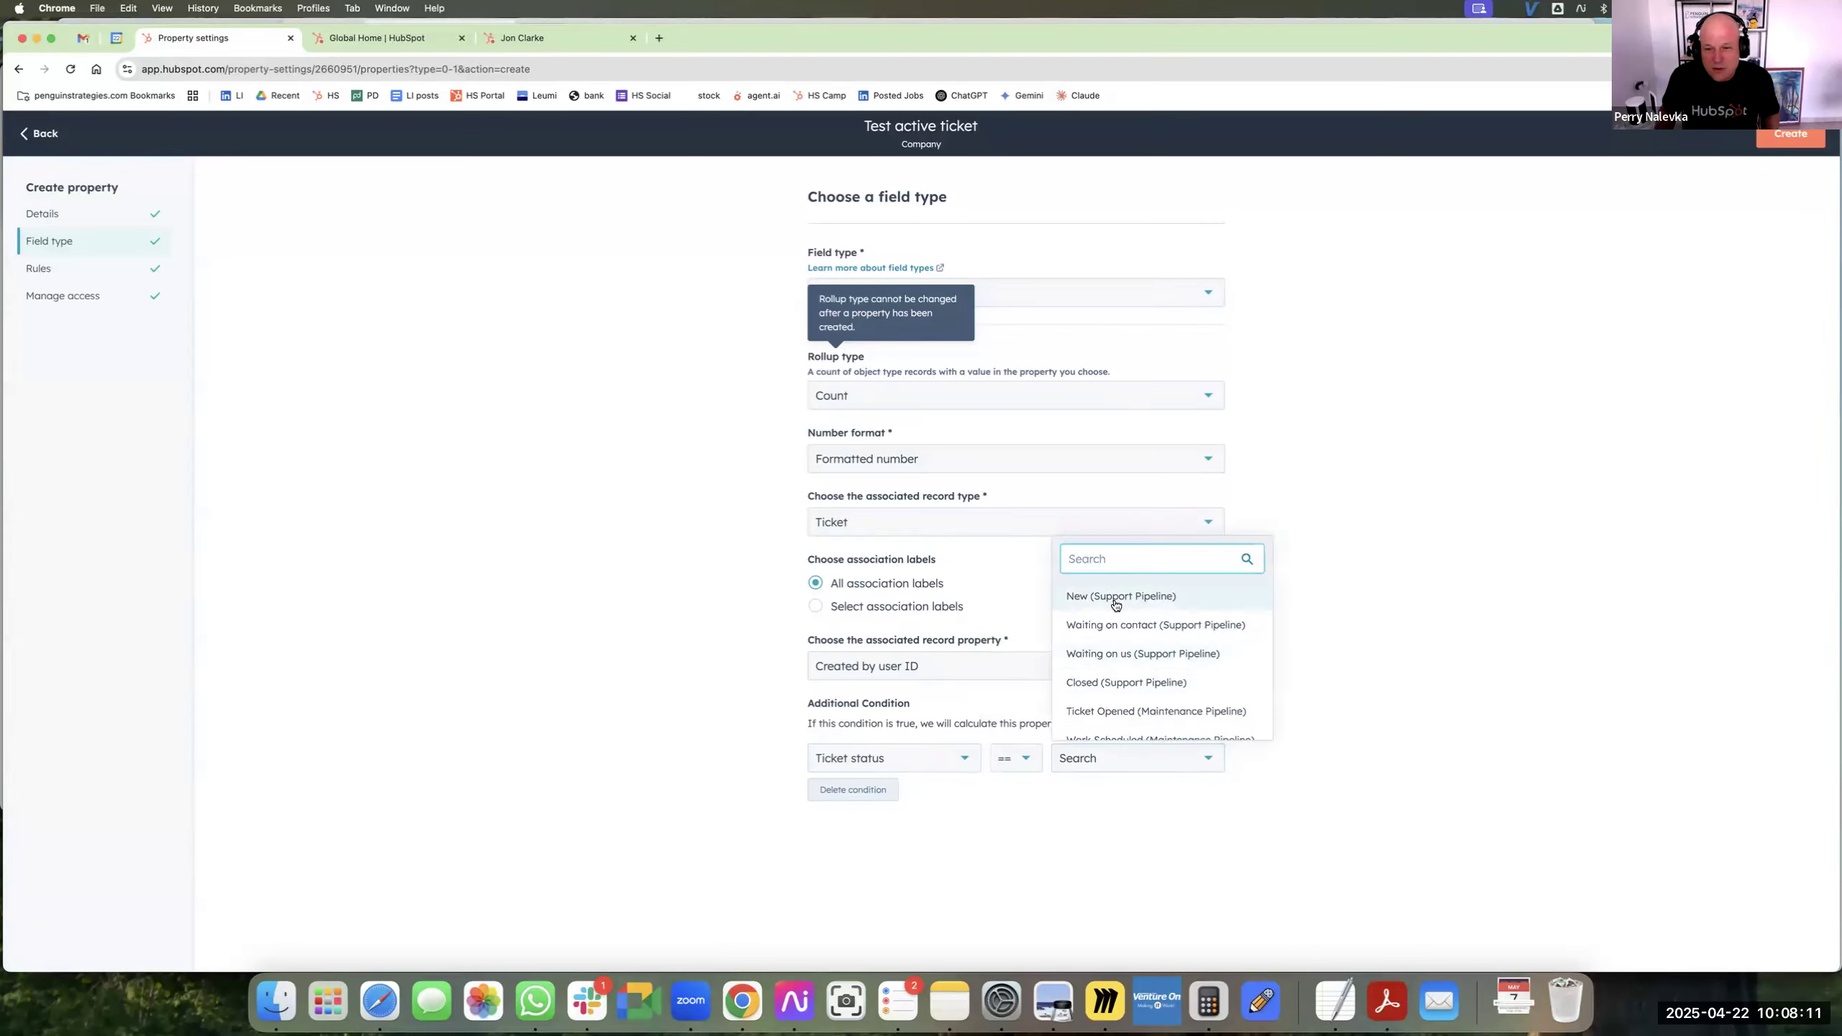
click(1132, 684)
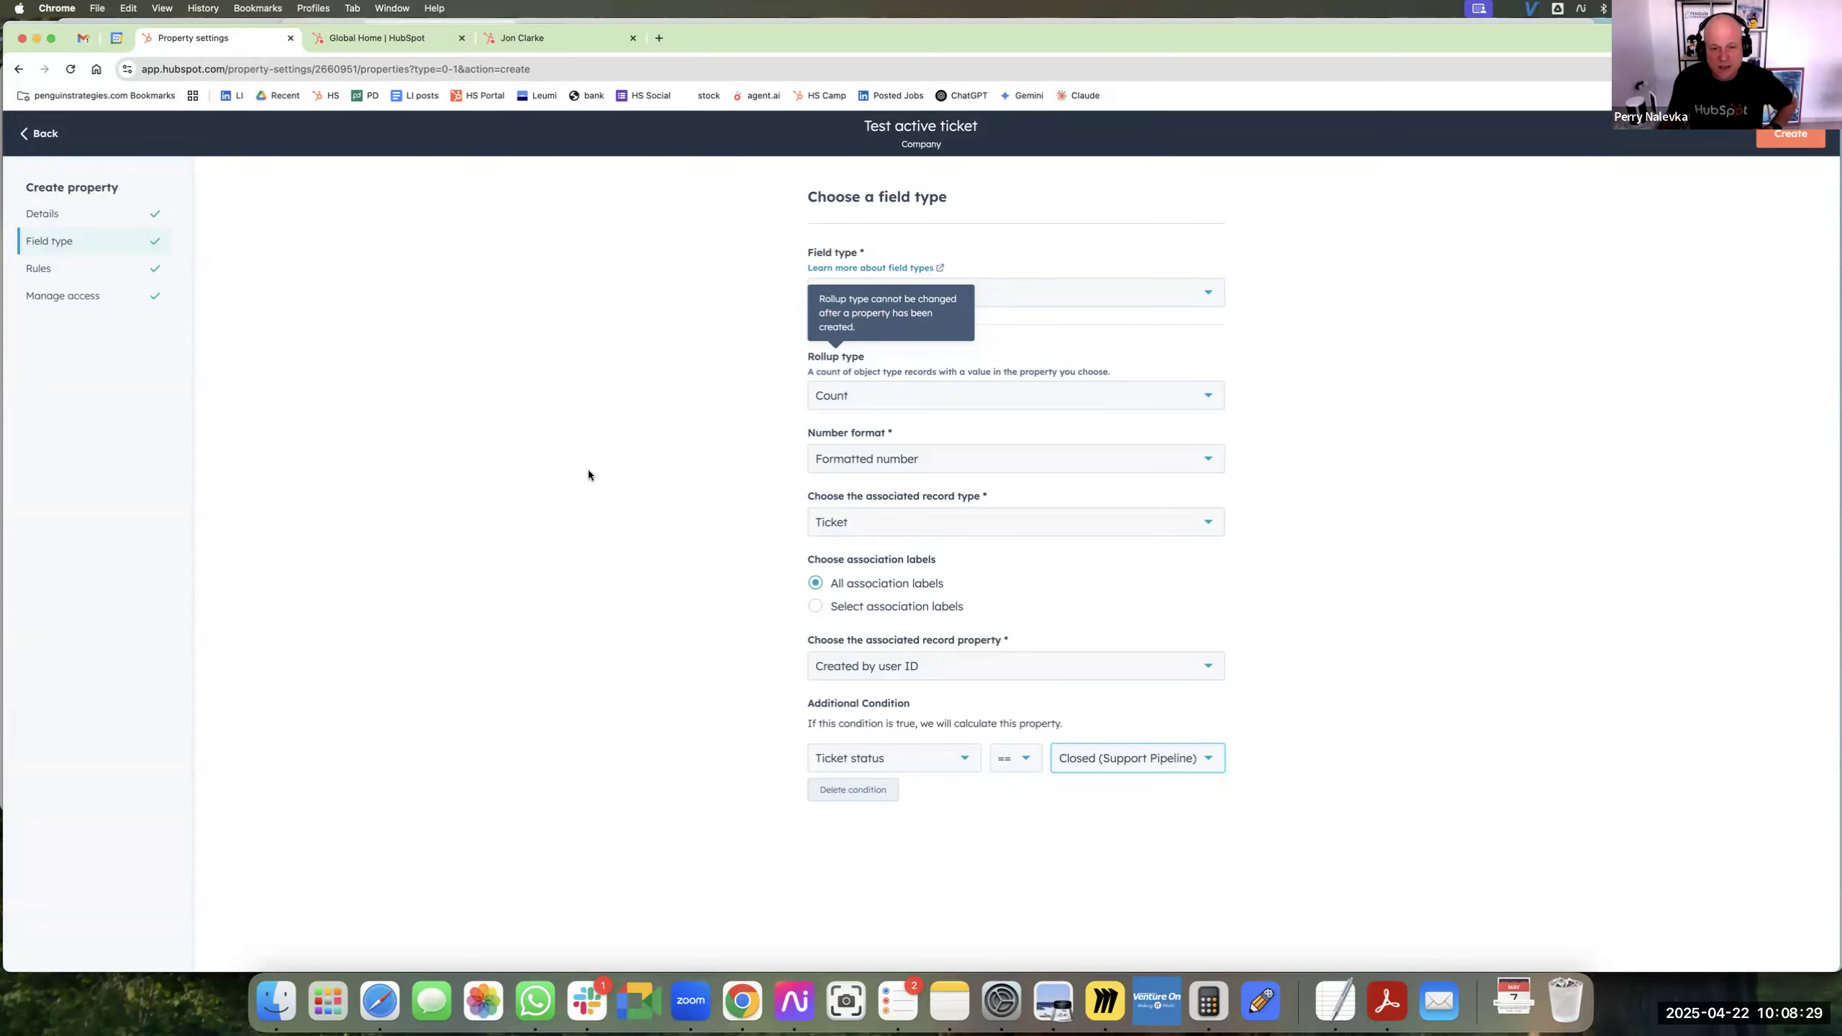
Keep Count as the rollup type, set the associated record type to Deal and the number format to Currency.
click(935, 408)
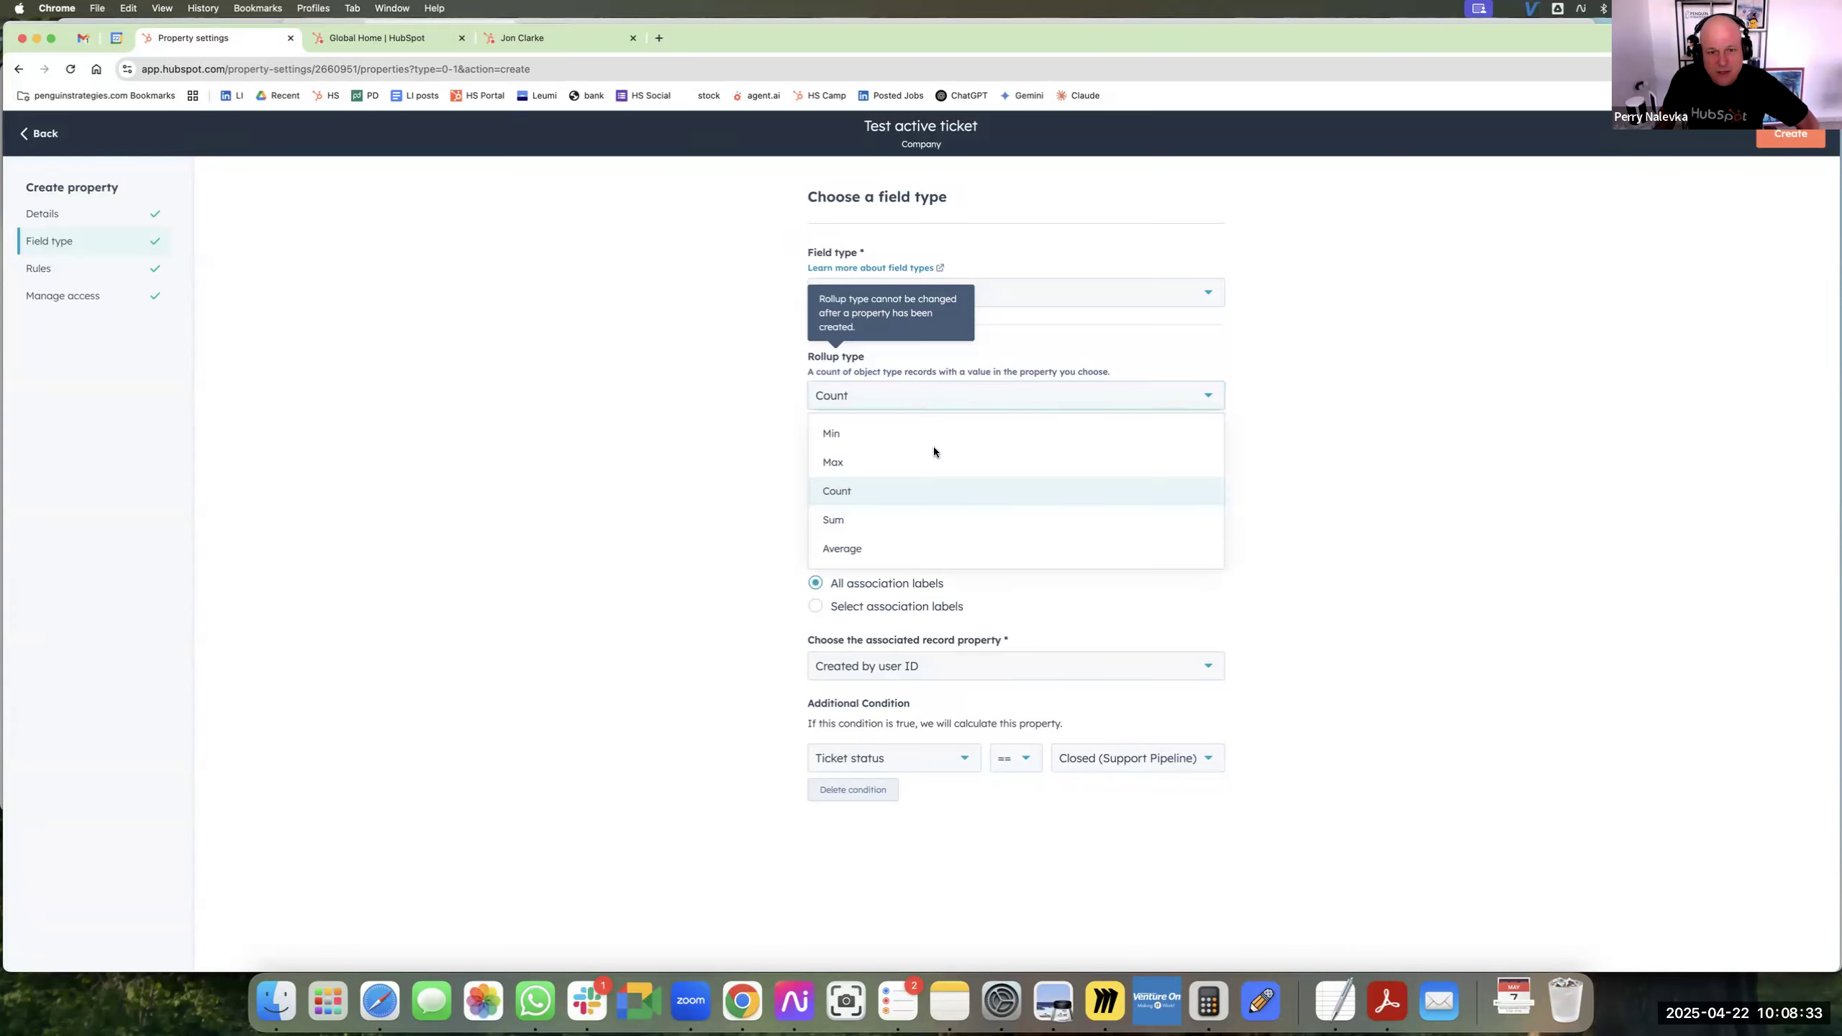
click(932, 489)
click(932, 533)
scroll(971, 631, up, 10)
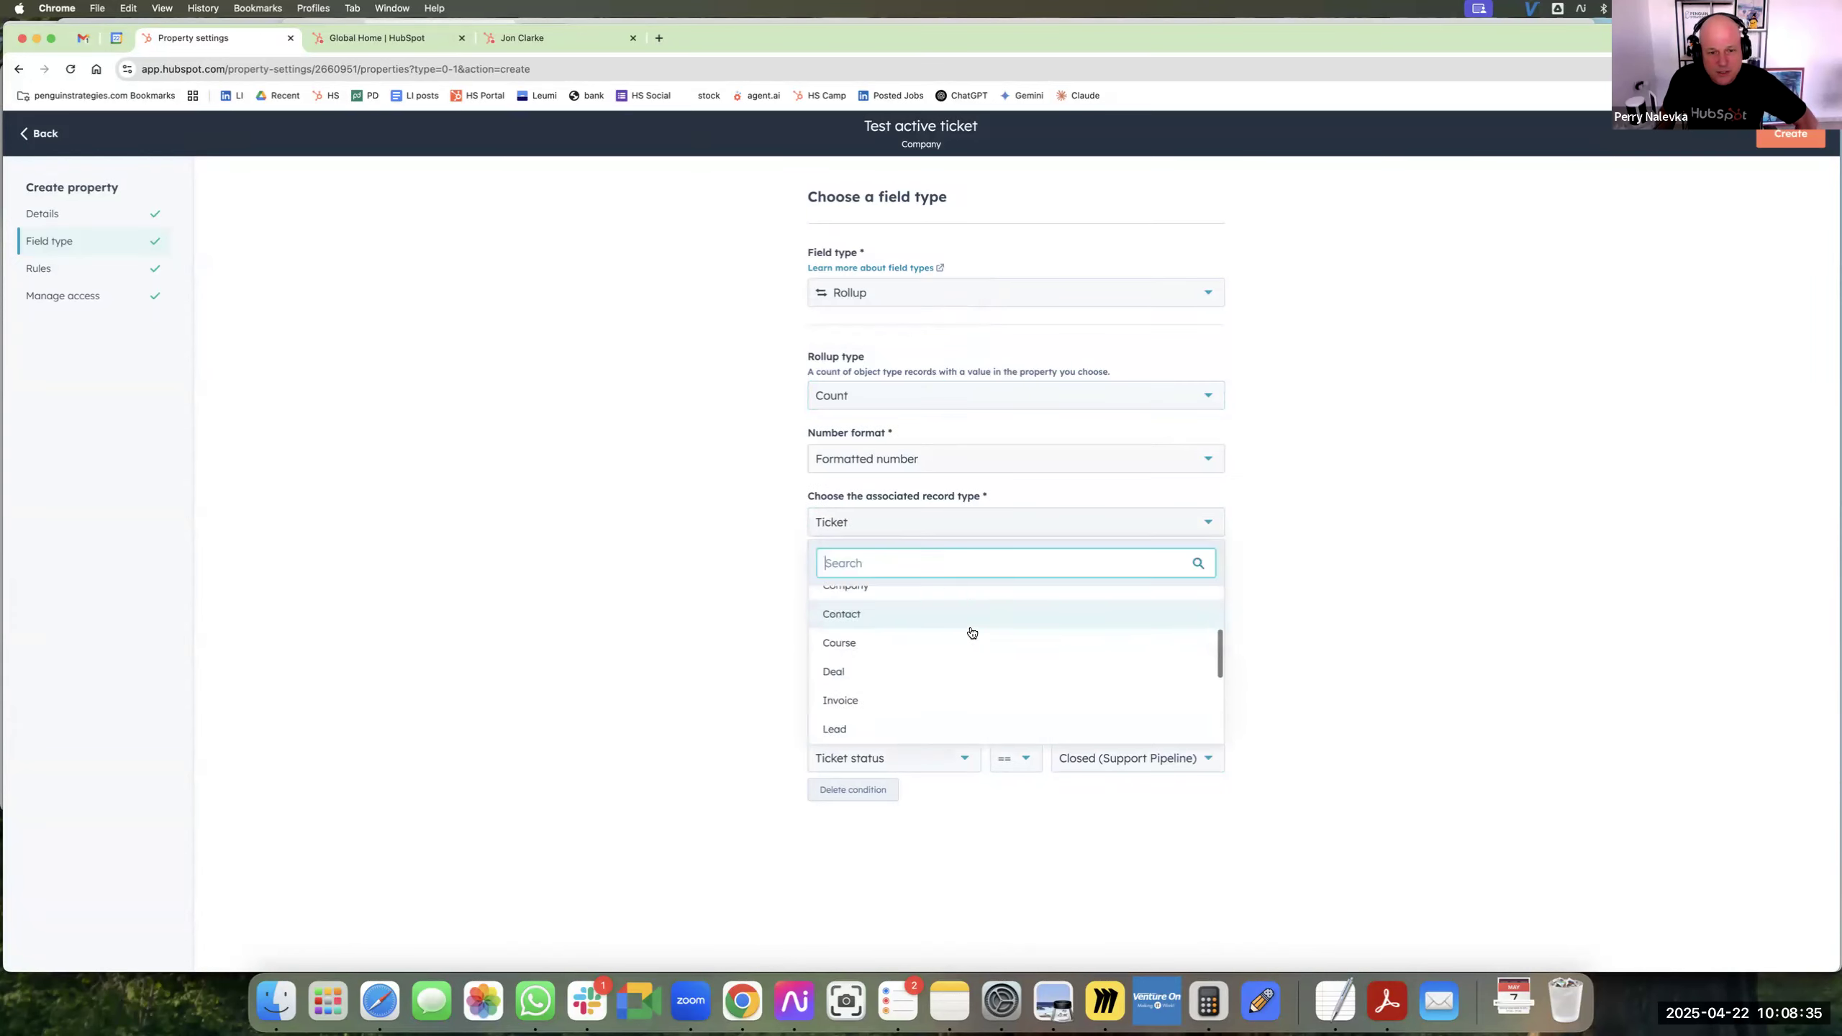
scroll(957, 638, down, 5)
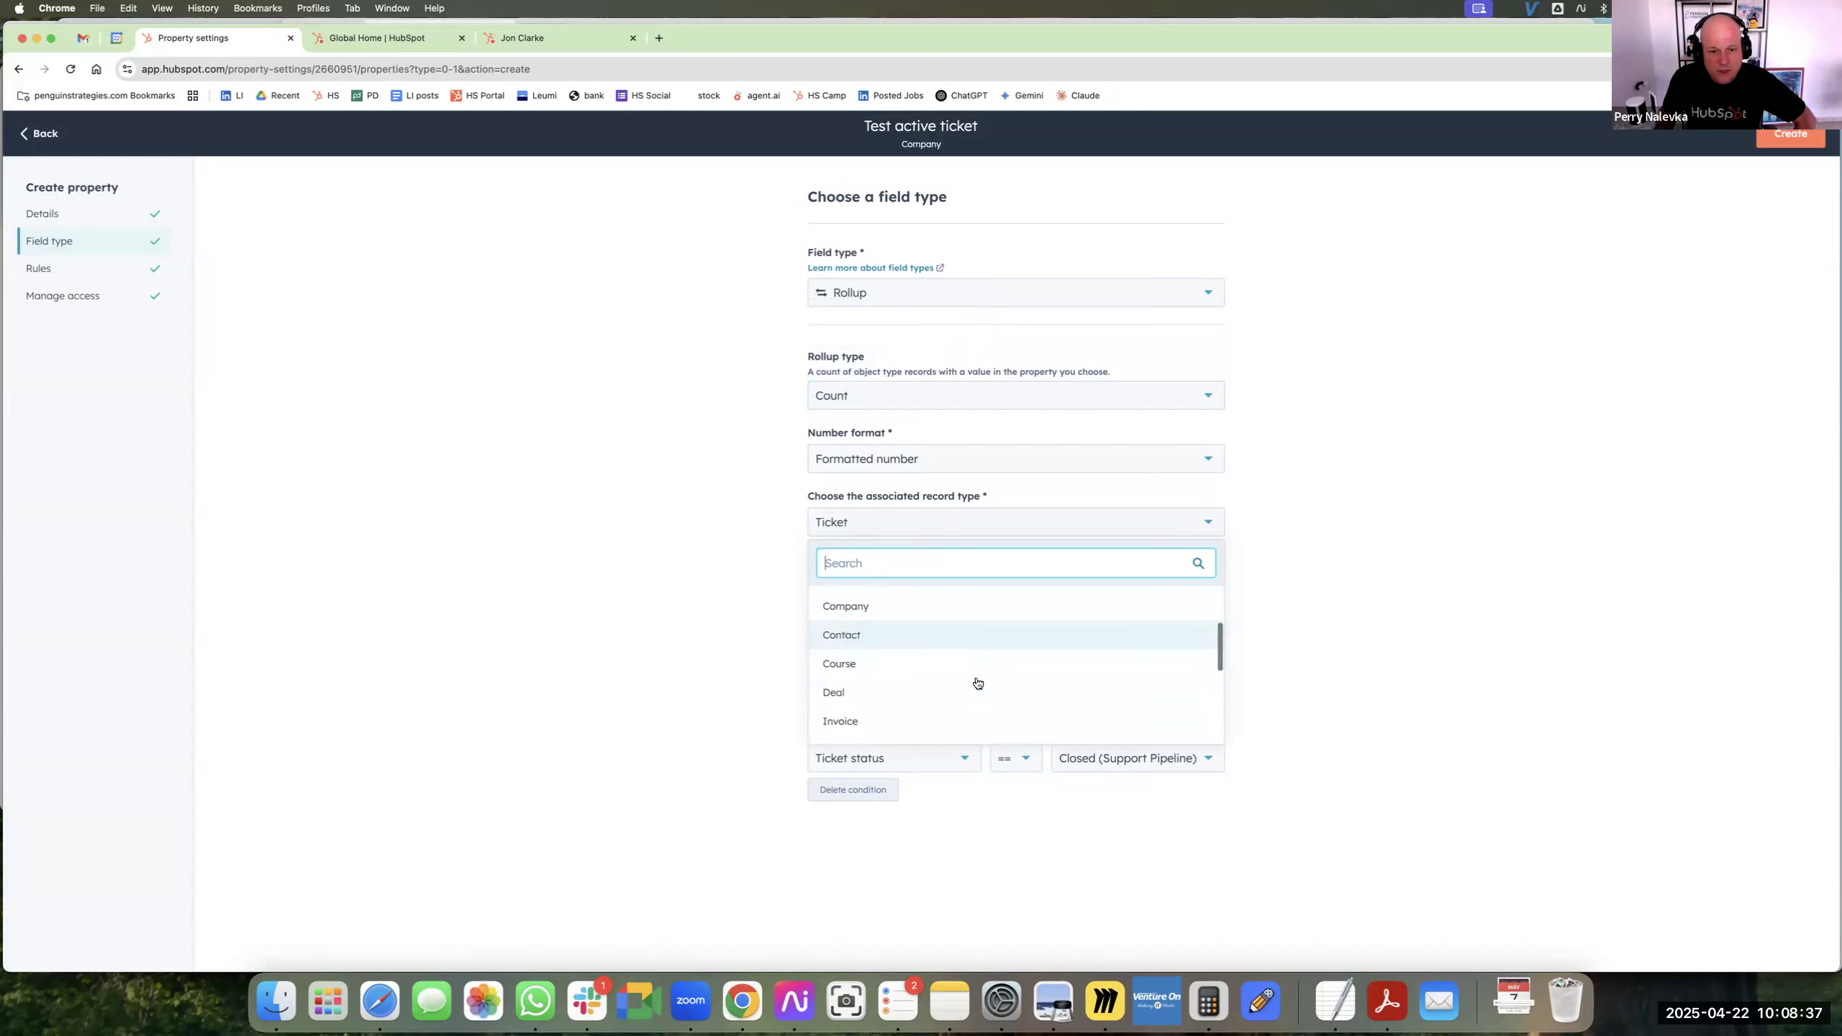
click(935, 645)
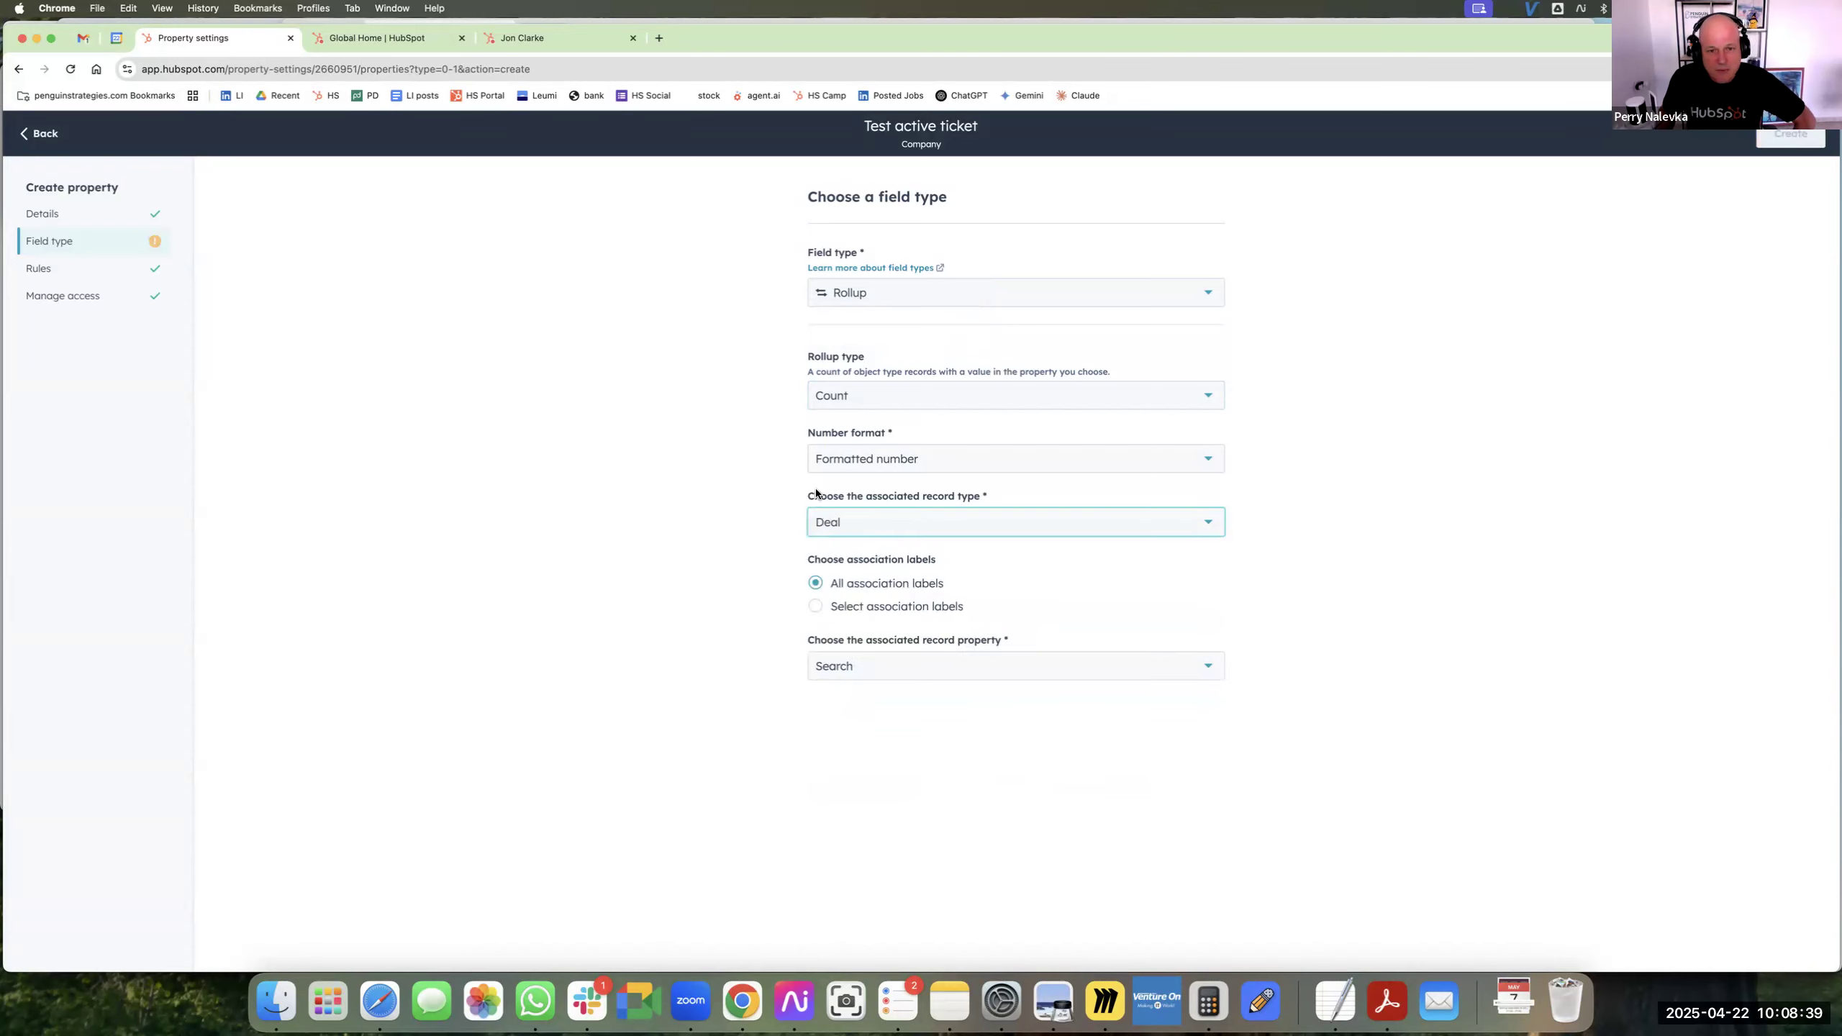
click(837, 467)
click(841, 589)
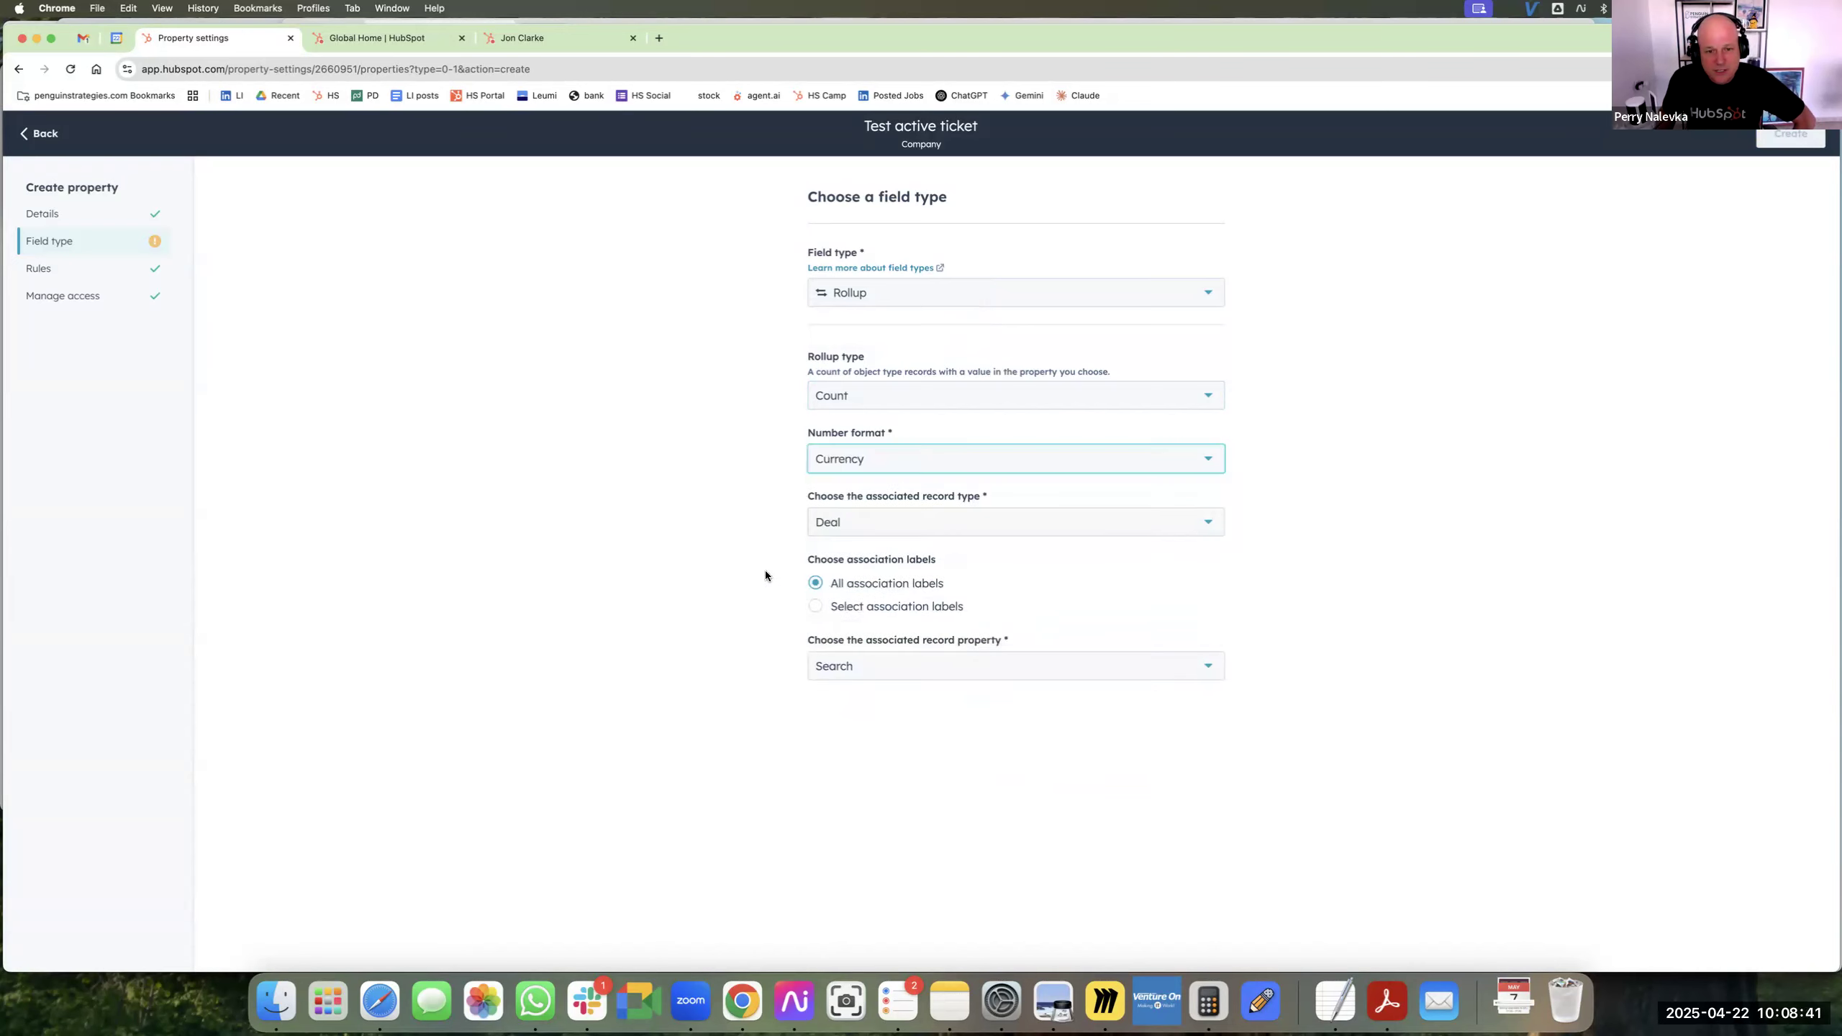
Set the associated record property to Amount and change the rollup type to Sum.
click(907, 664)
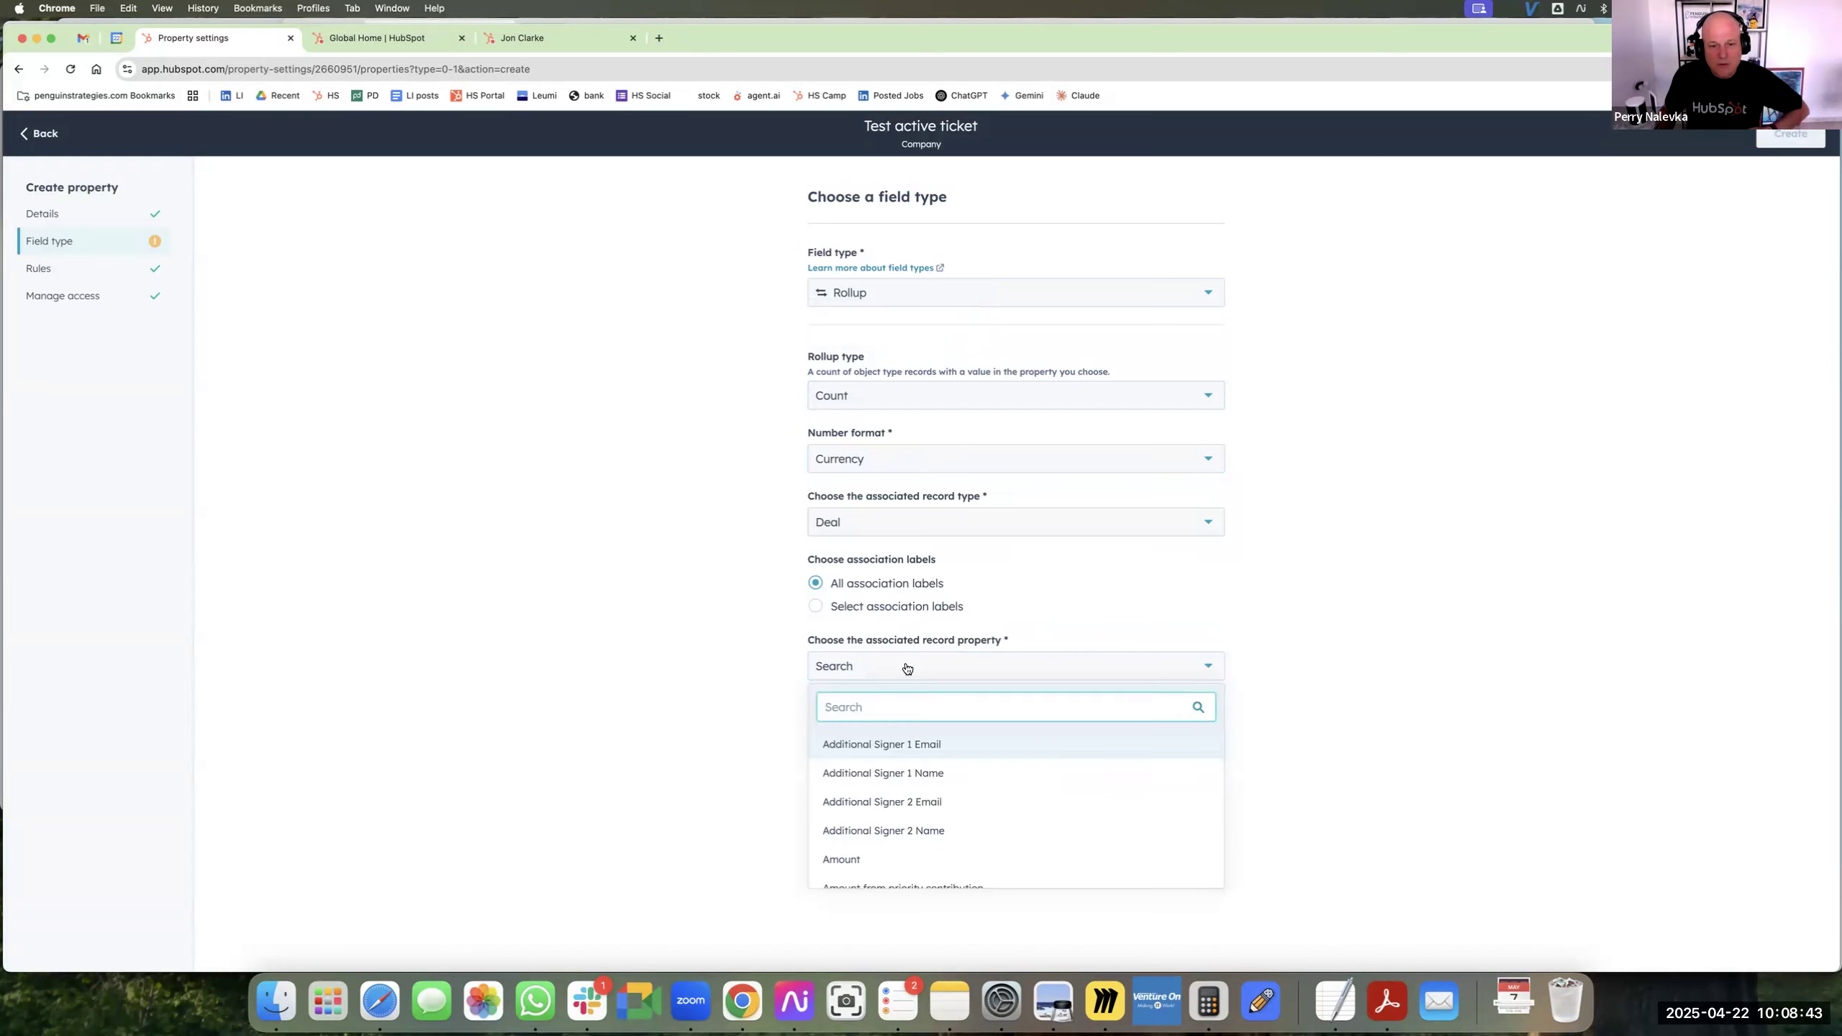
text(amount)
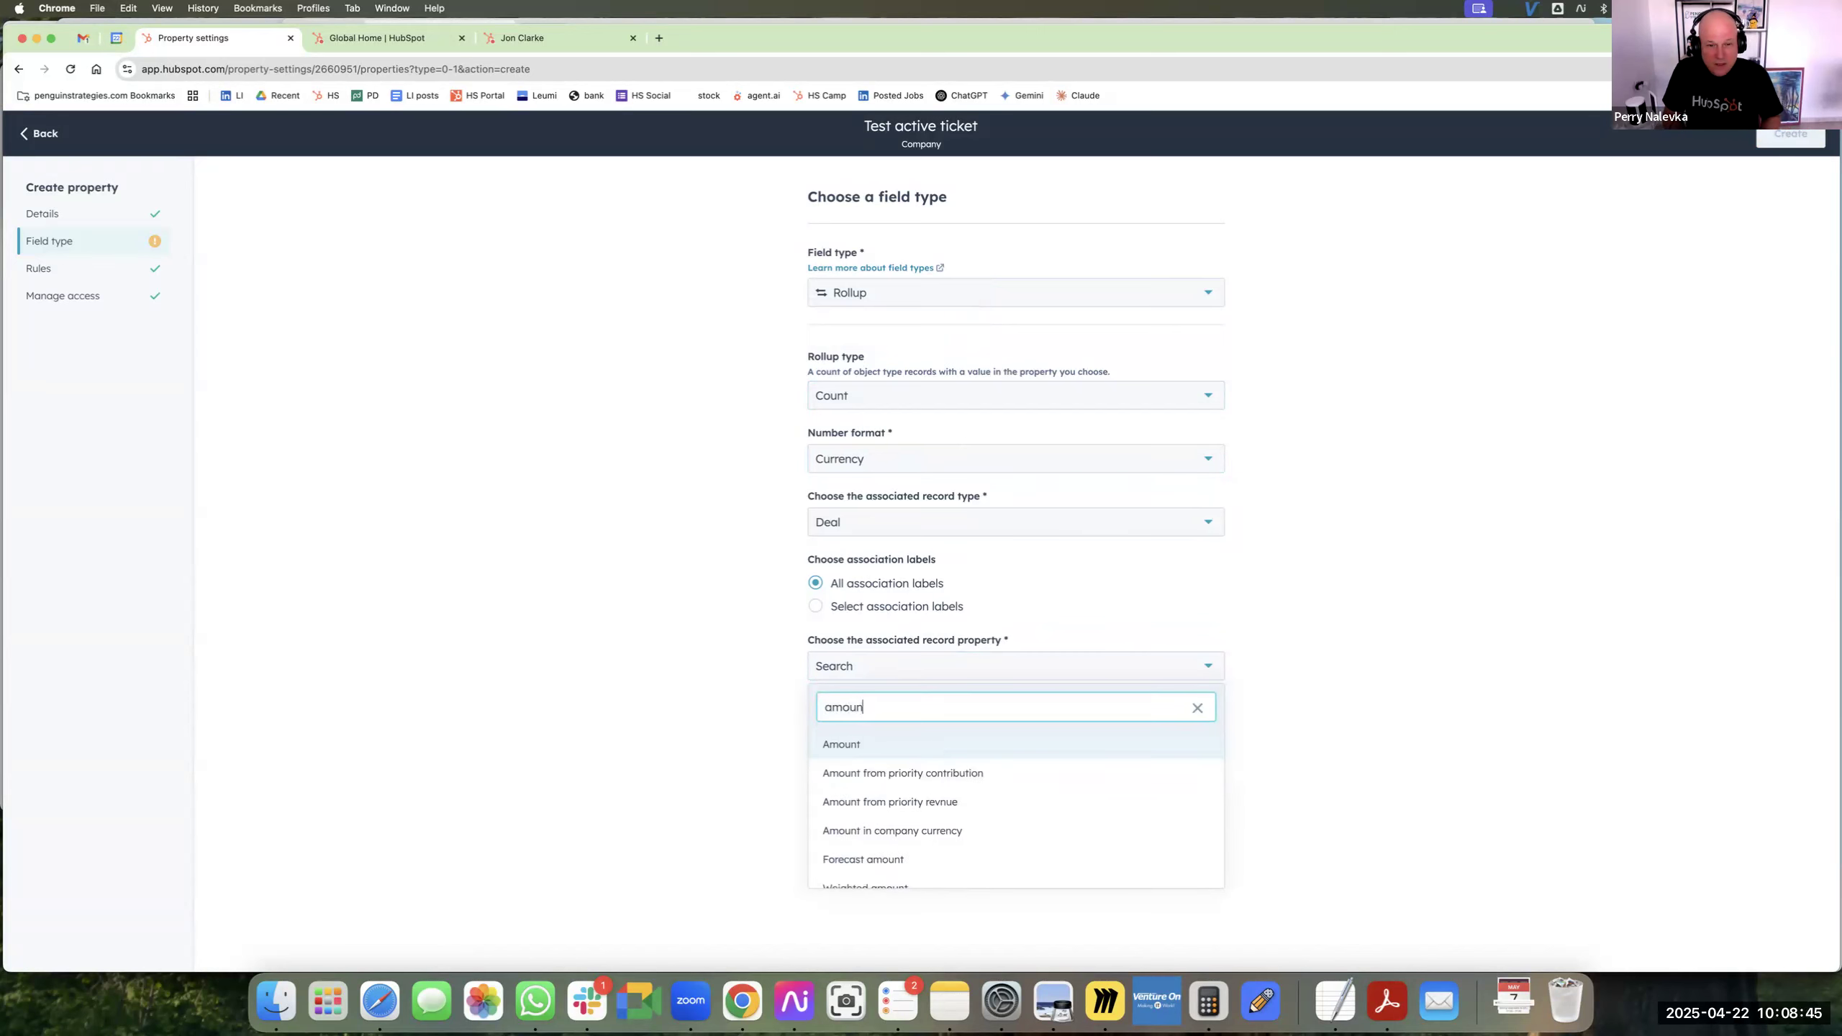
click(903, 744)
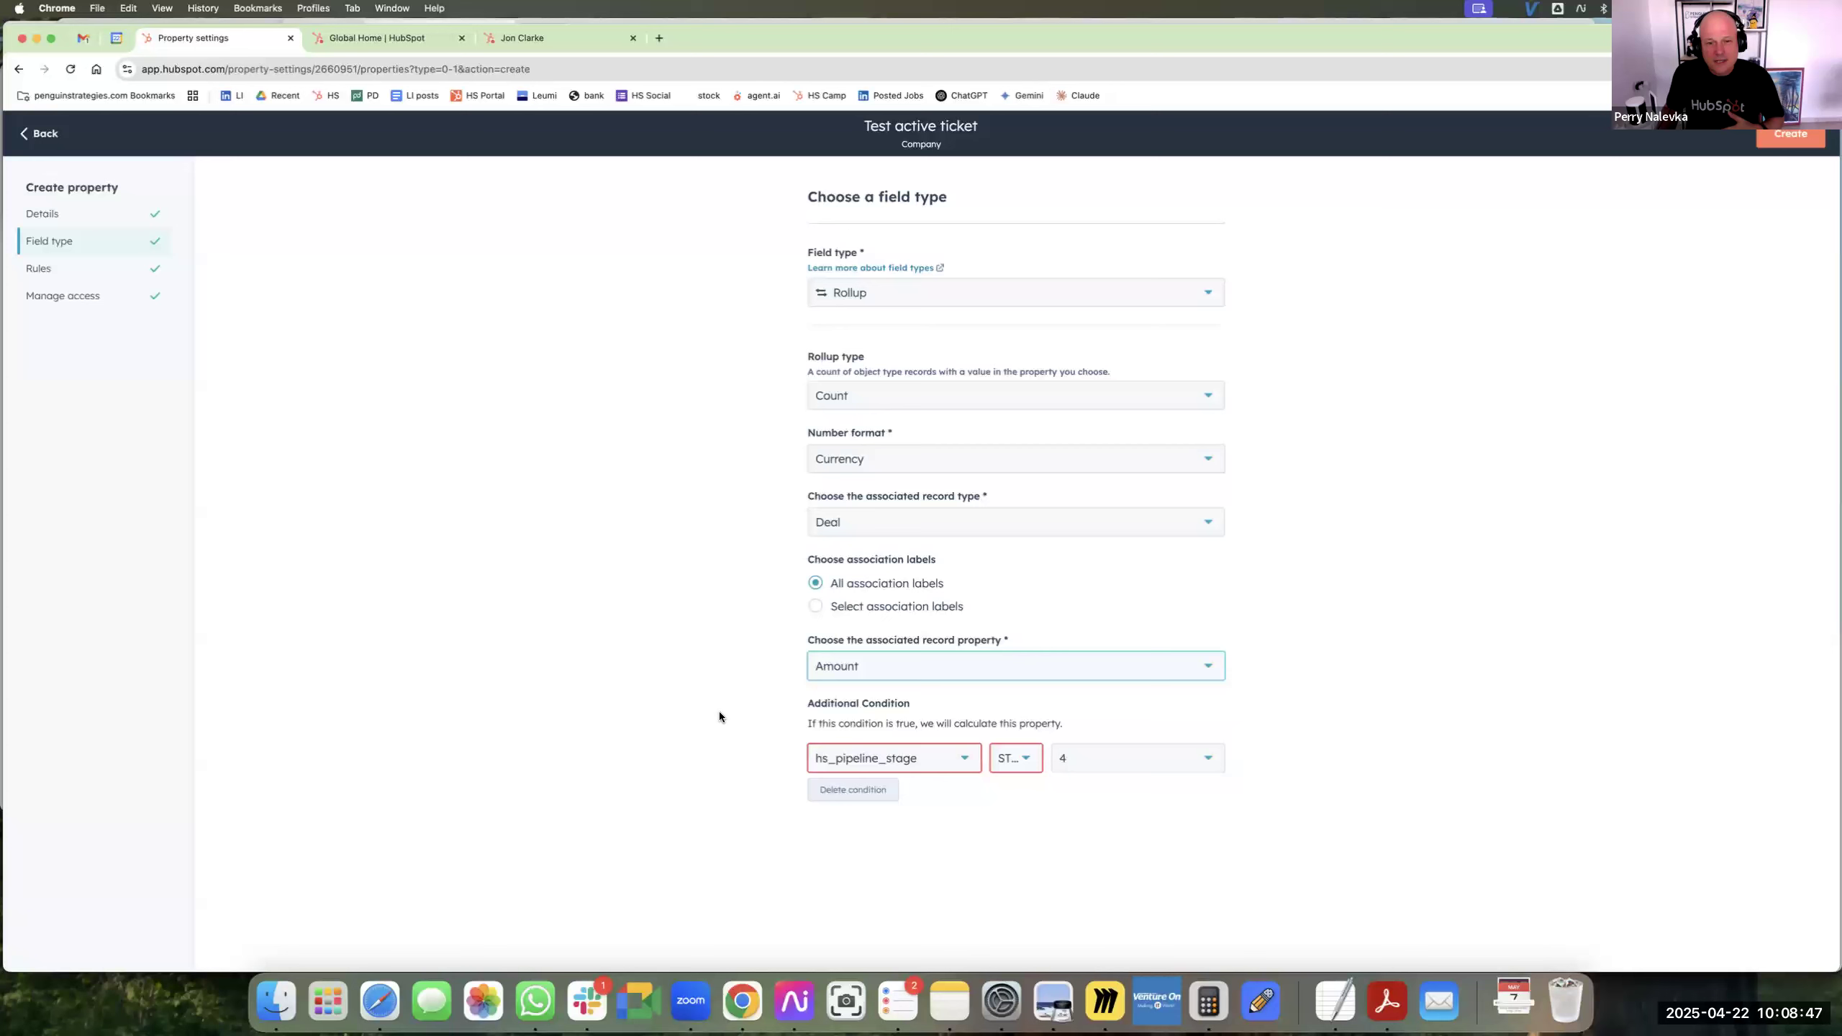
click(877, 406)
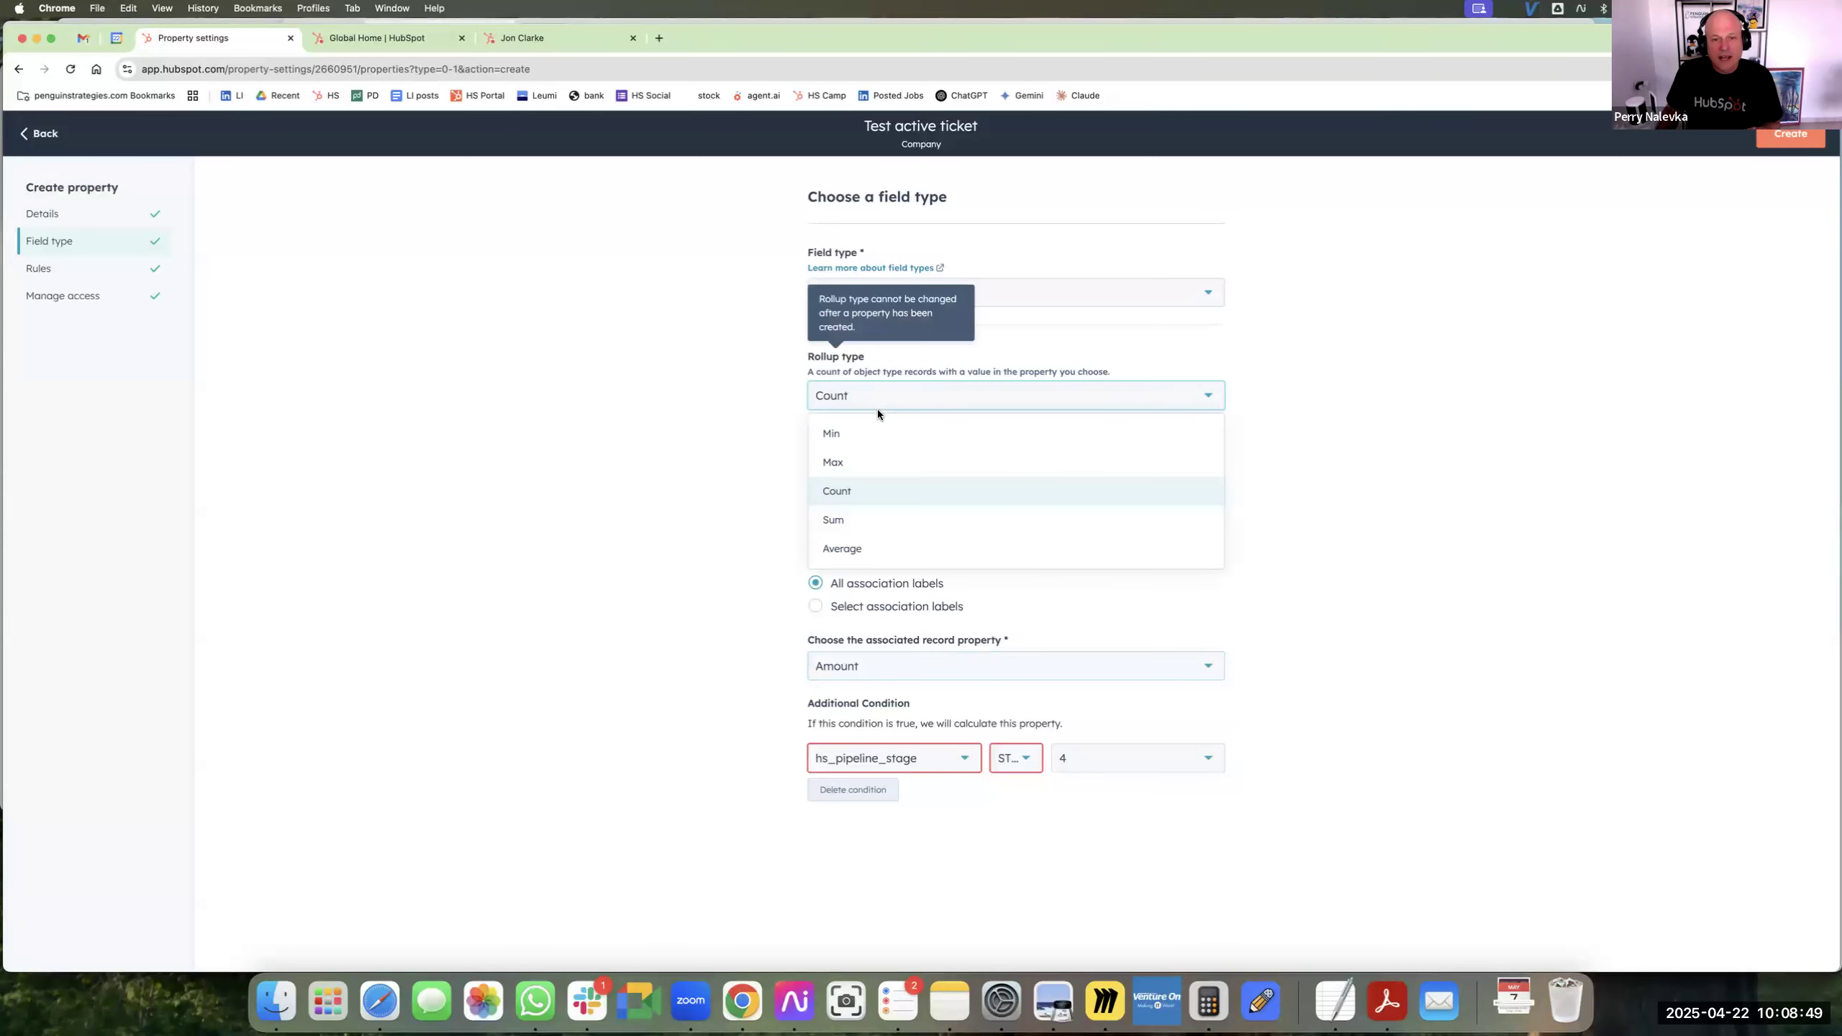
click(901, 517)
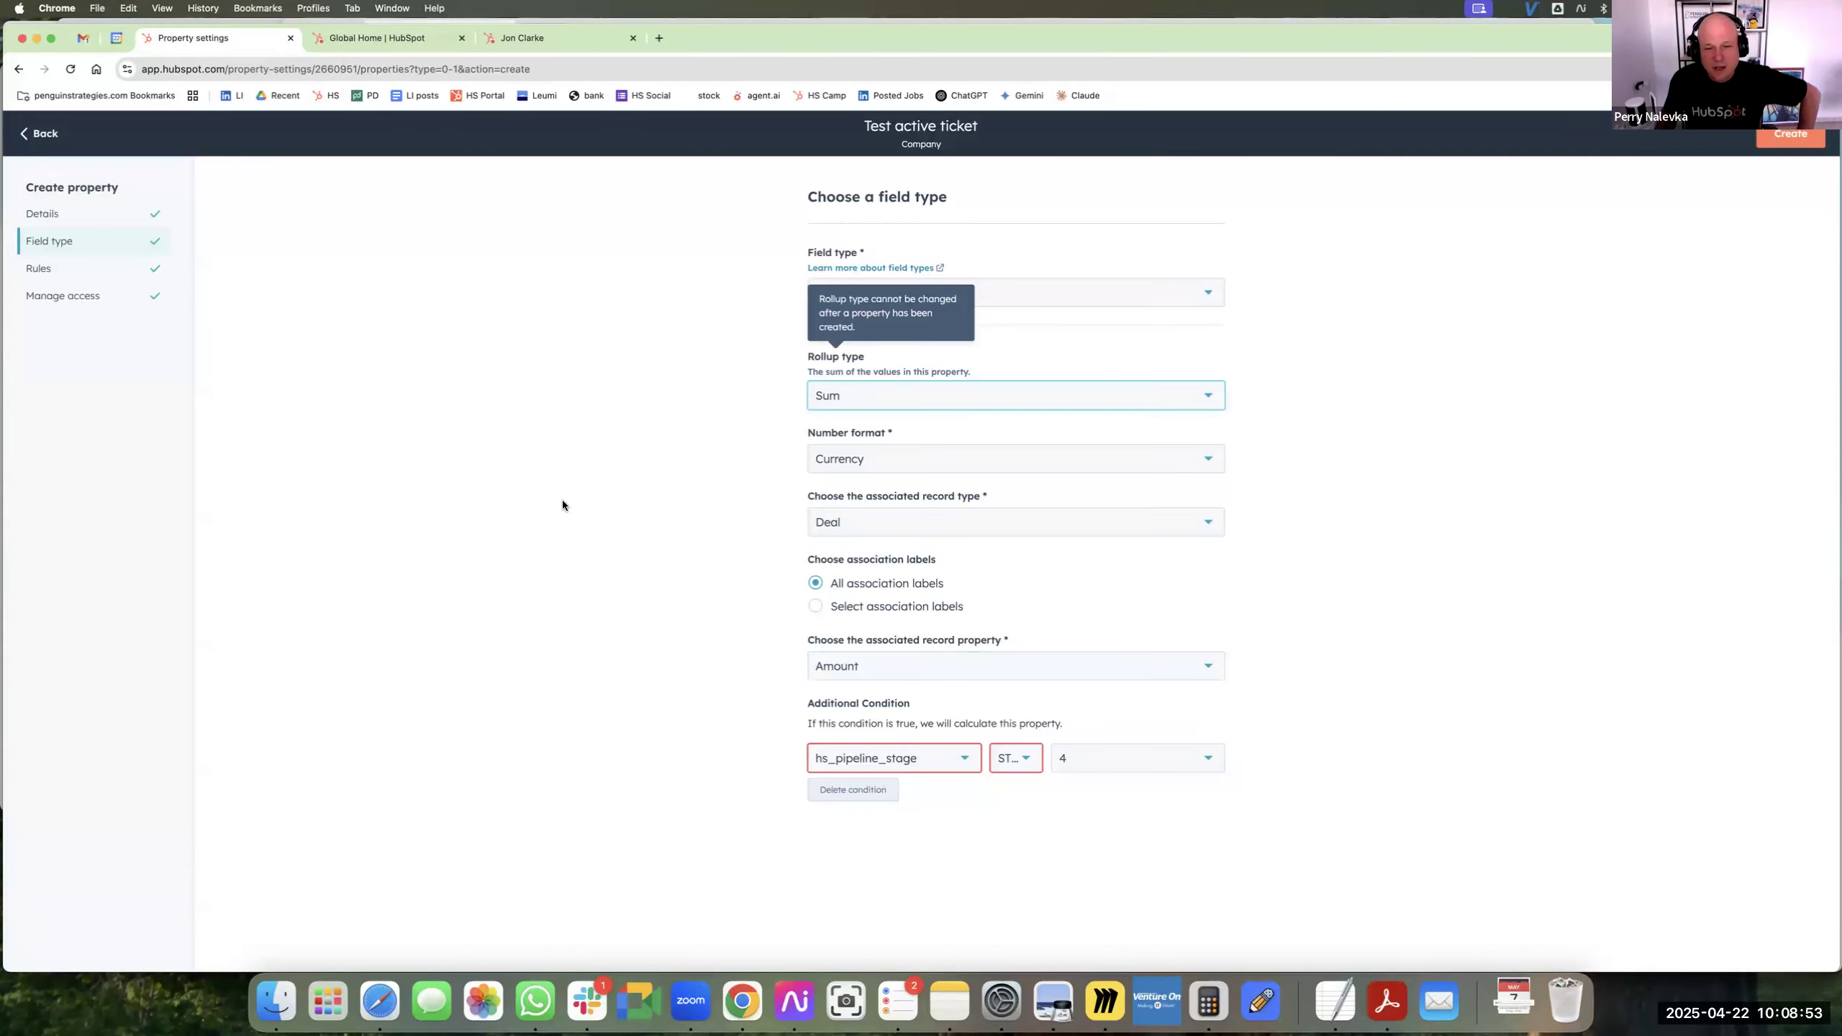
Change the additional condition so the rollup is calculated only when Deal Stage equals Closed Won in the GlobalDots pipeline.
click(965, 760)
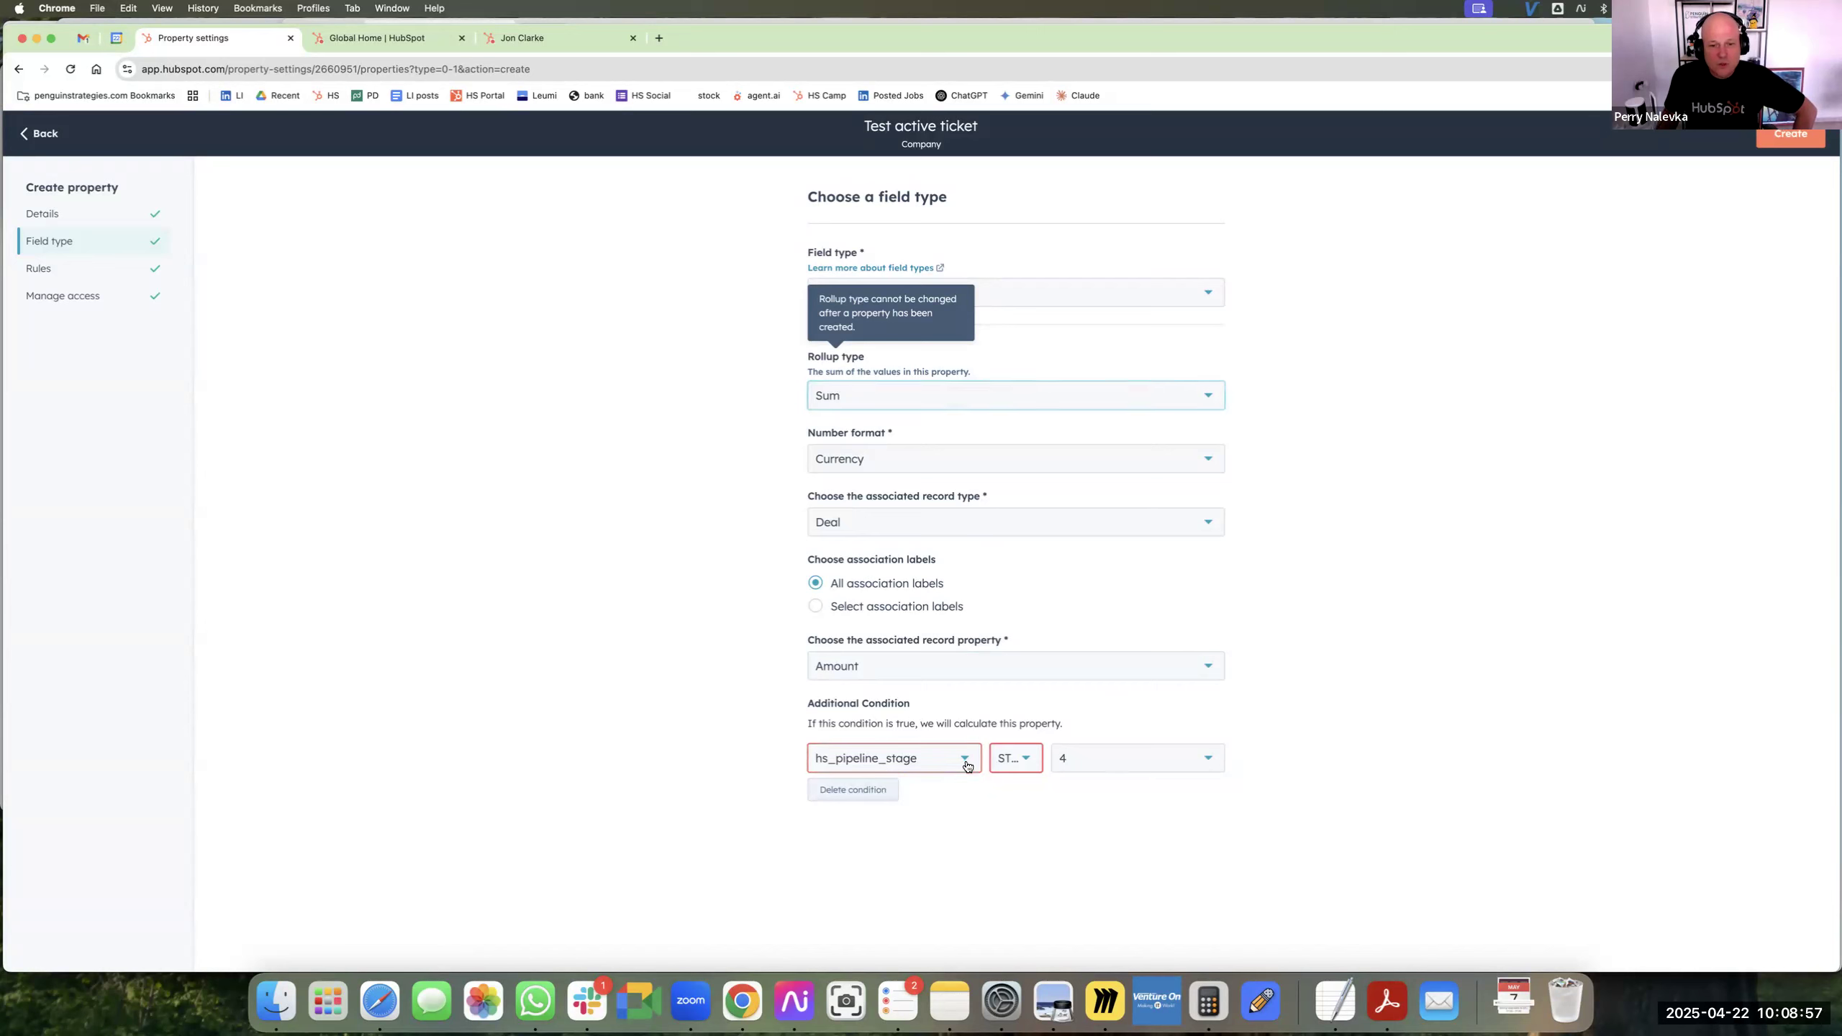
text(stage)
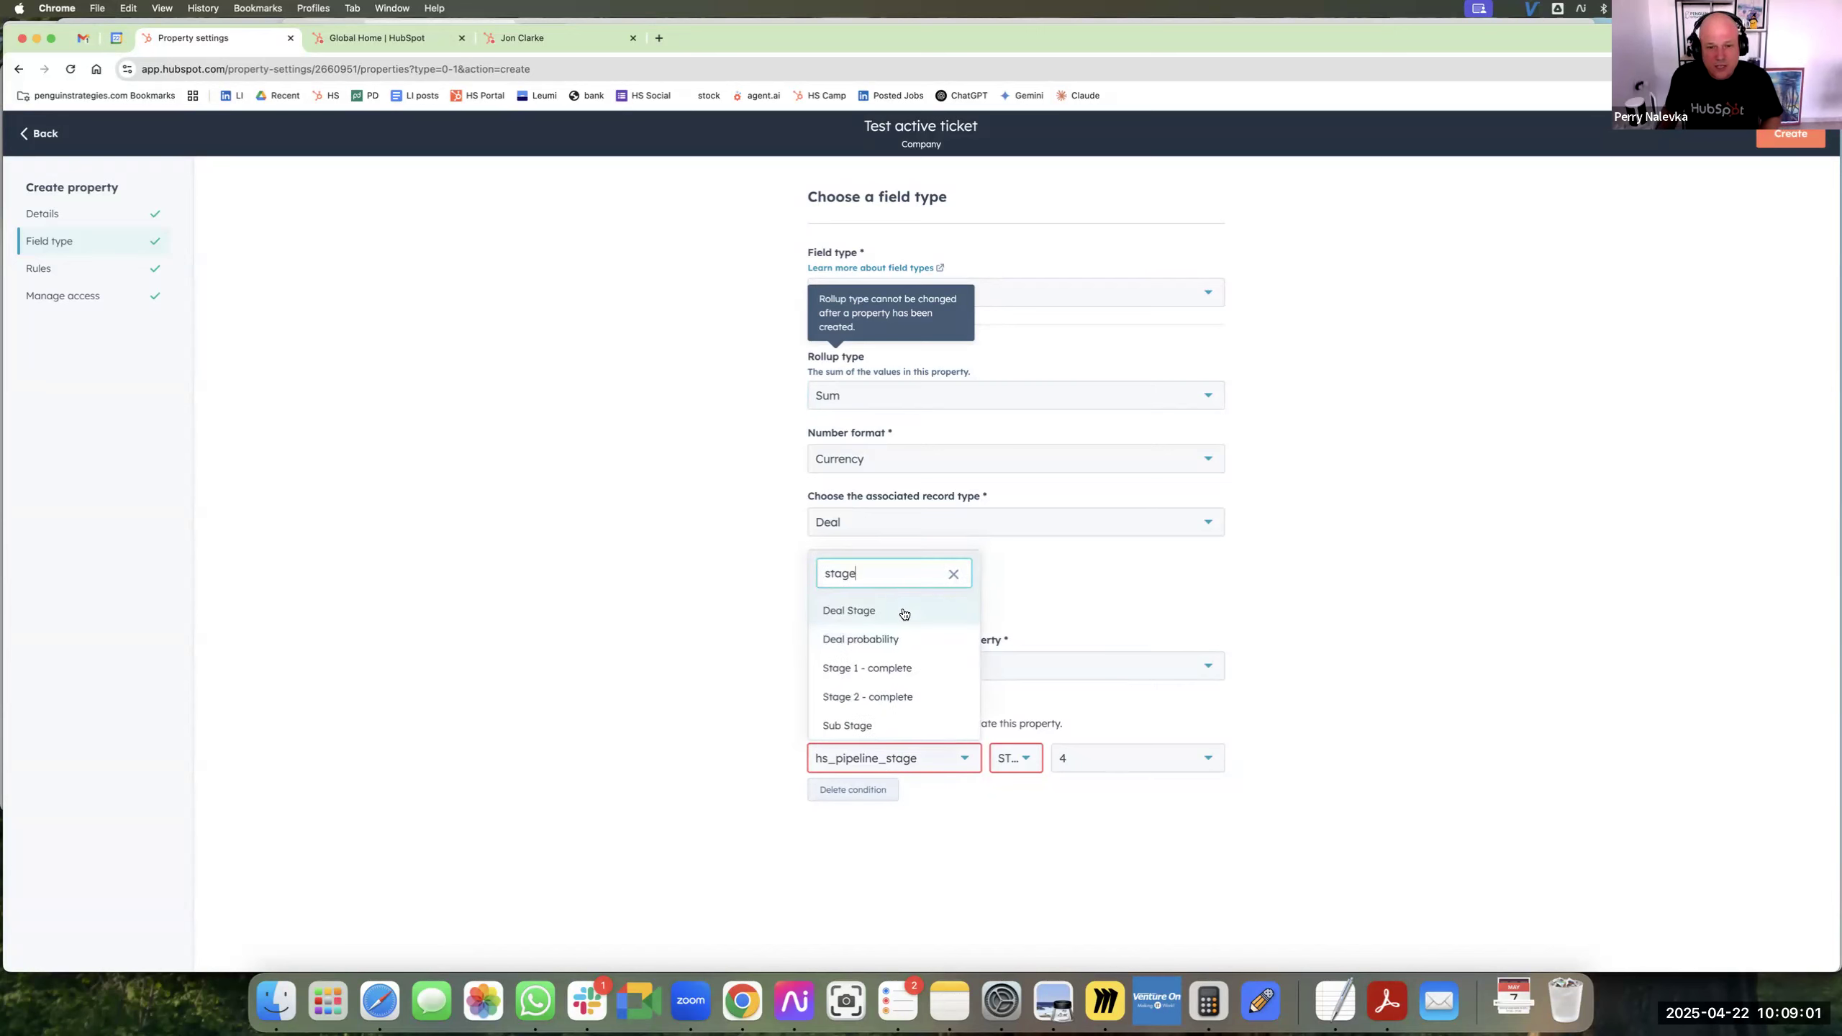
click(845, 610)
click(1161, 772)
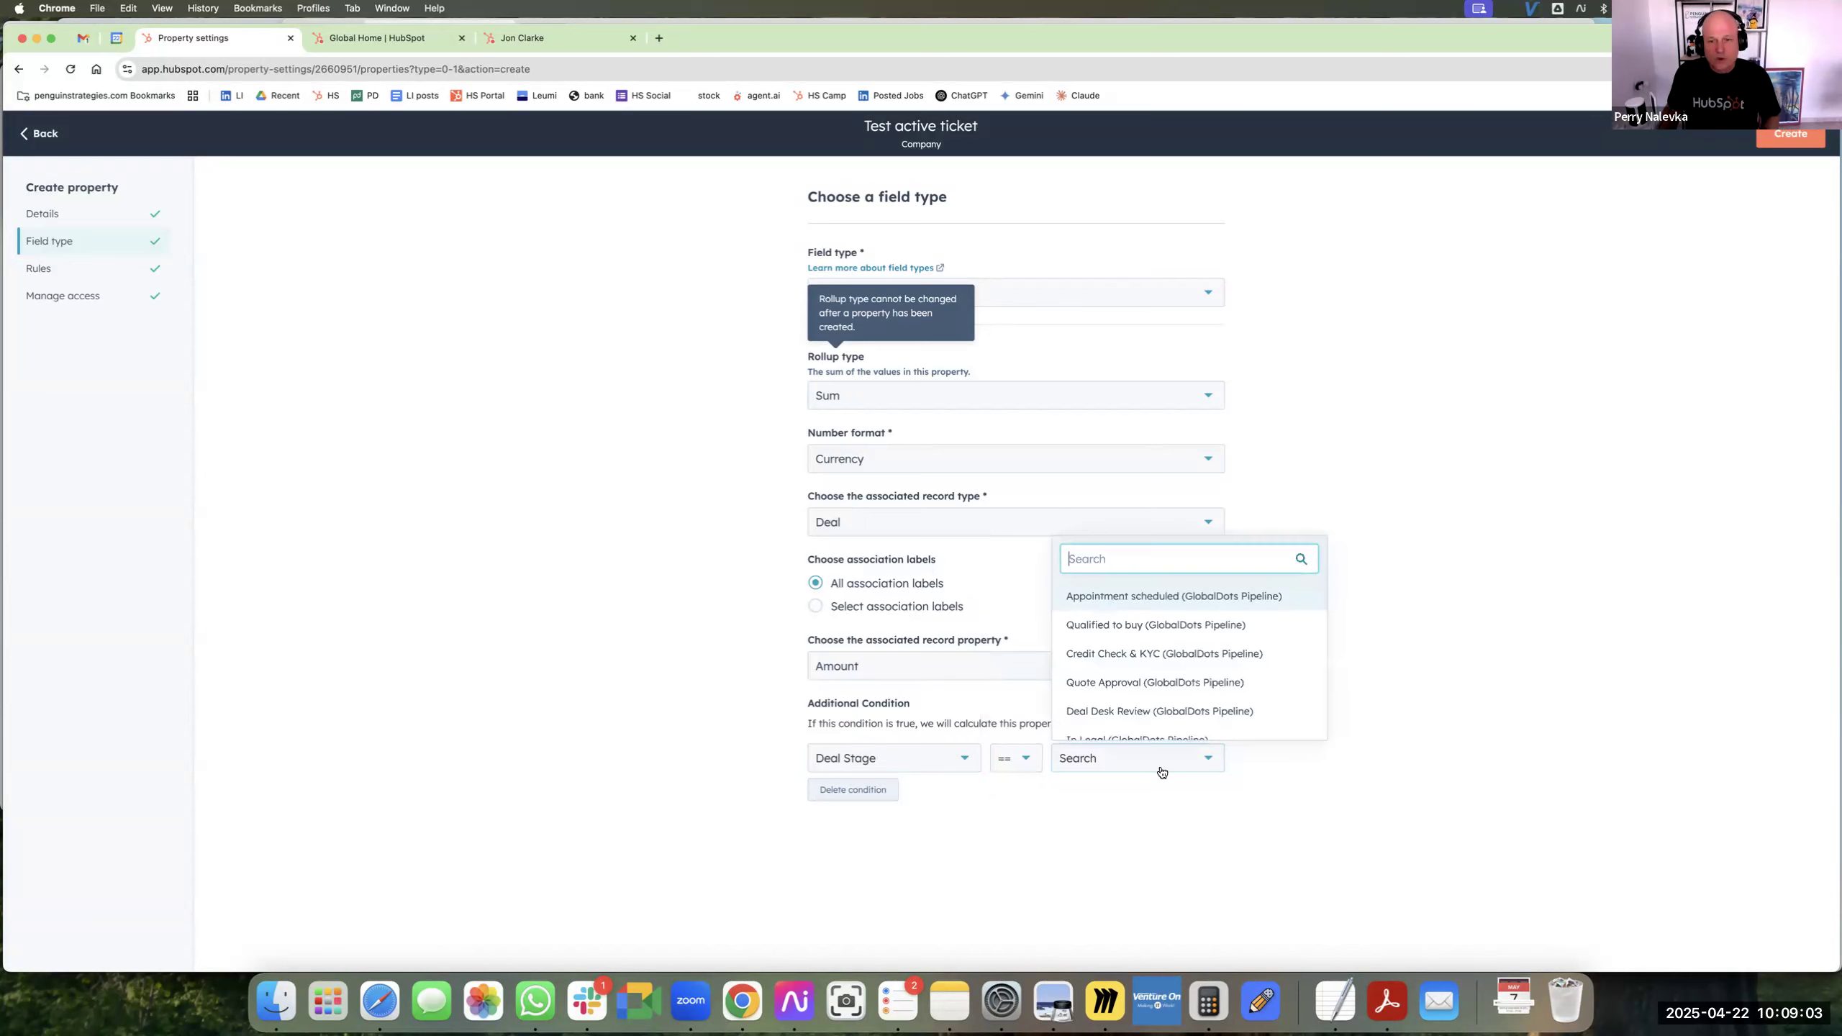
text(closed)
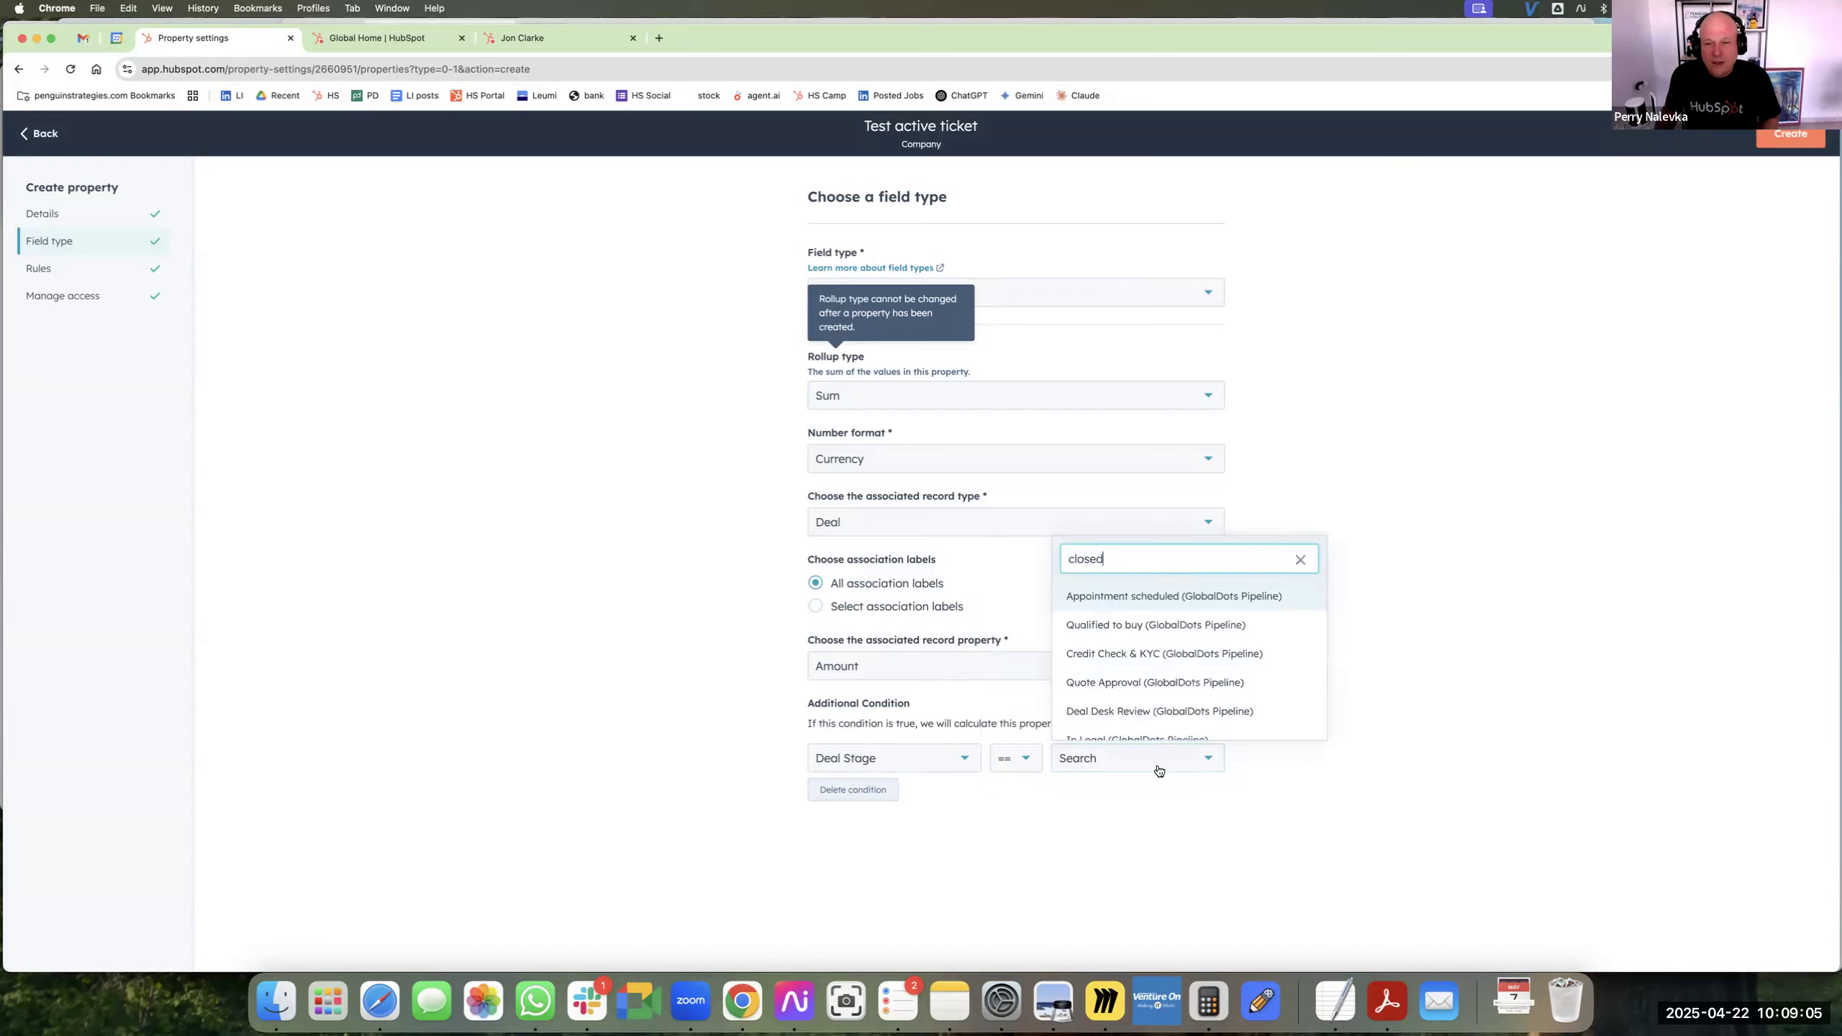
click(1197, 597)
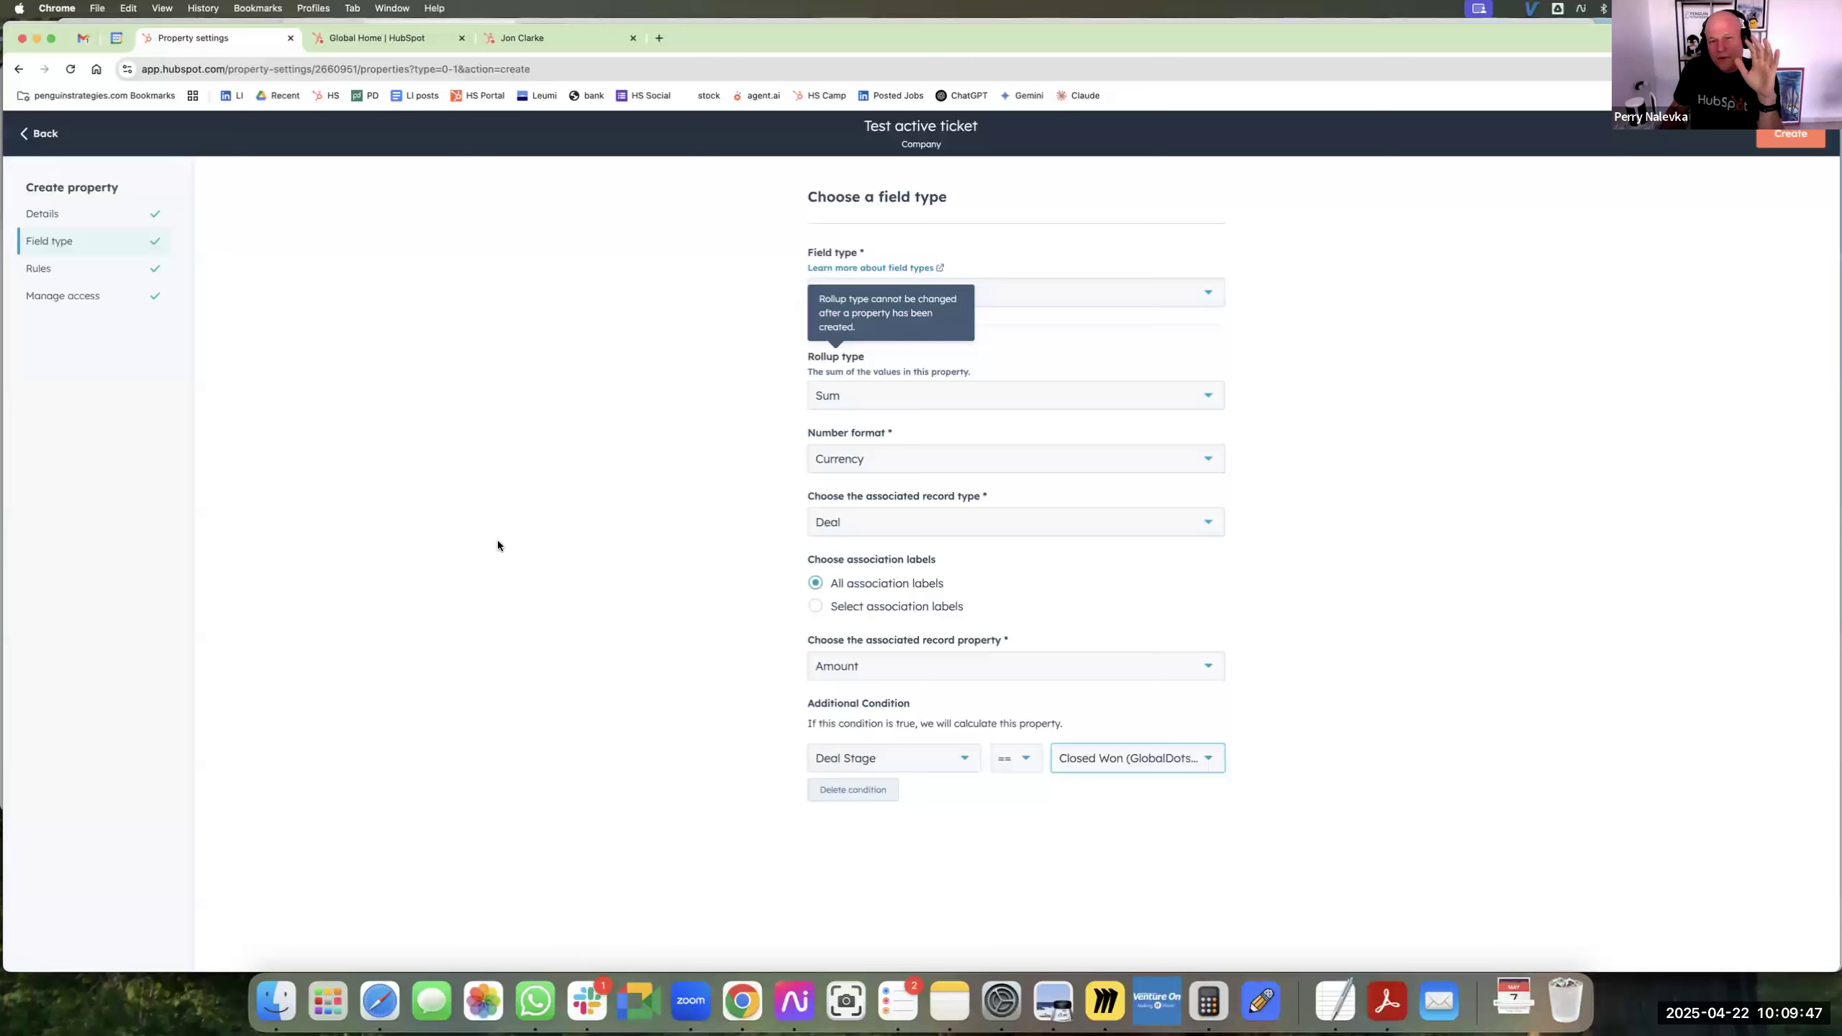
Switch to the Global Home browser tab, open the CRM's Contacts list and look through the contact records.
click(377, 42)
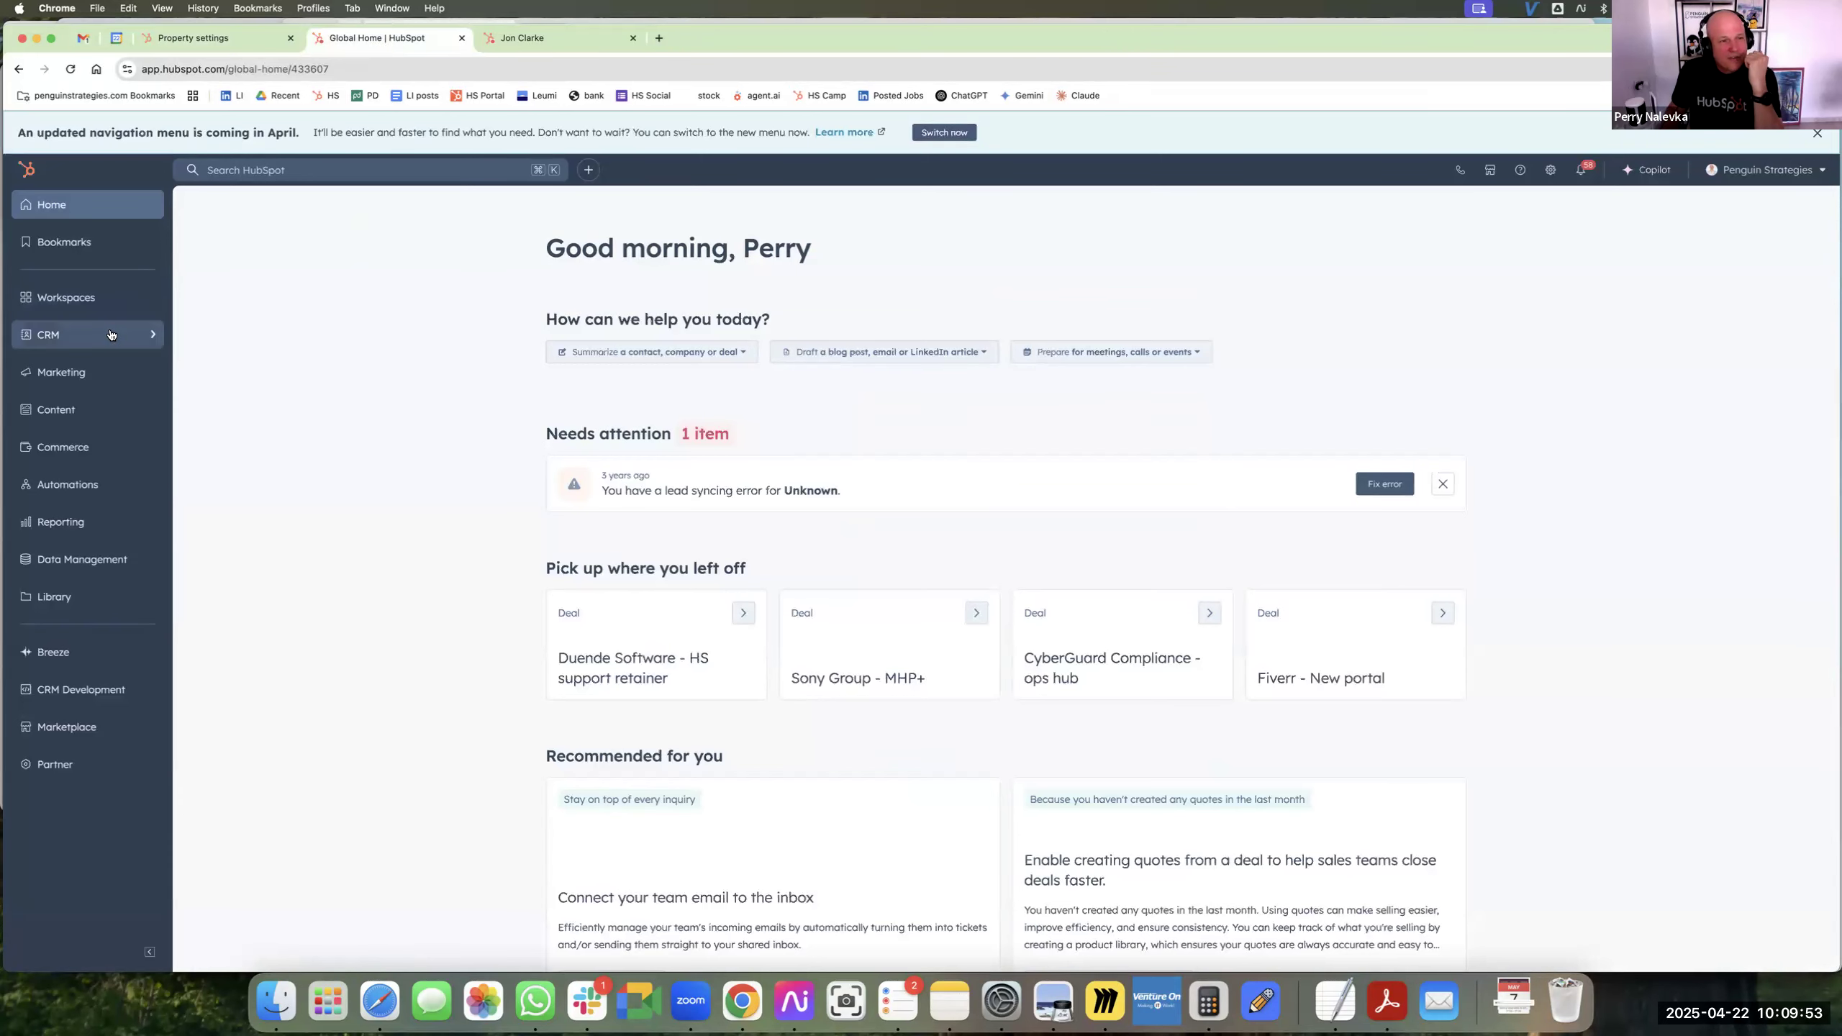
mouse_move(118, 338)
click(244, 346)
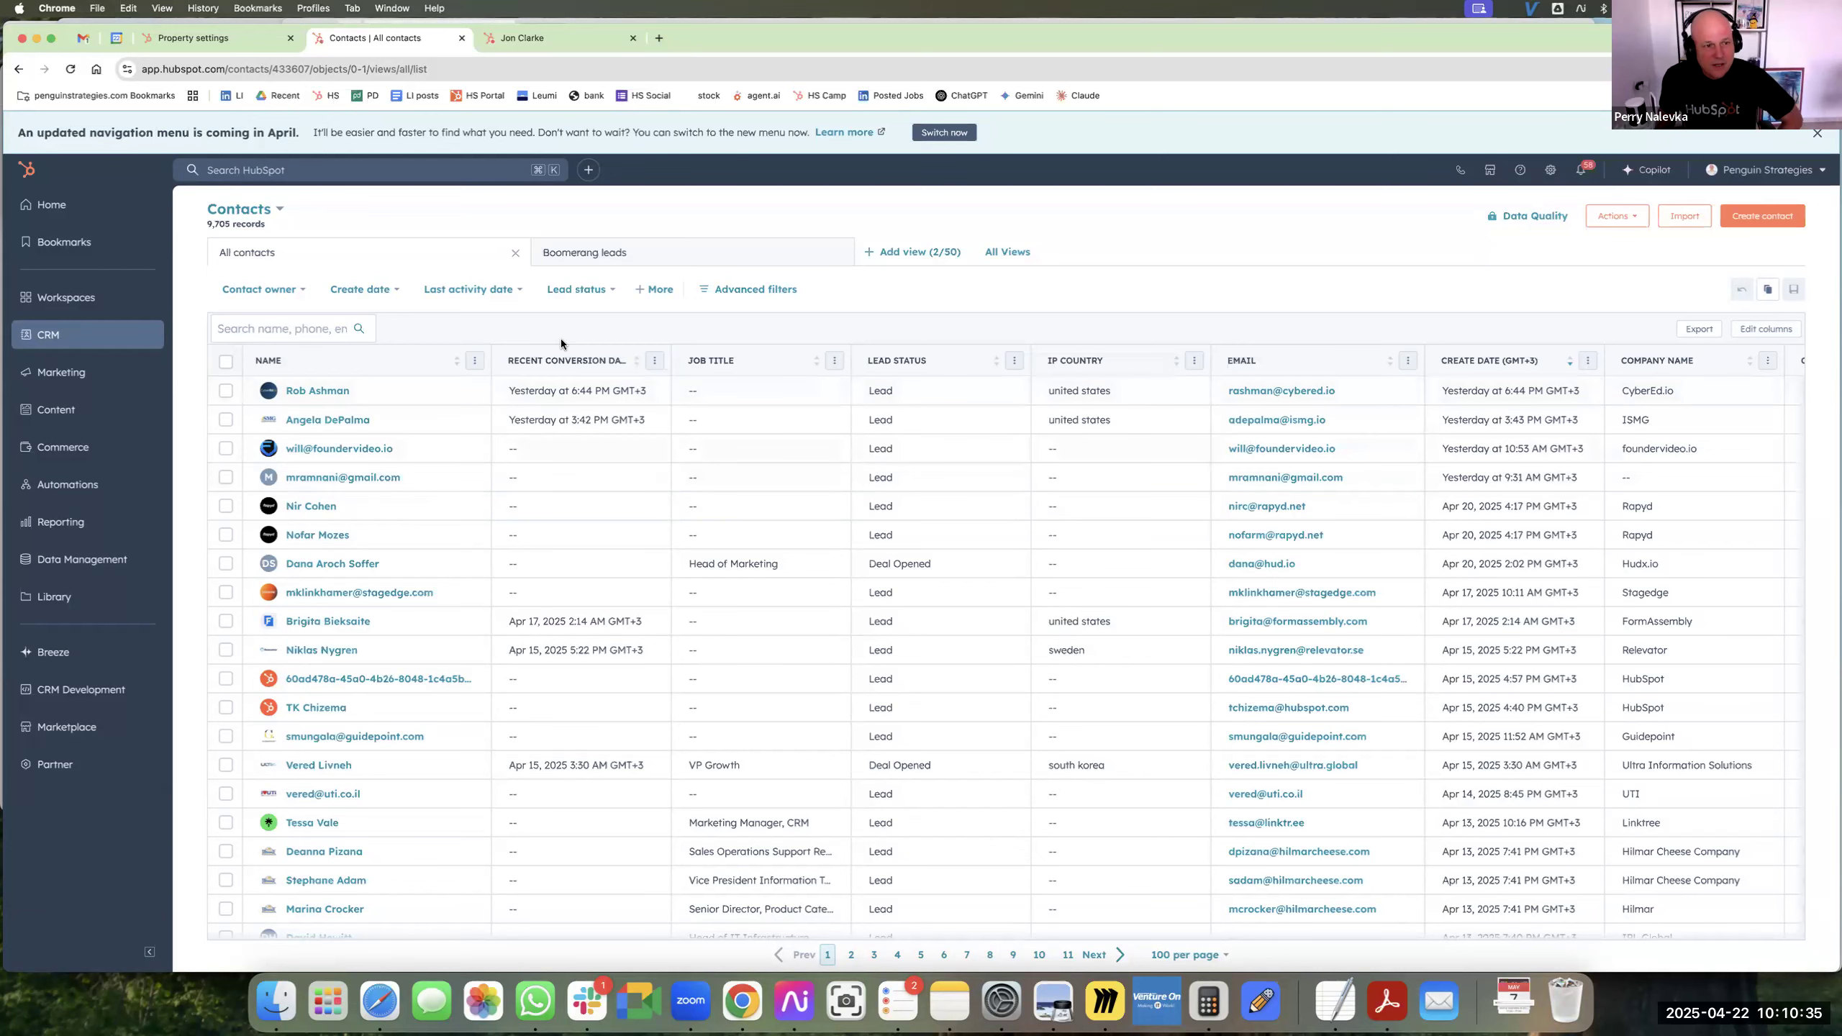
scroll(395, 590, down, 1)
scroll(394, 590, down, 2)
scroll(325, 496, up, 2)
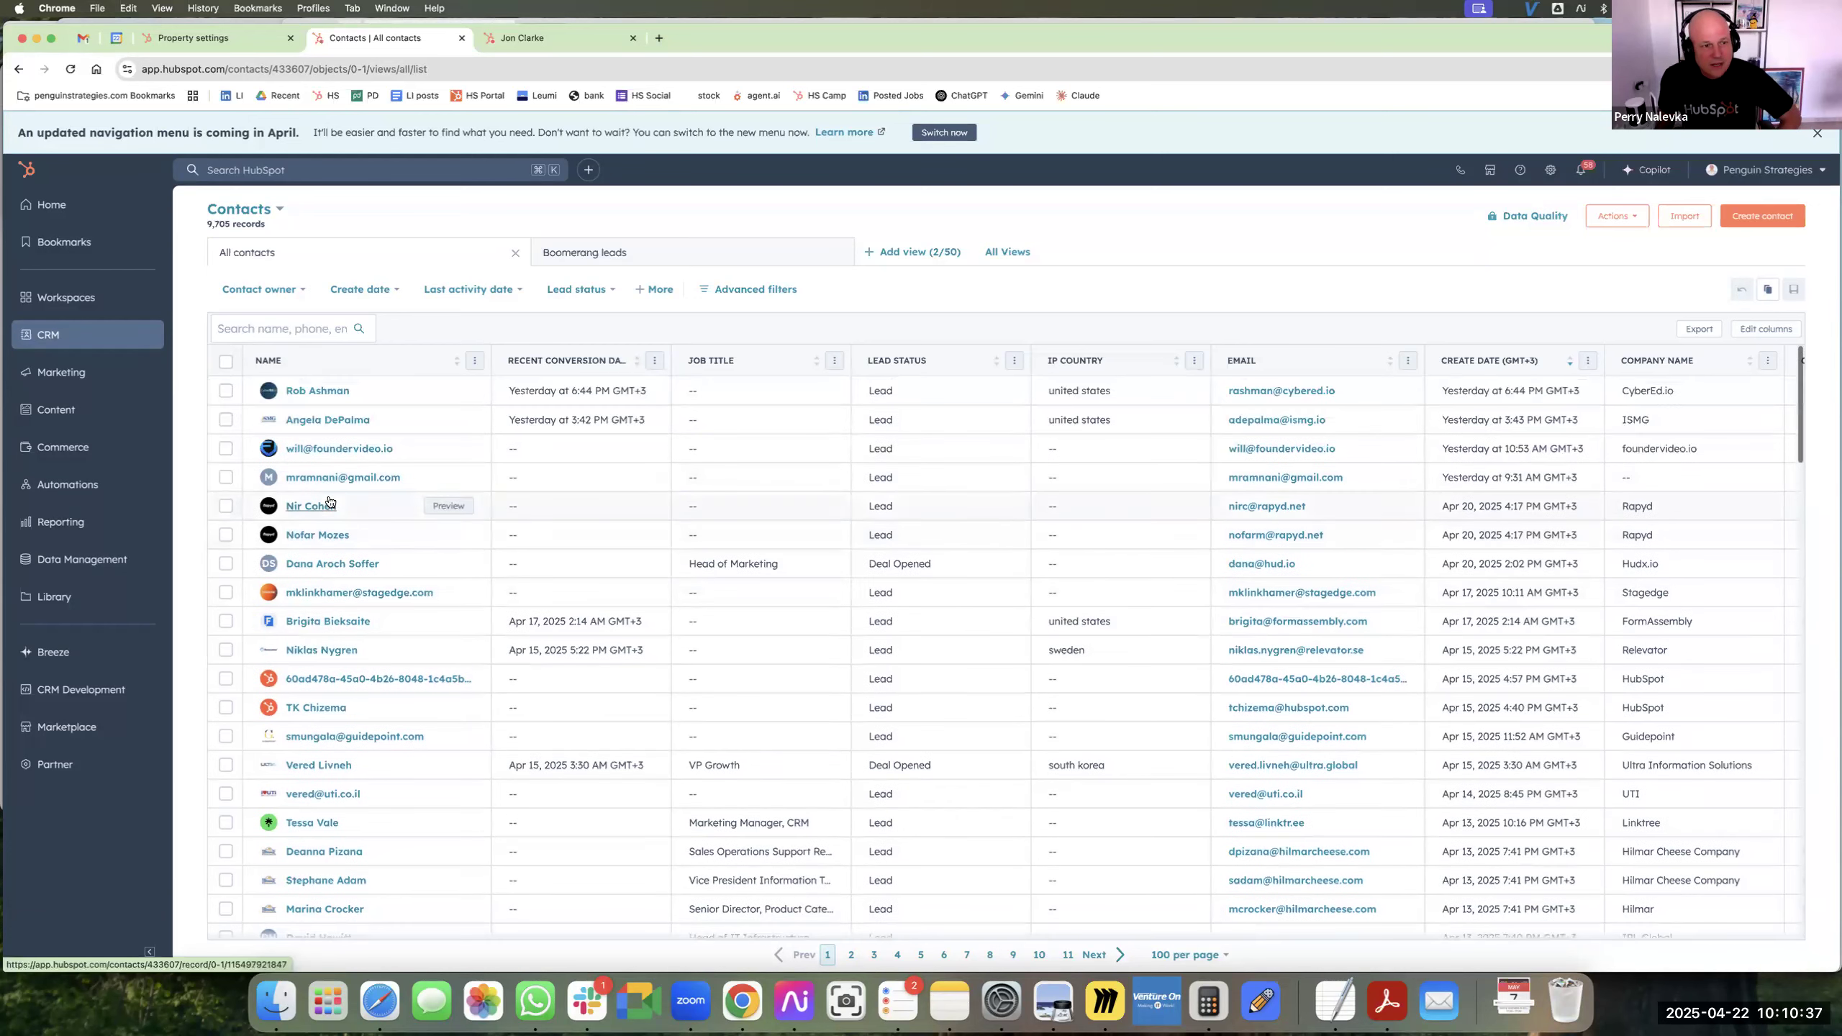
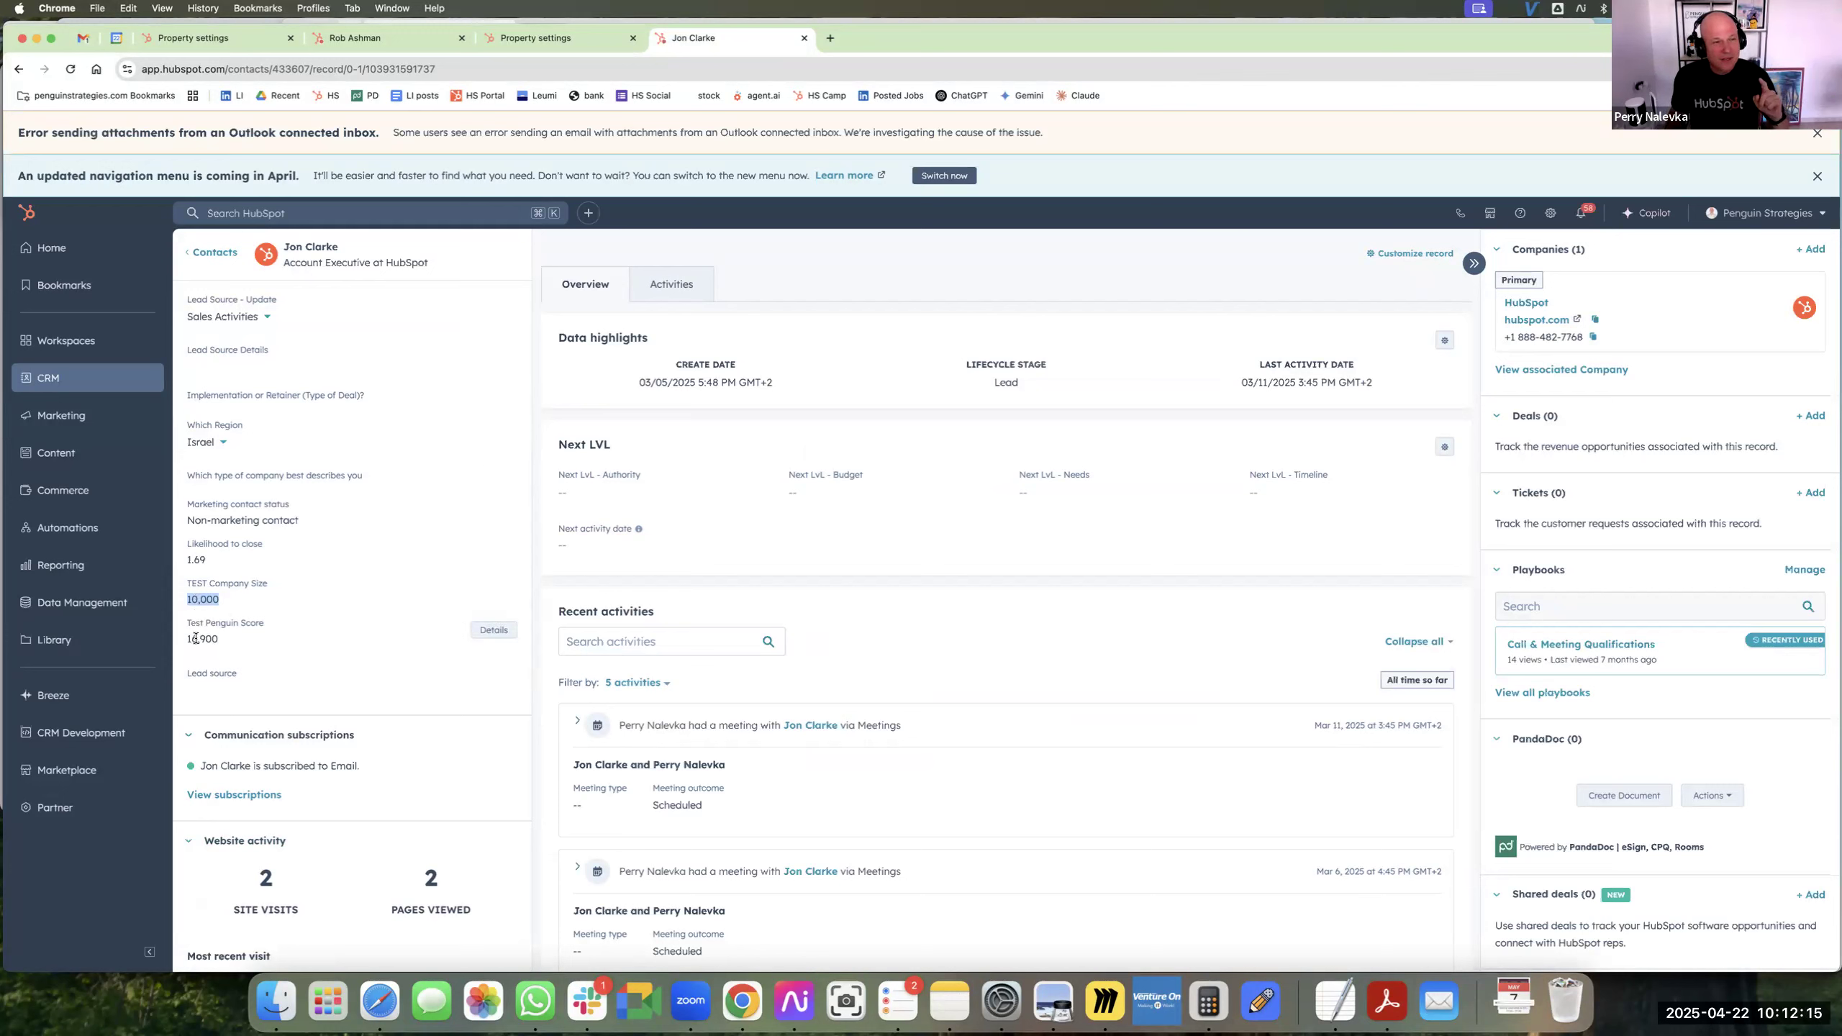
Open the Test Penguin Score property's settings from the contact record and review its label, object type and field type.
click(492, 630)
click(1628, 218)
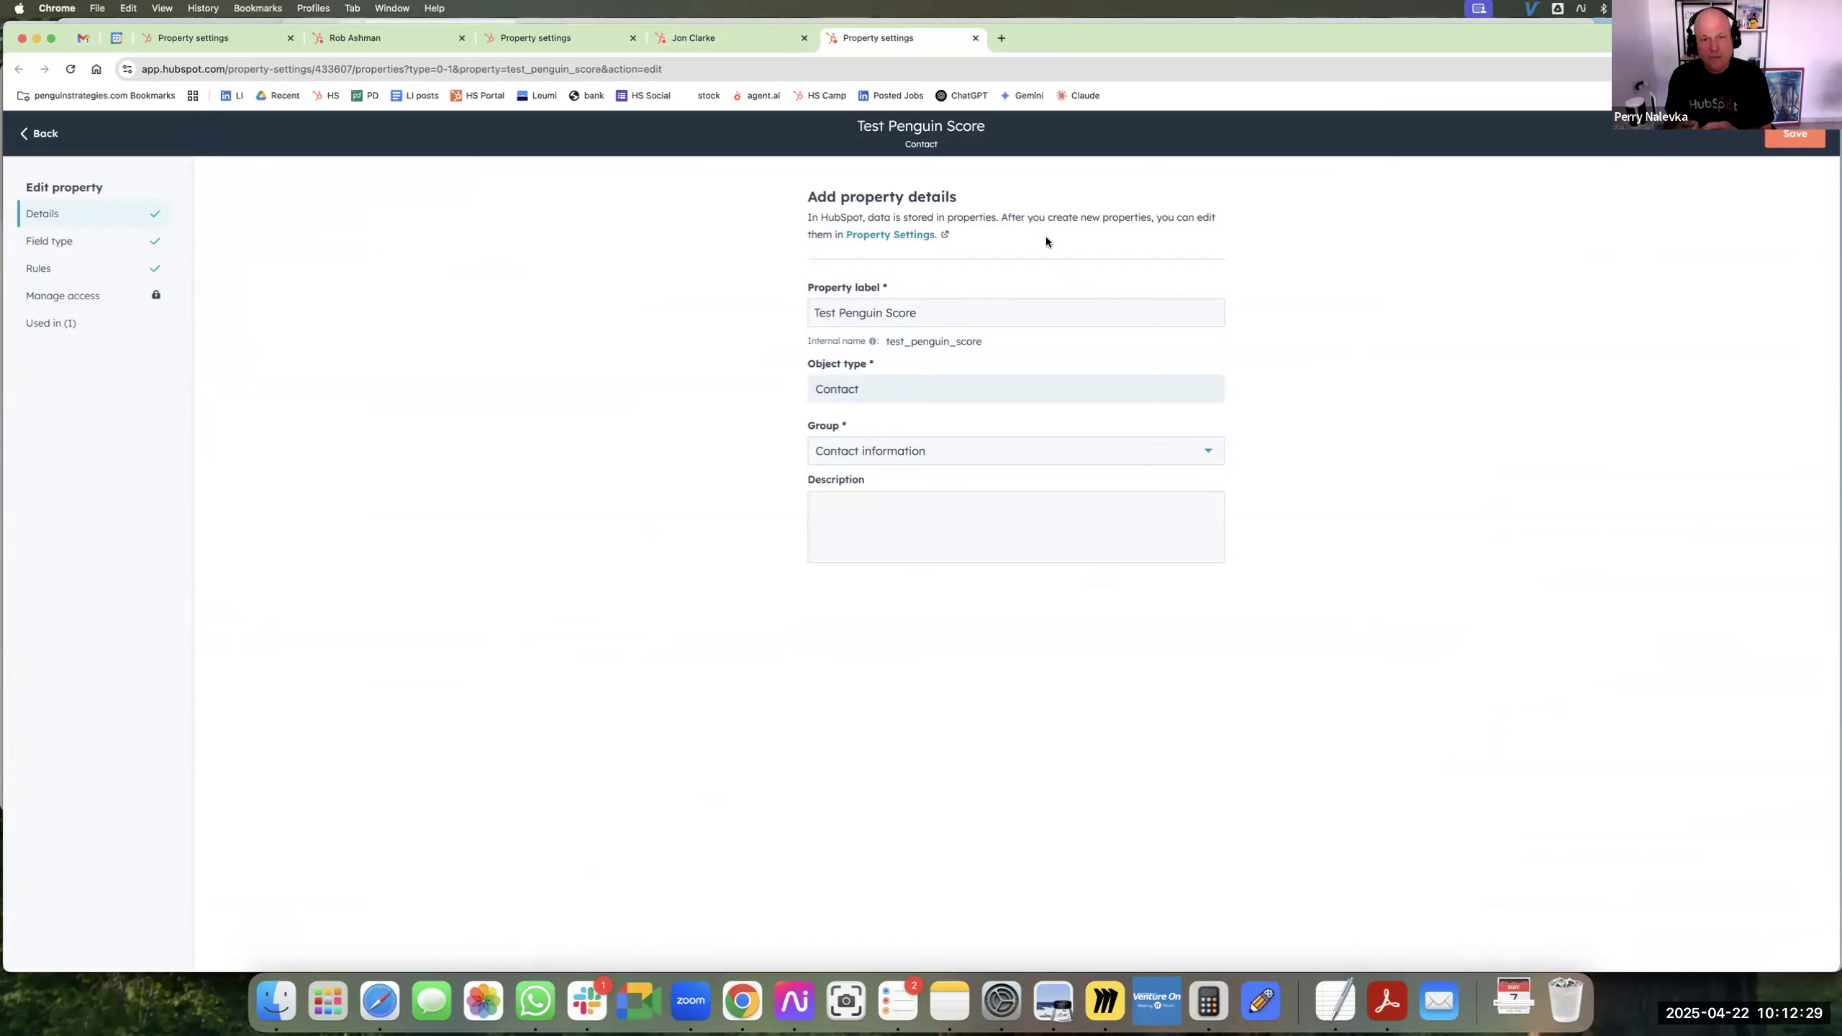
drag(935, 314, 761, 382)
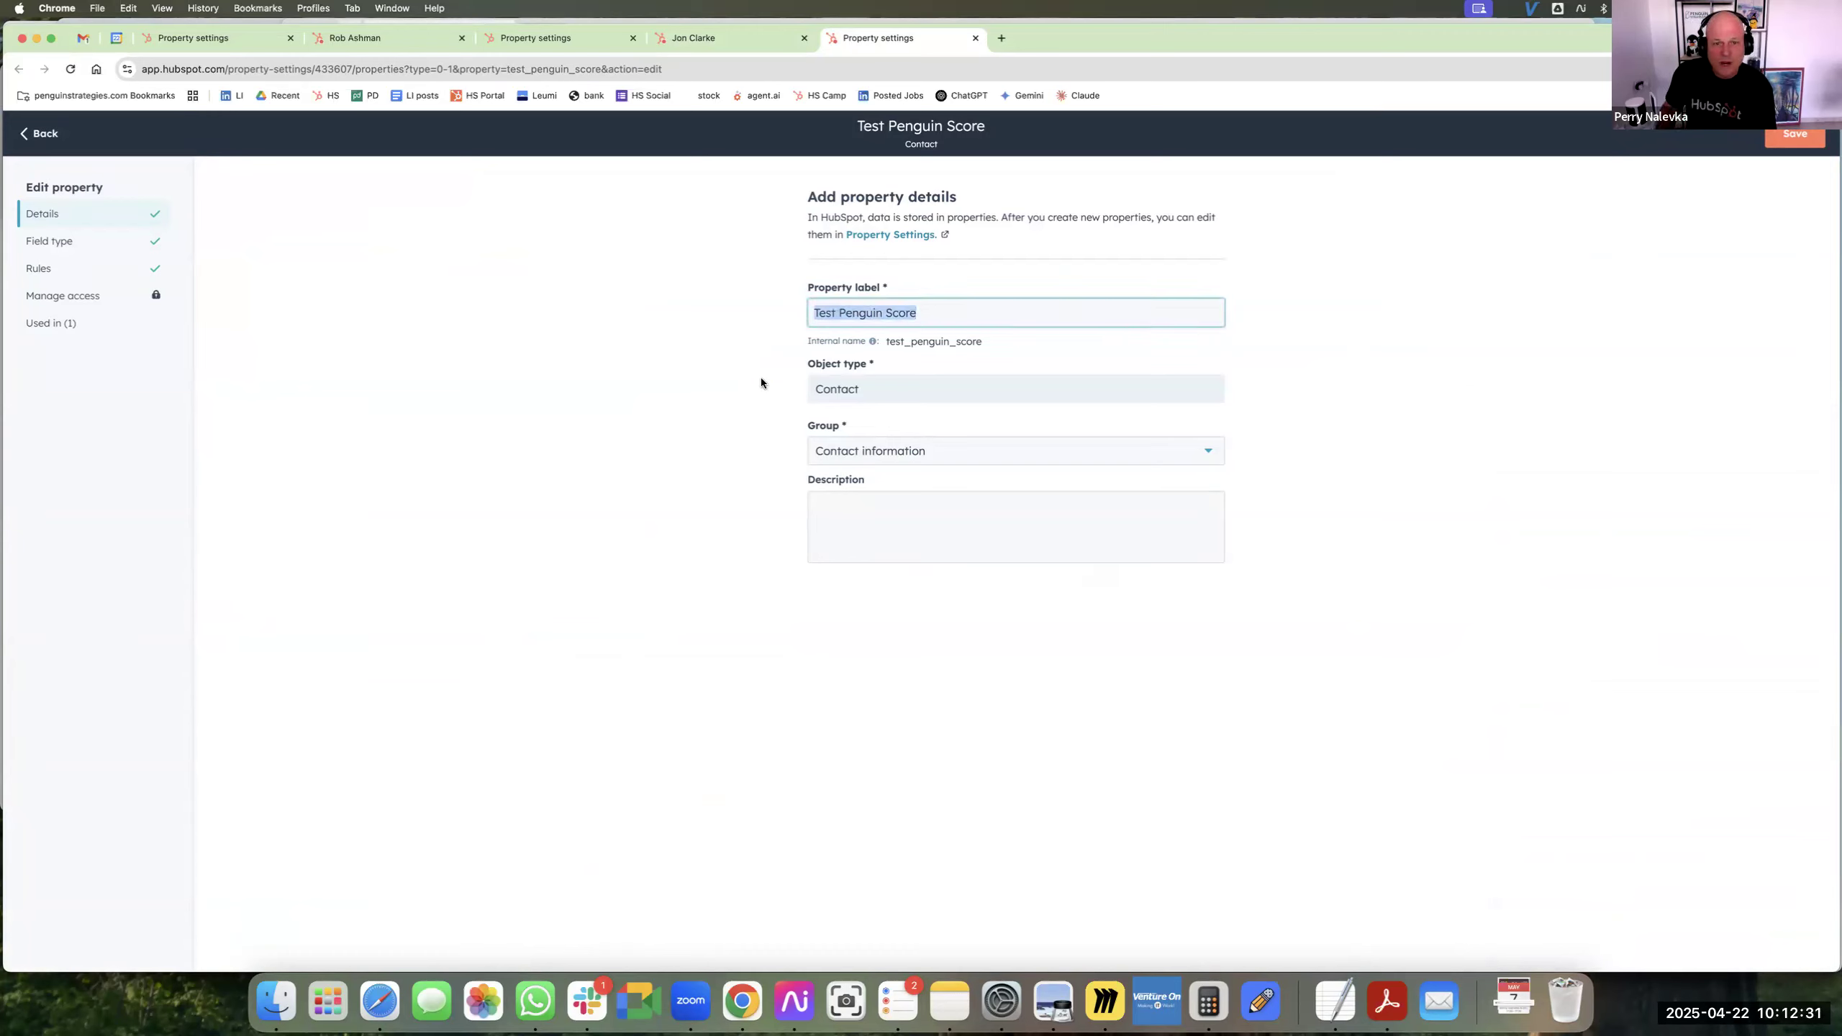
drag(863, 390, 811, 391)
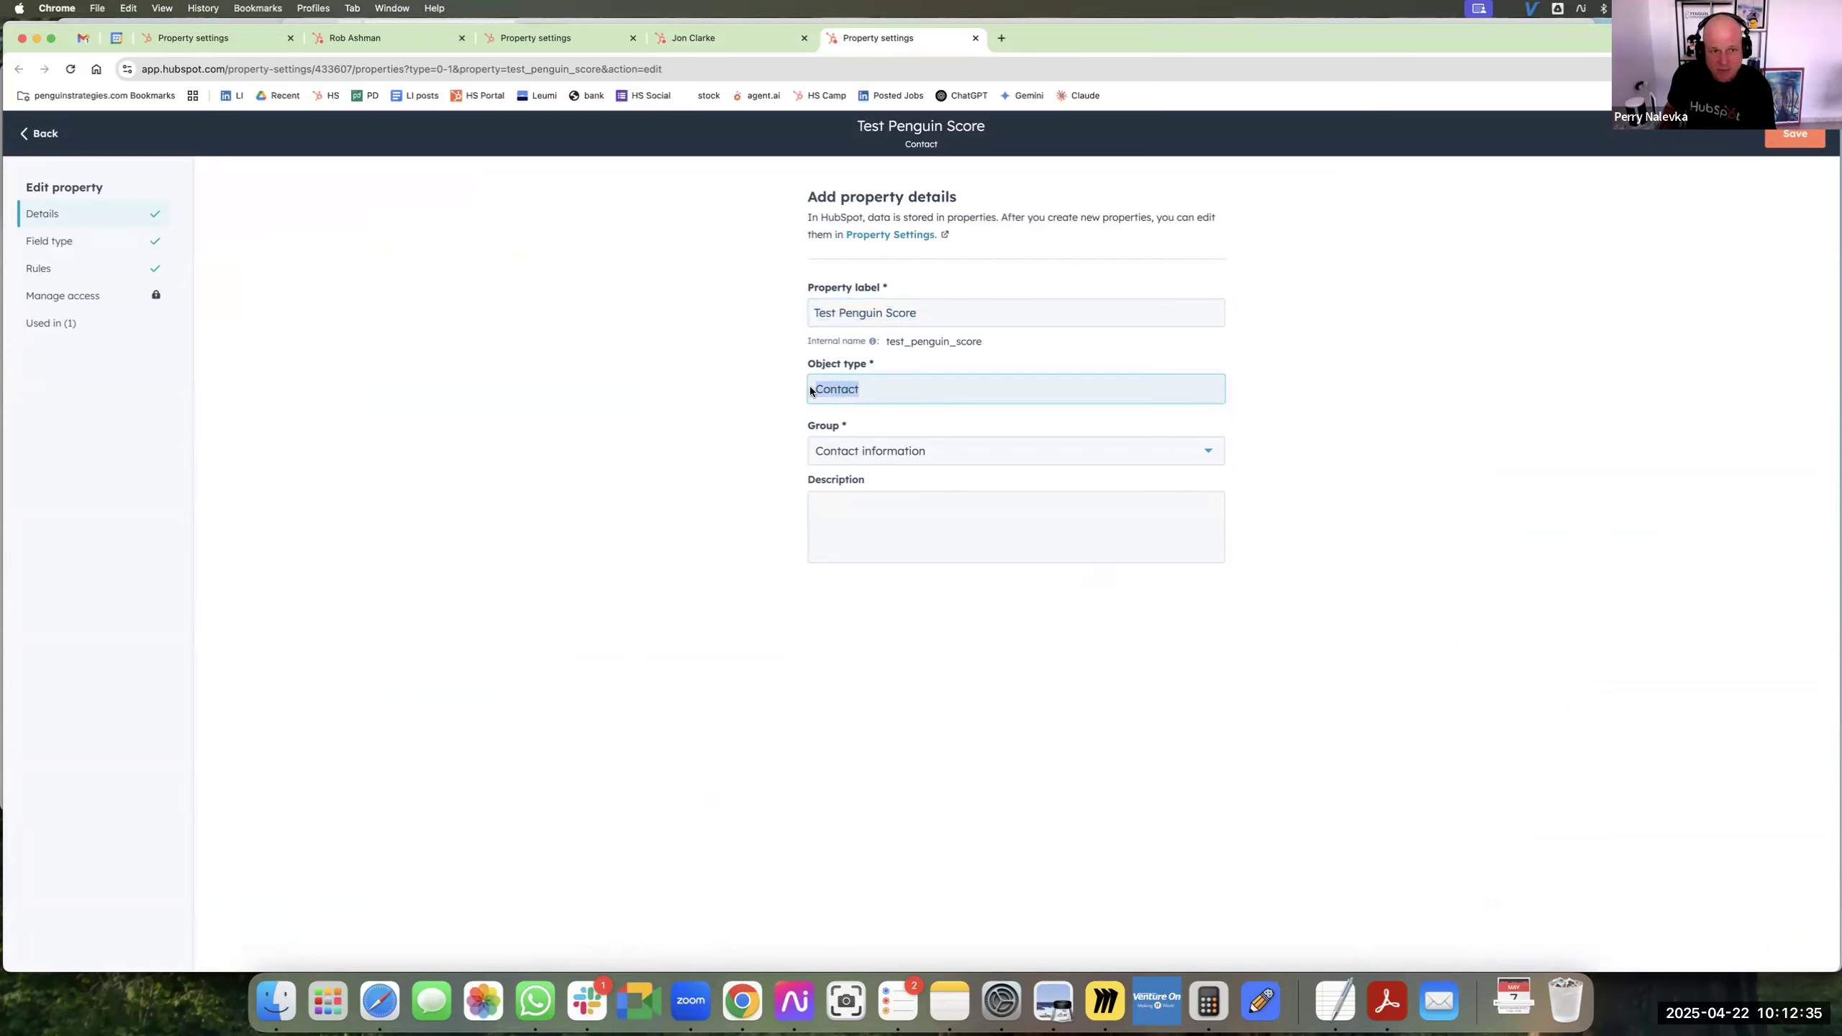
click(73, 250)
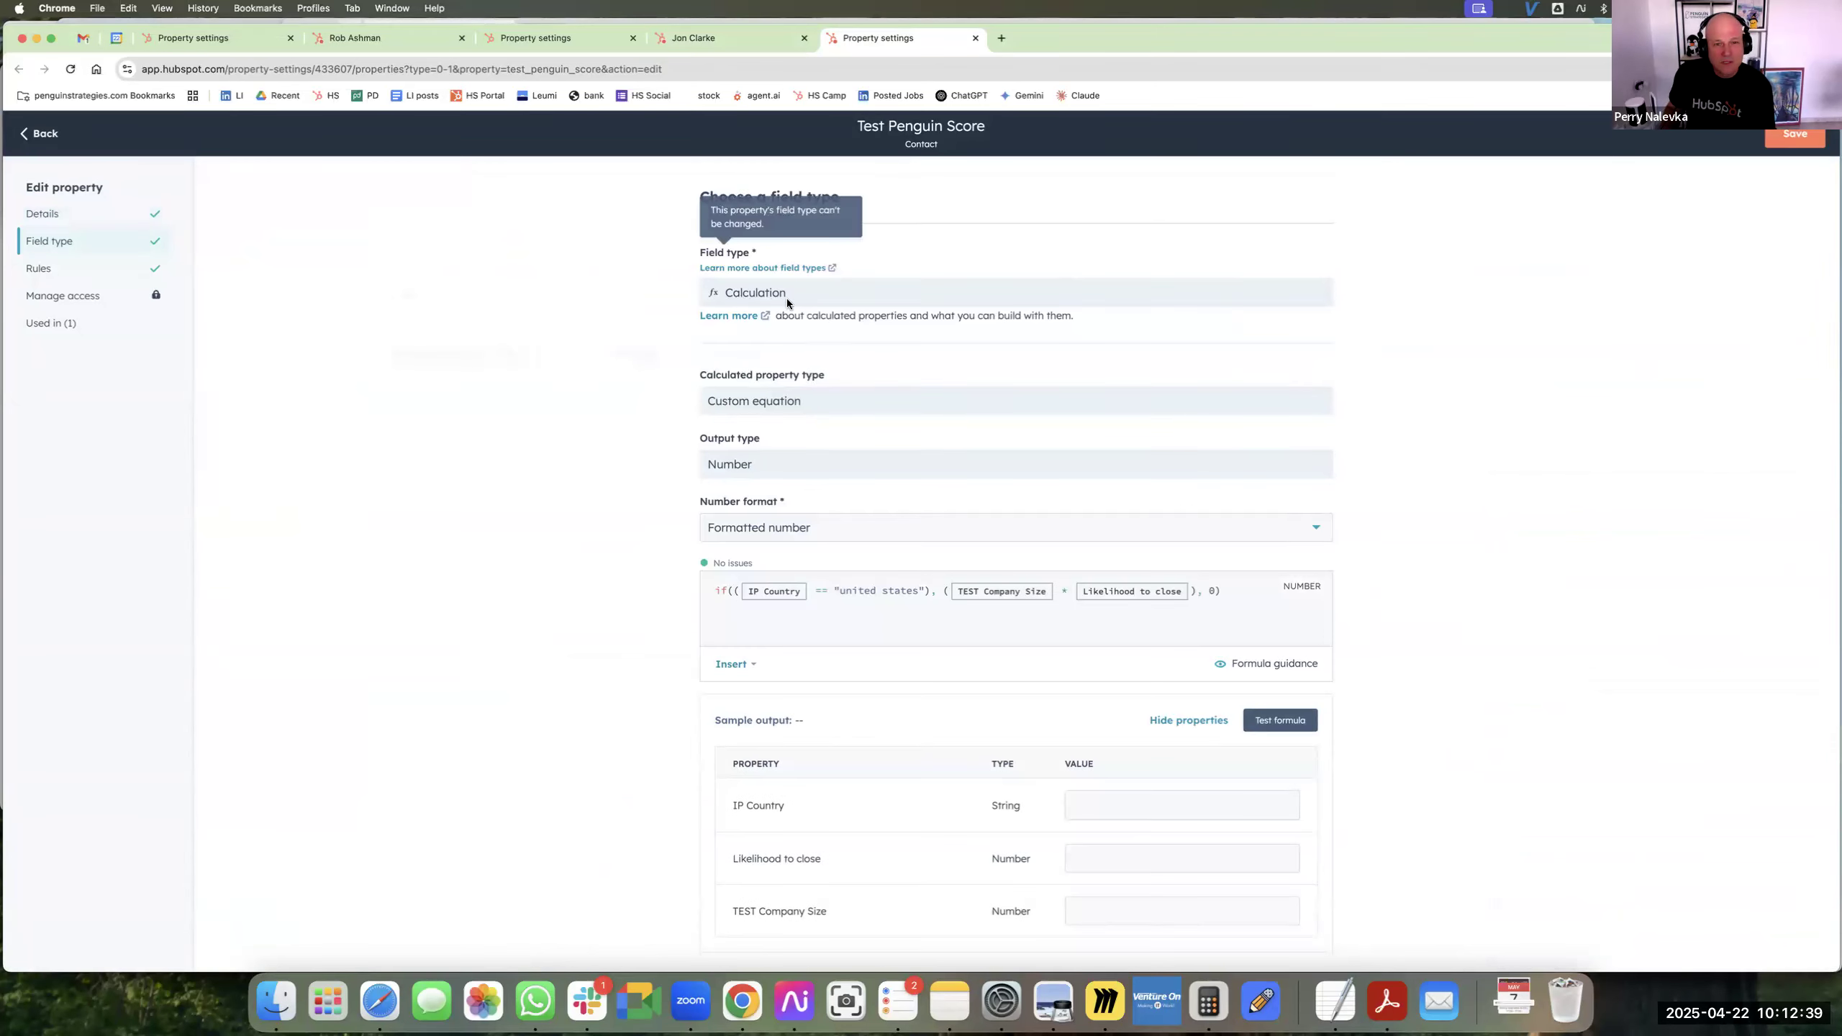
drag(782, 292, 695, 289)
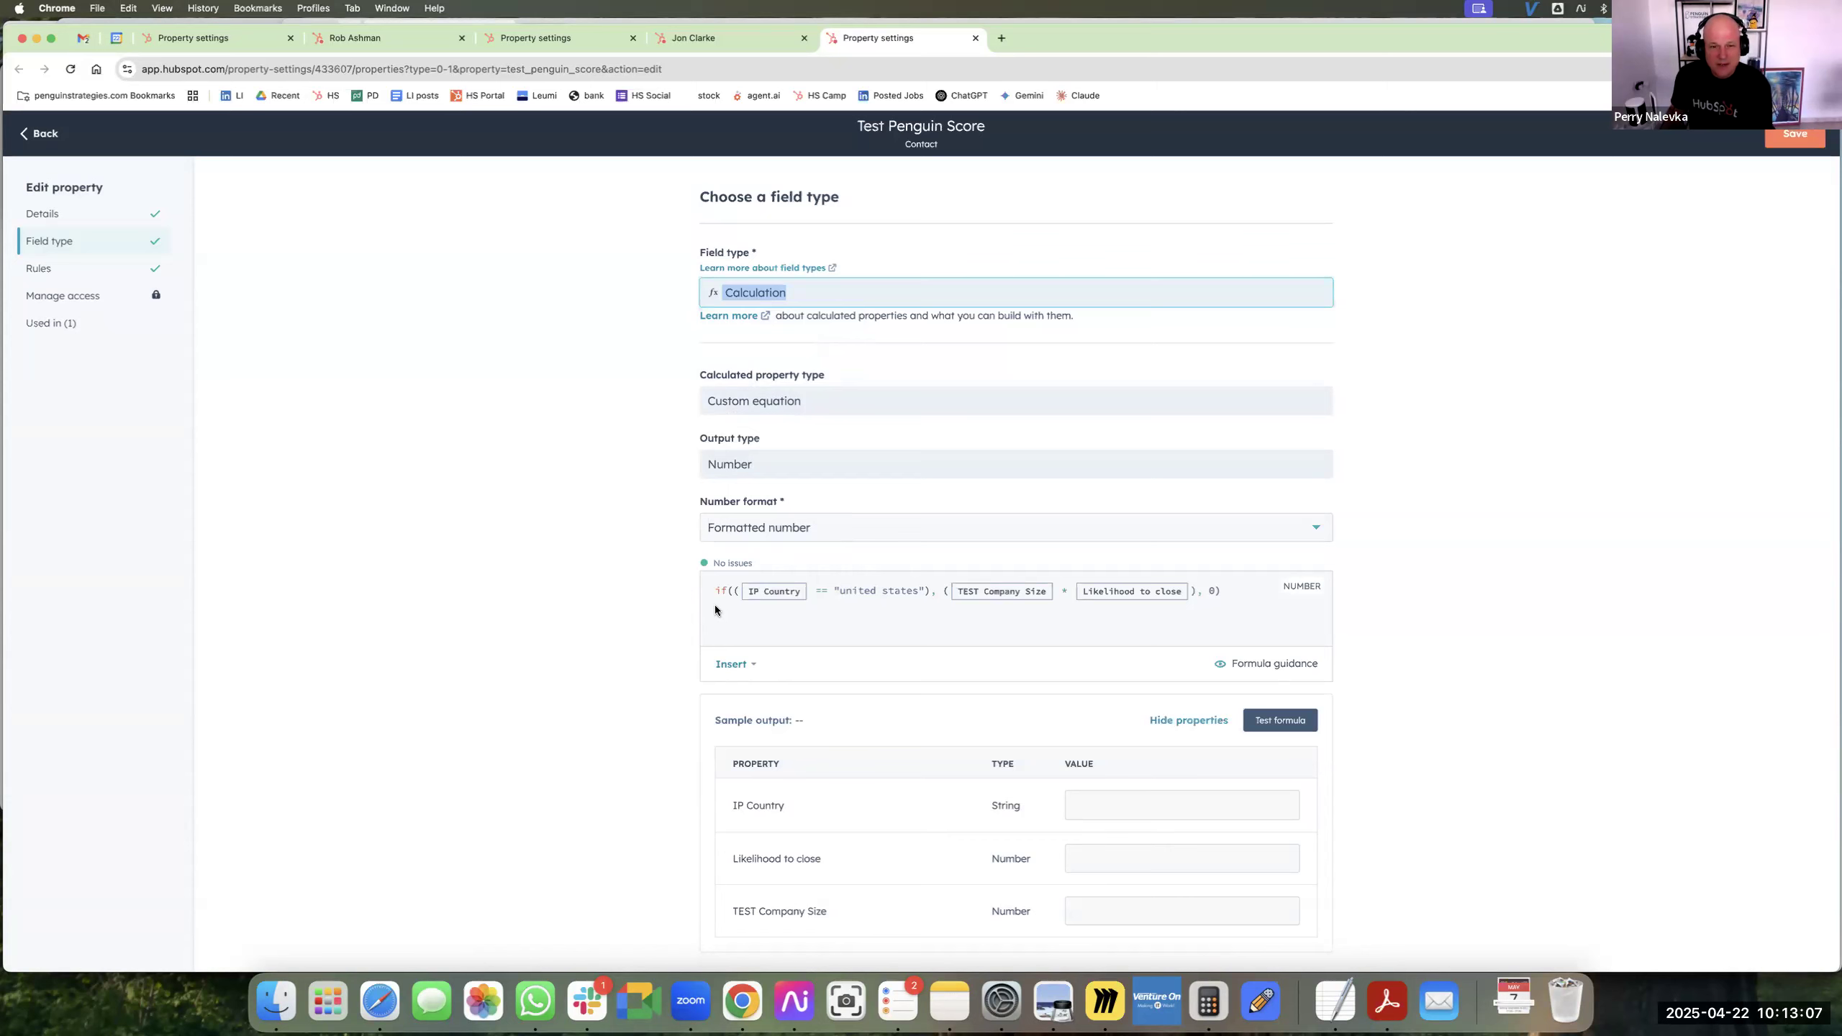
Browse the functions that can be inserted into the custom equation, without adding any.
click(736, 665)
click(779, 708)
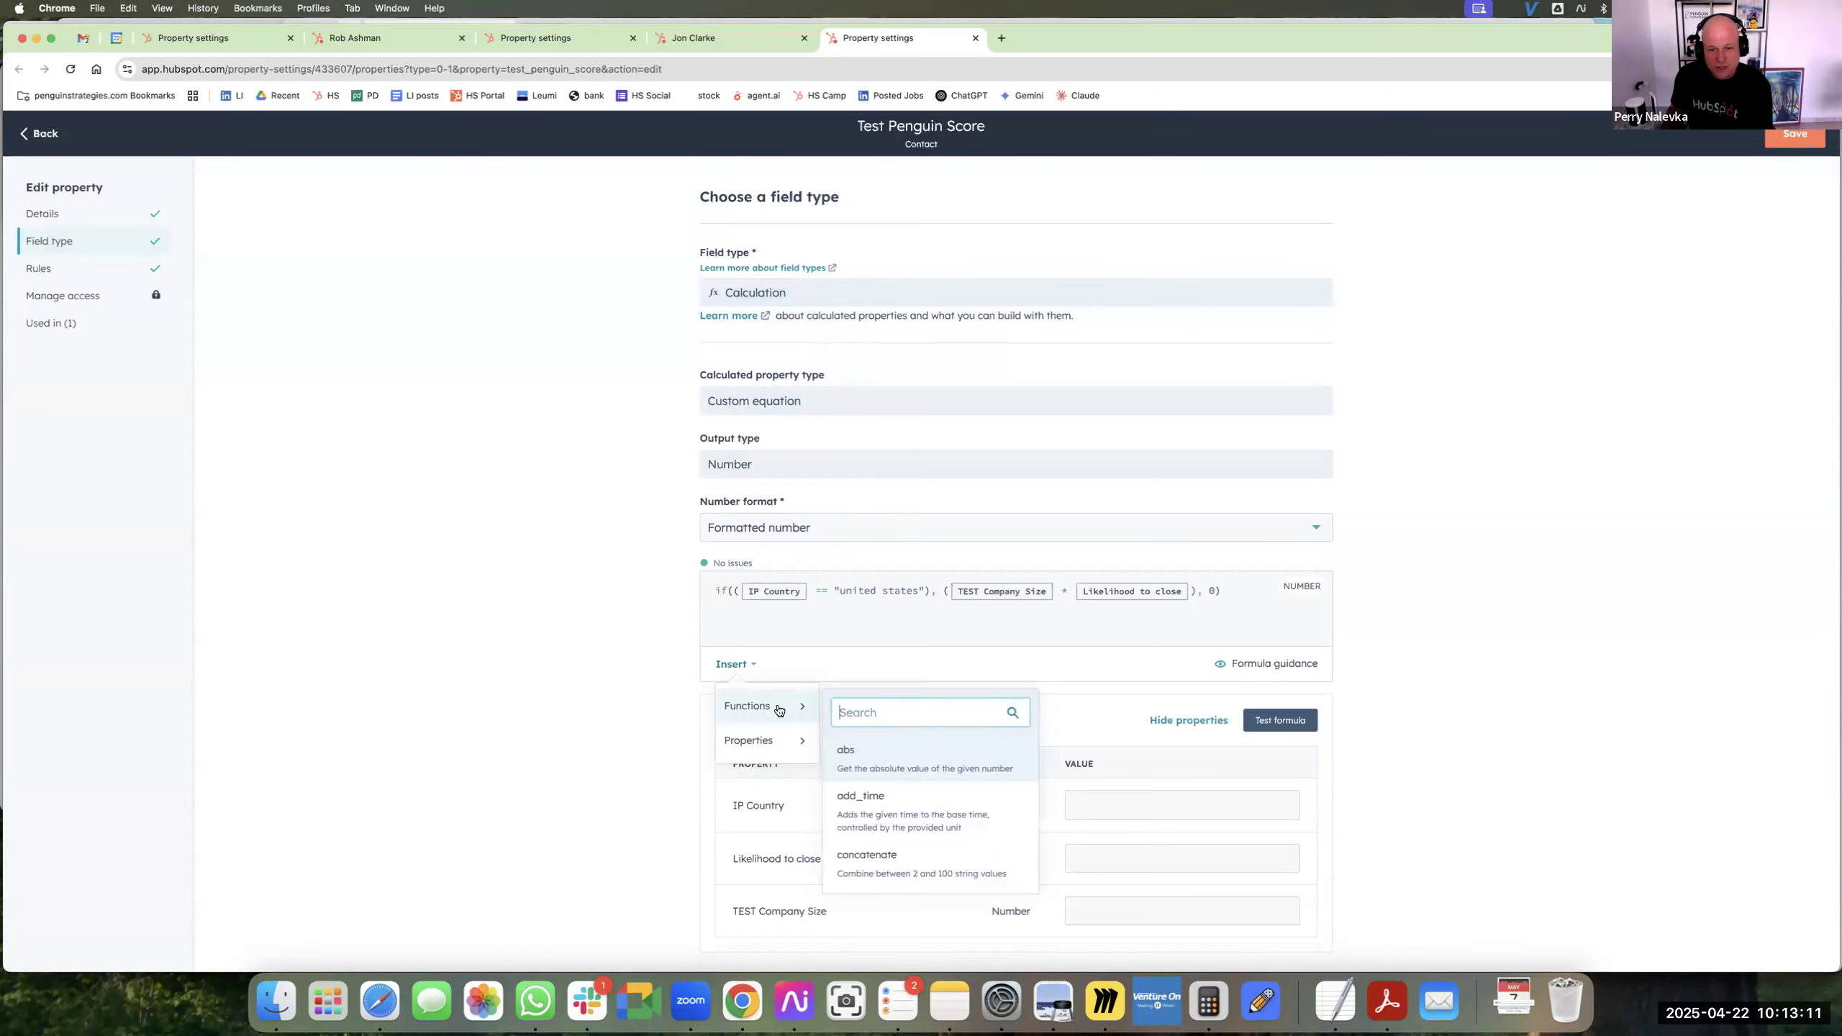
scroll(928, 819, down, 4)
scroll(928, 820, down, 6)
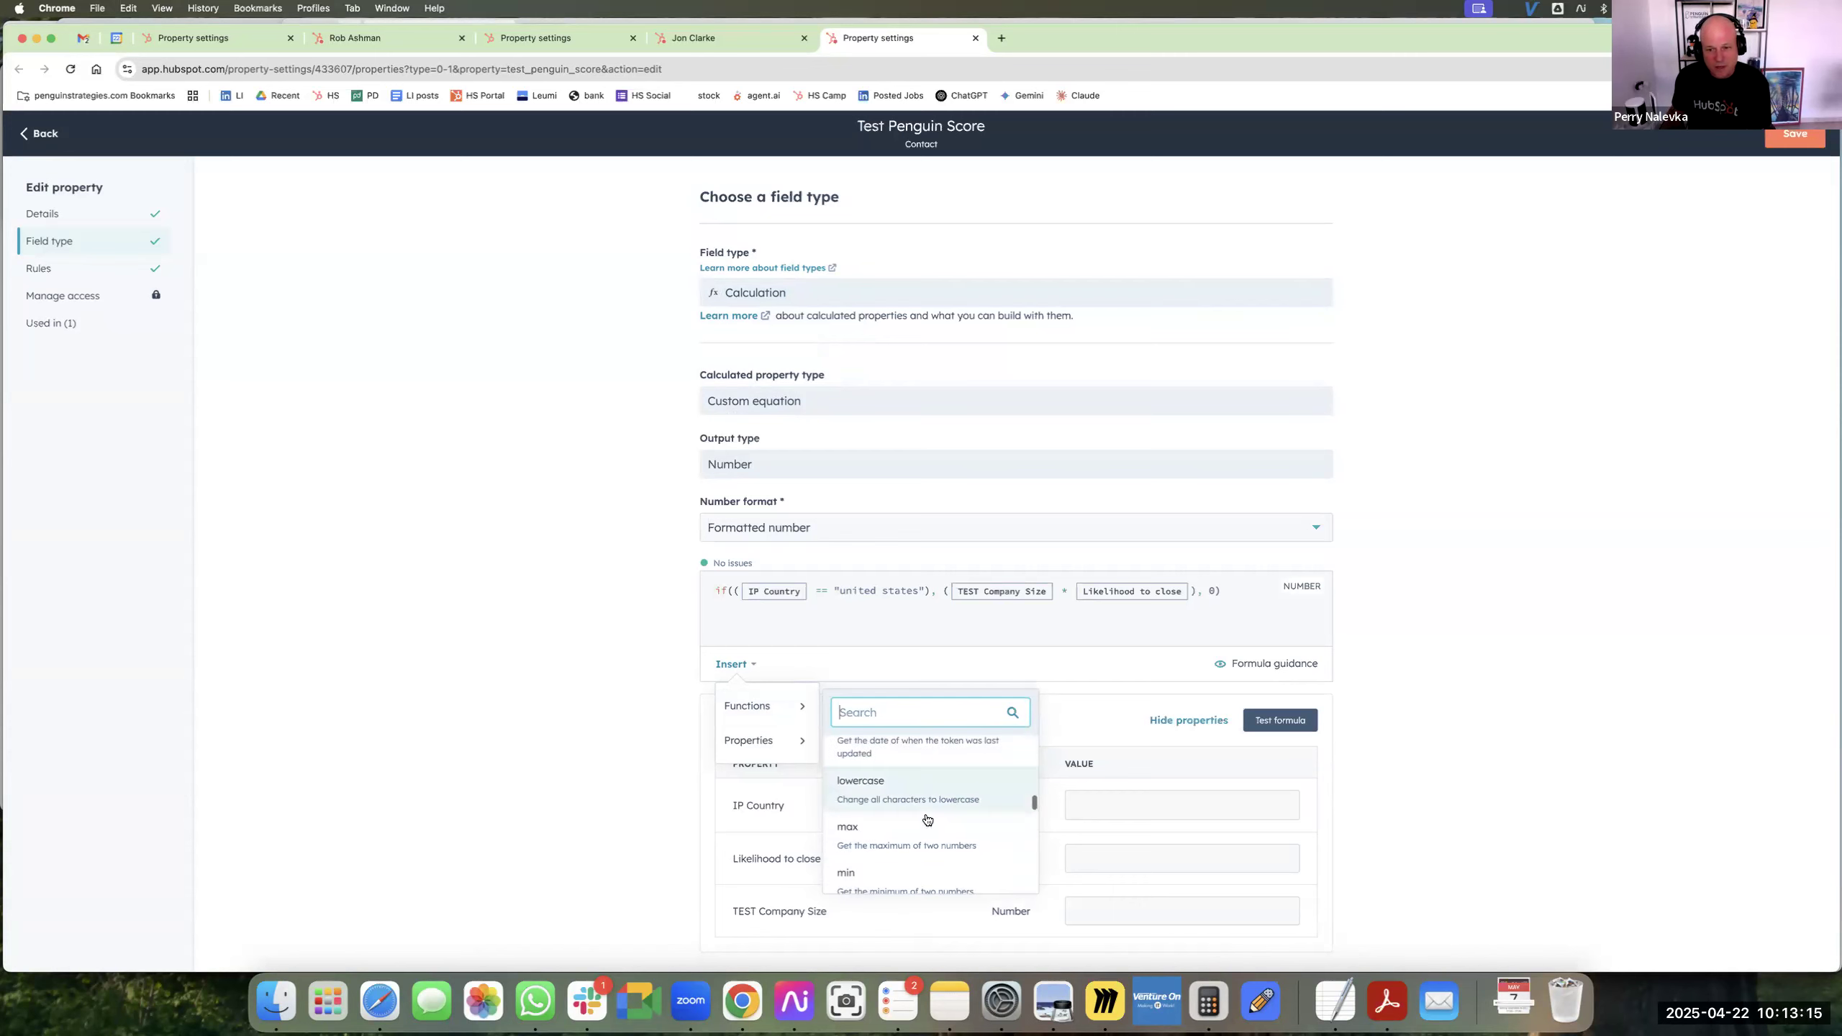
click(860, 633)
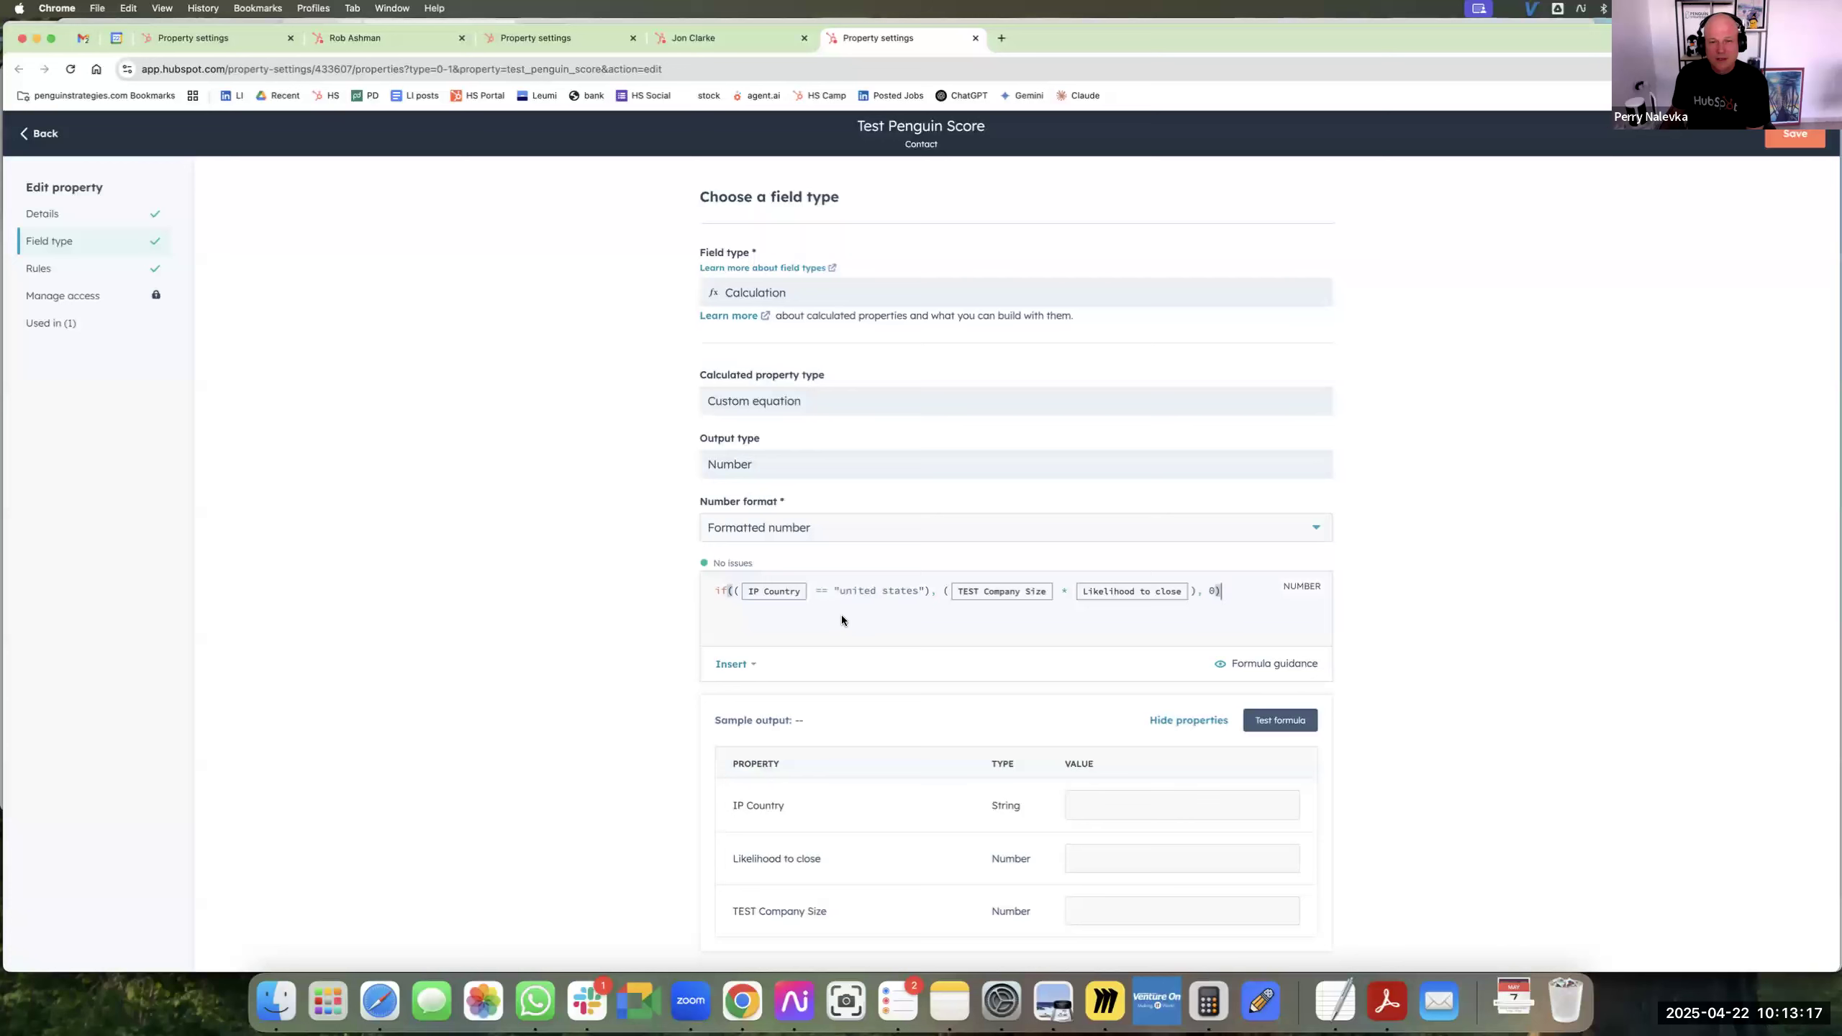
Examine the if formula built from IP Country, TEST Company Size and Likelihood to close.
click(1192, 590)
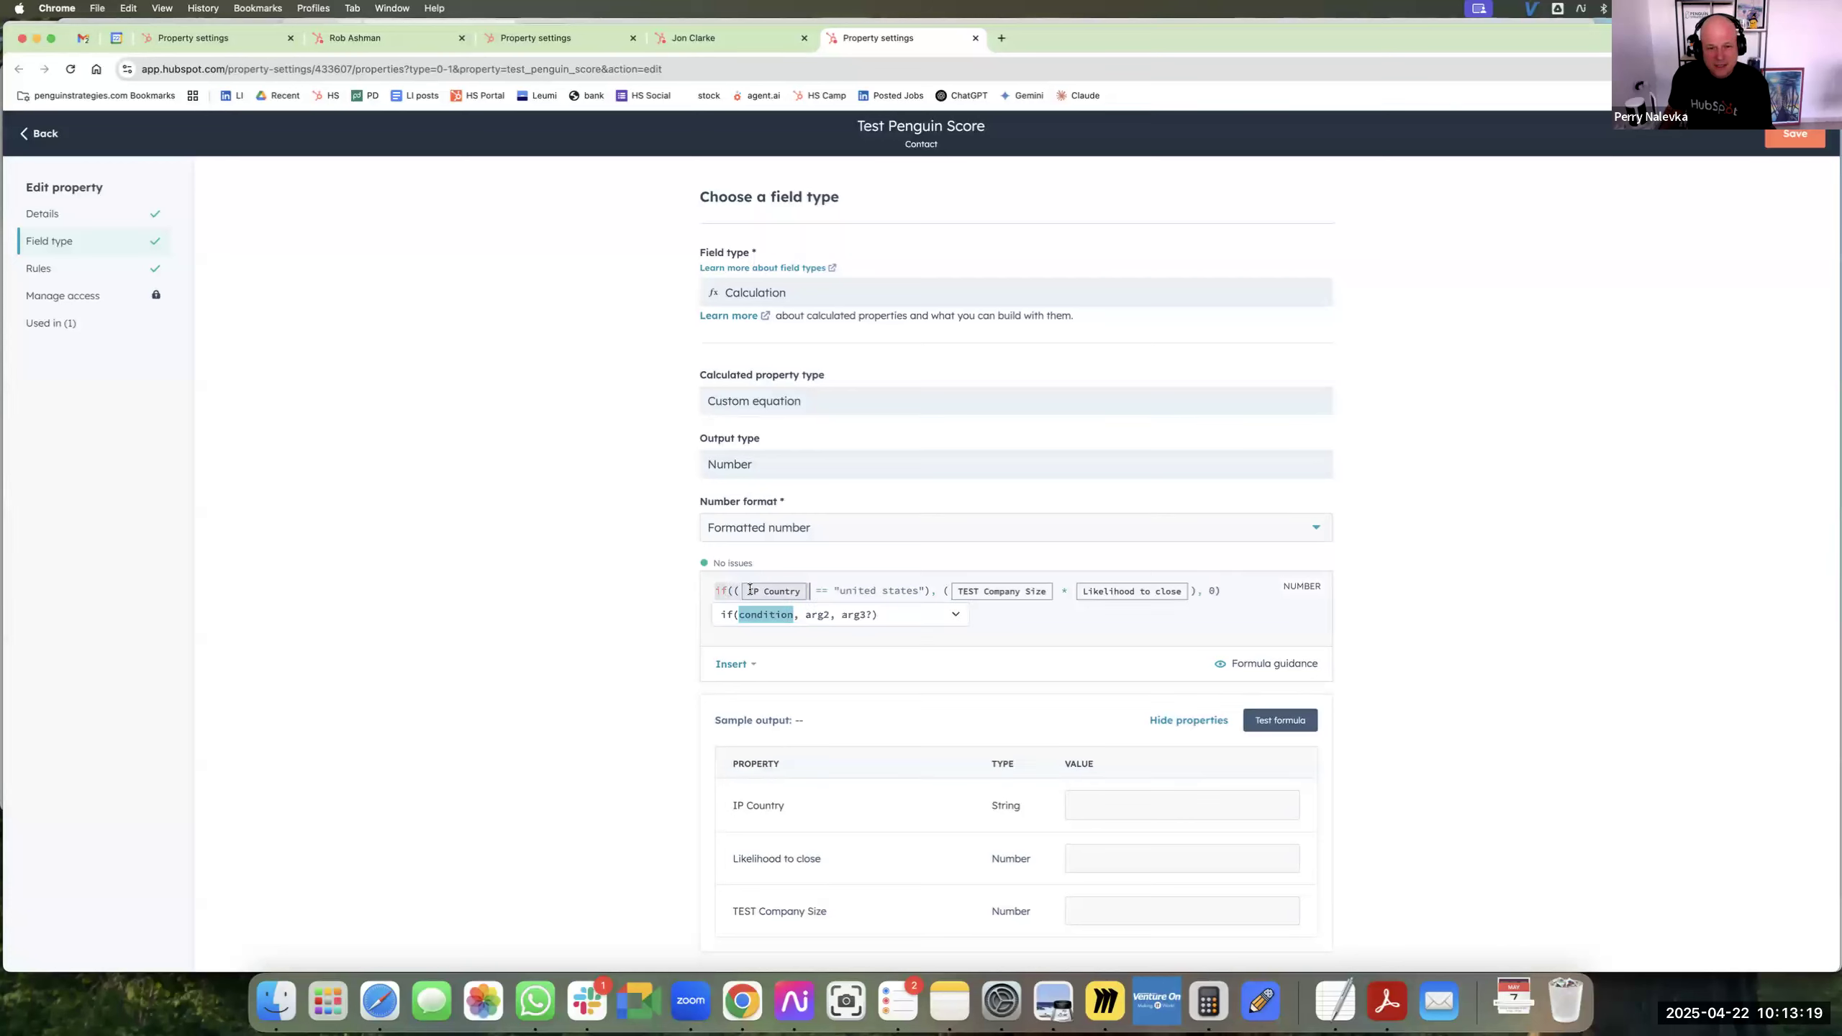
click(1238, 584)
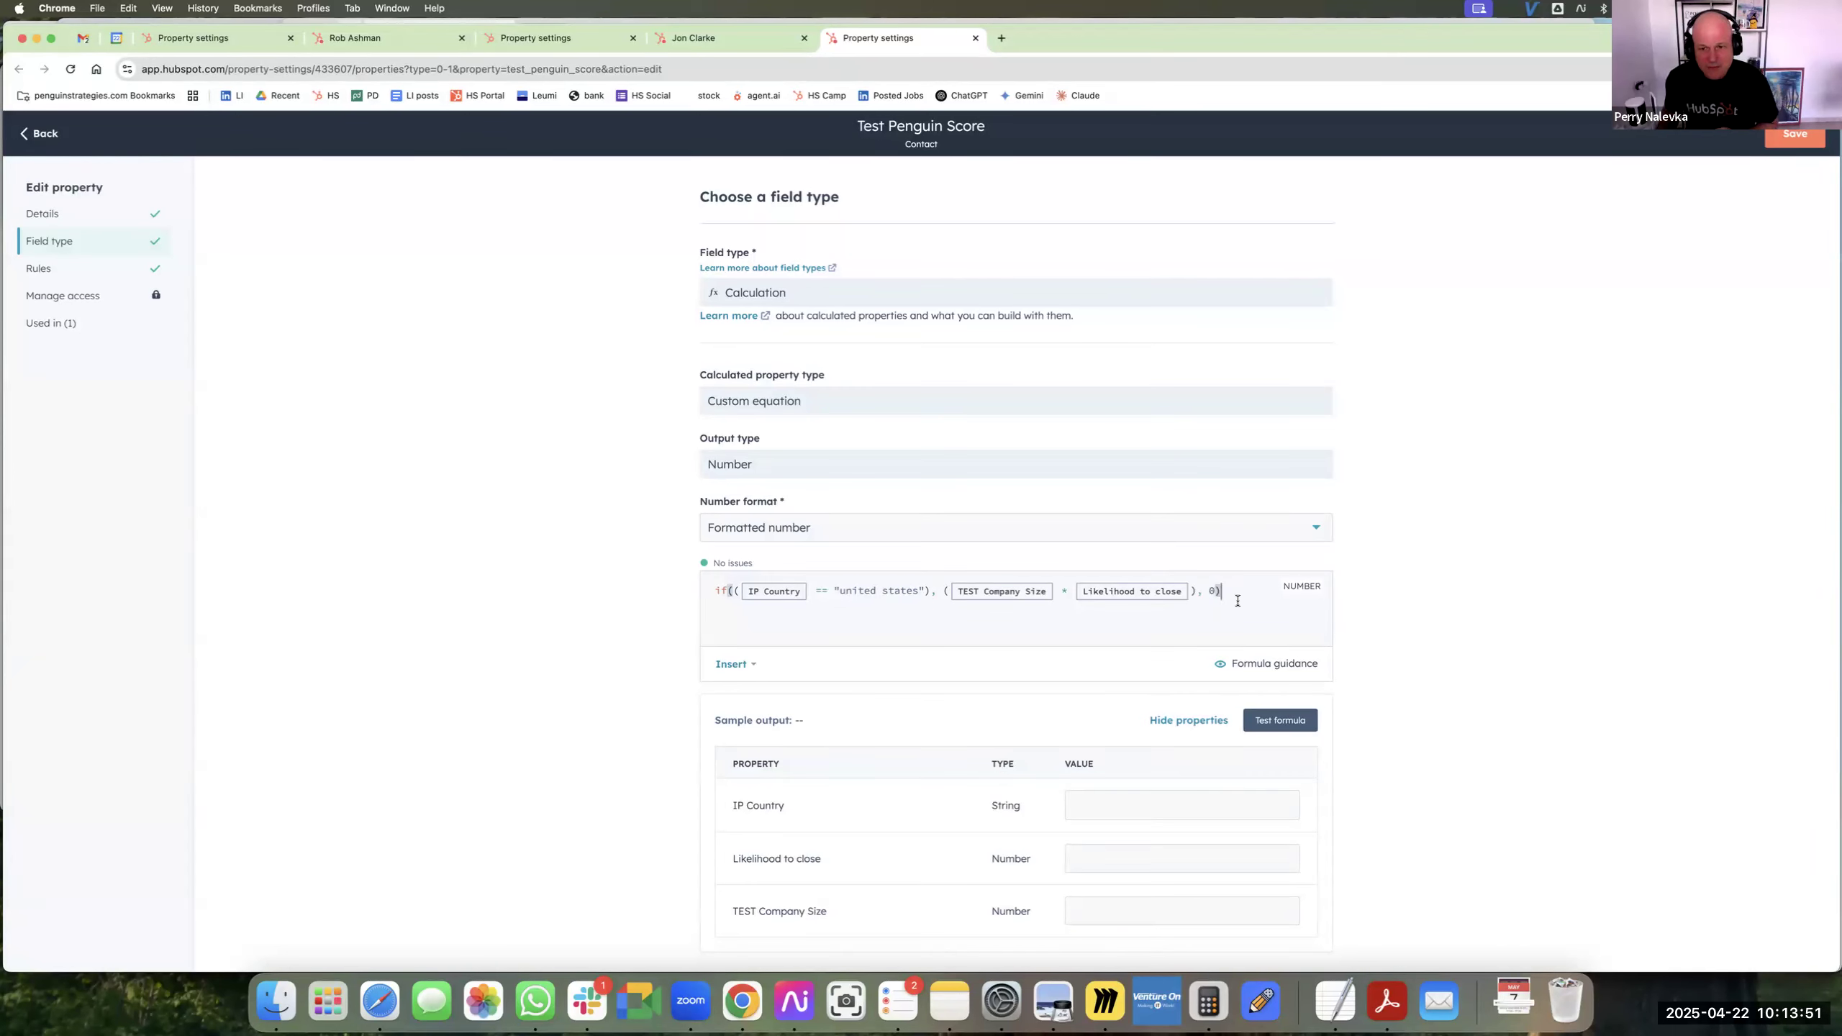
key(Return)
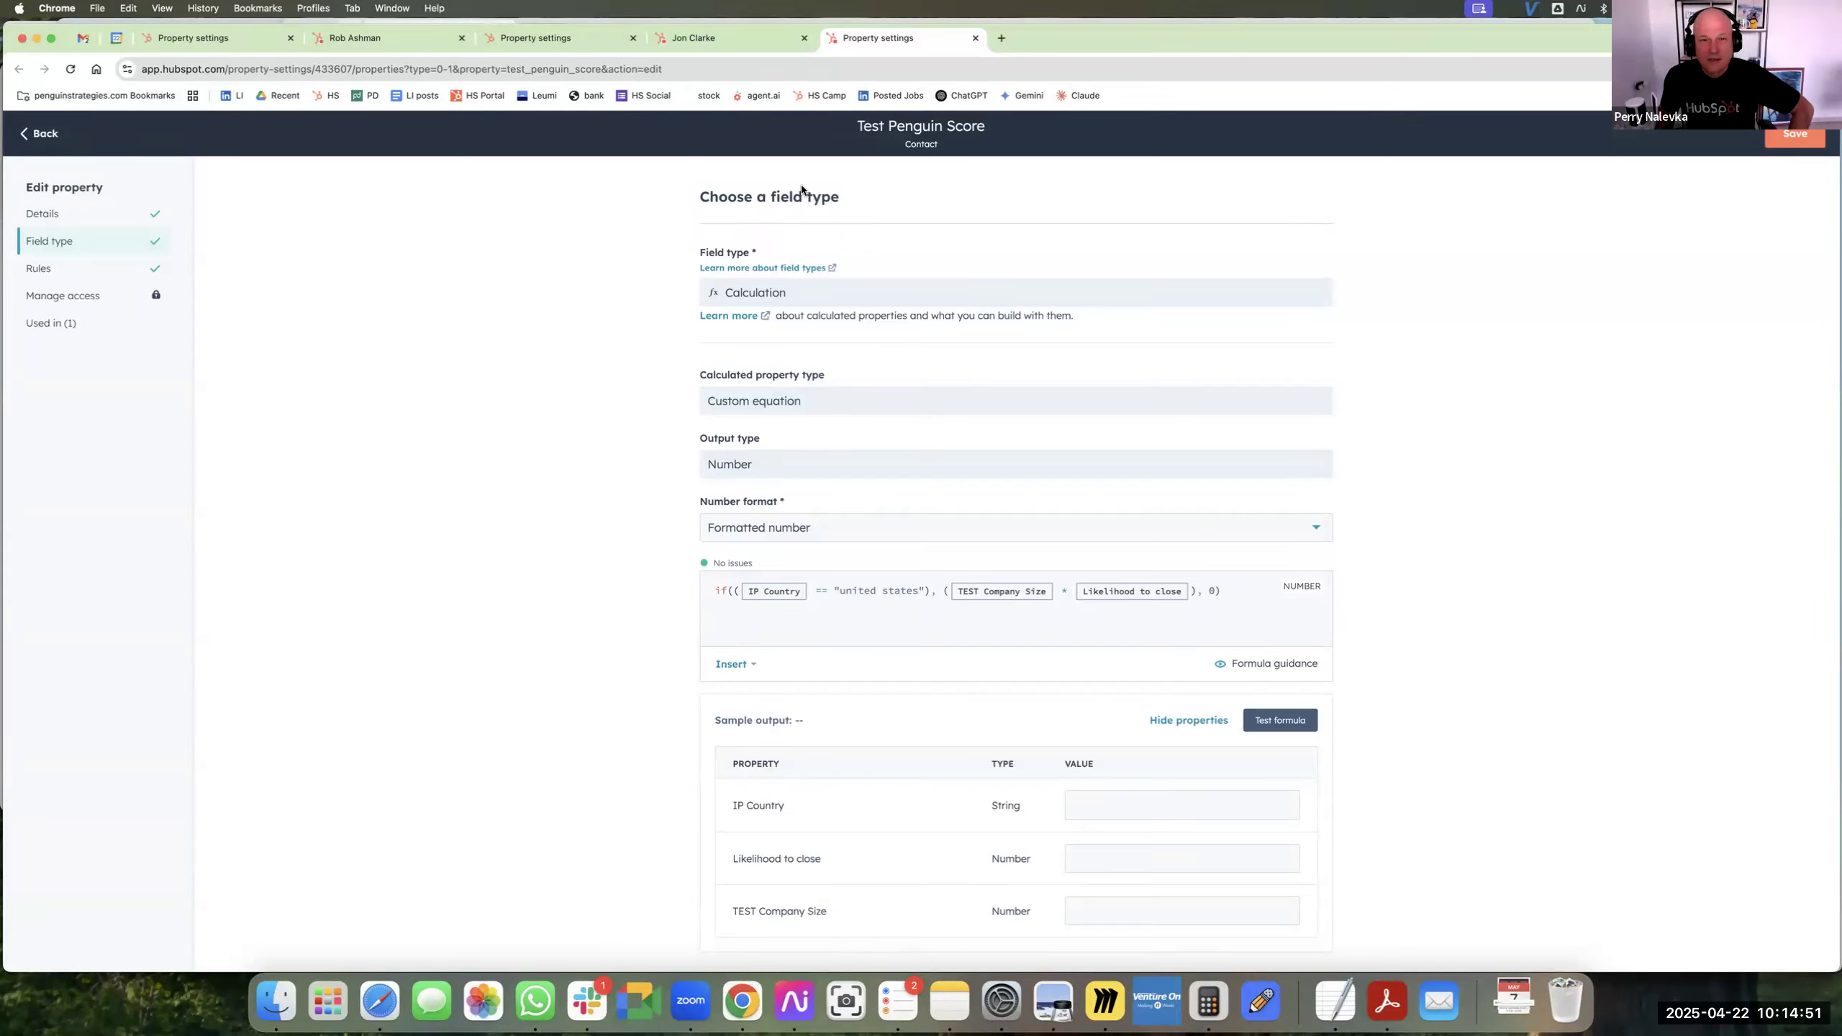
scroll(1048, 189, down, 1)
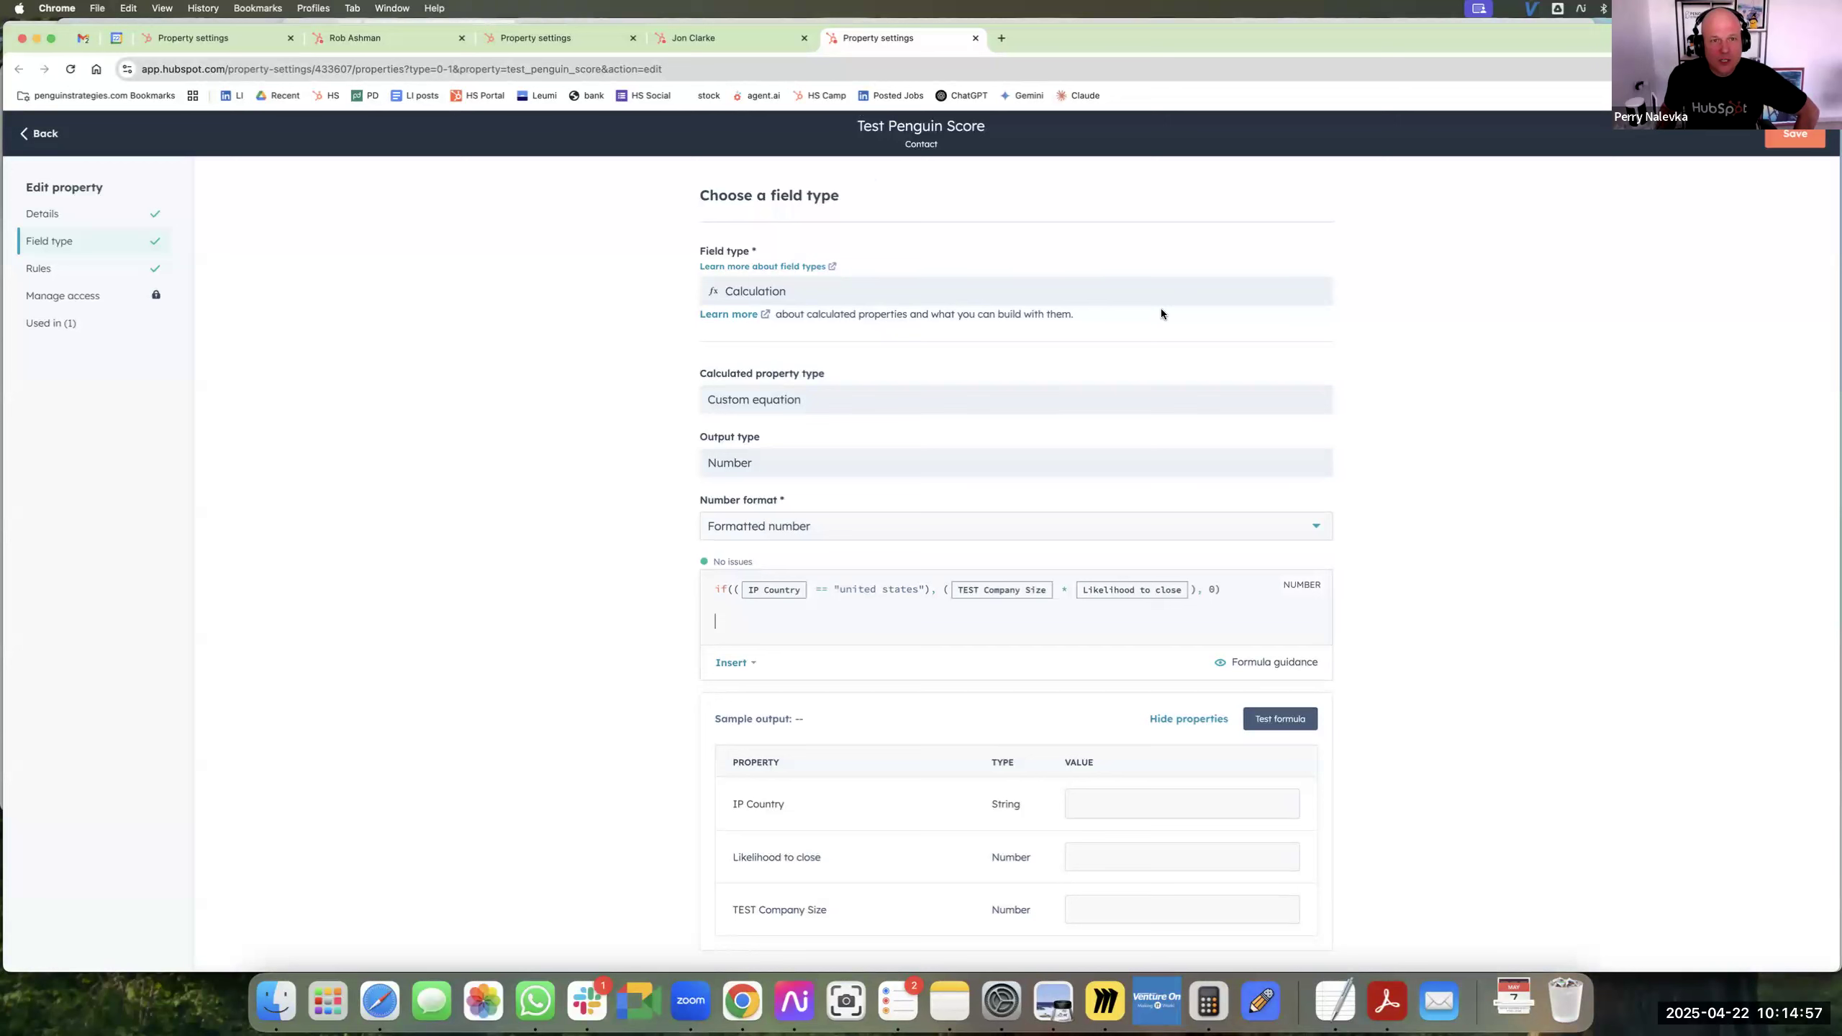
Return to the browser tab with the other contact record, close its property details and open the Properties page in the account settings.
click(537, 40)
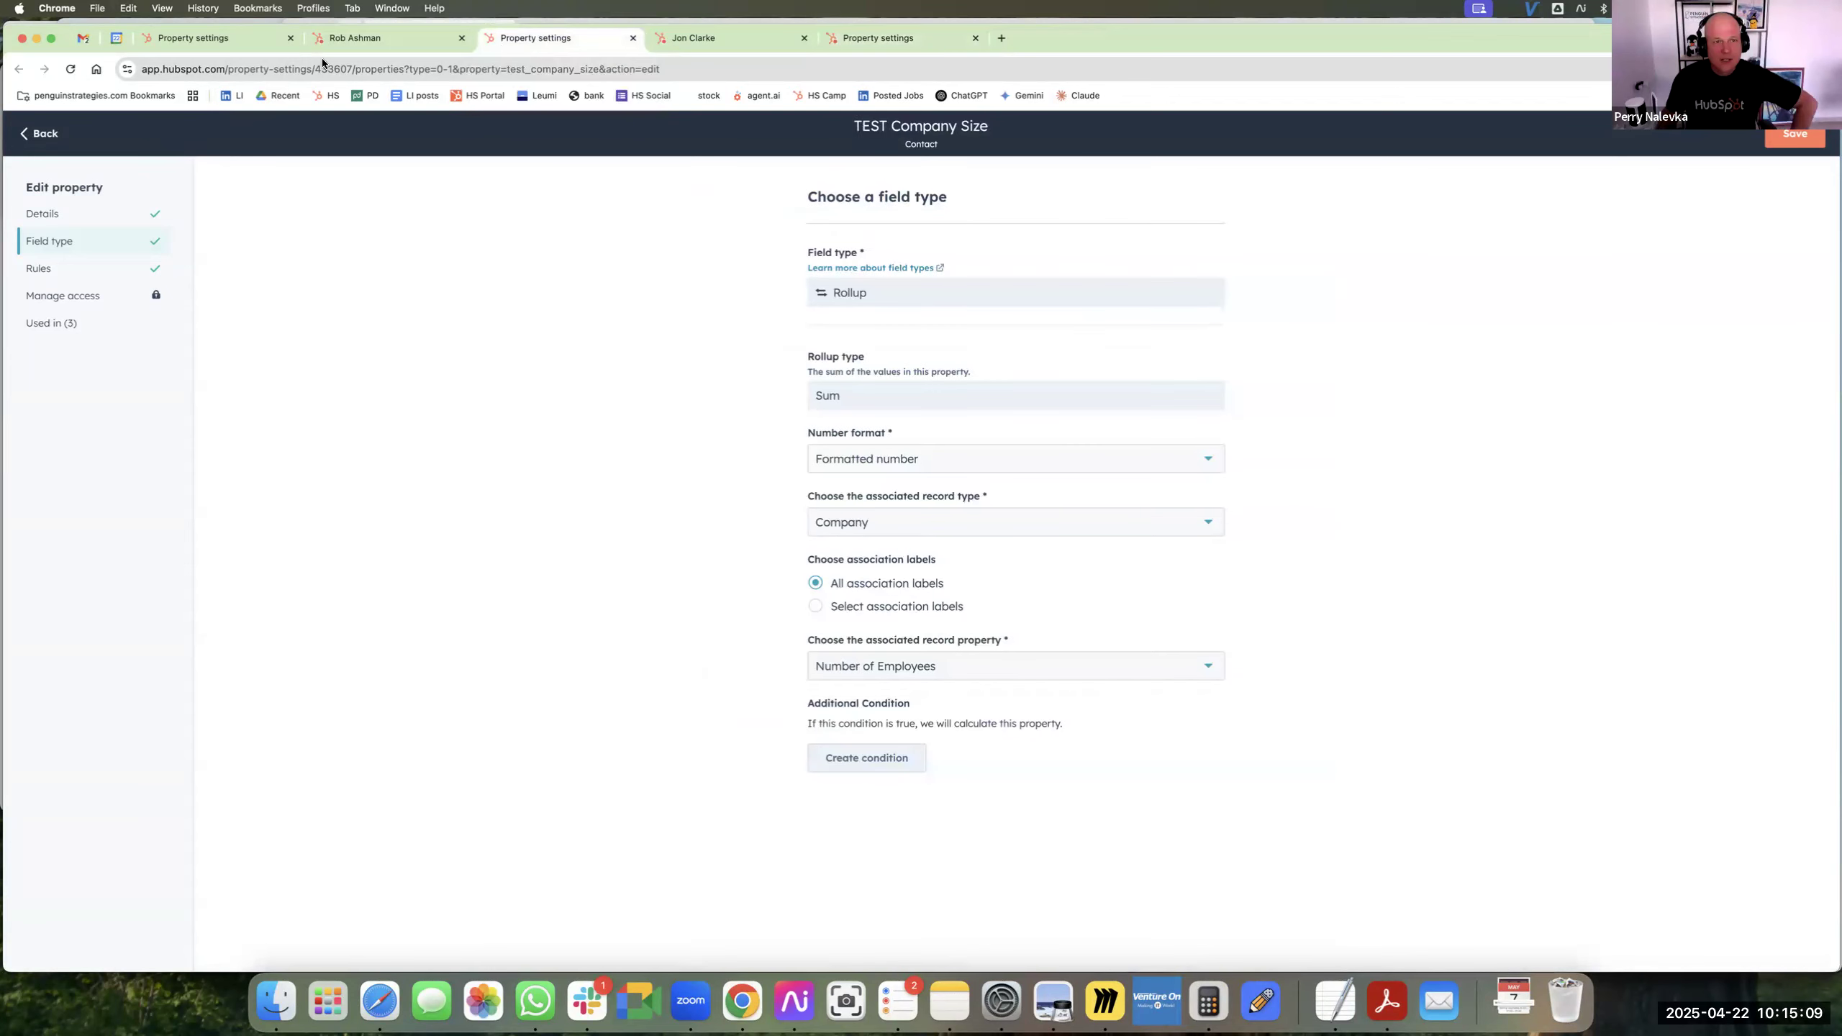
click(371, 37)
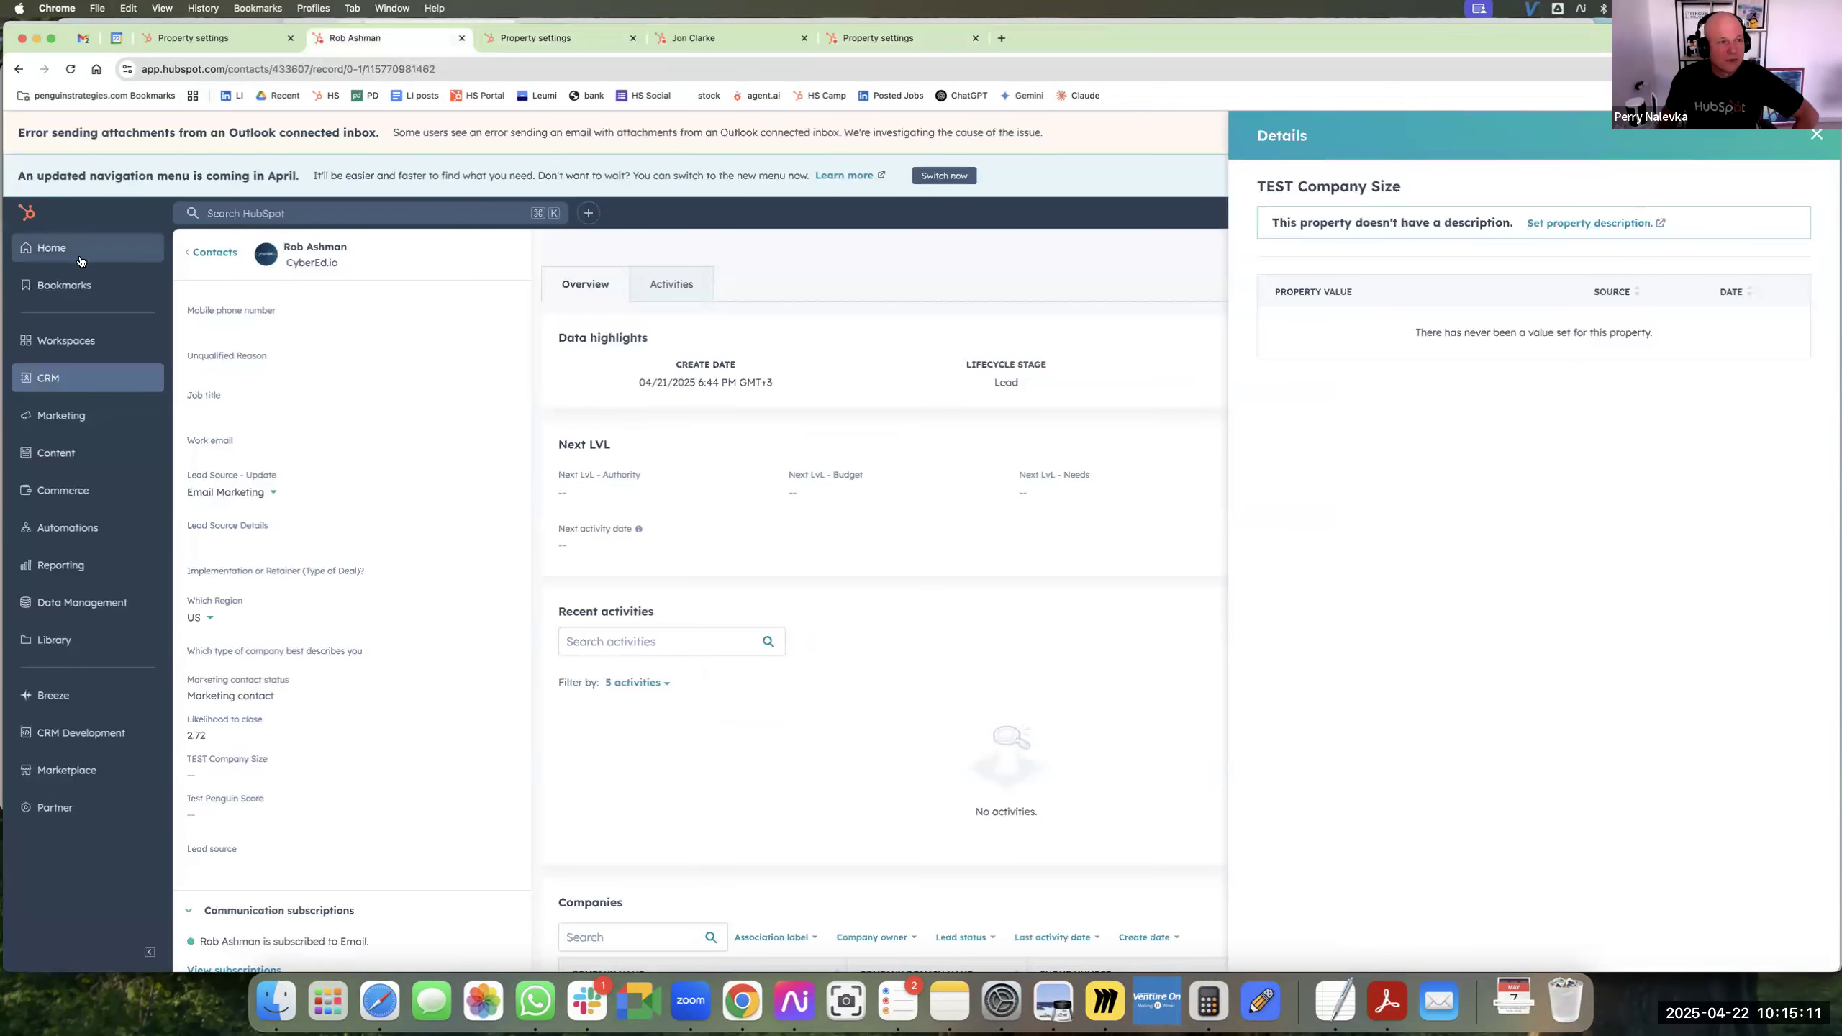
click(1817, 136)
click(1551, 212)
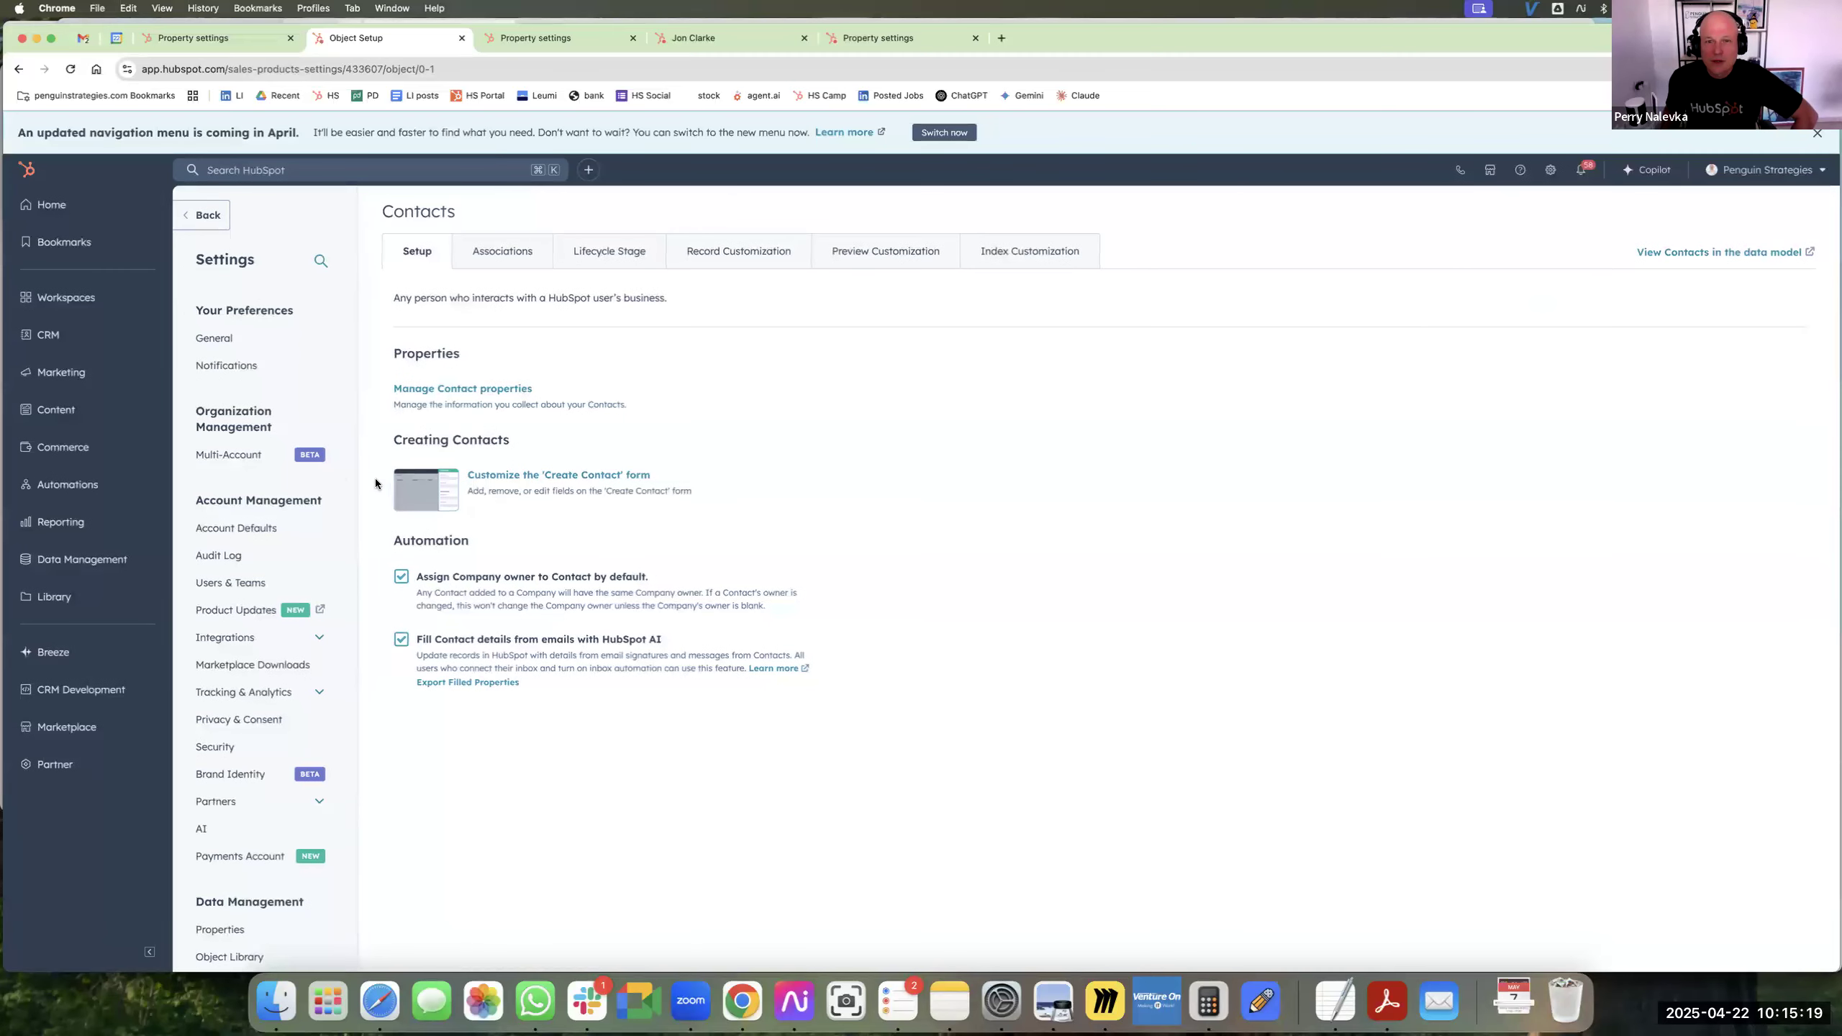
scroll(283, 602, down, 5)
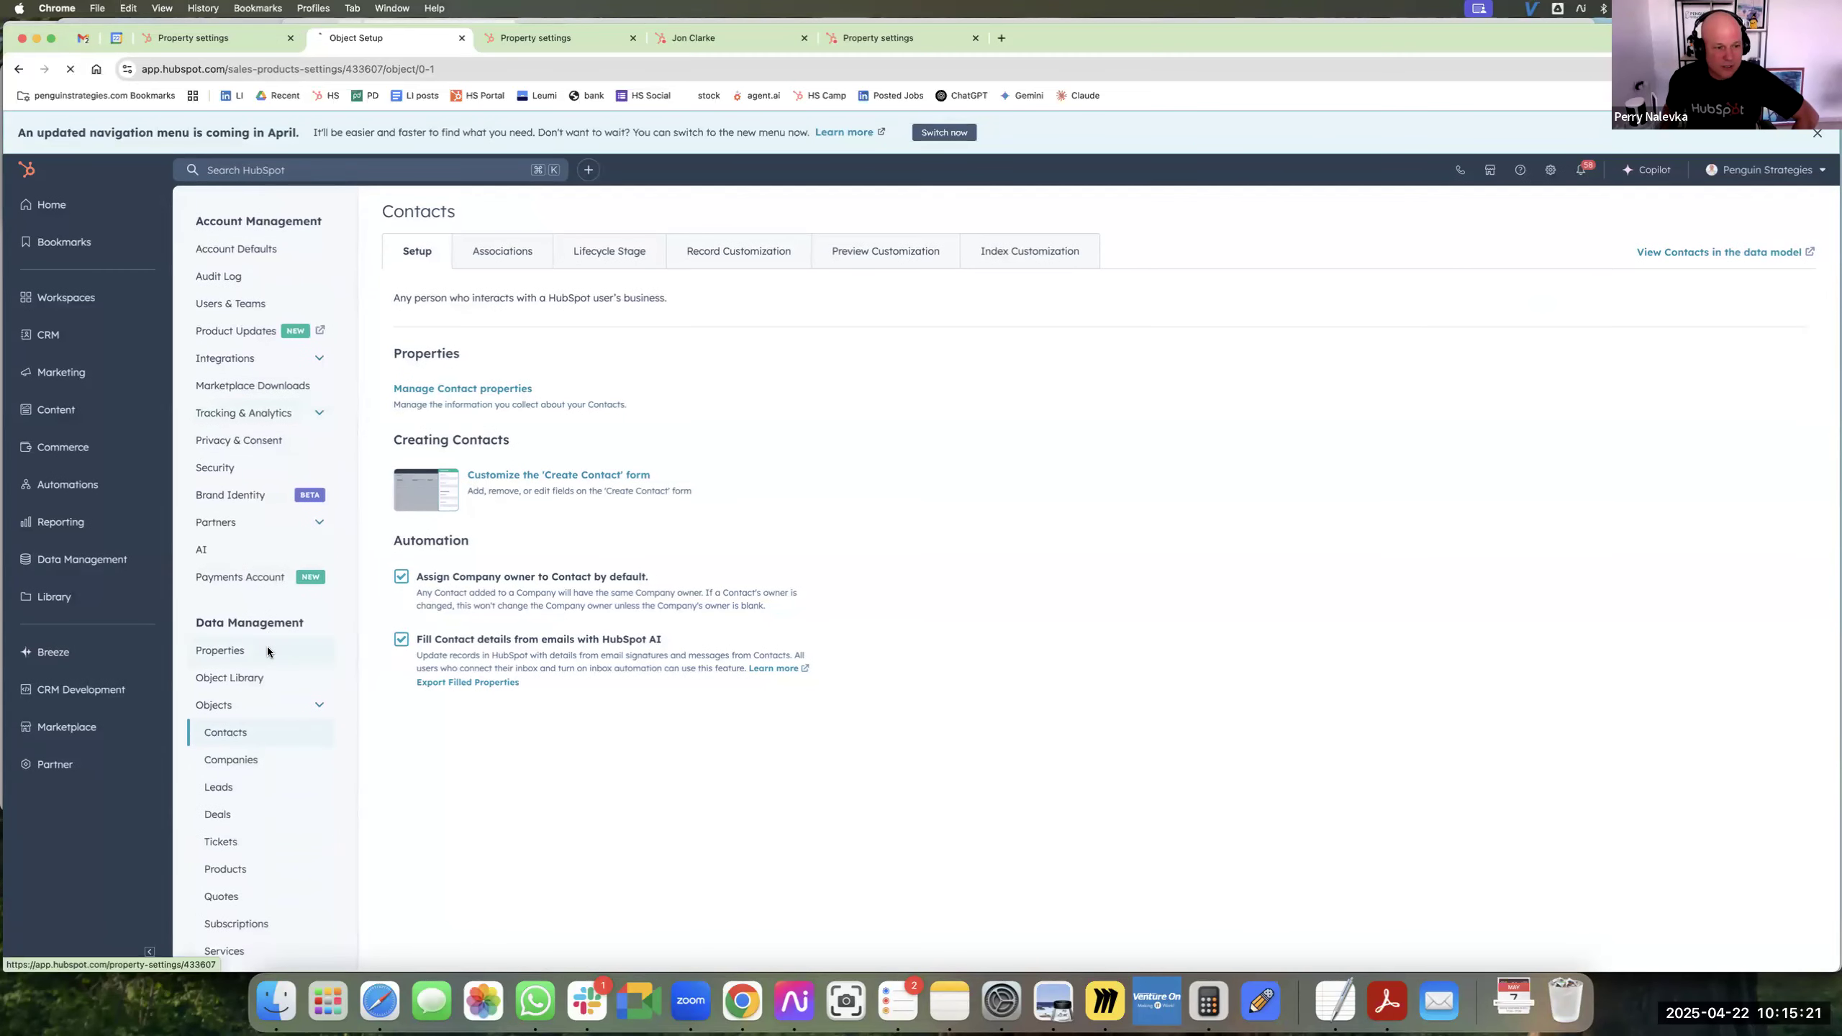
click(220, 650)
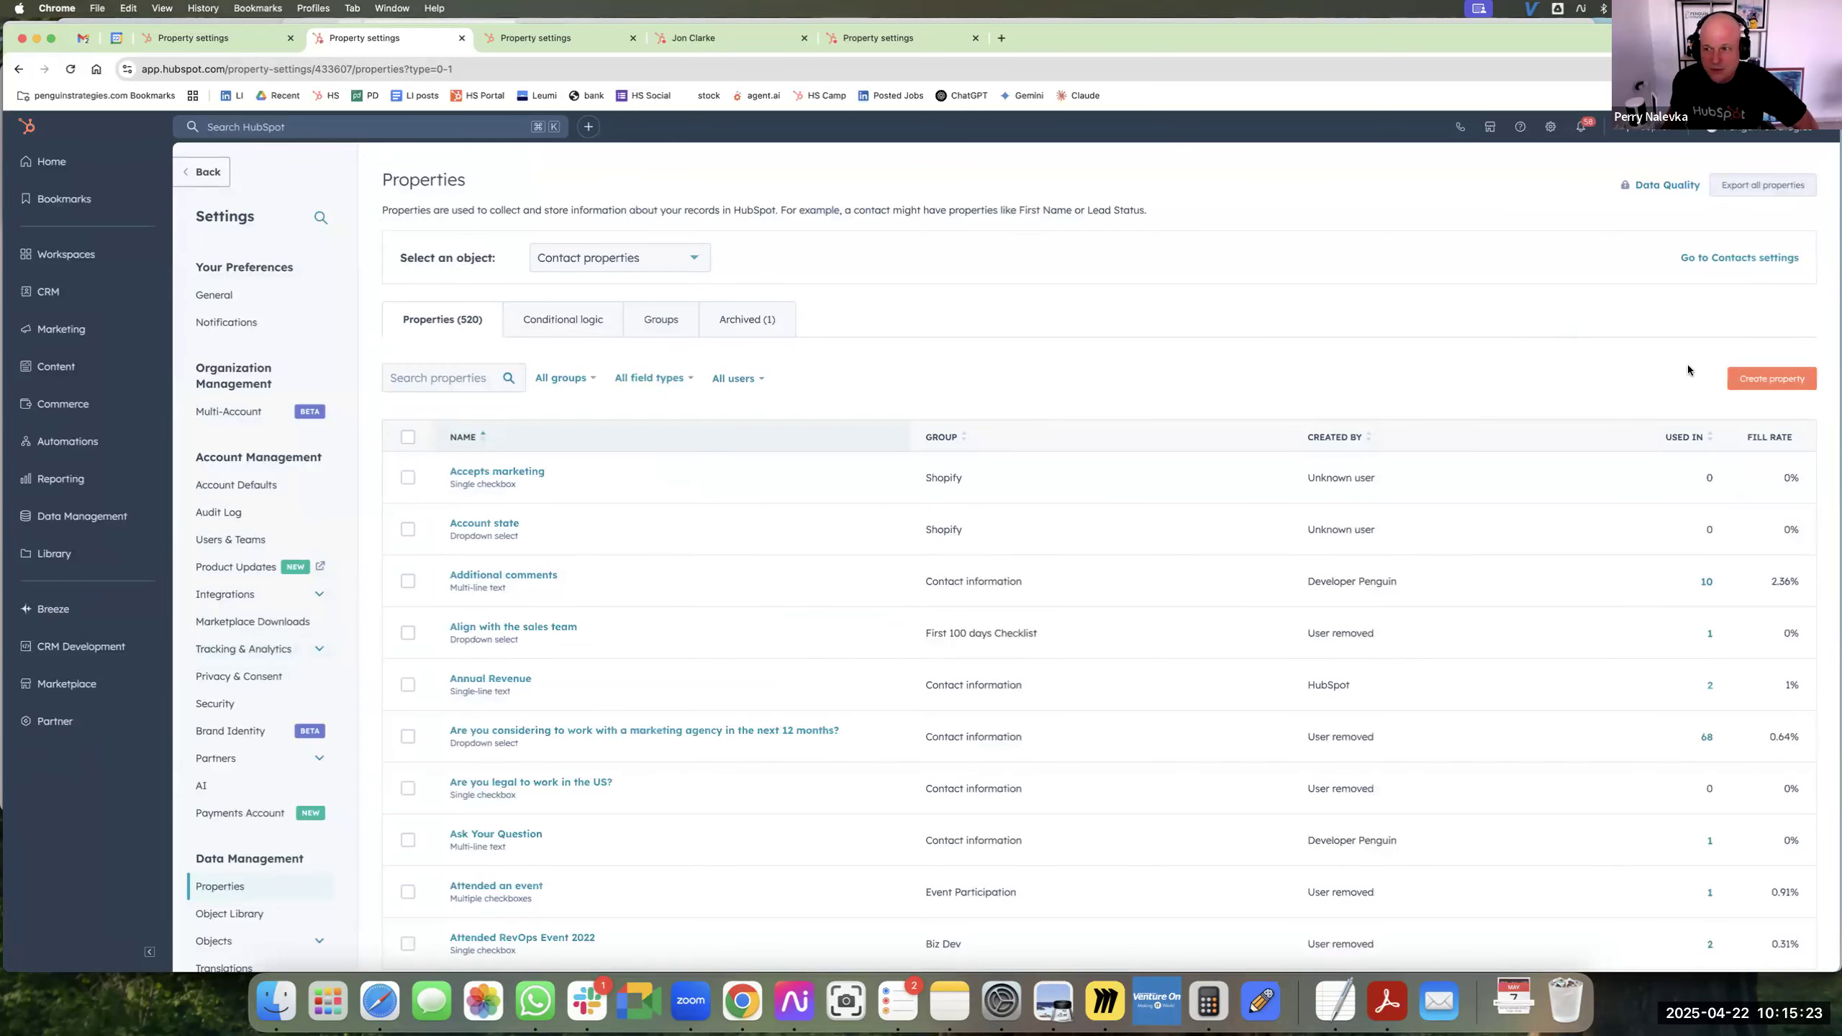
Start a new property labelled "test commission" with Deal as its object type.
click(1775, 383)
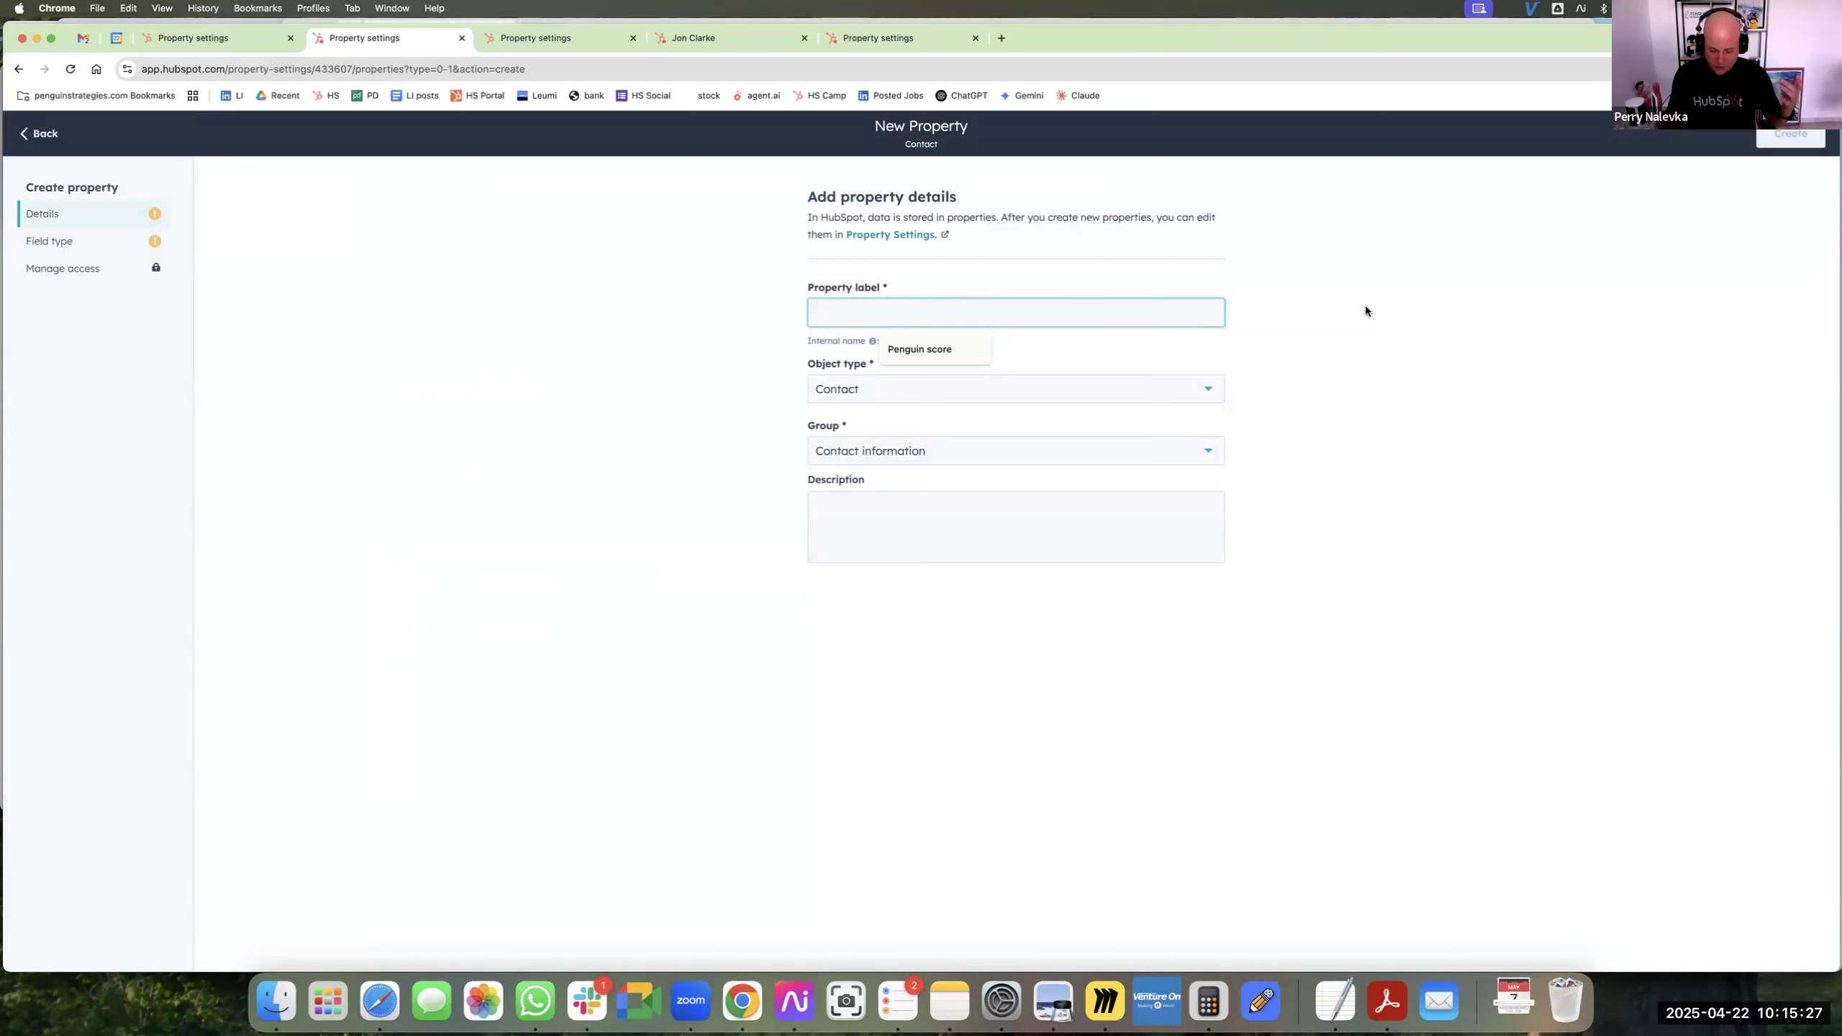
text(test )
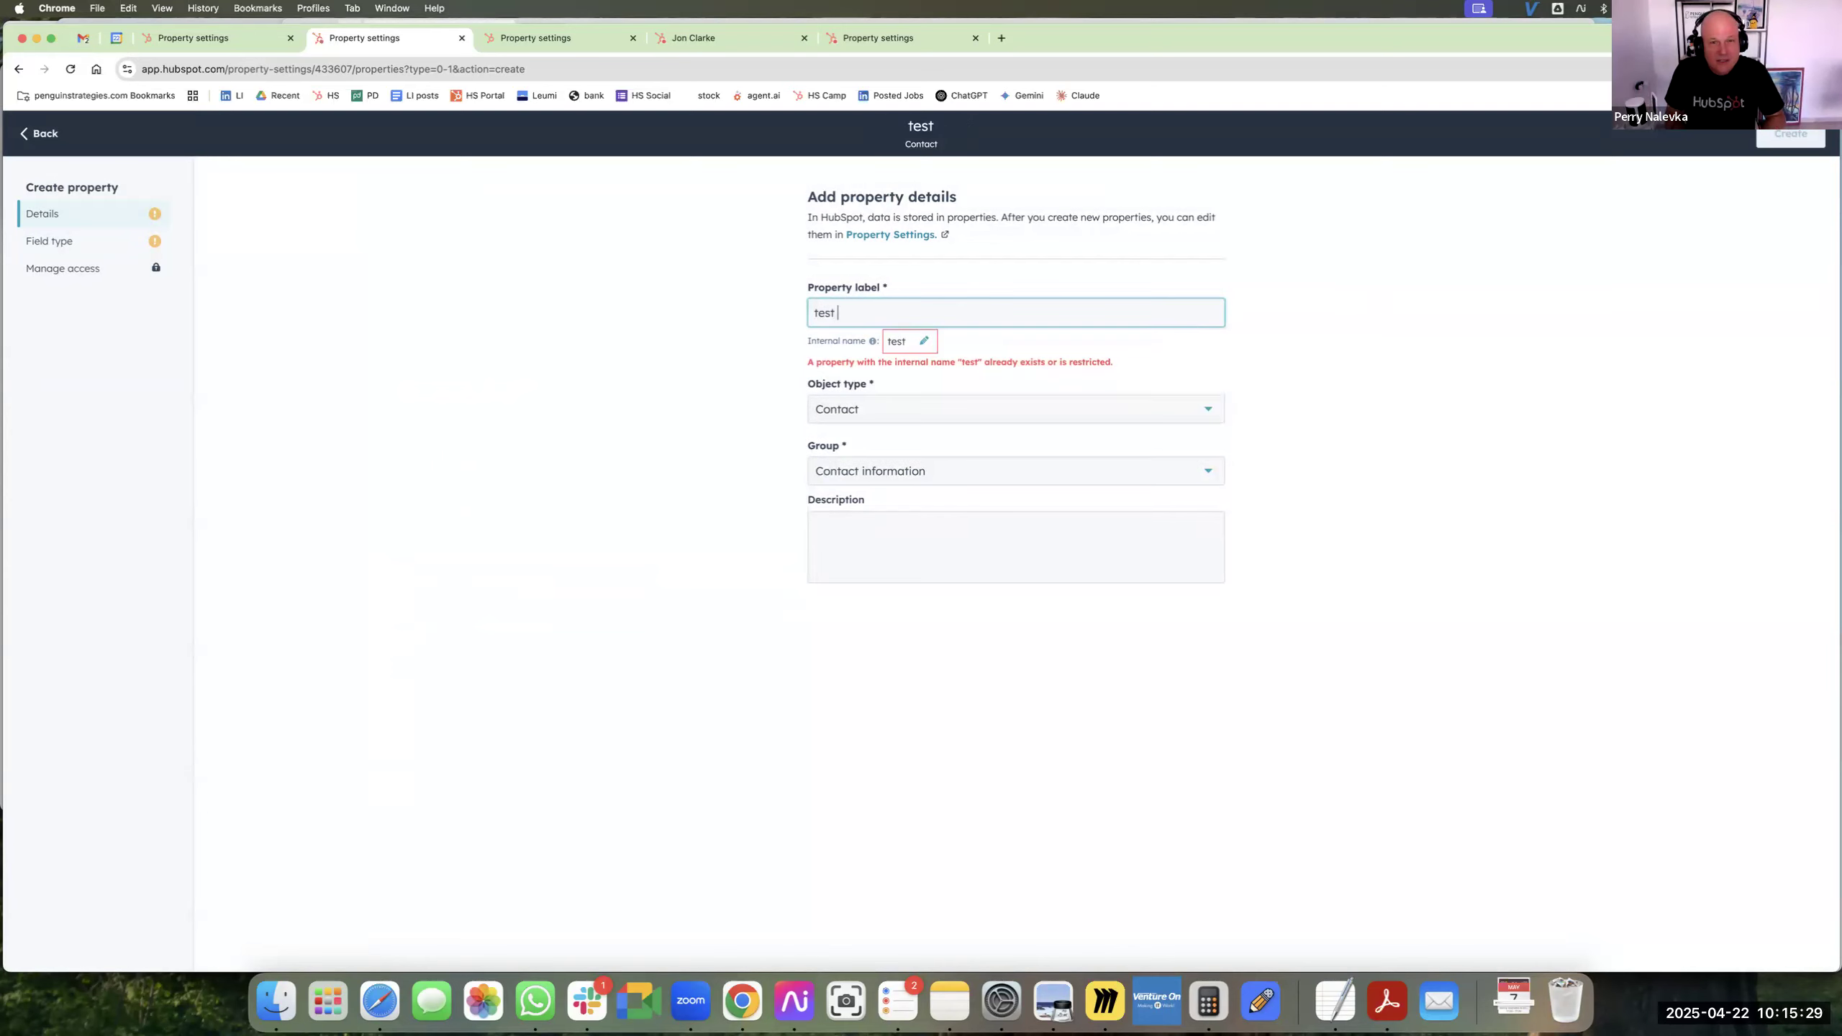
text(commission)
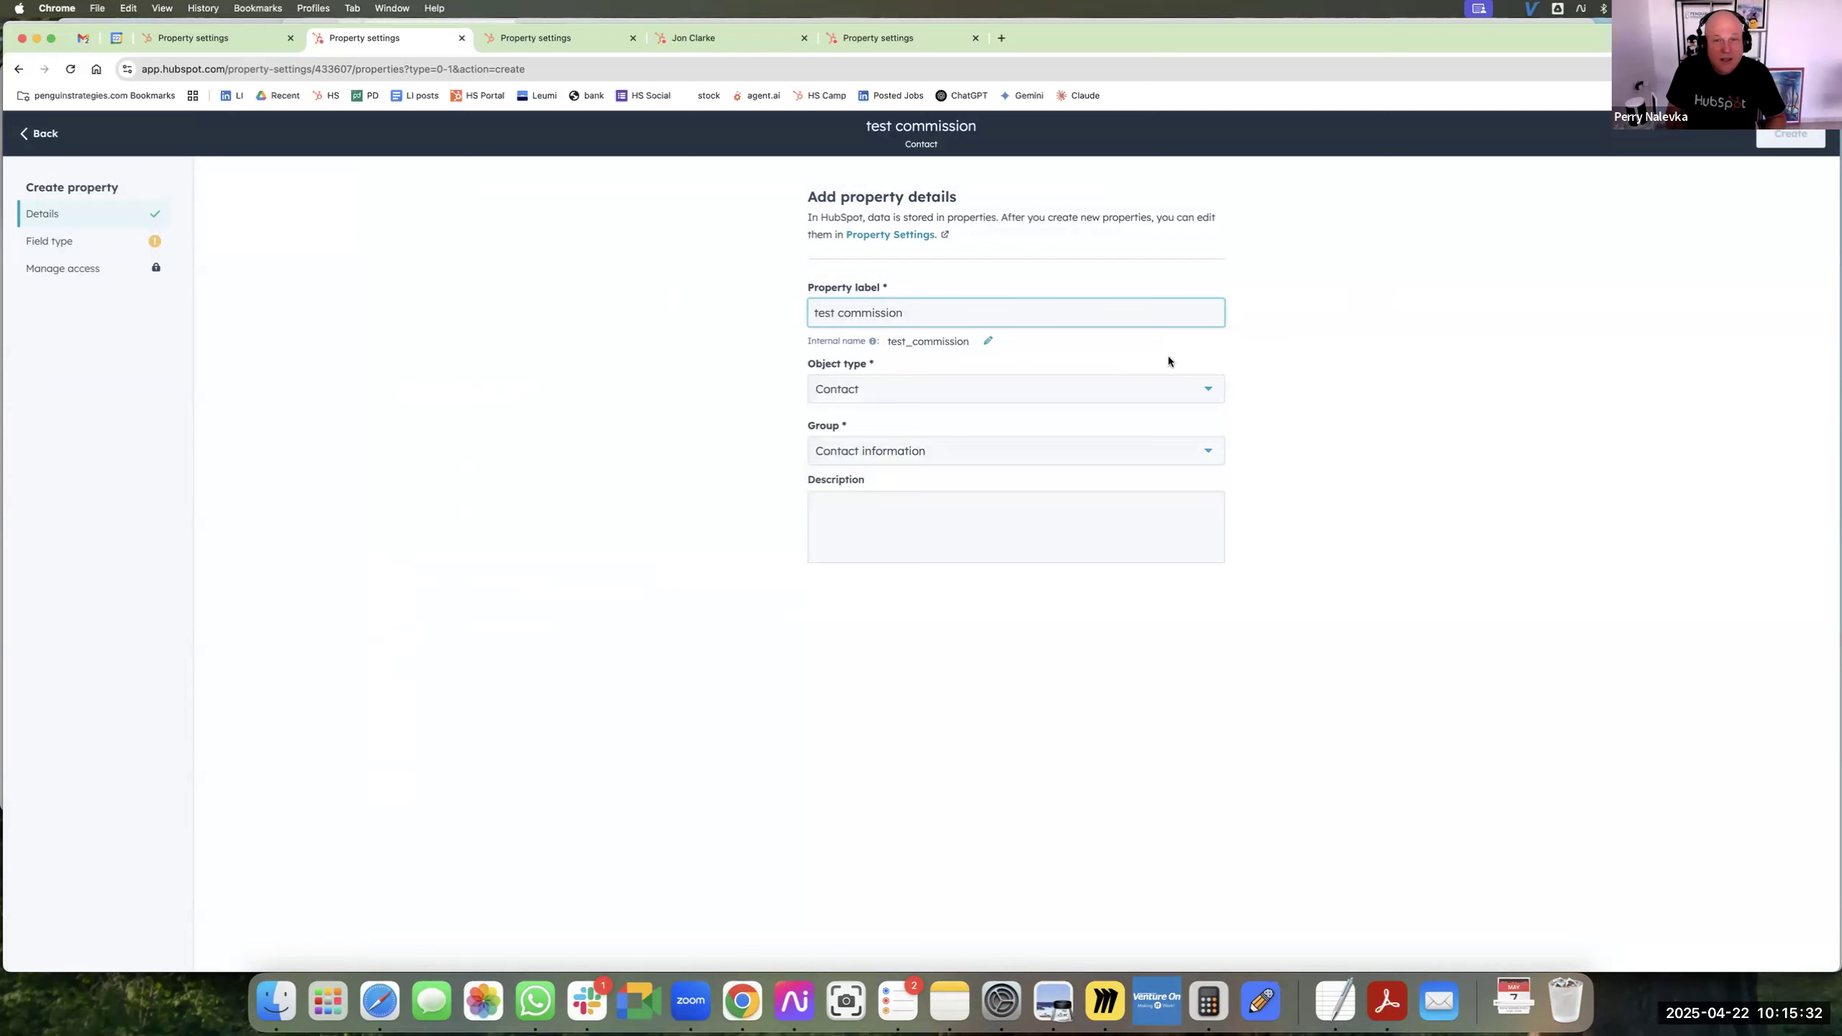
click(960, 393)
click(992, 537)
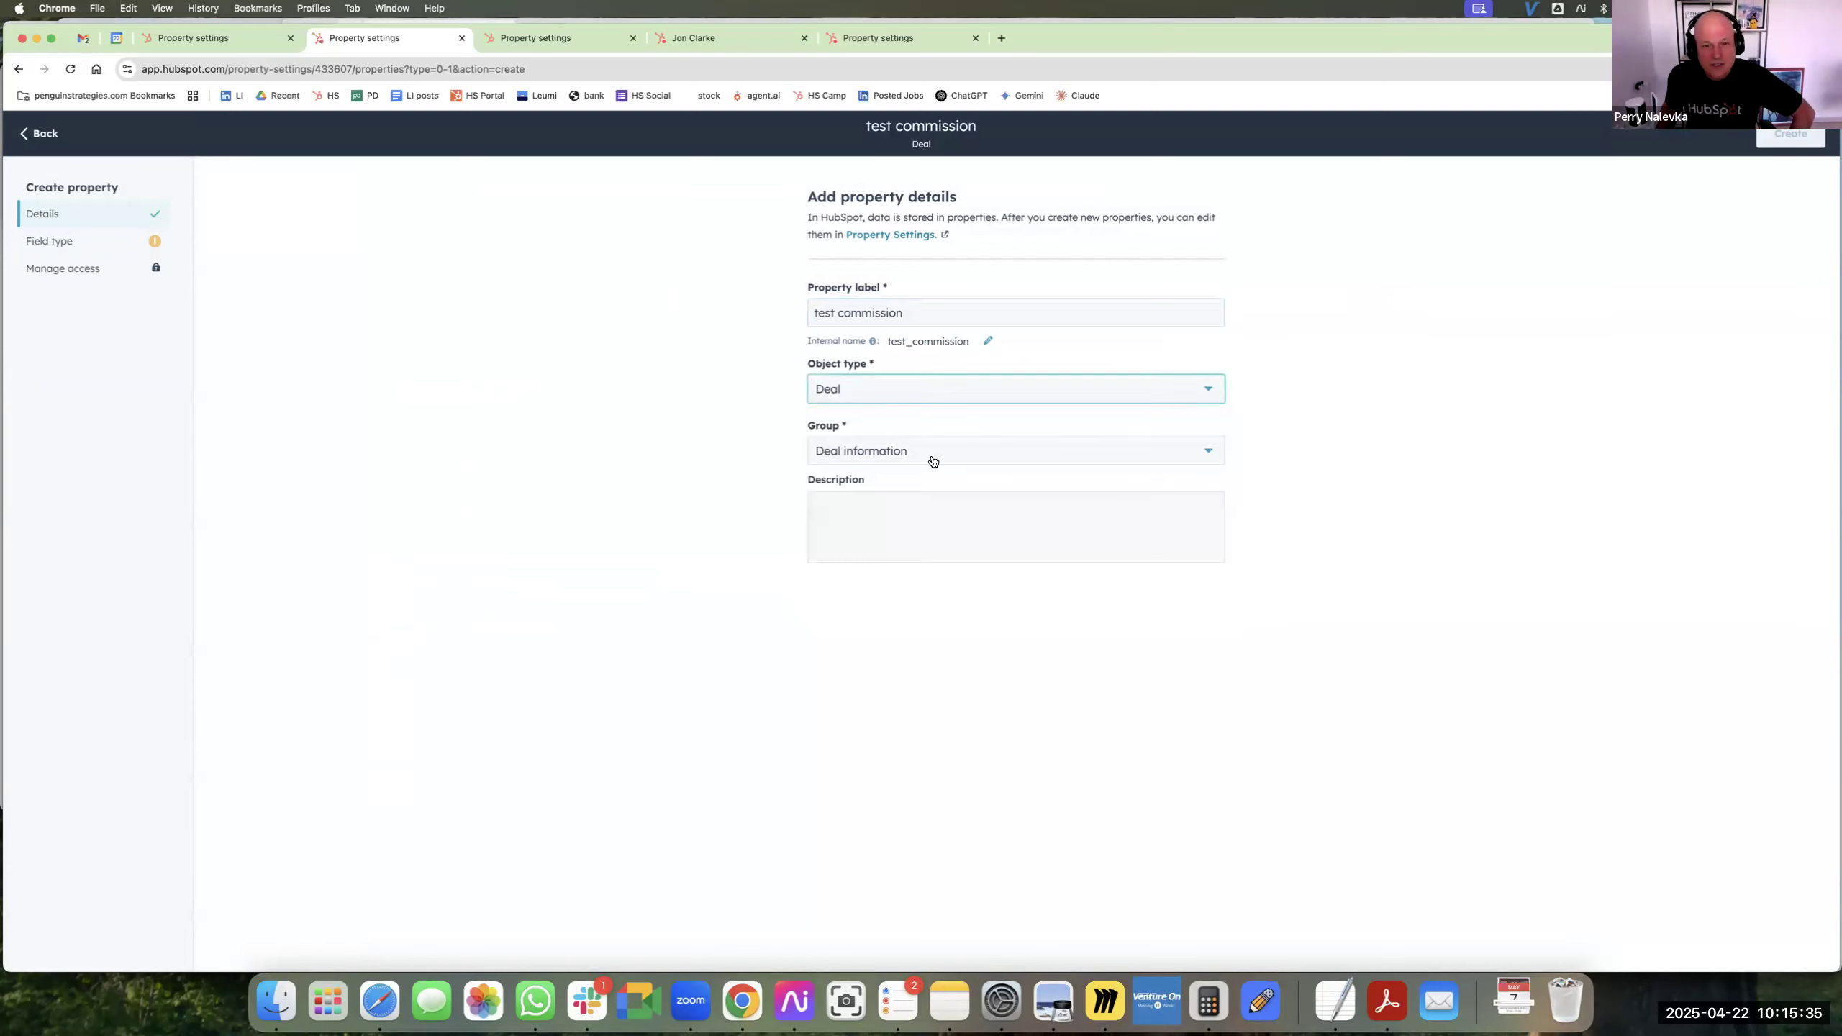
Make the new property a Calculation with a custom equation, output type Number and number format Currency.
click(99, 242)
click(758, 477)
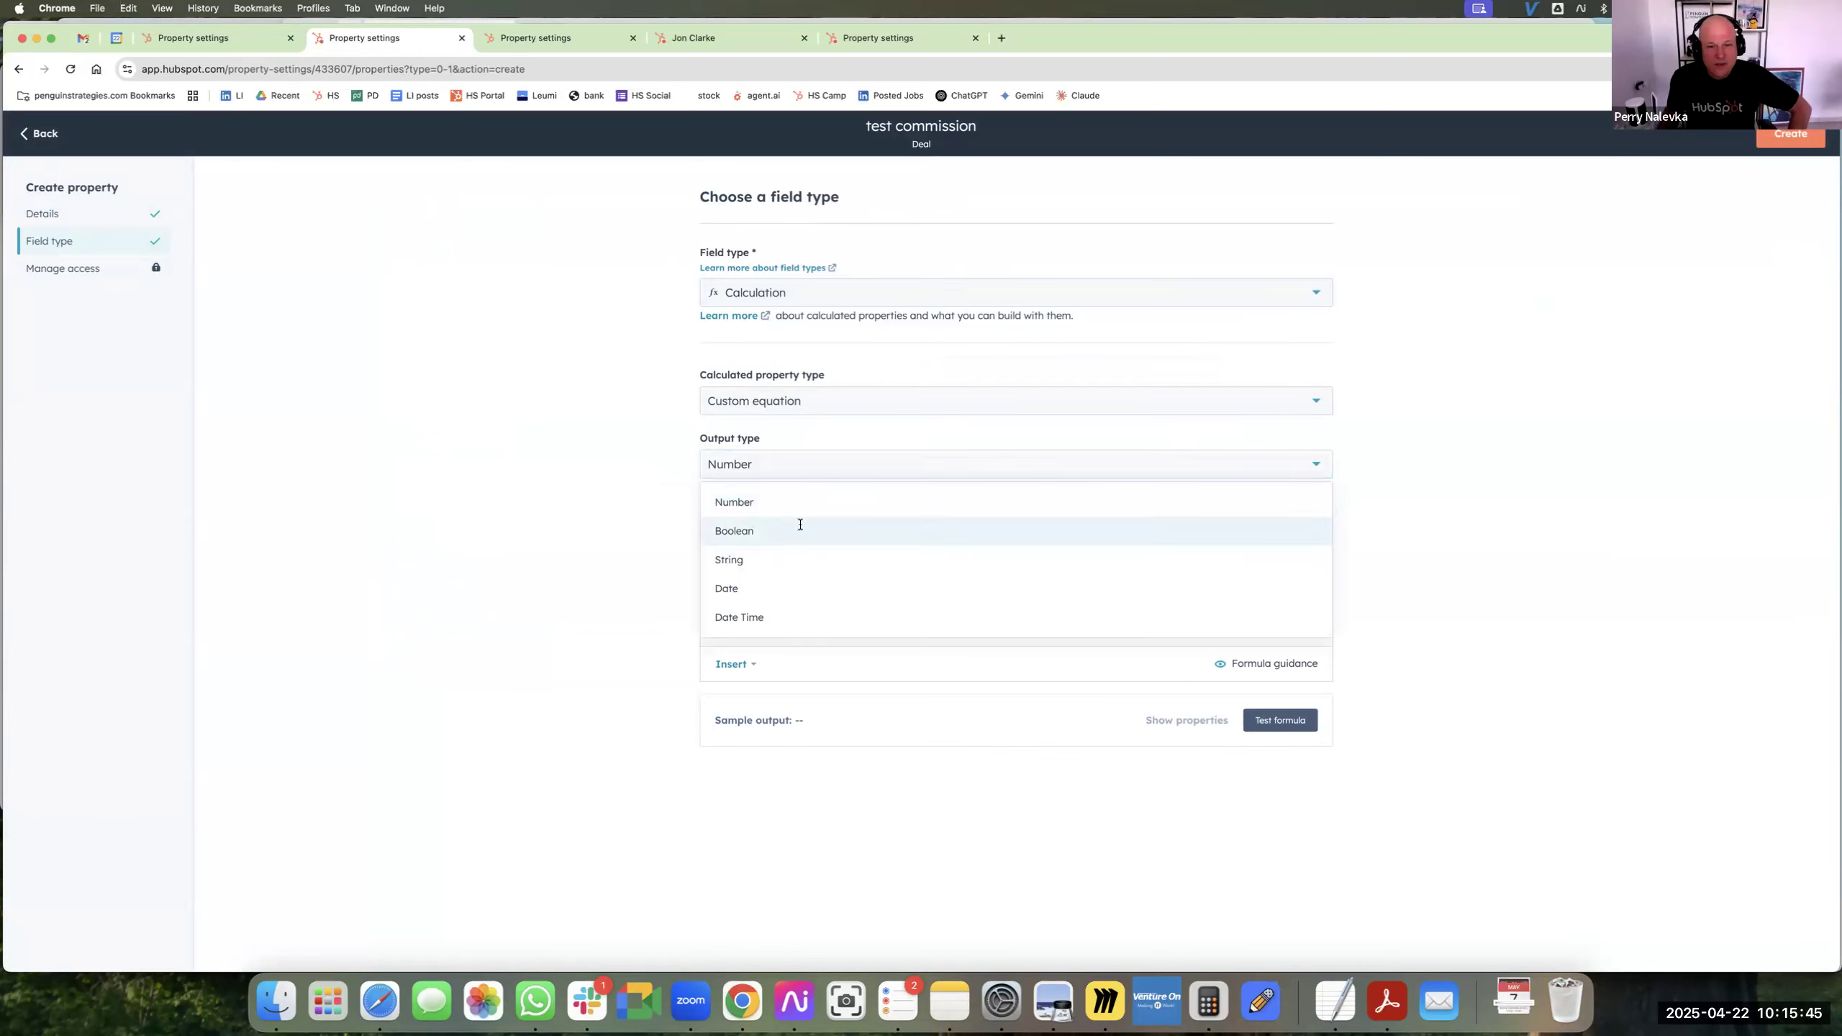
click(800, 524)
click(773, 473)
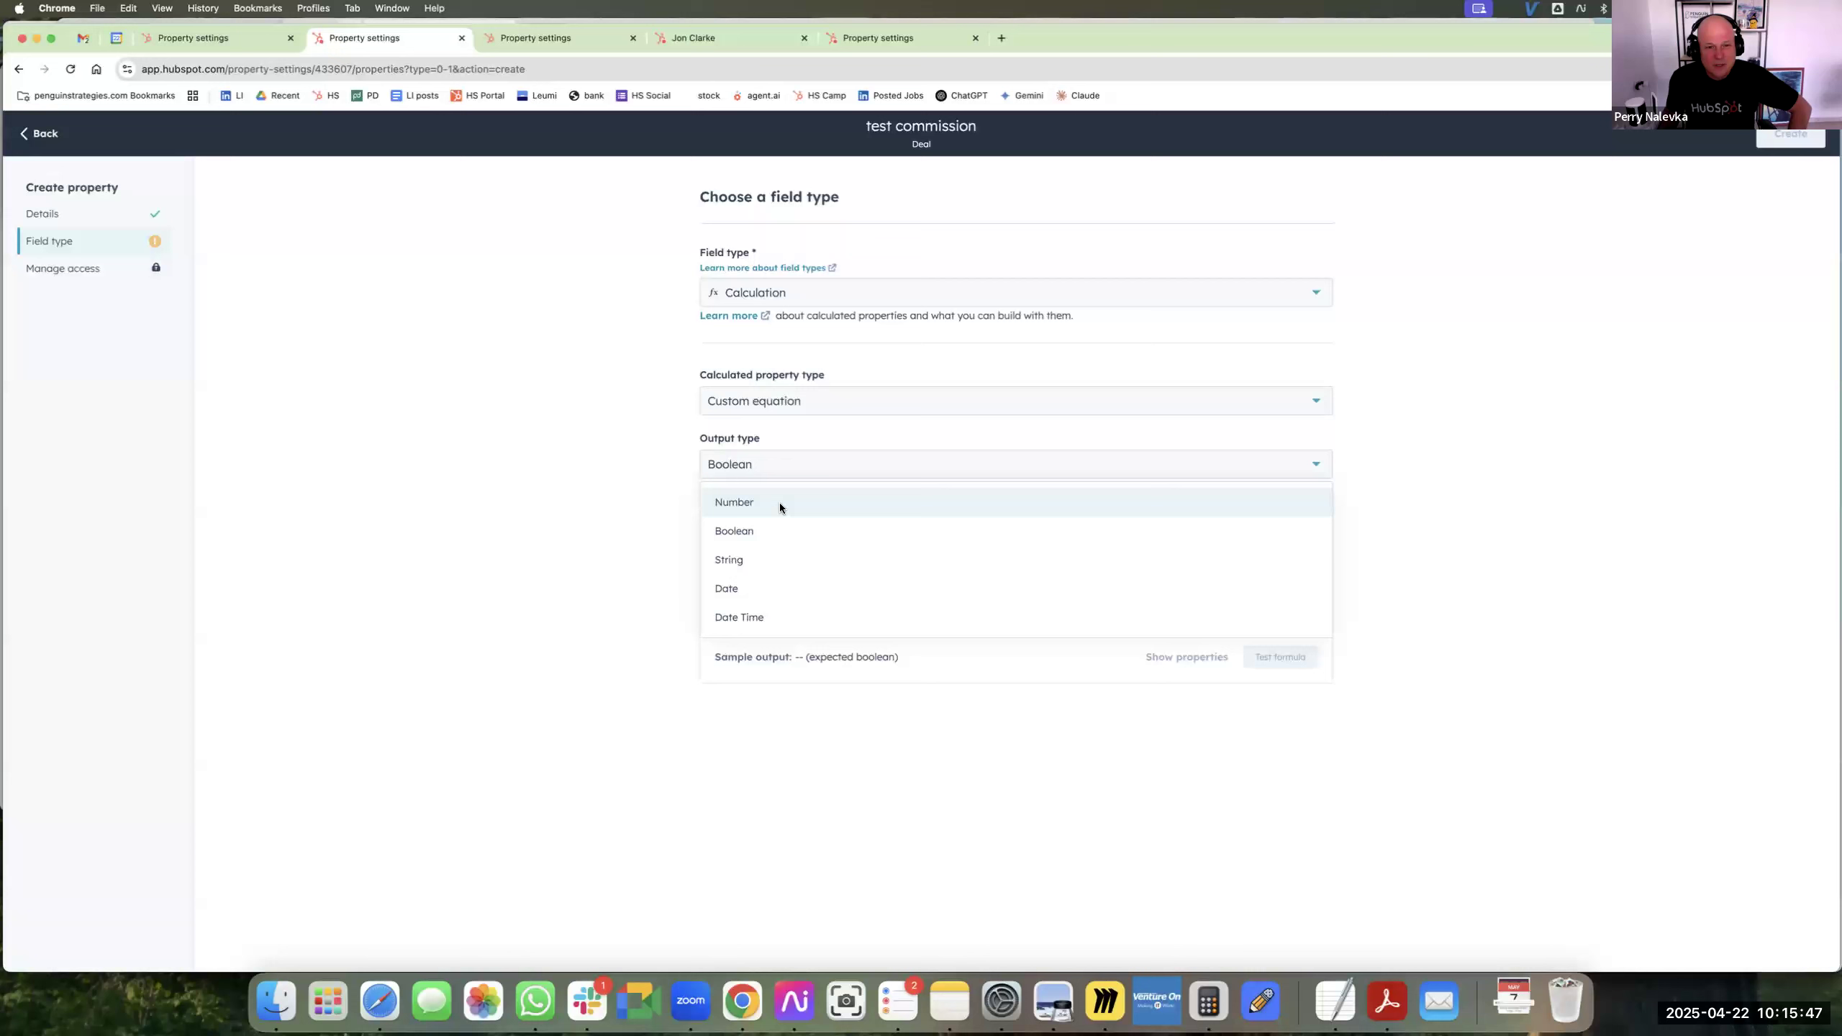
click(780, 502)
click(794, 533)
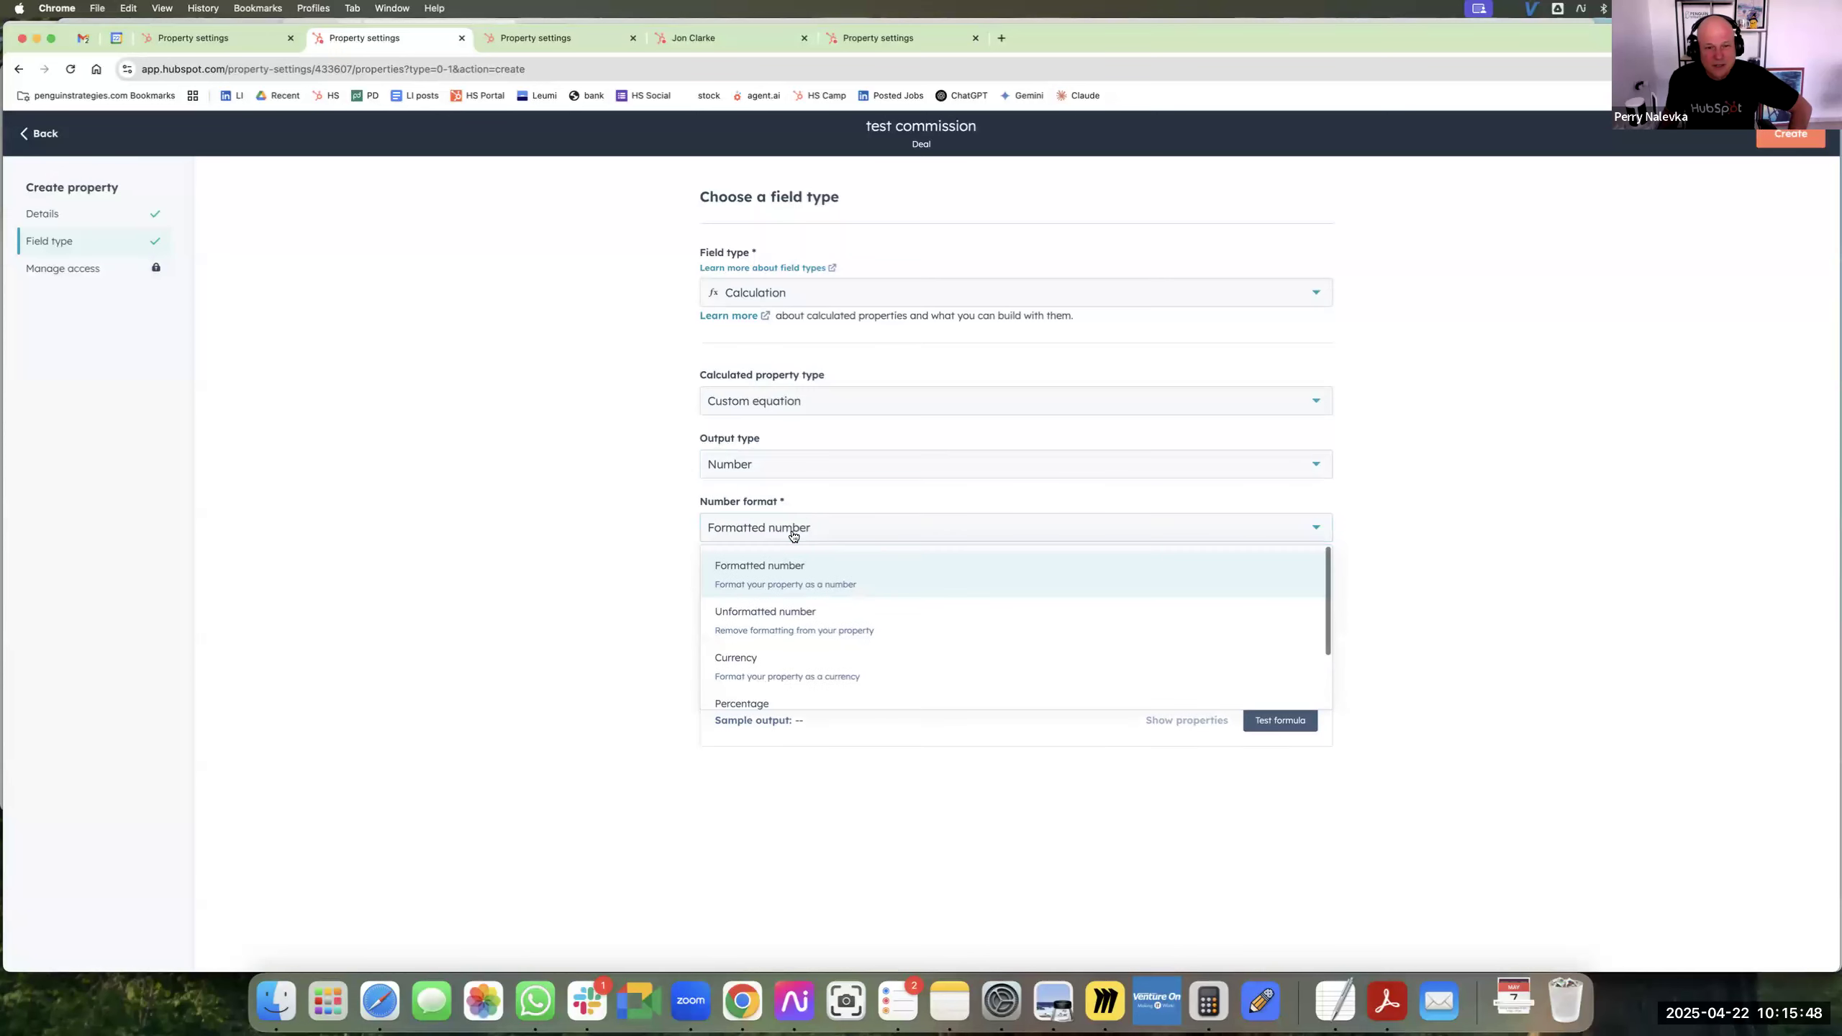
click(890, 664)
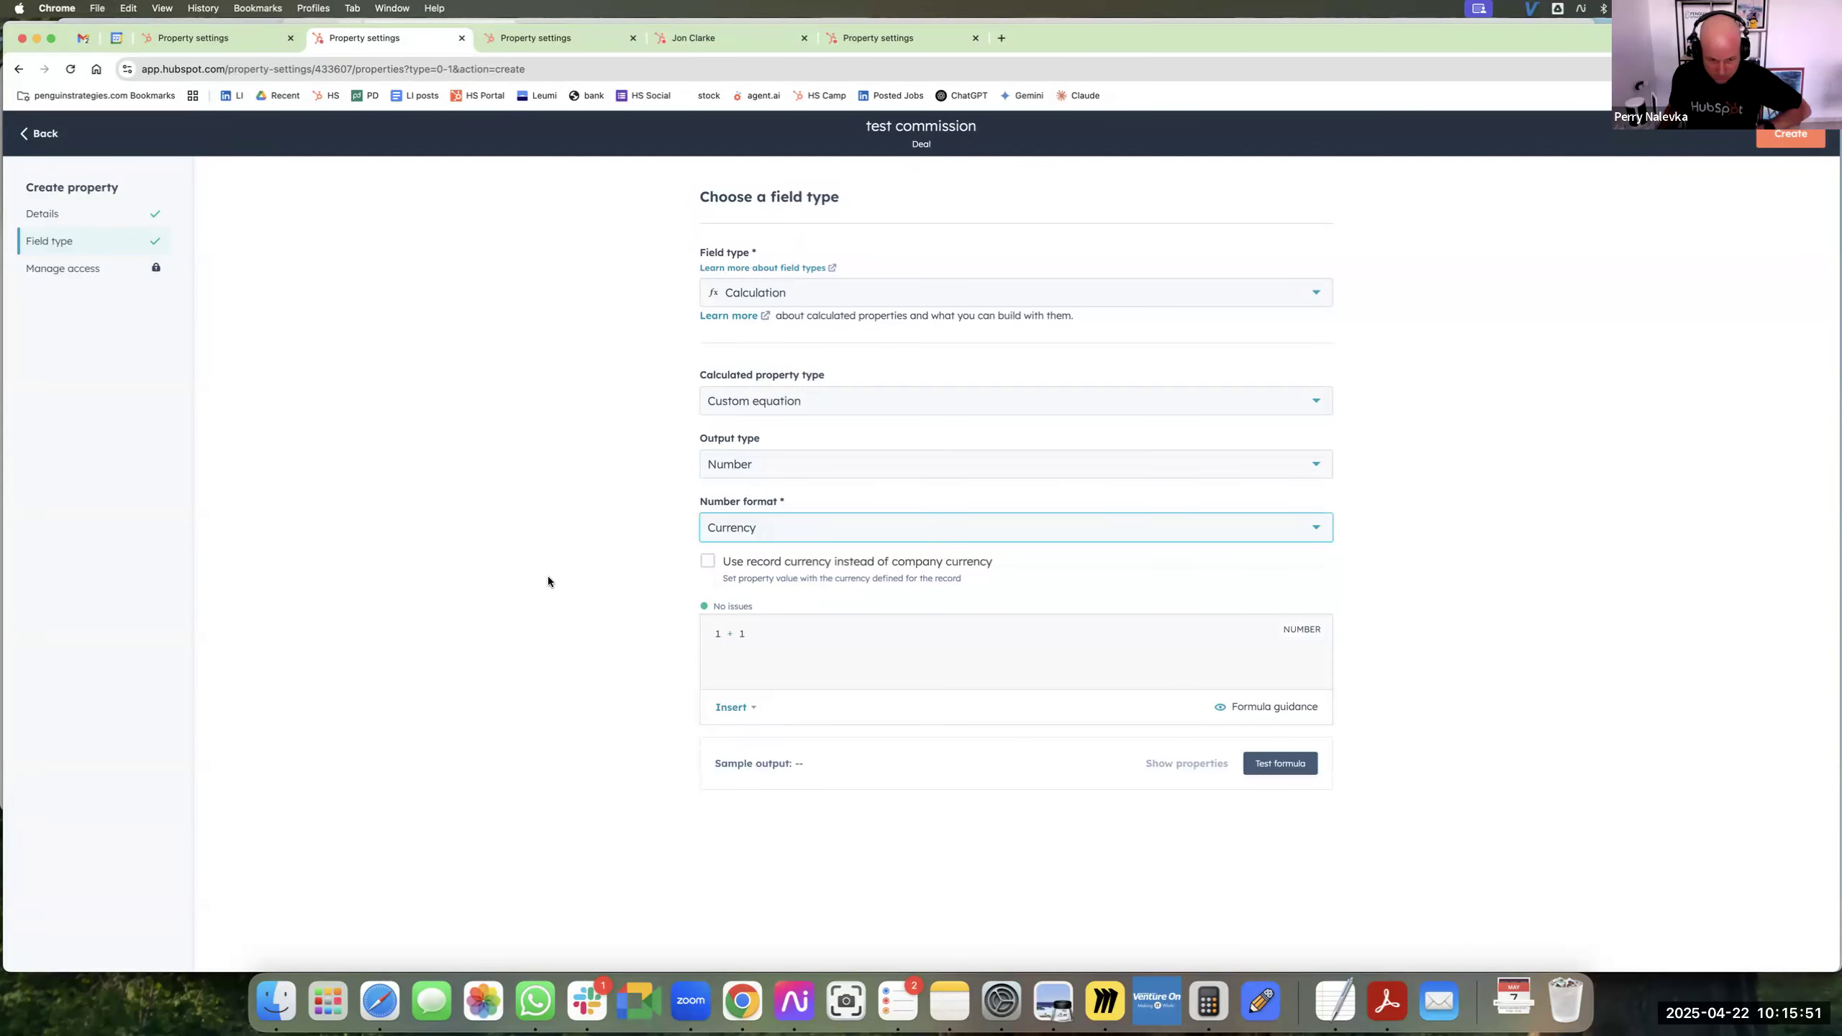
Replace the default 1 + 1 formula with the if function.
drag(748, 633, 650, 622)
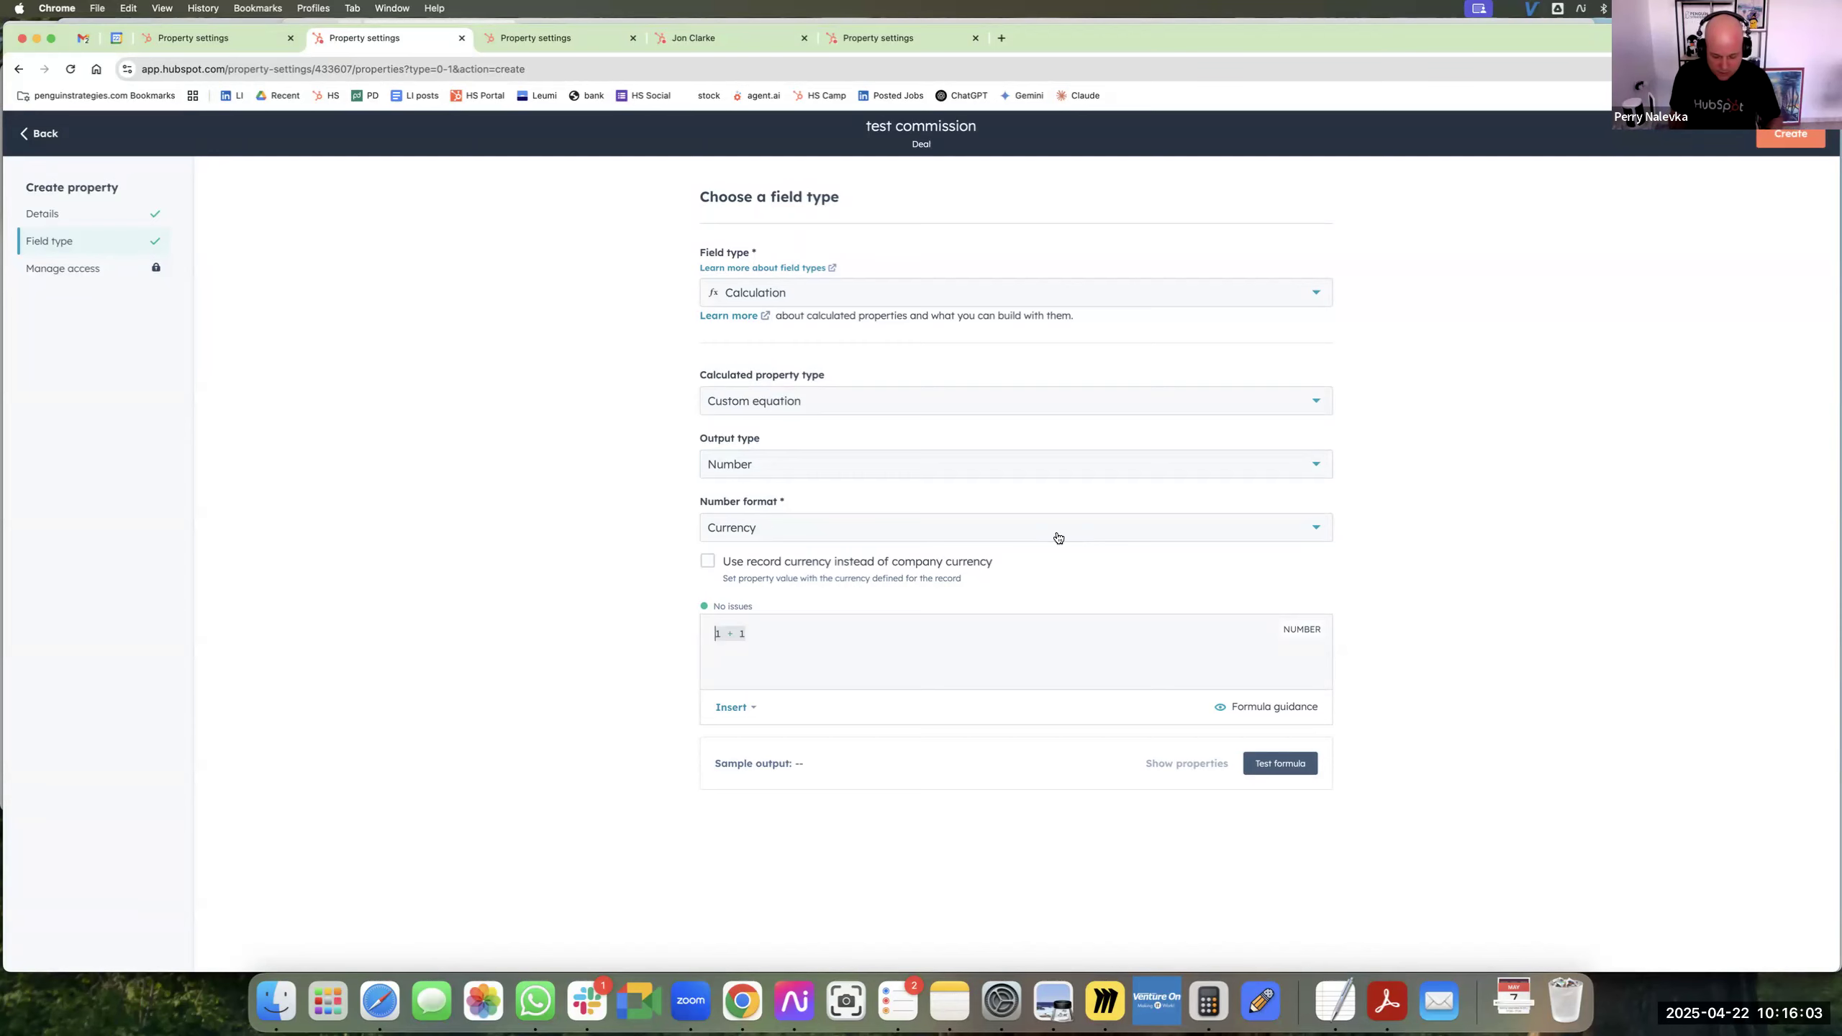
click(752, 711)
click(765, 761)
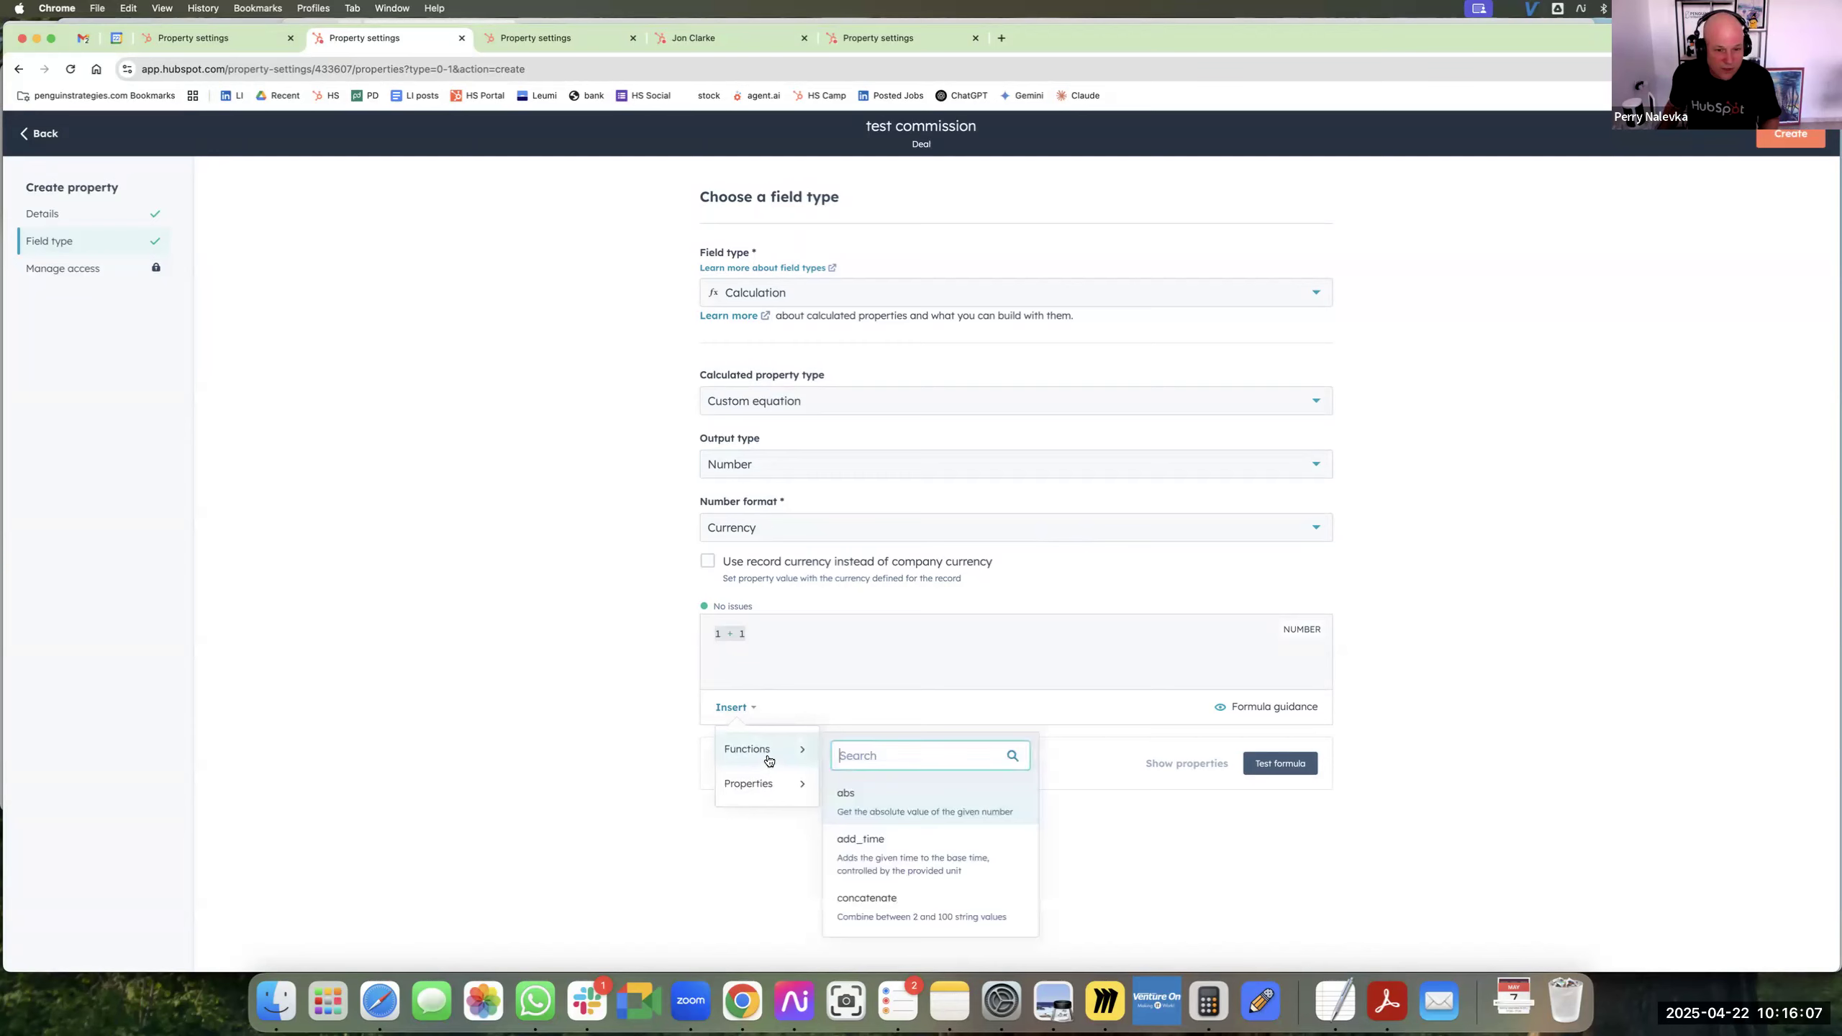
text(if)
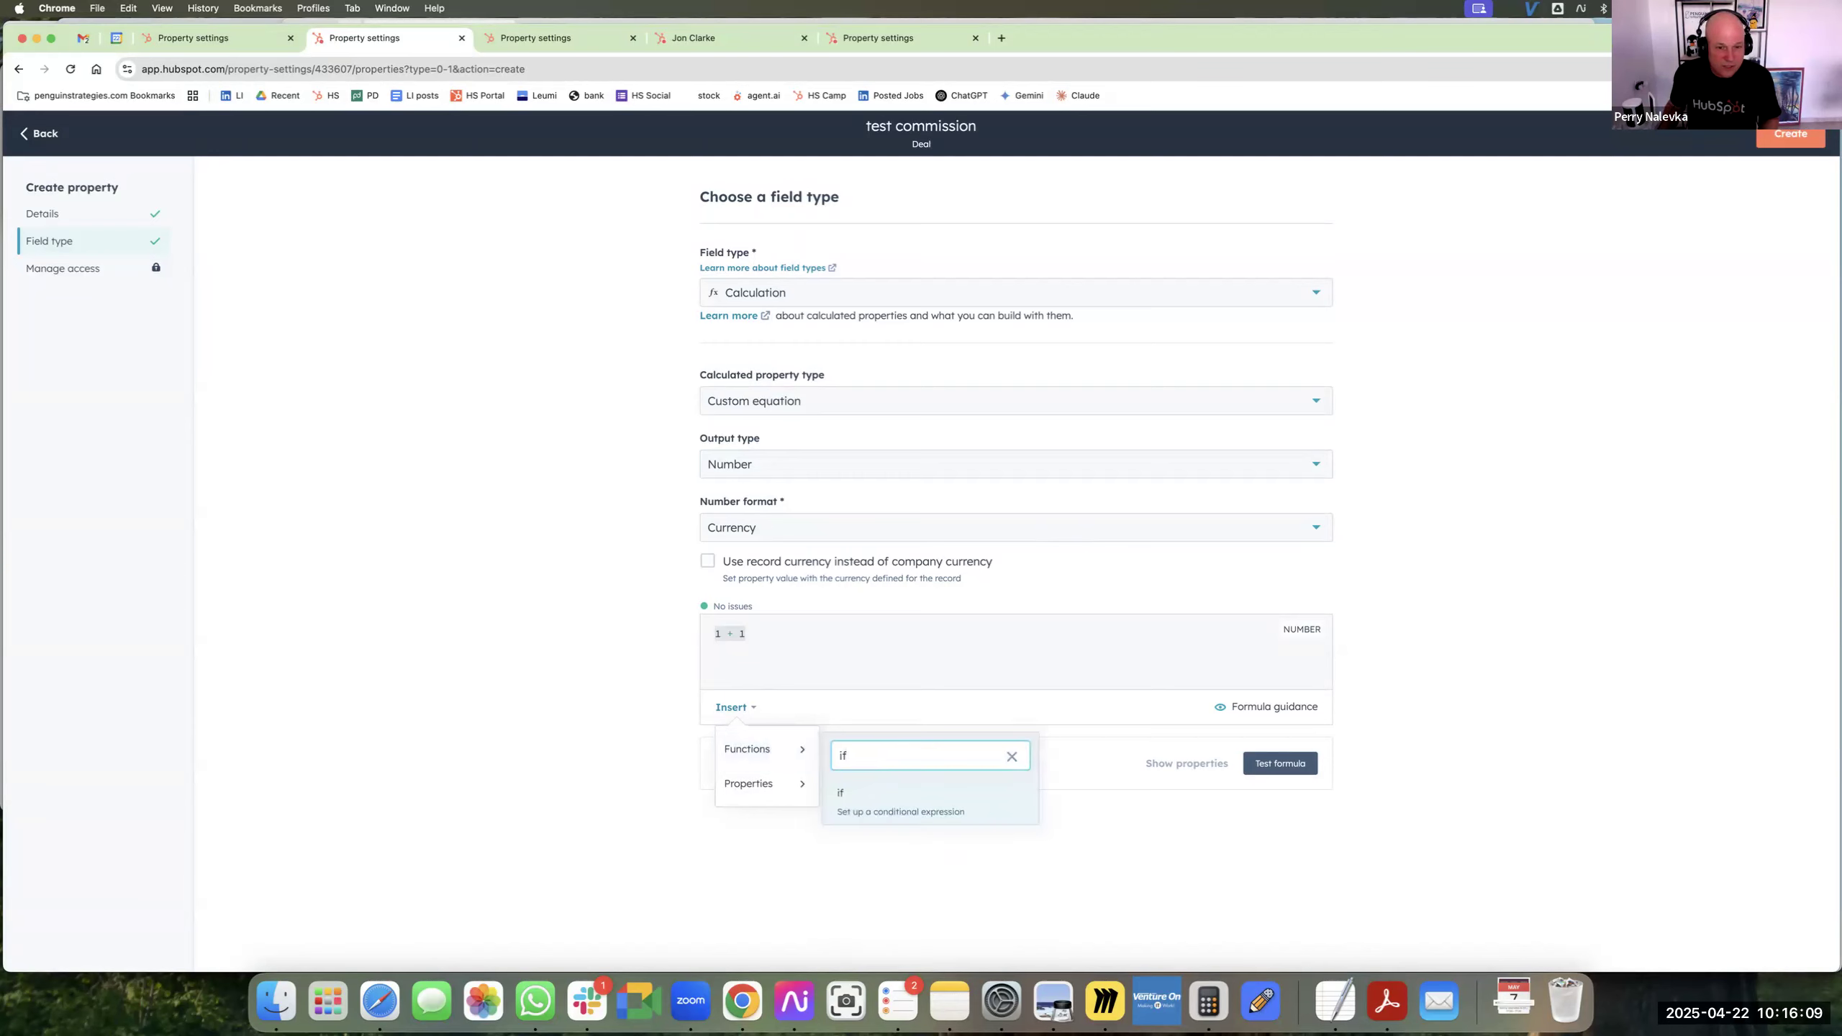
key(Return)
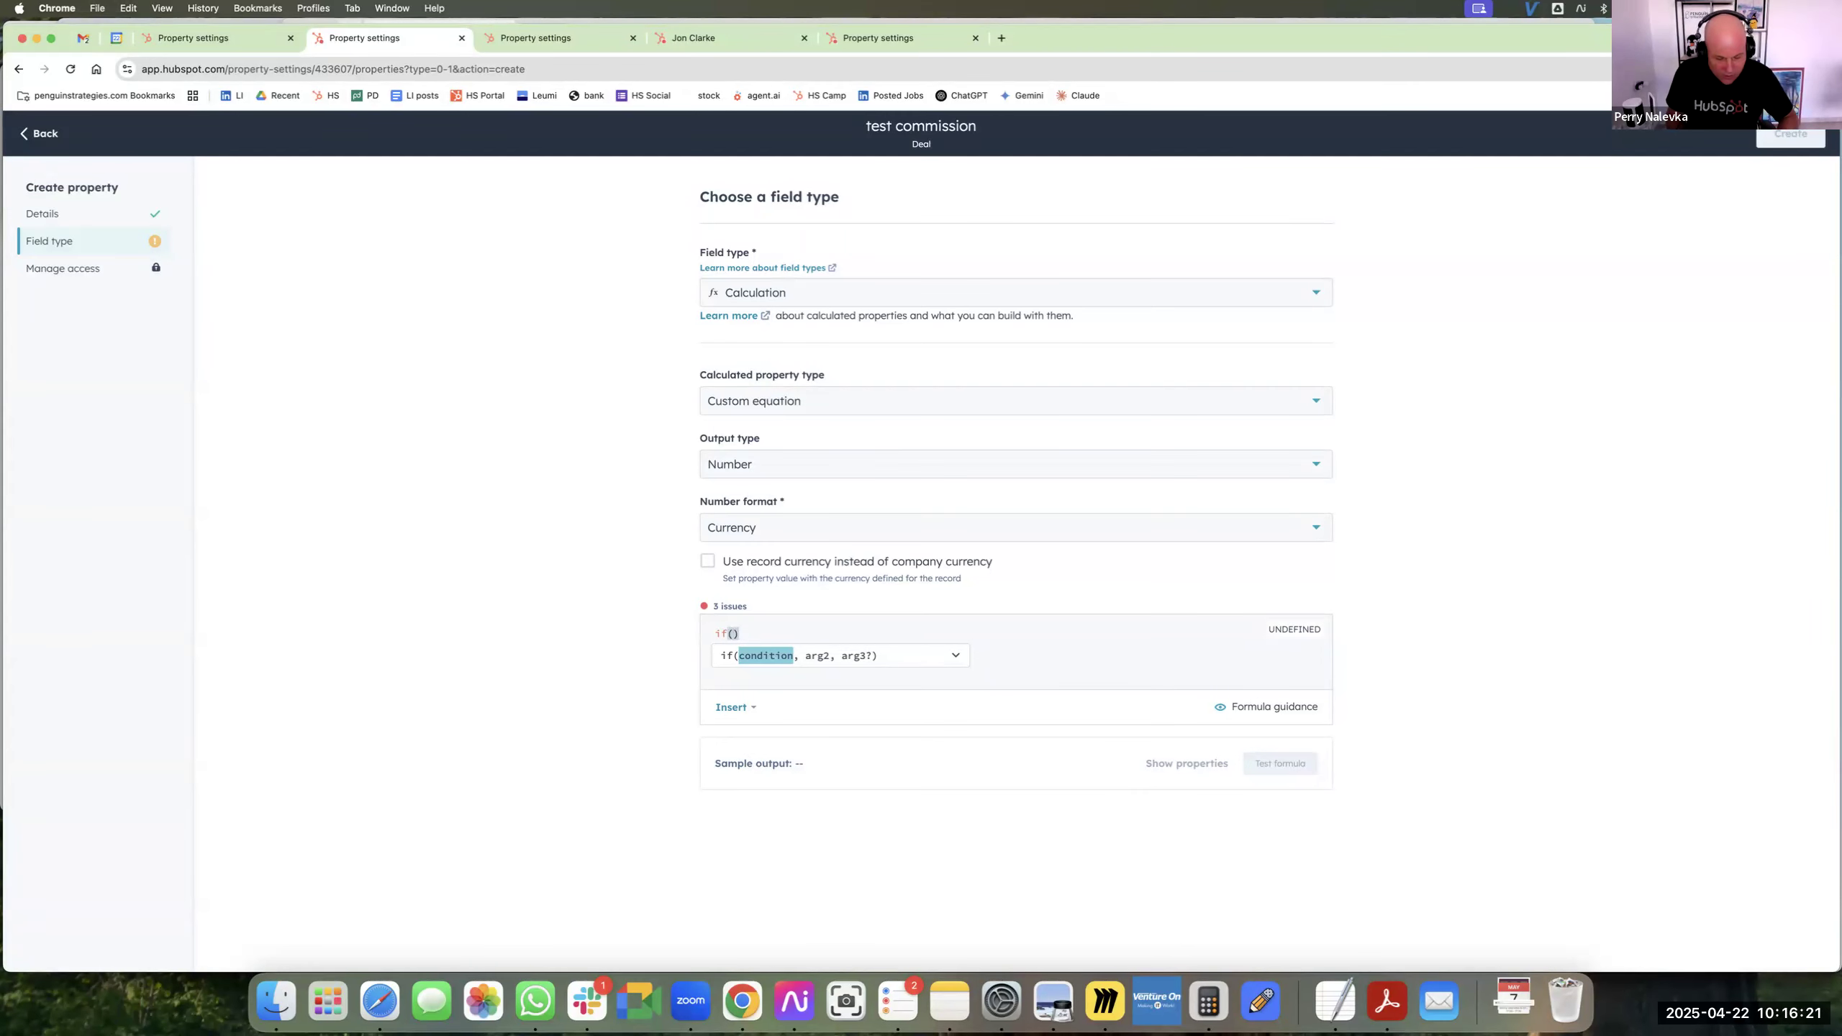
Enter Amount >10000 as the condition of the if function, followed by a comma for the second argument.
text(am)
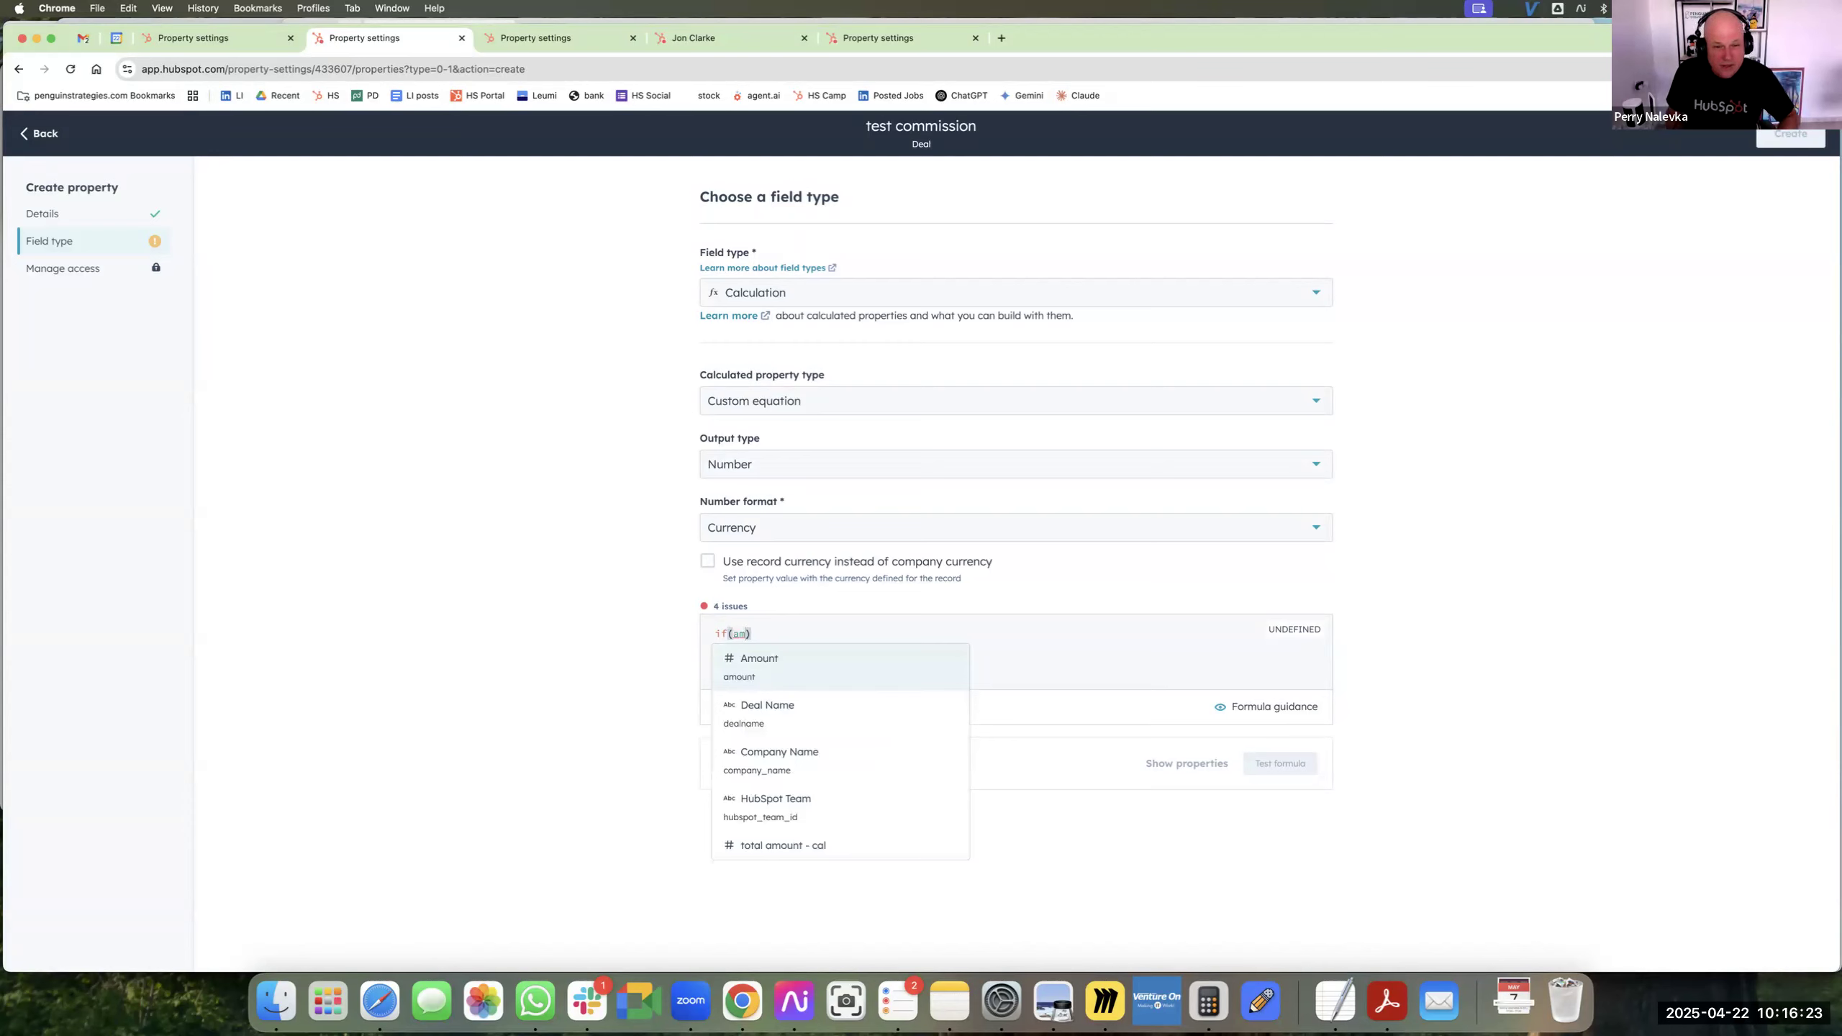
key(Down)
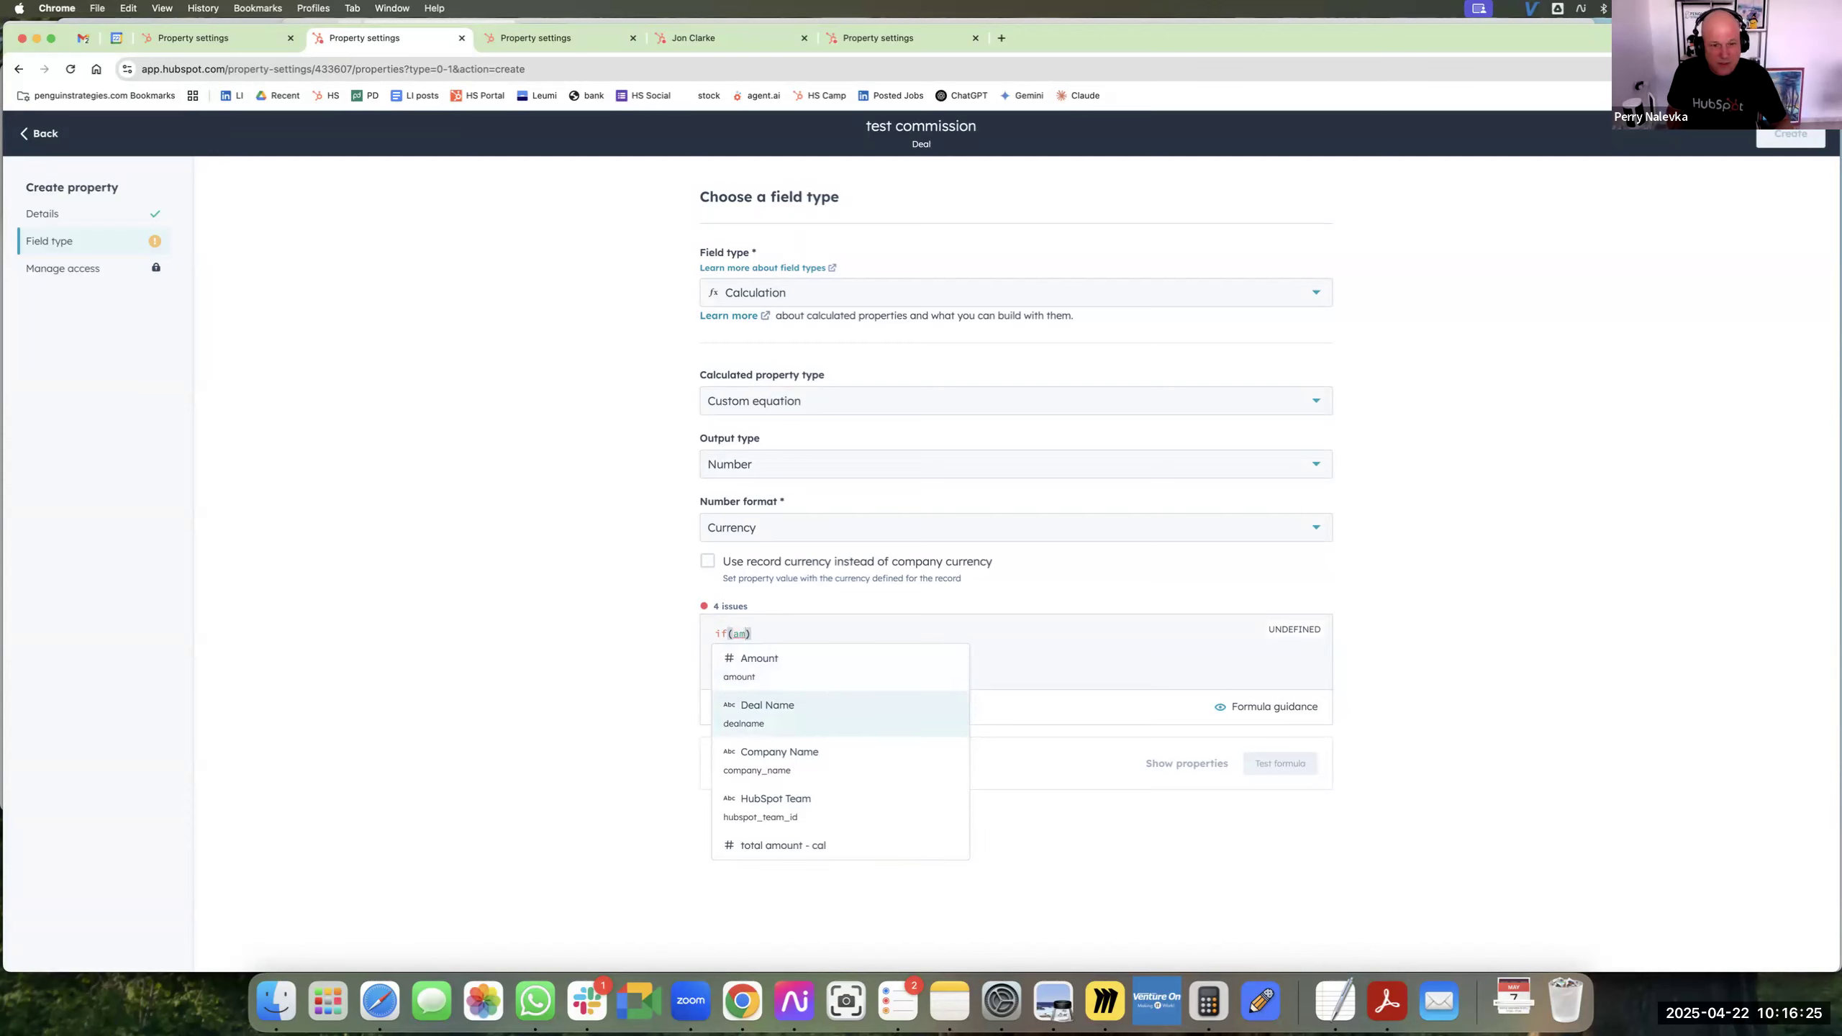
key(Up)
key(Return)
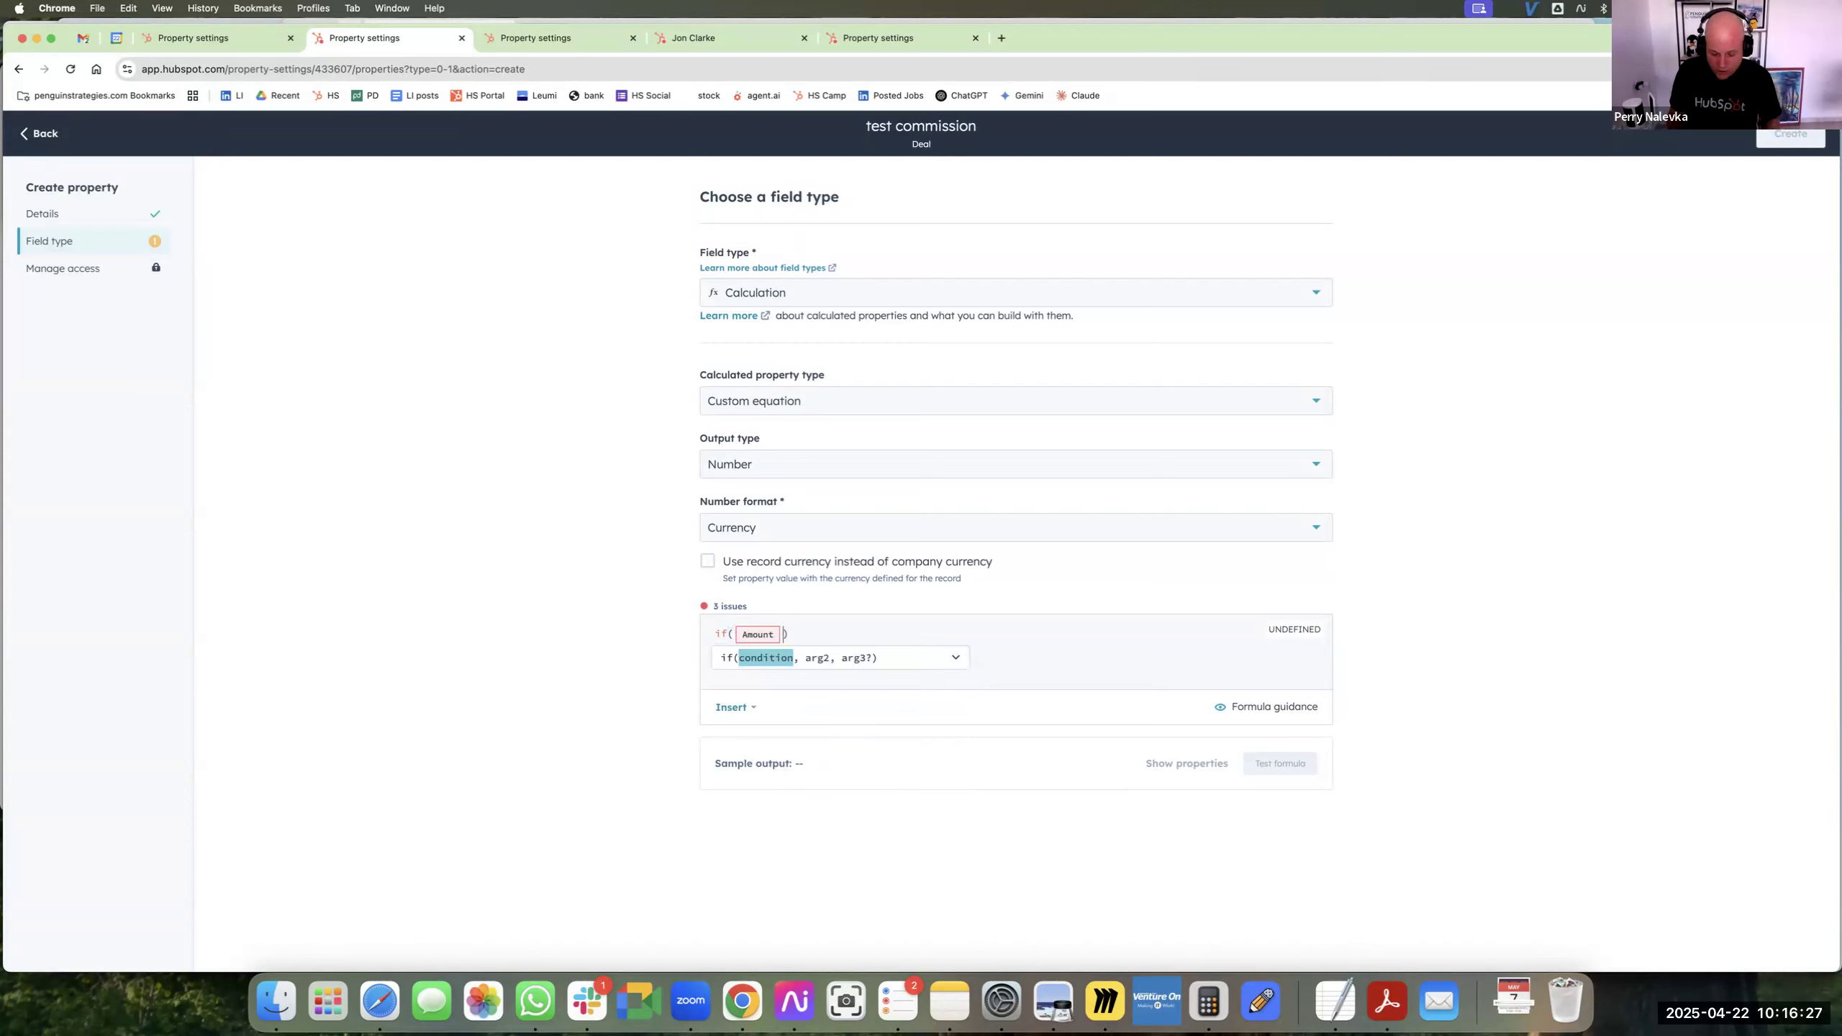
text(>)
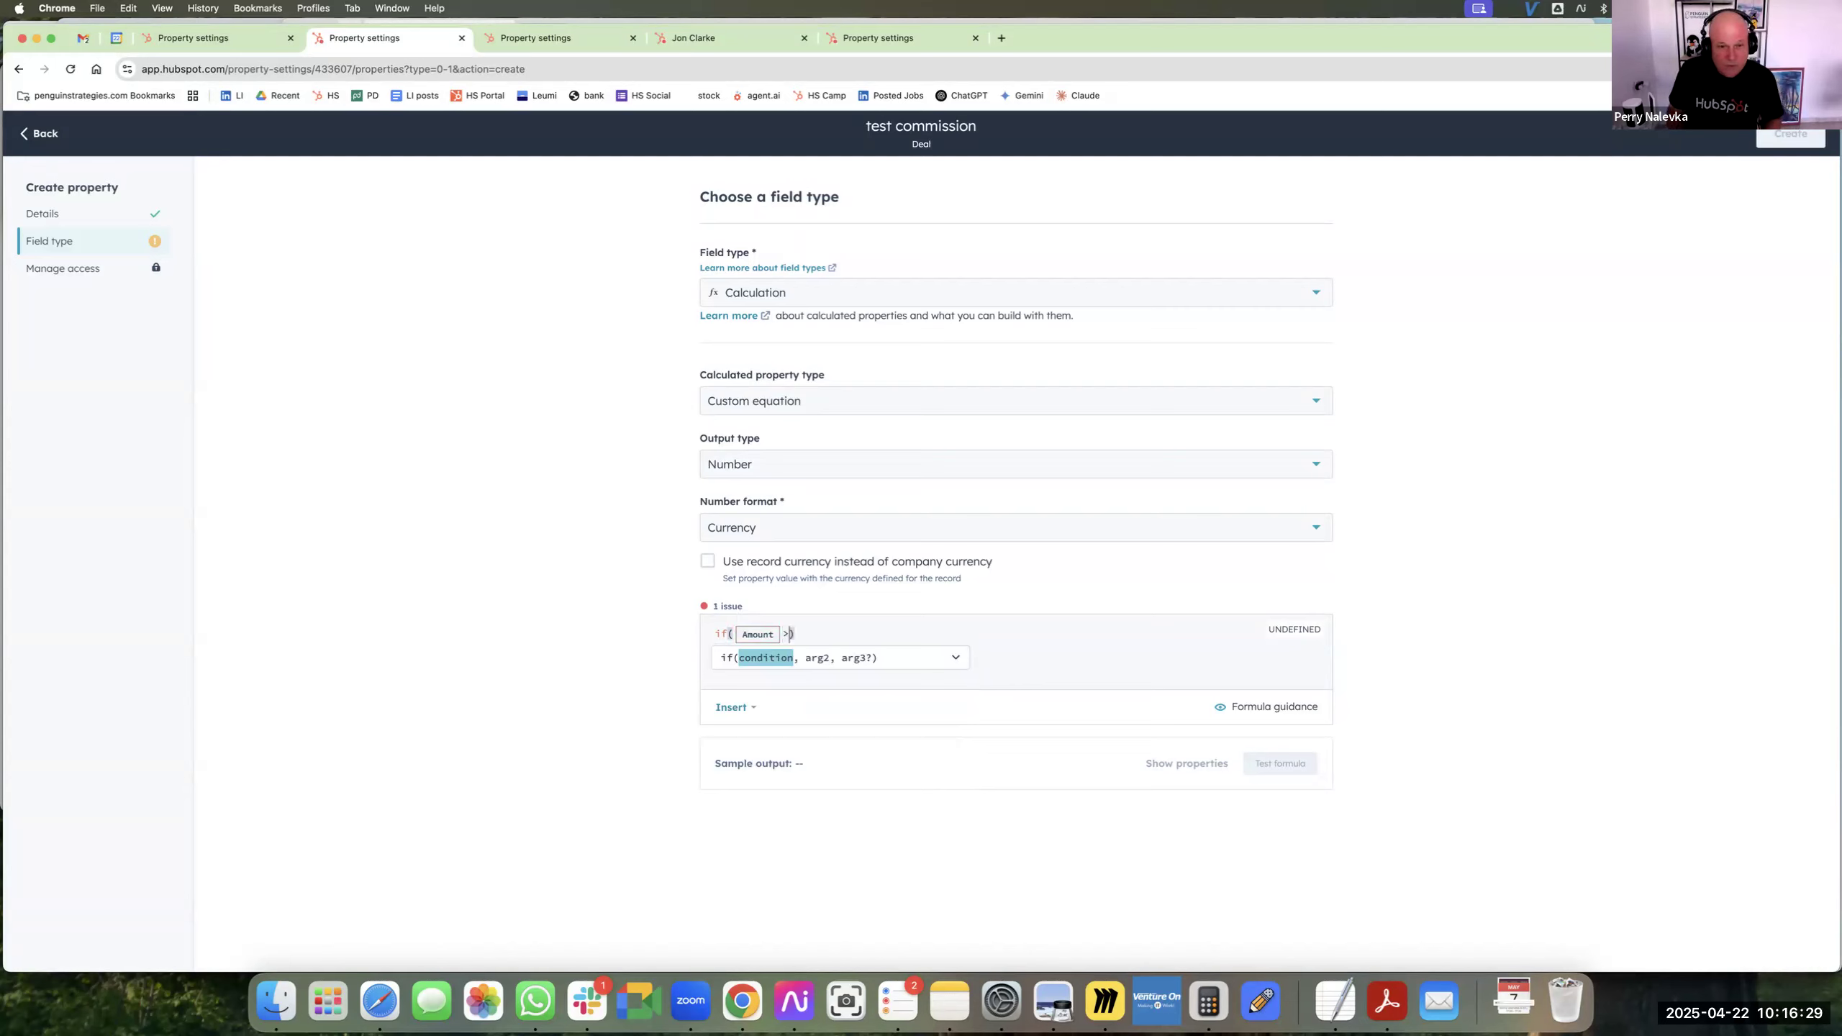
text(10000)
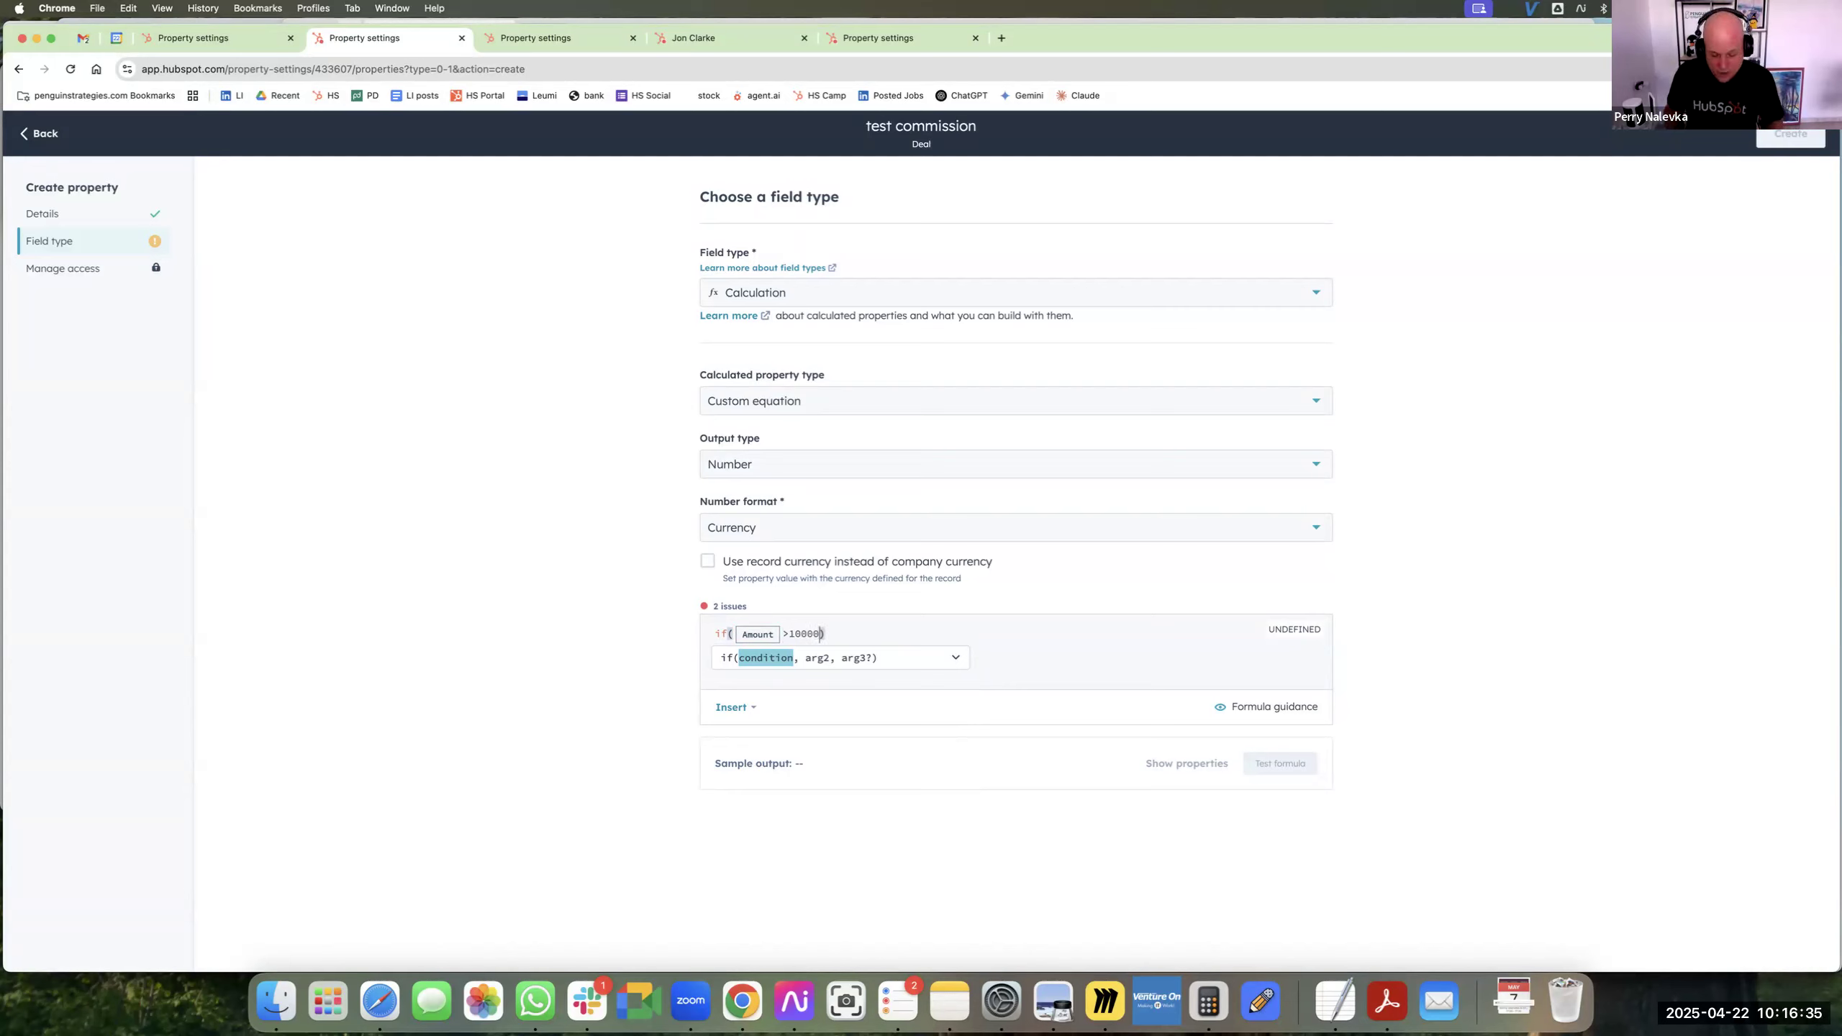
text(,)
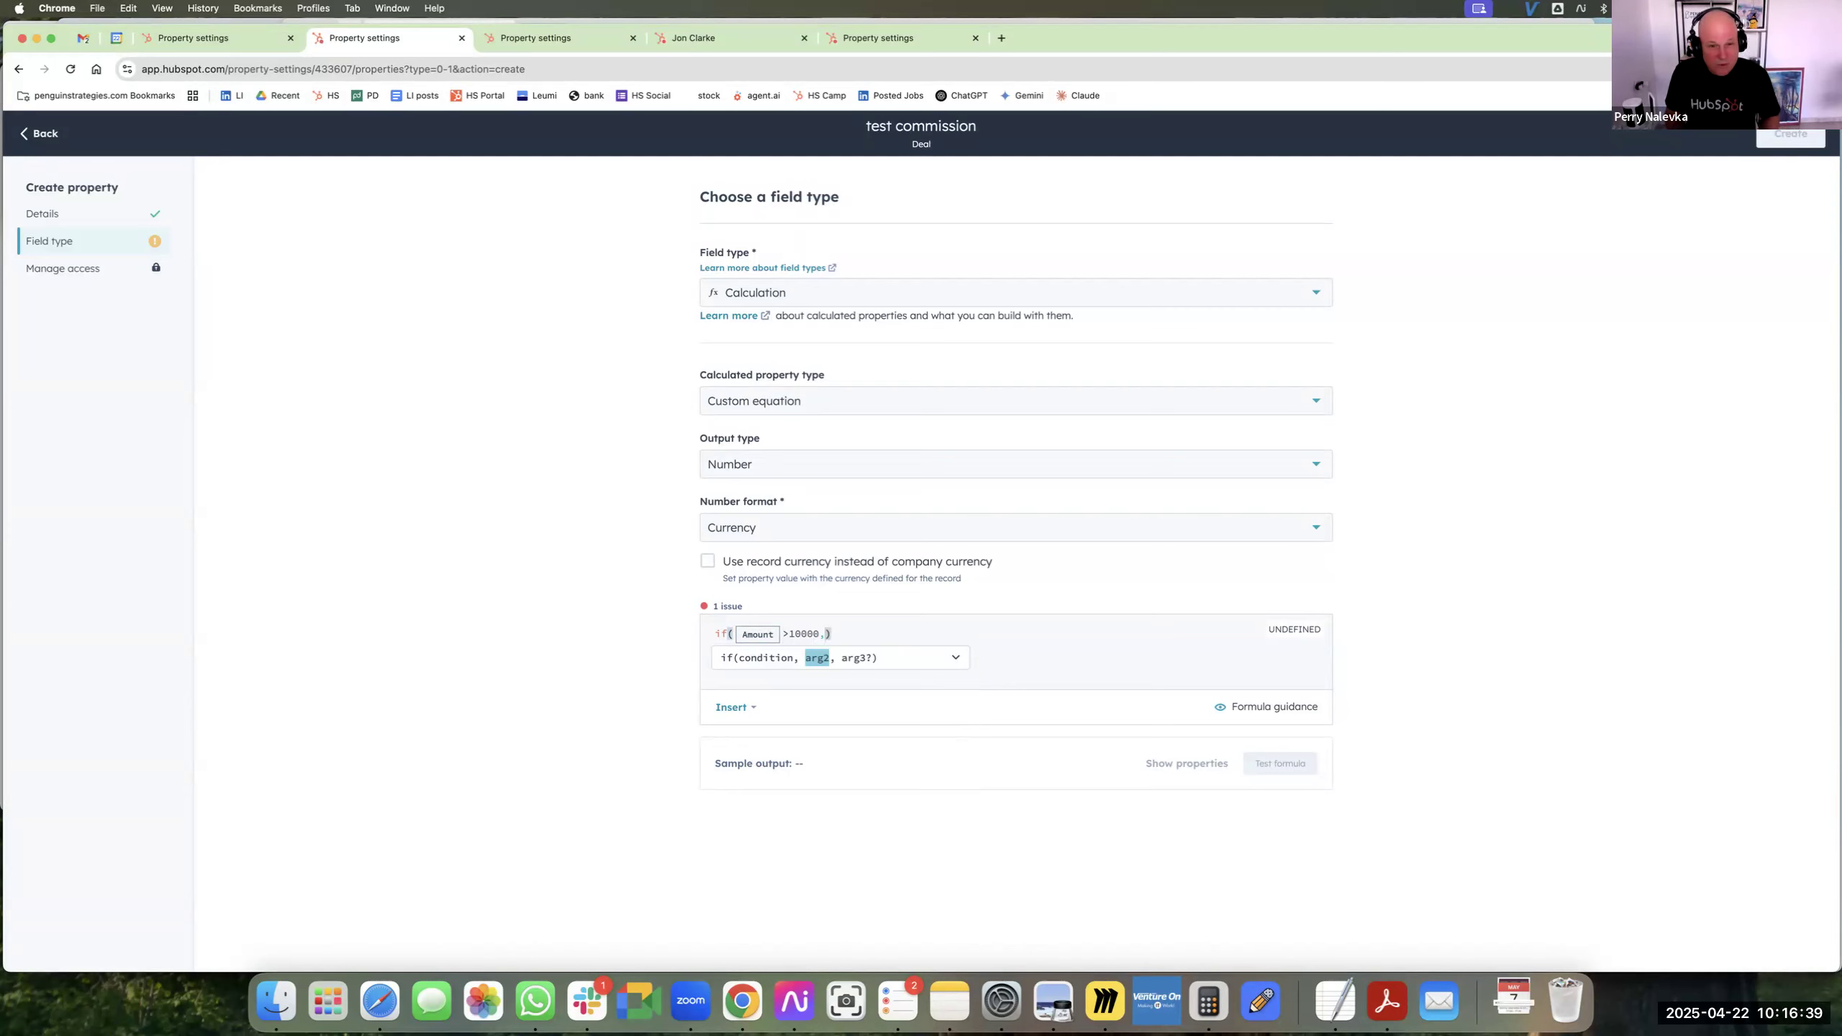
text(amou)
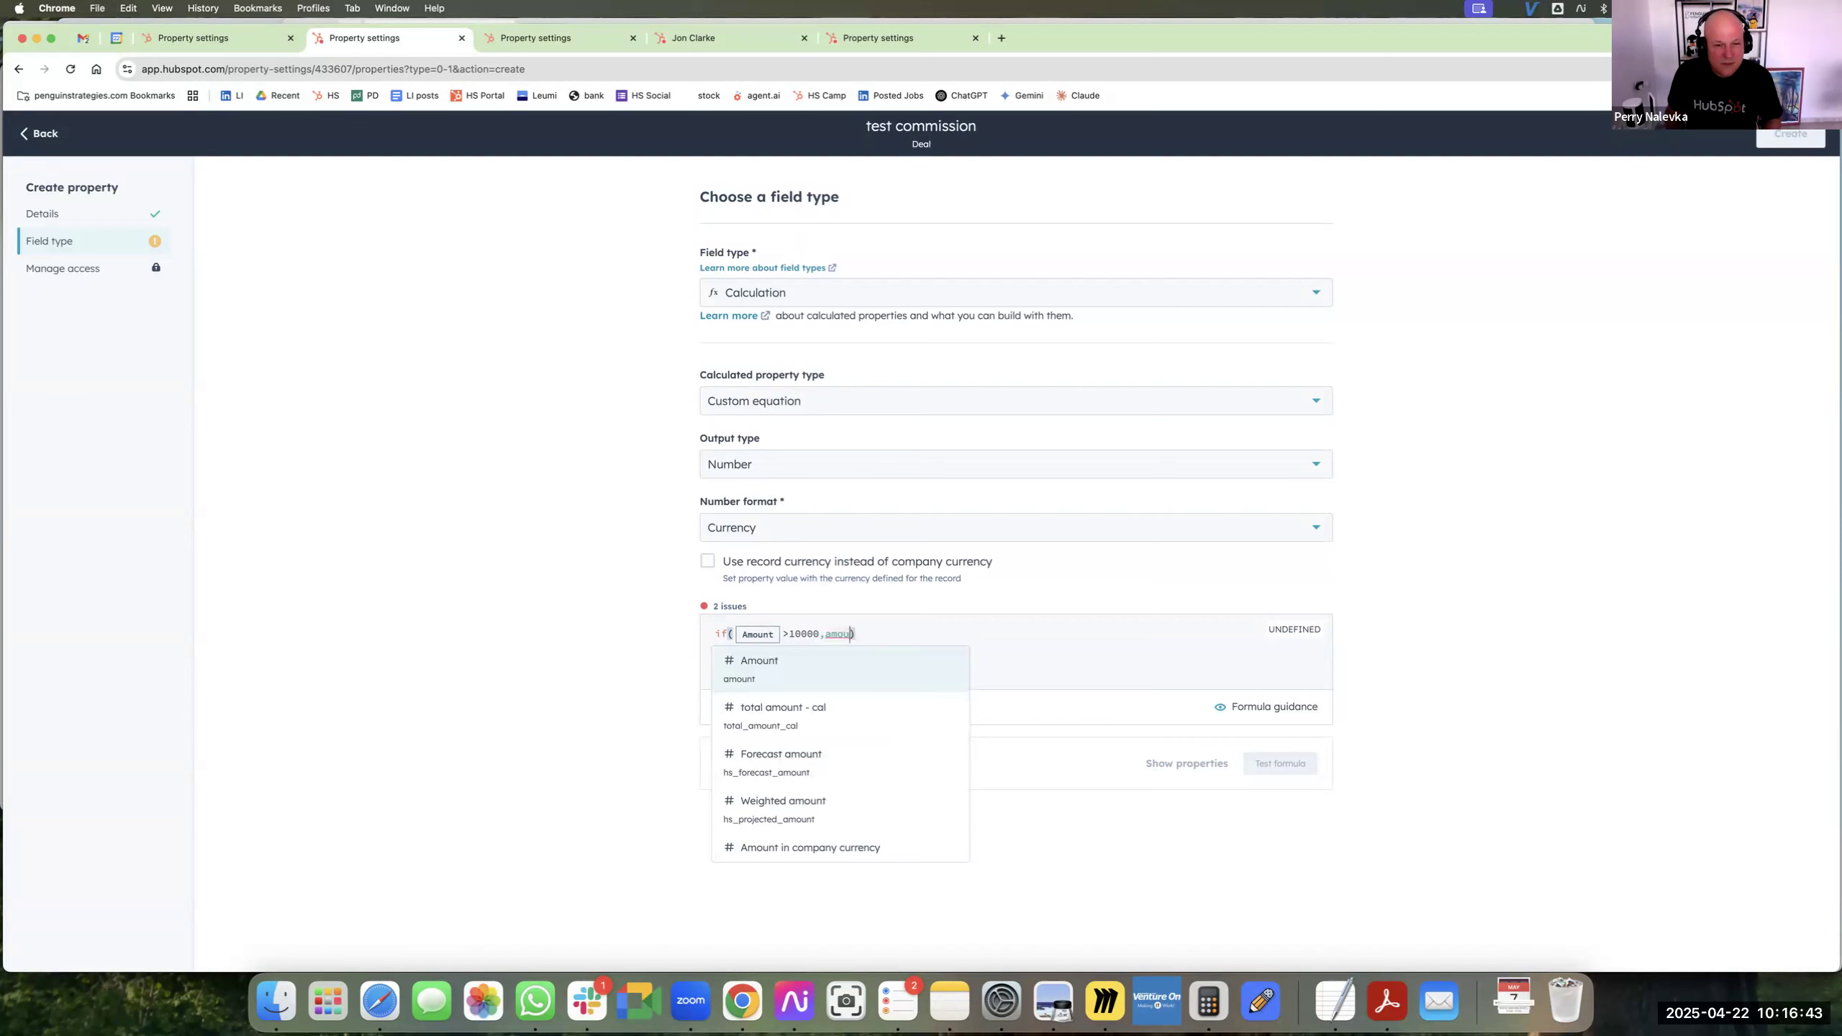
Complete the if function with Amount *0.1 as its second argument and 0 as its third.
key(Return)
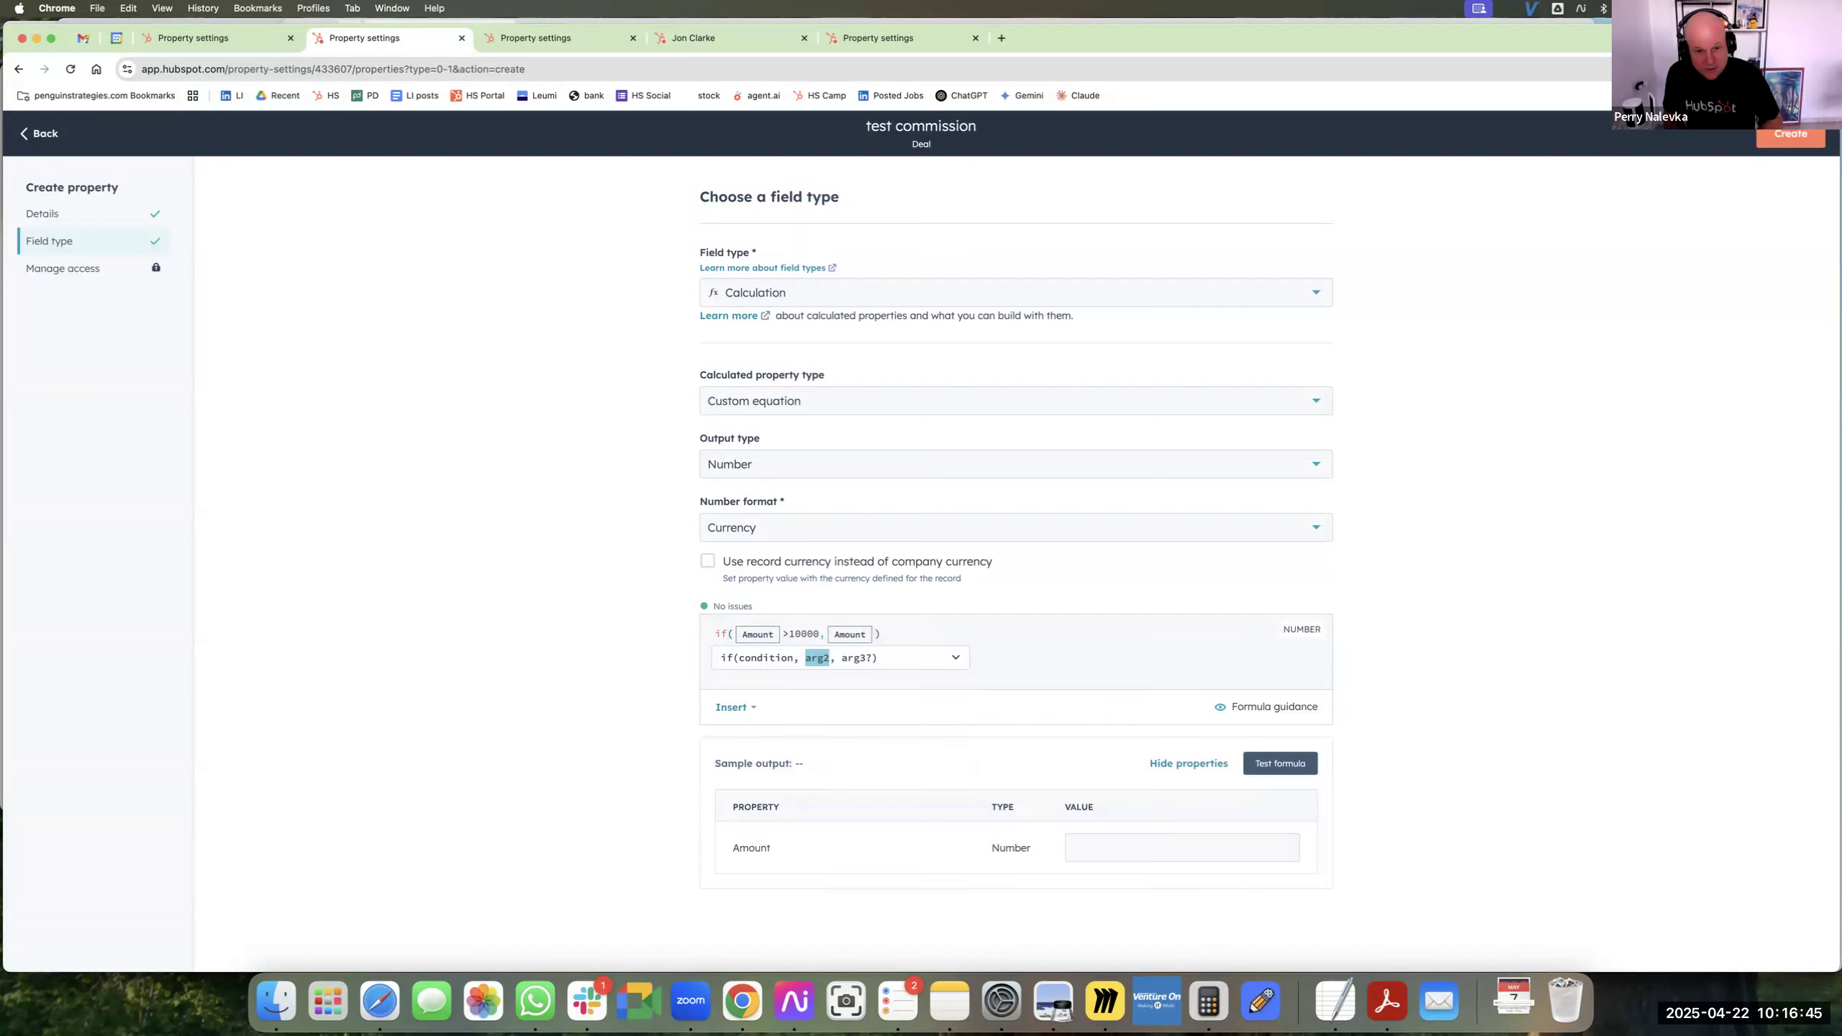
text(*)
text(0.1)
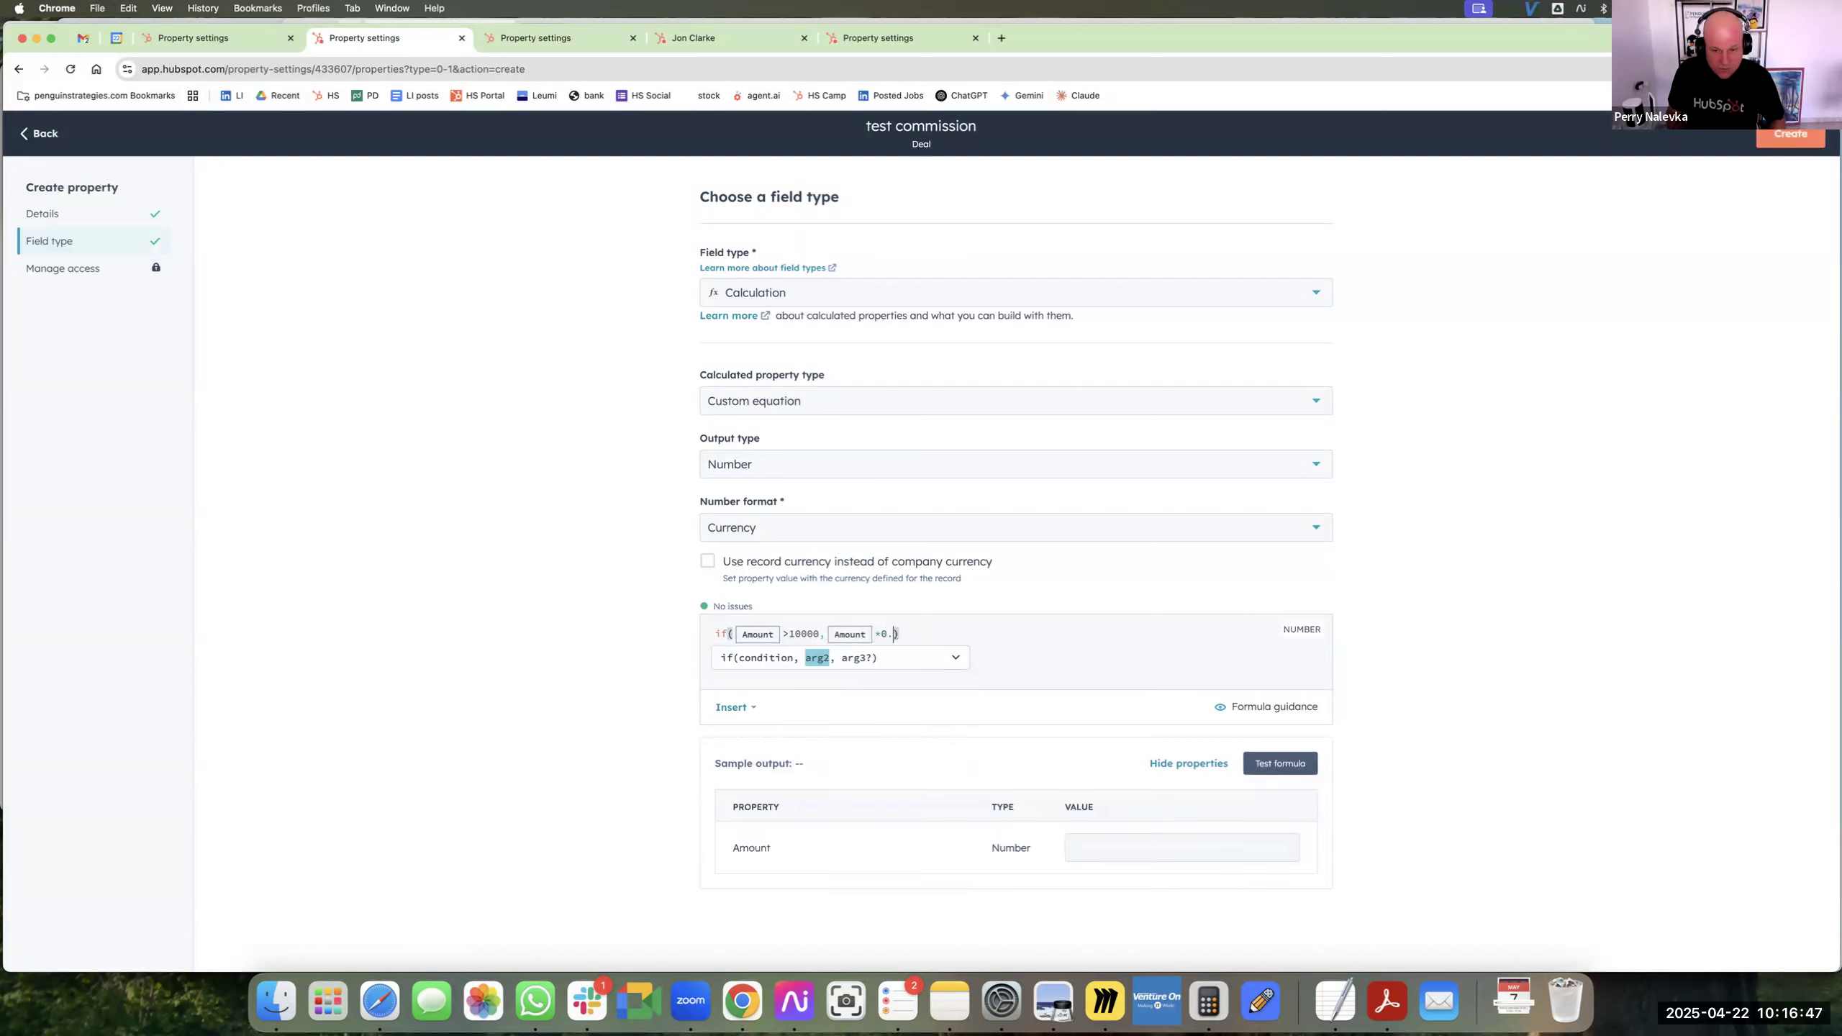
text(,)
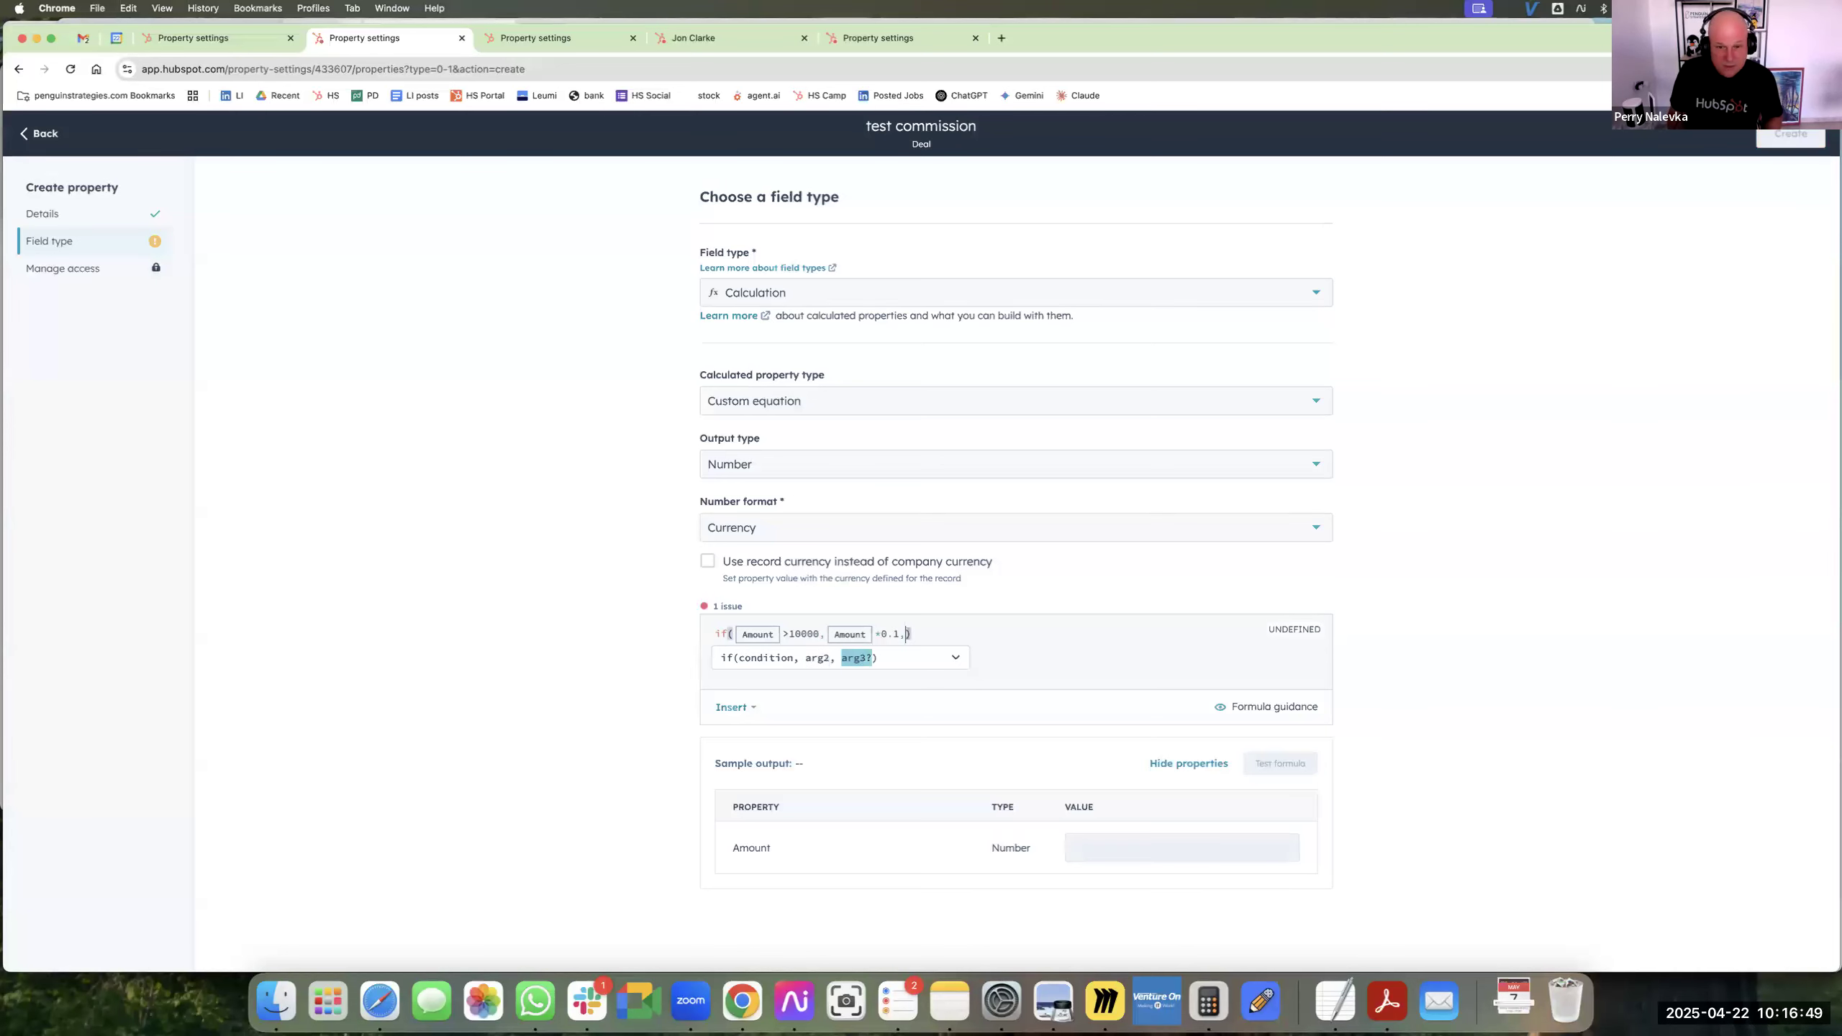
text(0)
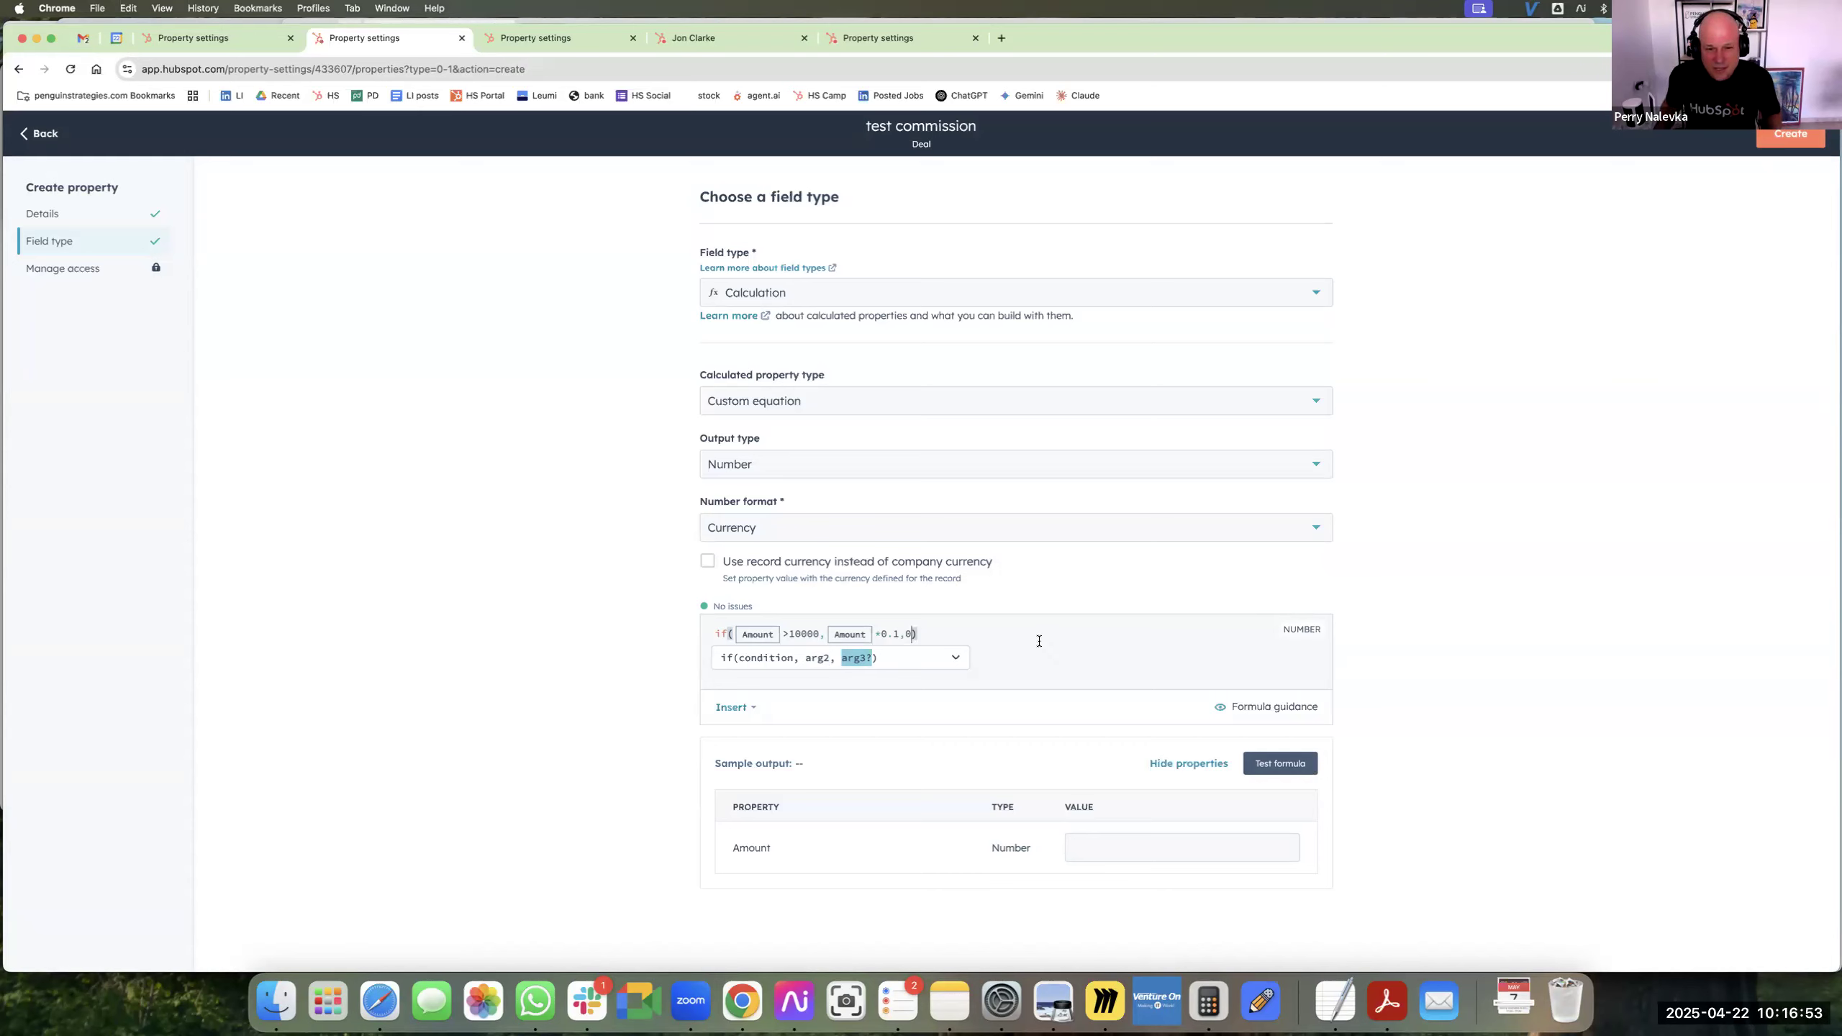
text())
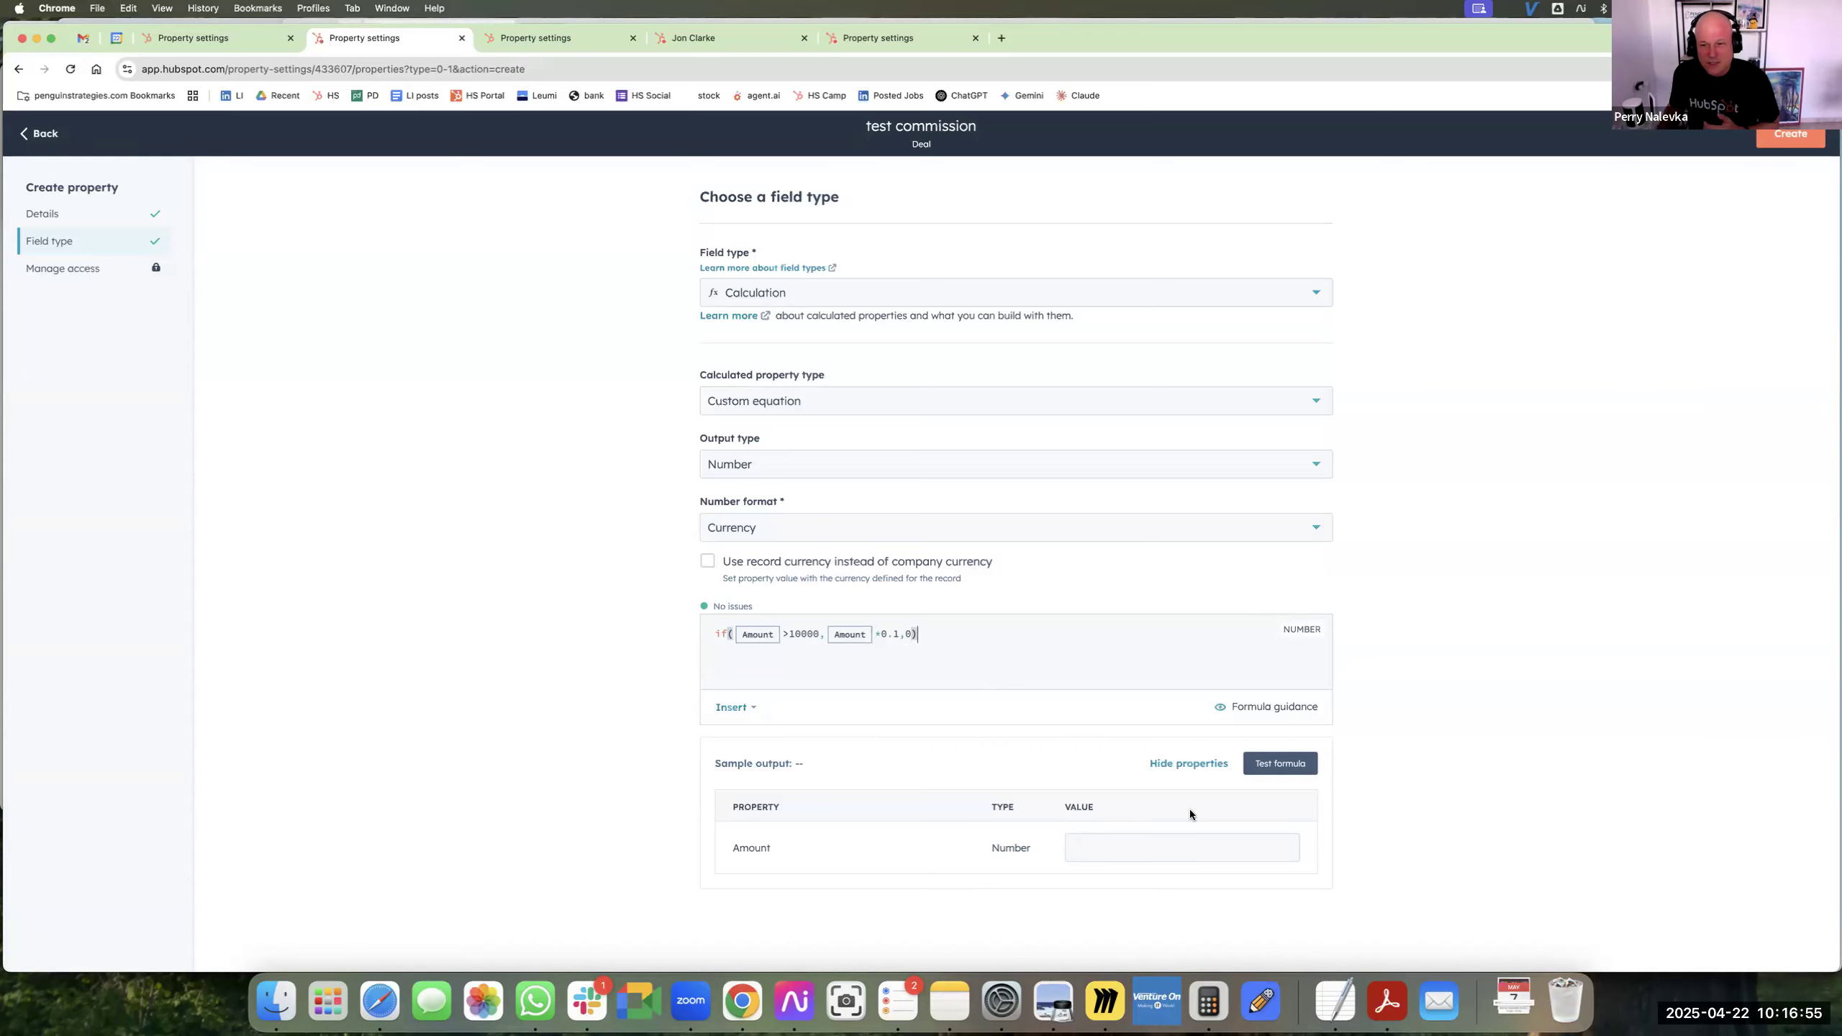
Test the commission formula with an Amount of 5000 and again with 25000, and check the sample output.
click(1148, 848)
text(5000)
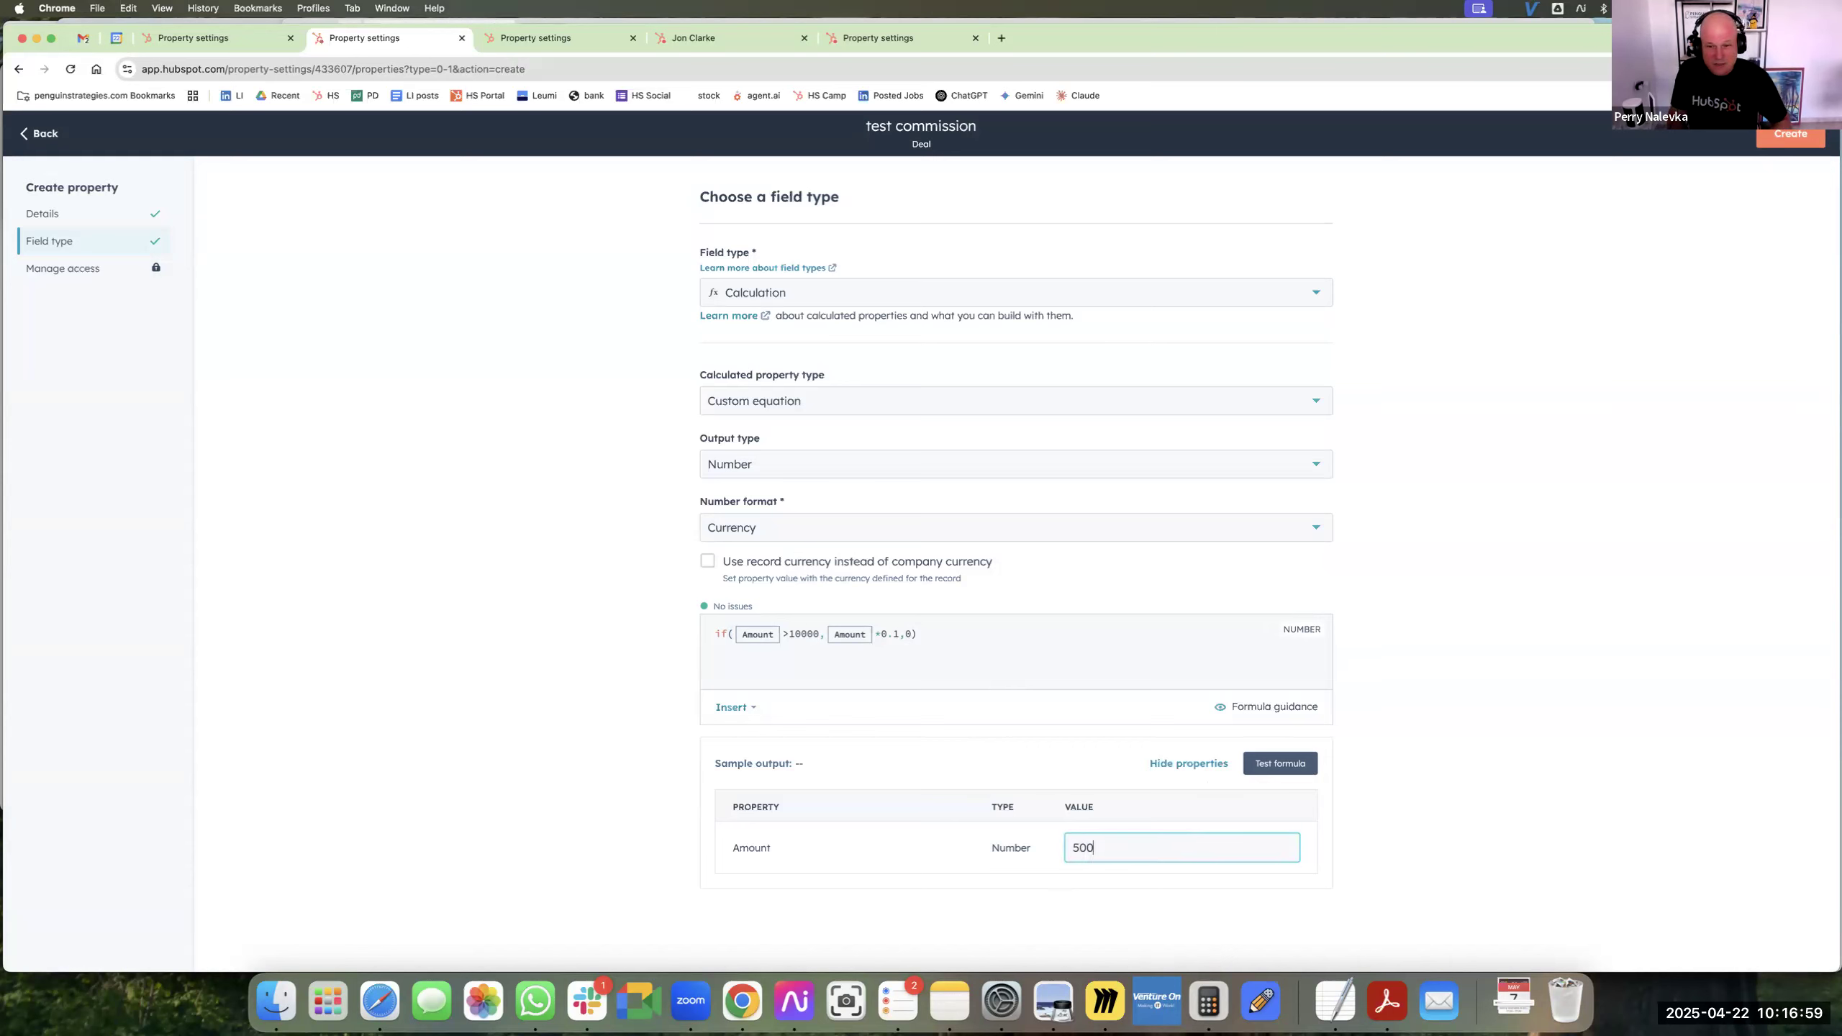
click(1302, 770)
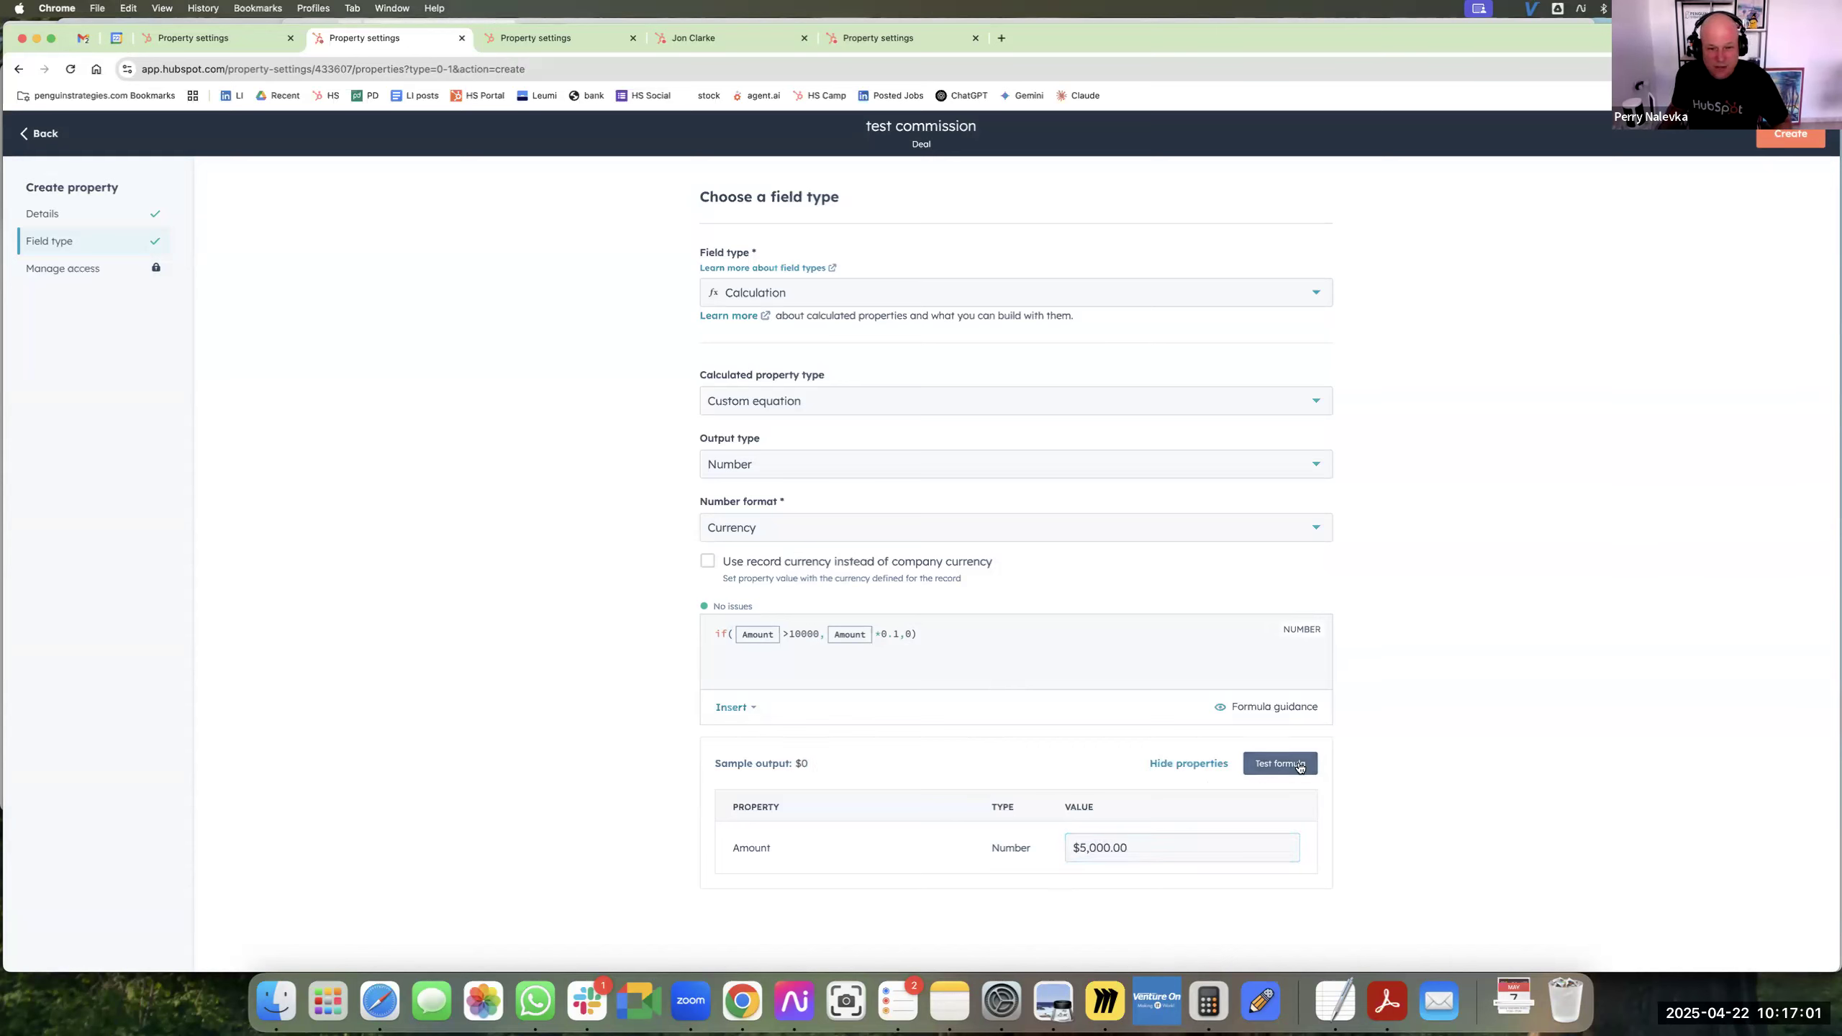
click(1080, 848)
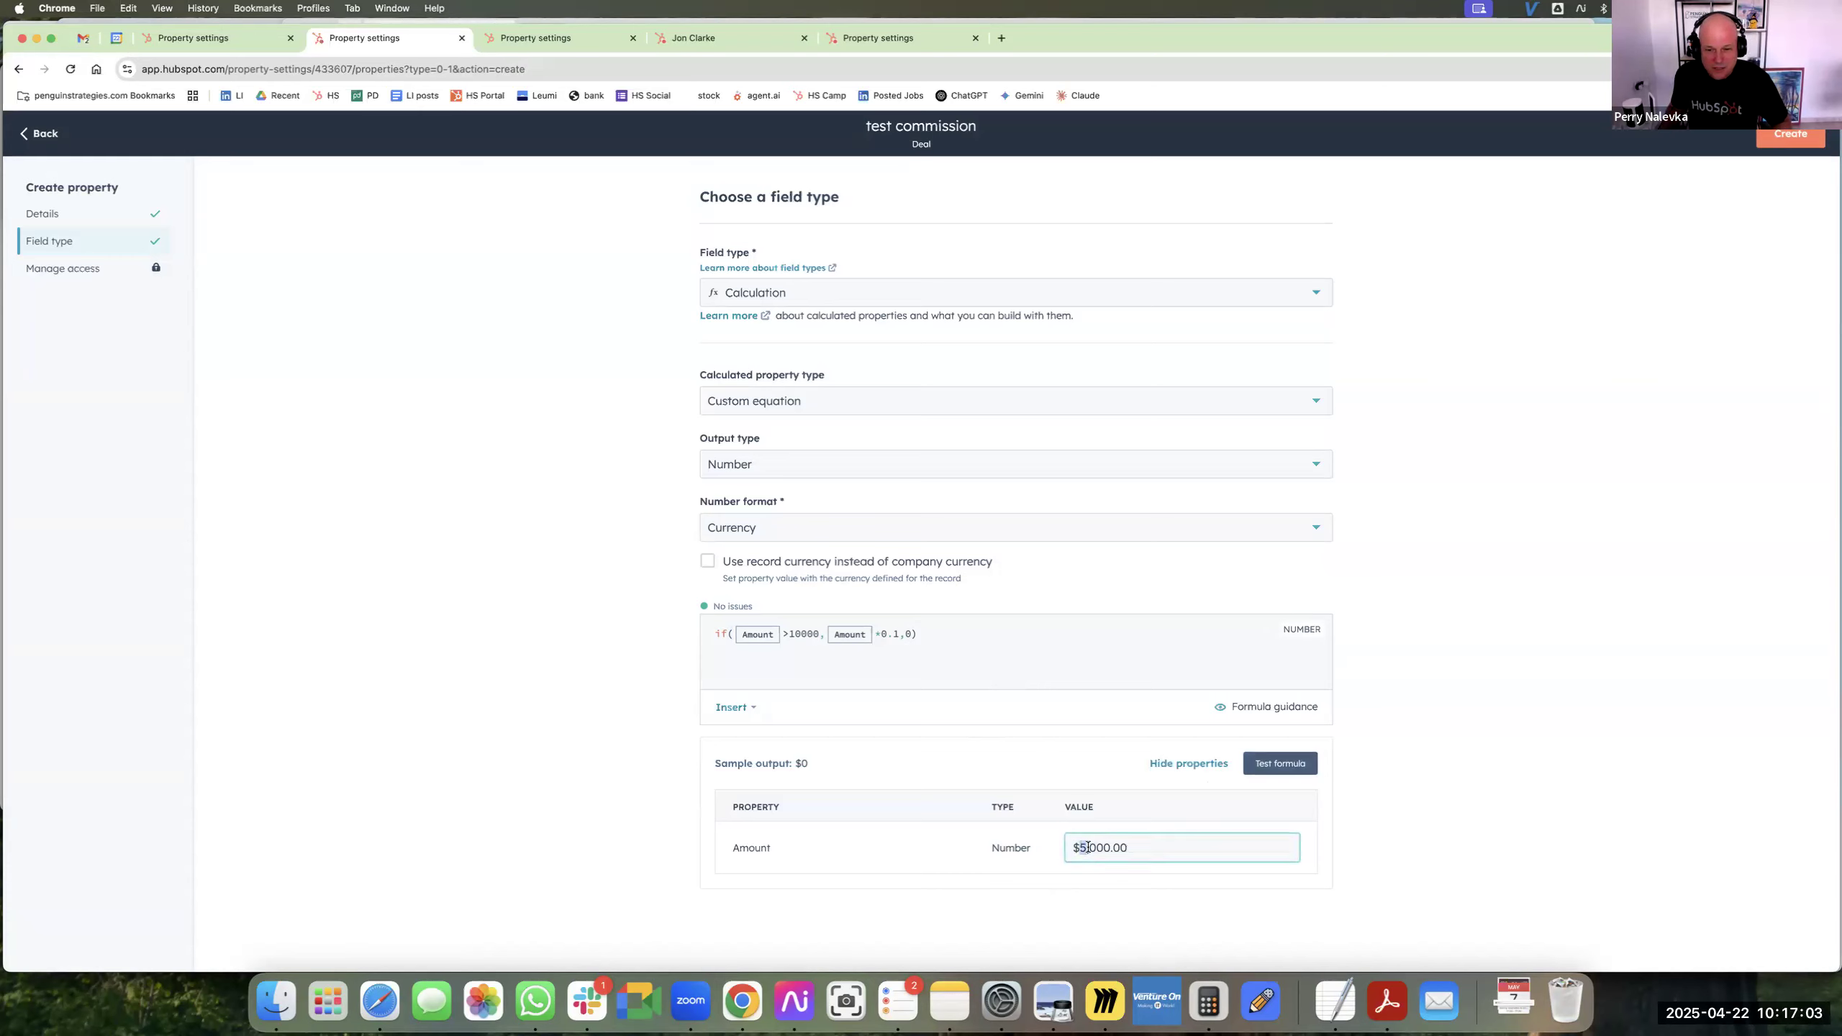
text(2)
click(1280, 763)
drag(821, 763, 787, 764)
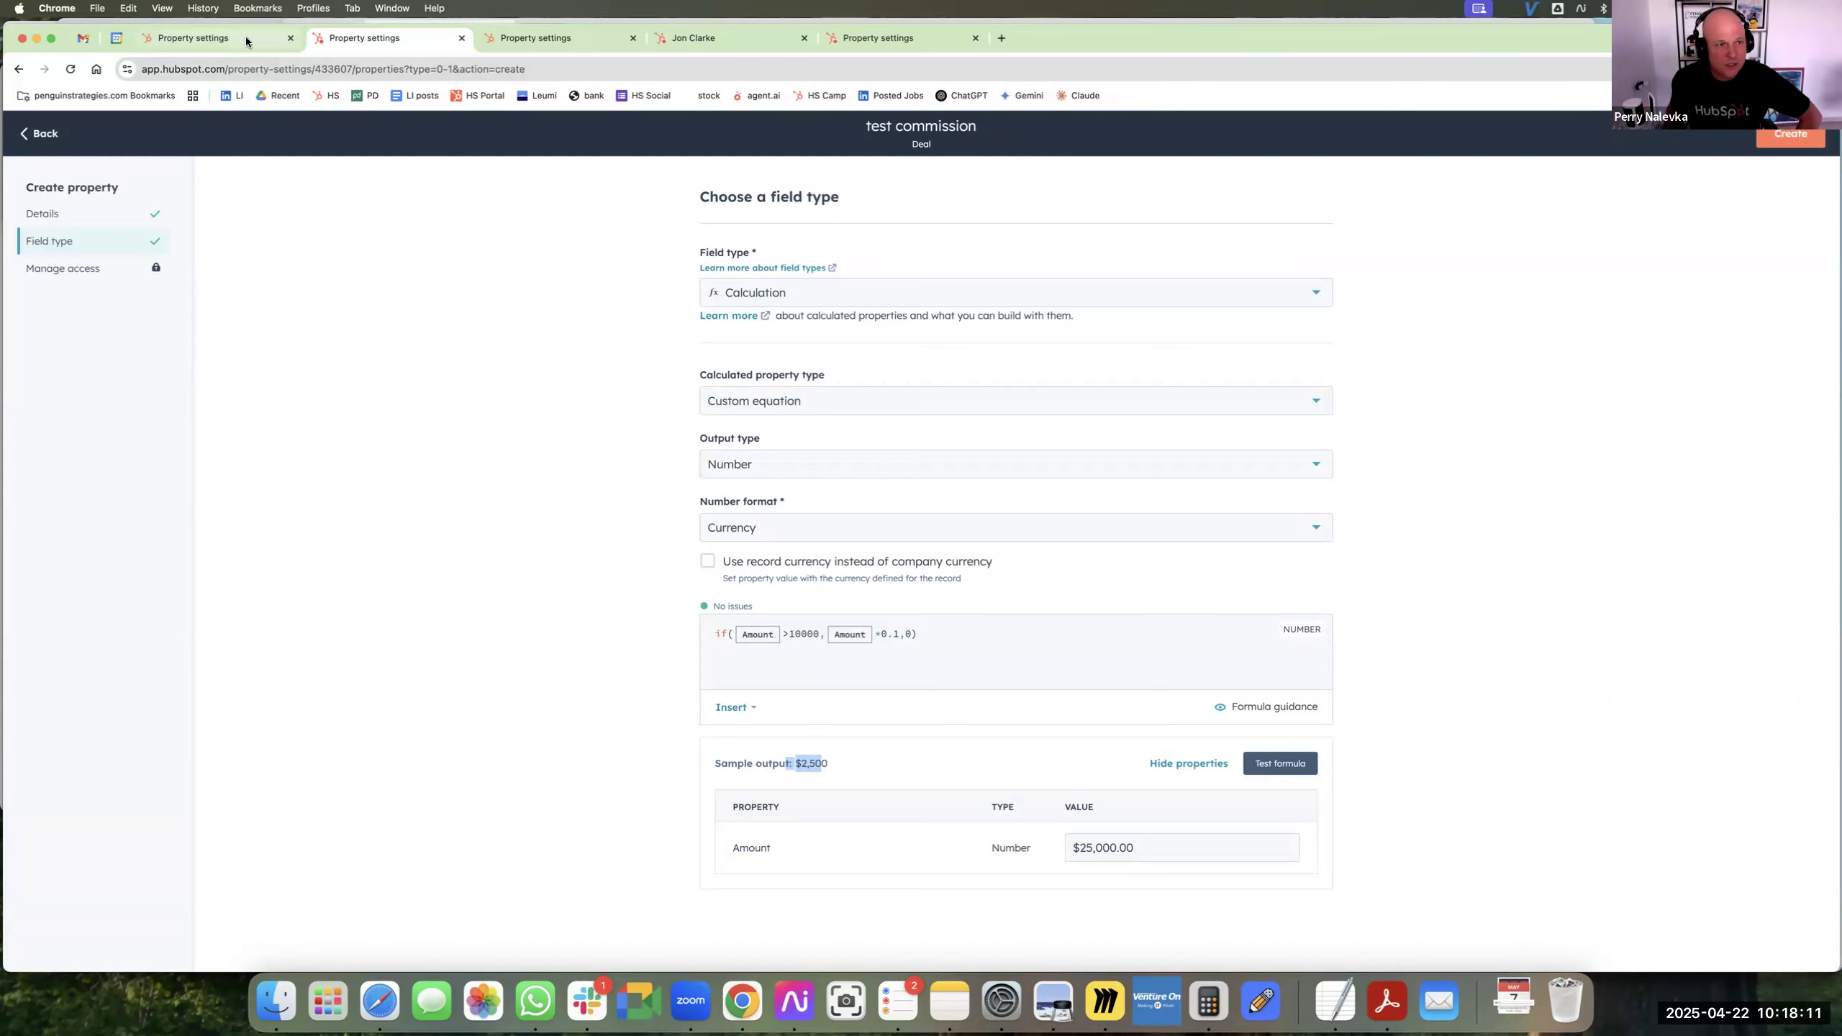
Leave the commission property without creating it and open the Companies list in the CRM.
click(53, 145)
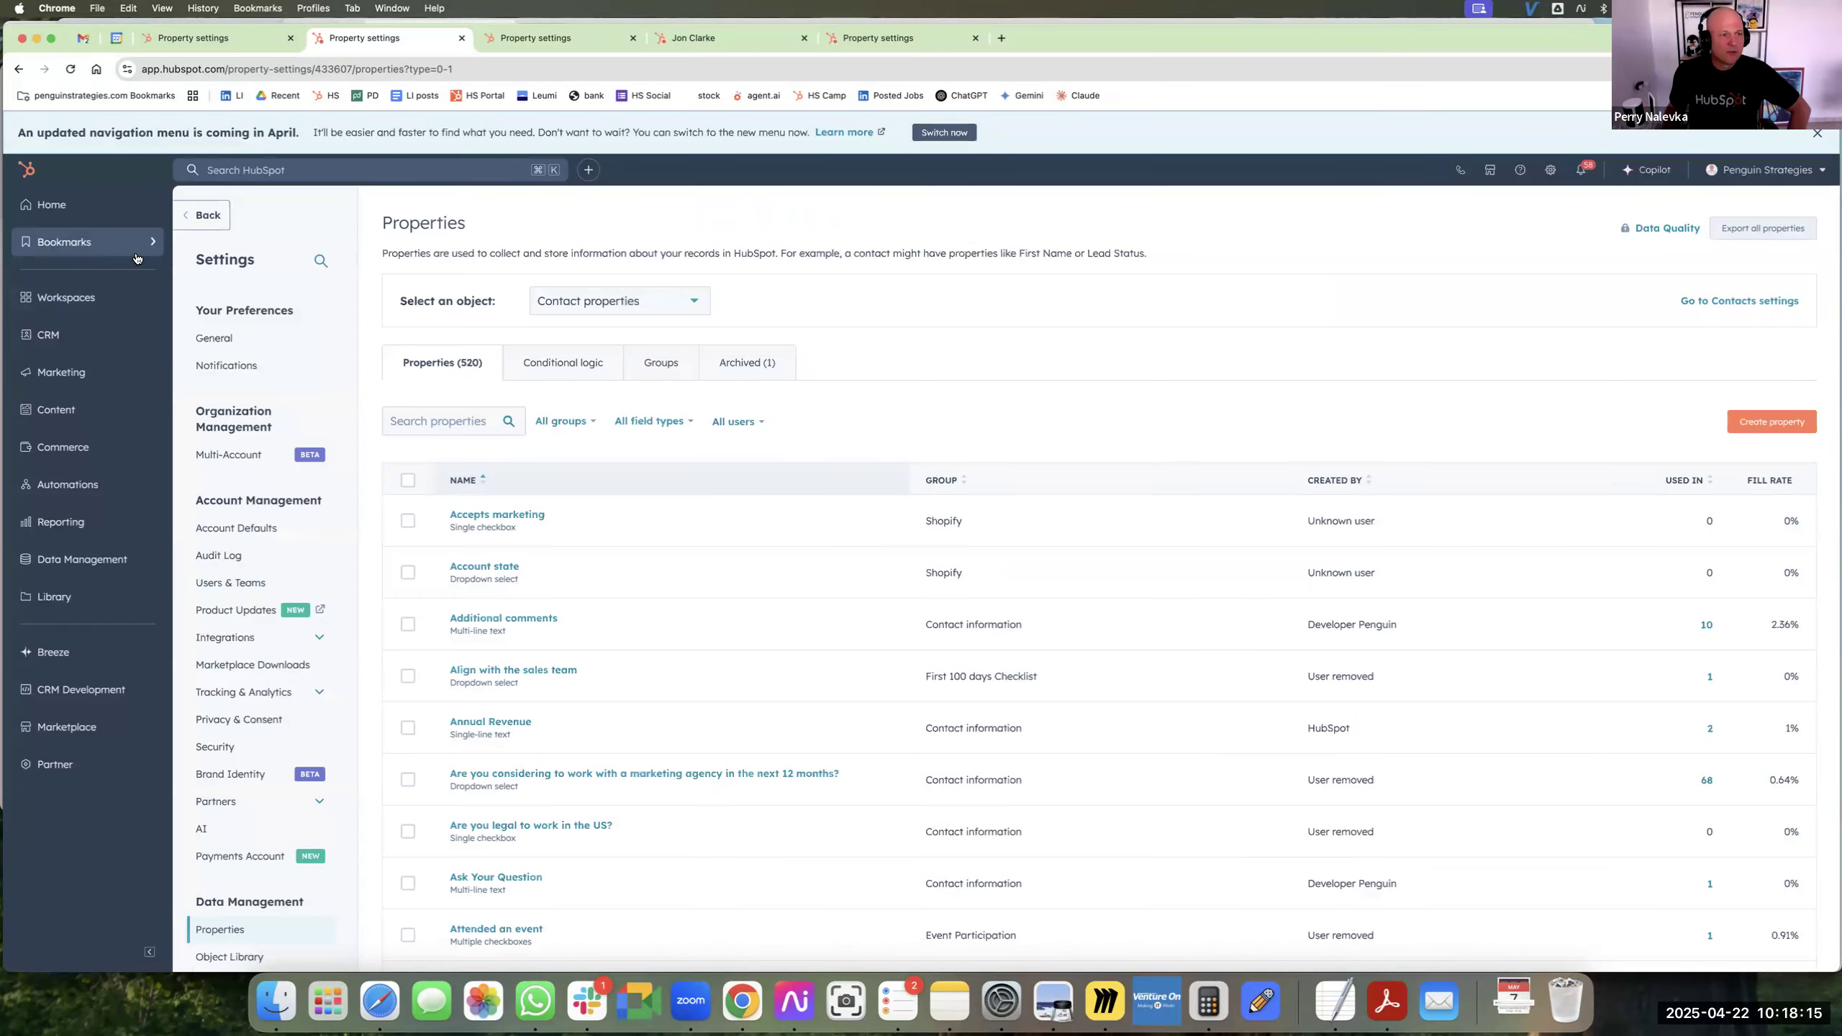
mouse_move(136, 255)
click(257, 404)
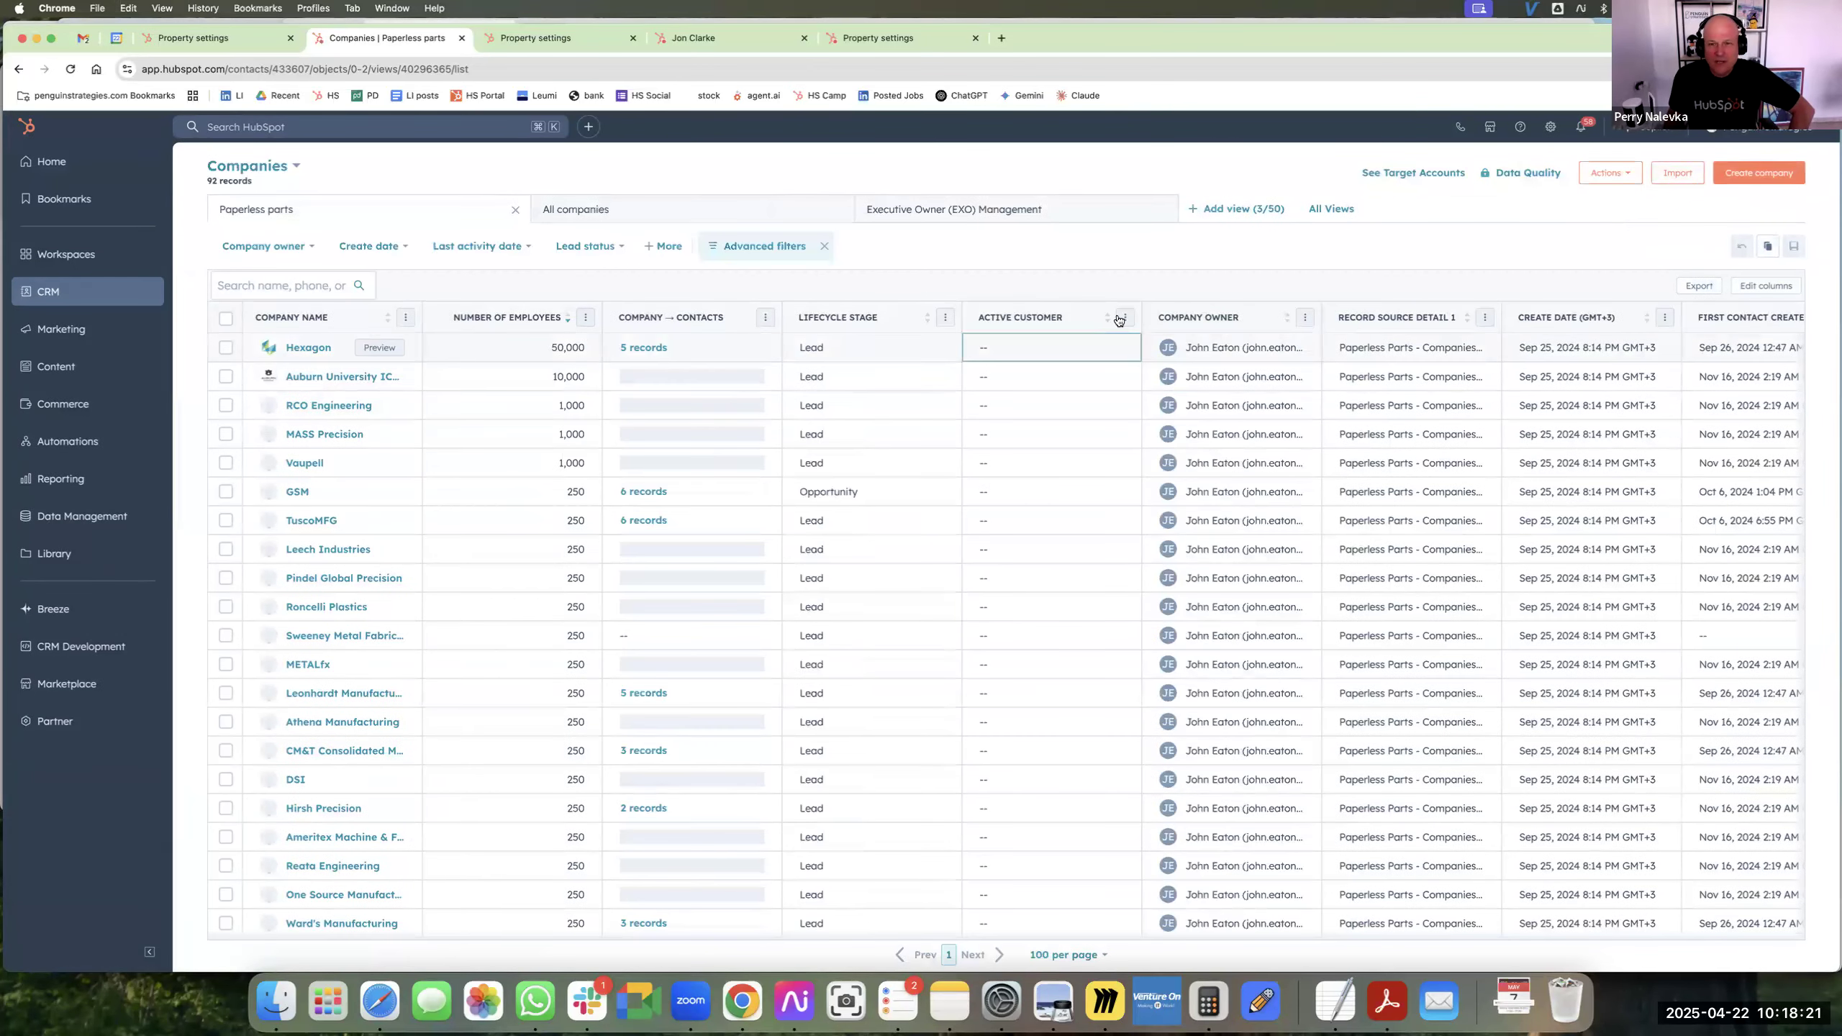
Start a new company property from the Active Customer column of the list and set its field type to Number.
click(1128, 360)
click(1184, 448)
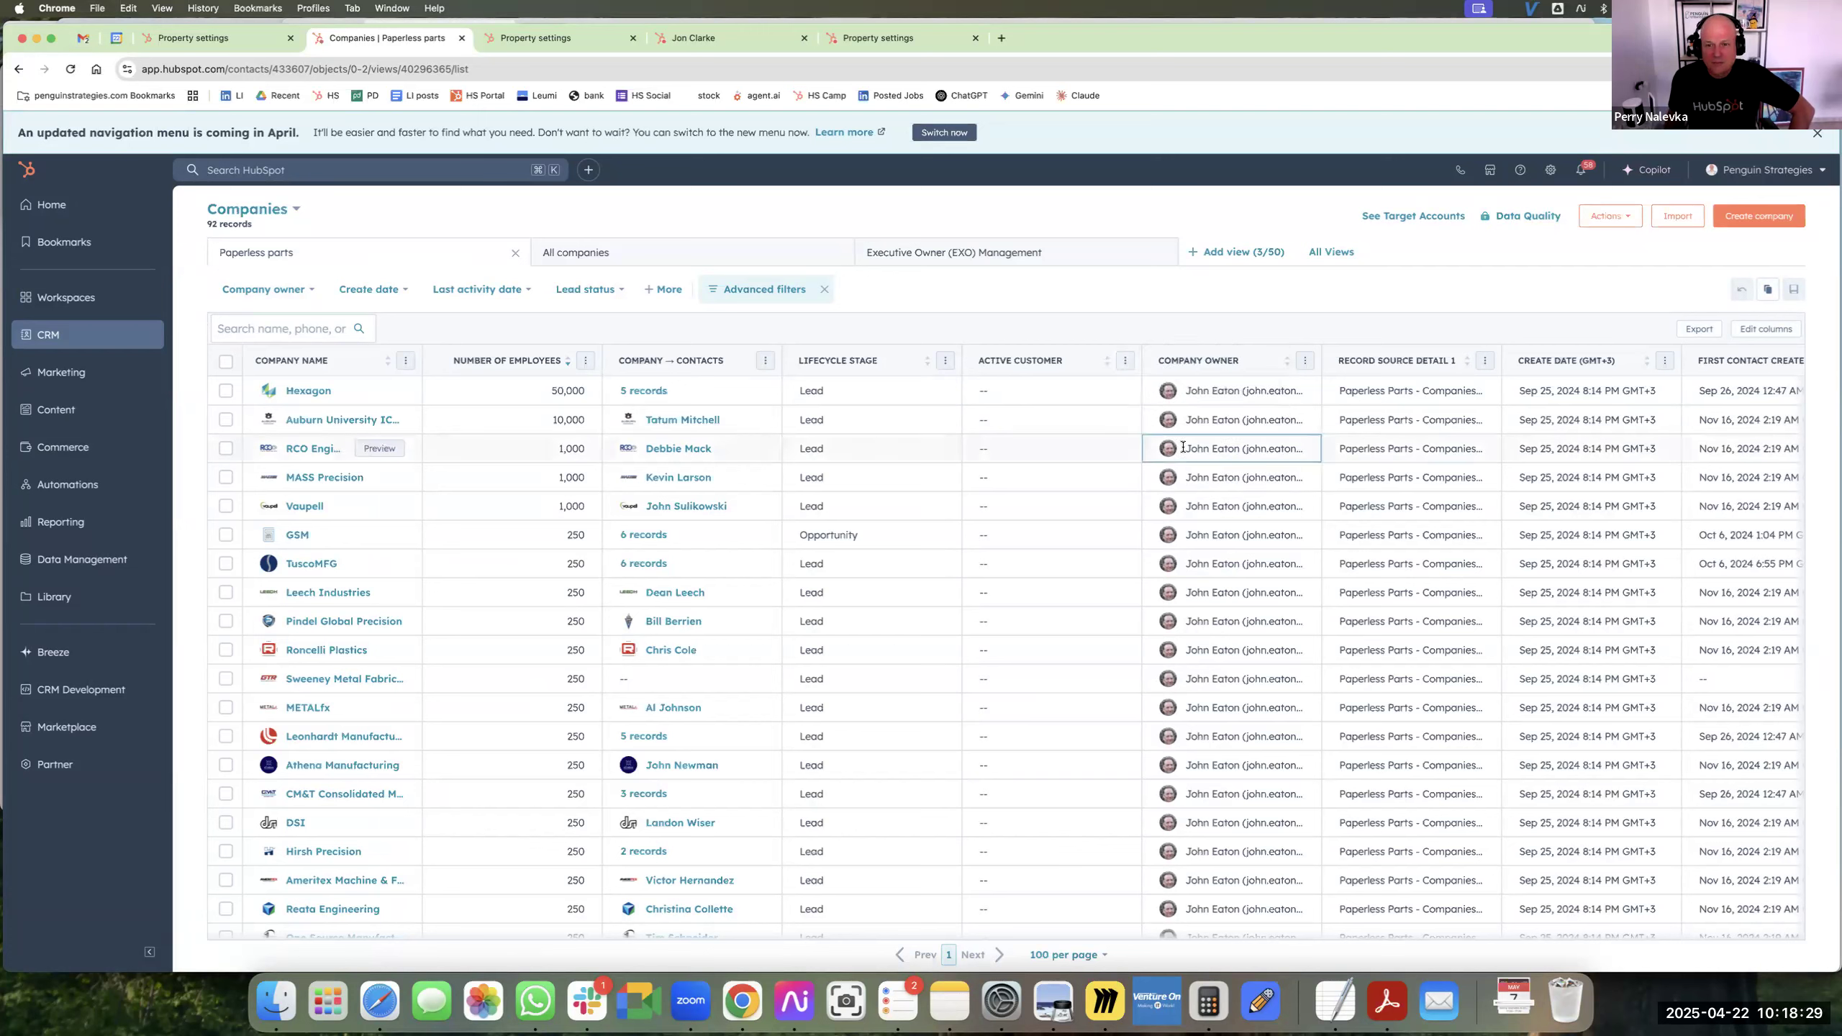
click(1321, 638)
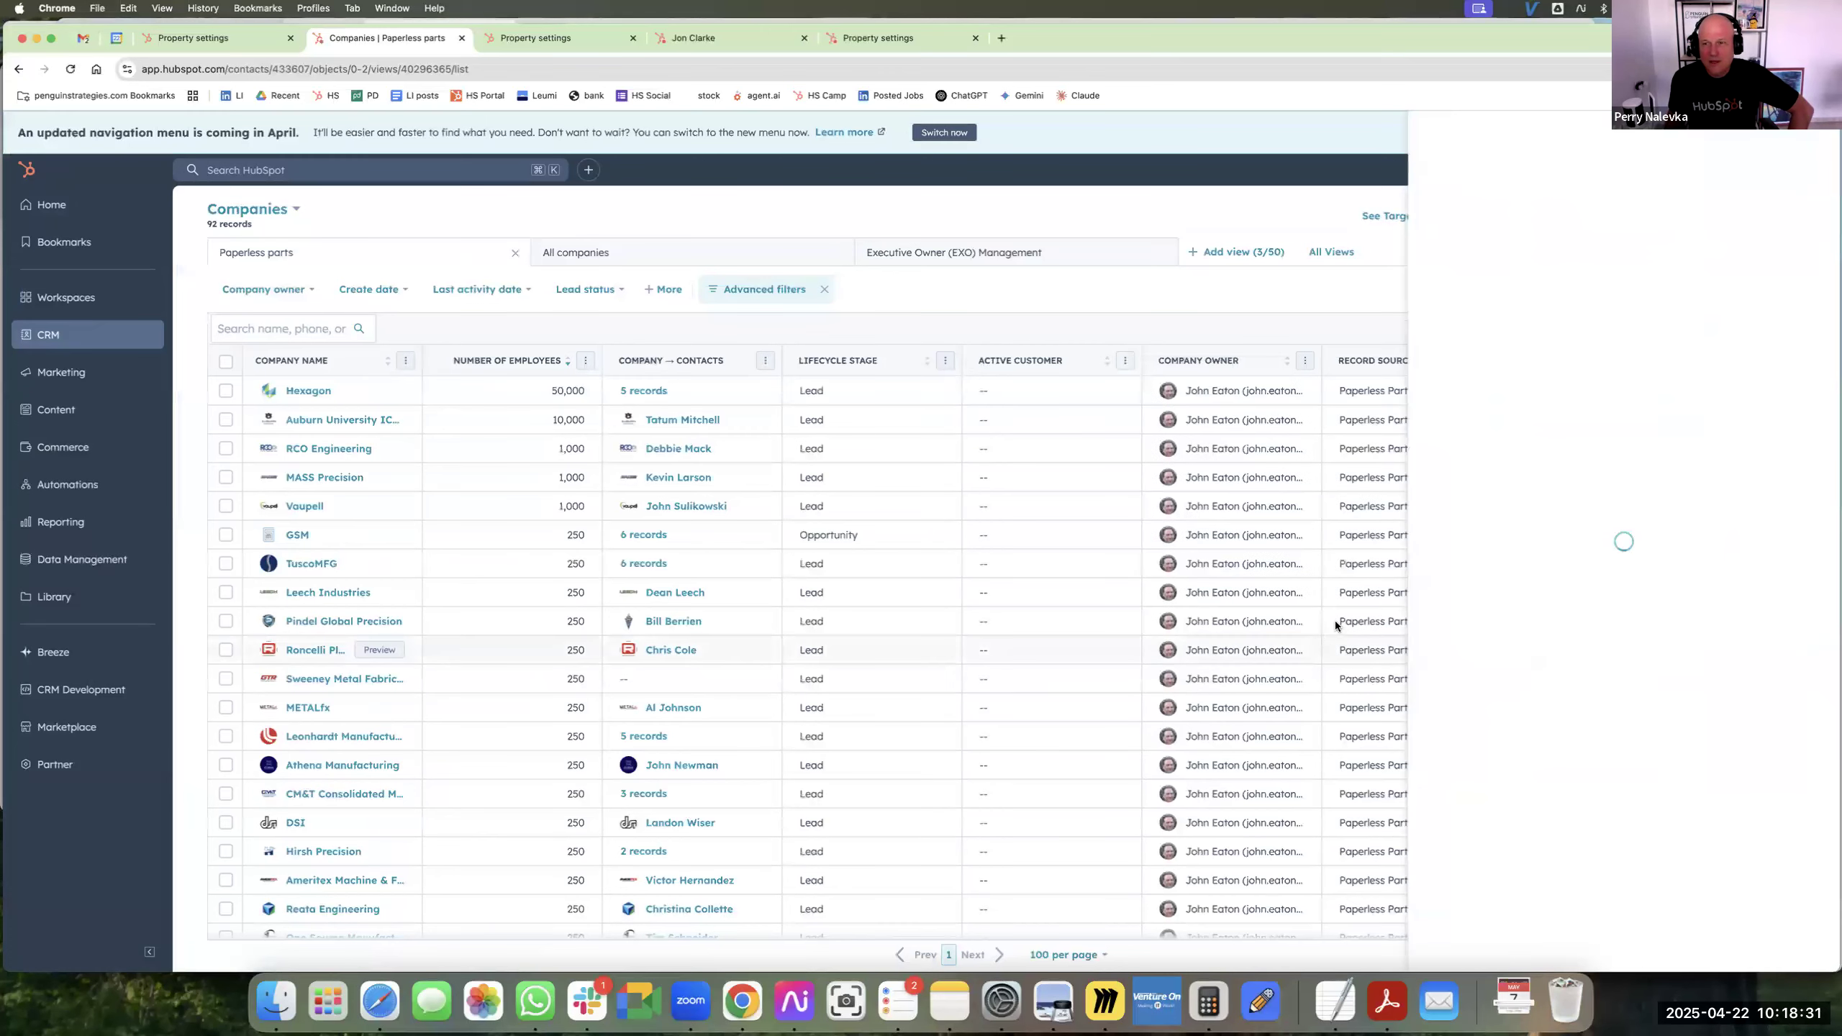
click(1529, 306)
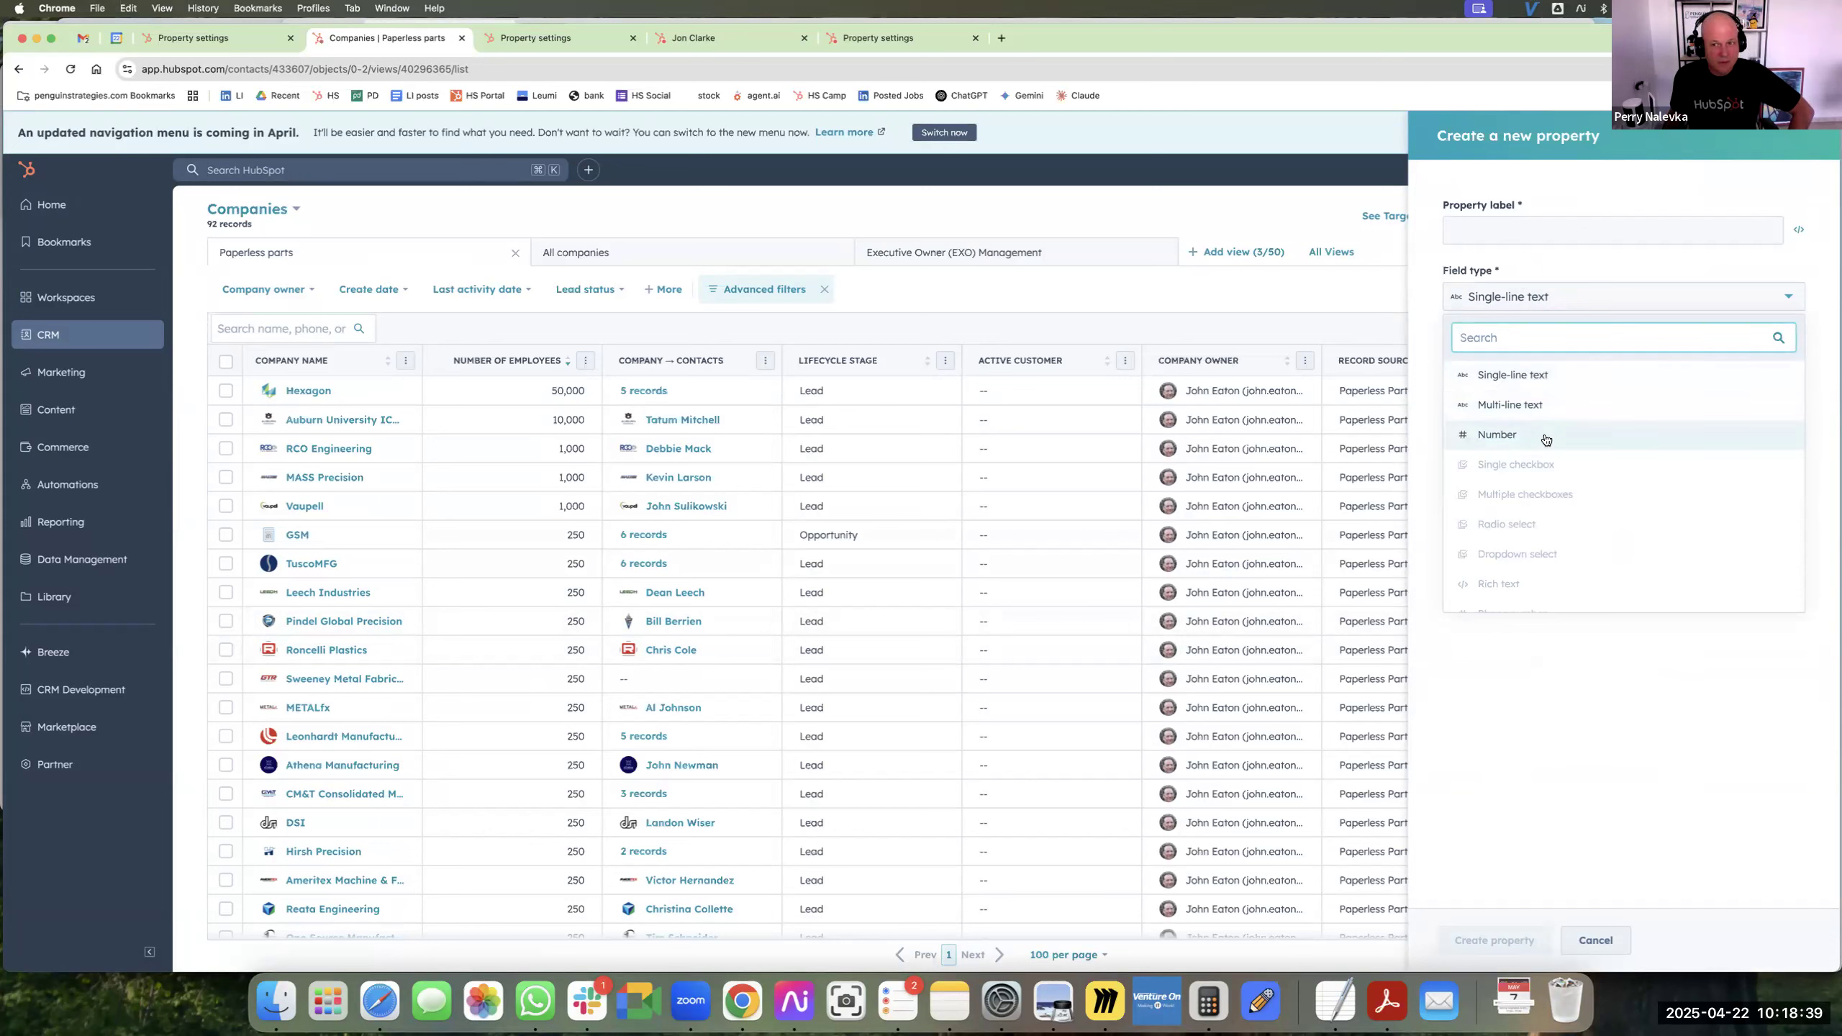
click(1544, 437)
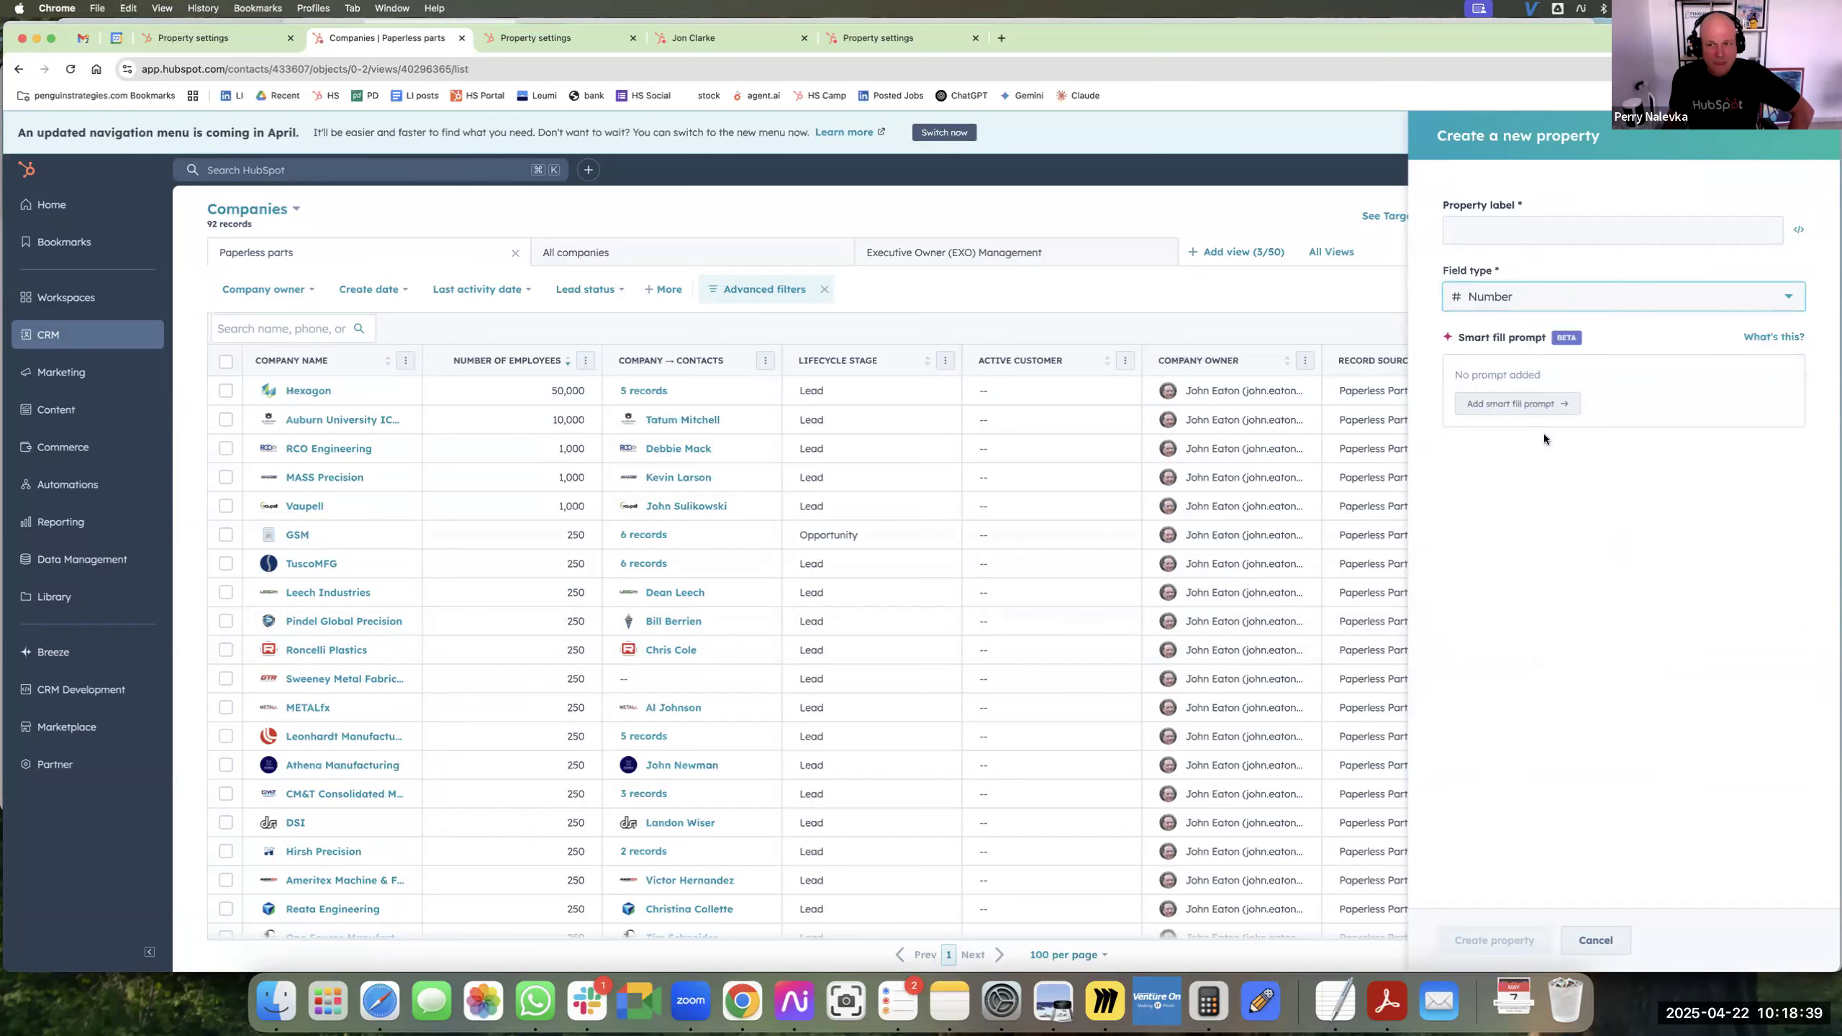
Label the new property "About summary" and change its field type to Multi-line text.
click(1485, 232)
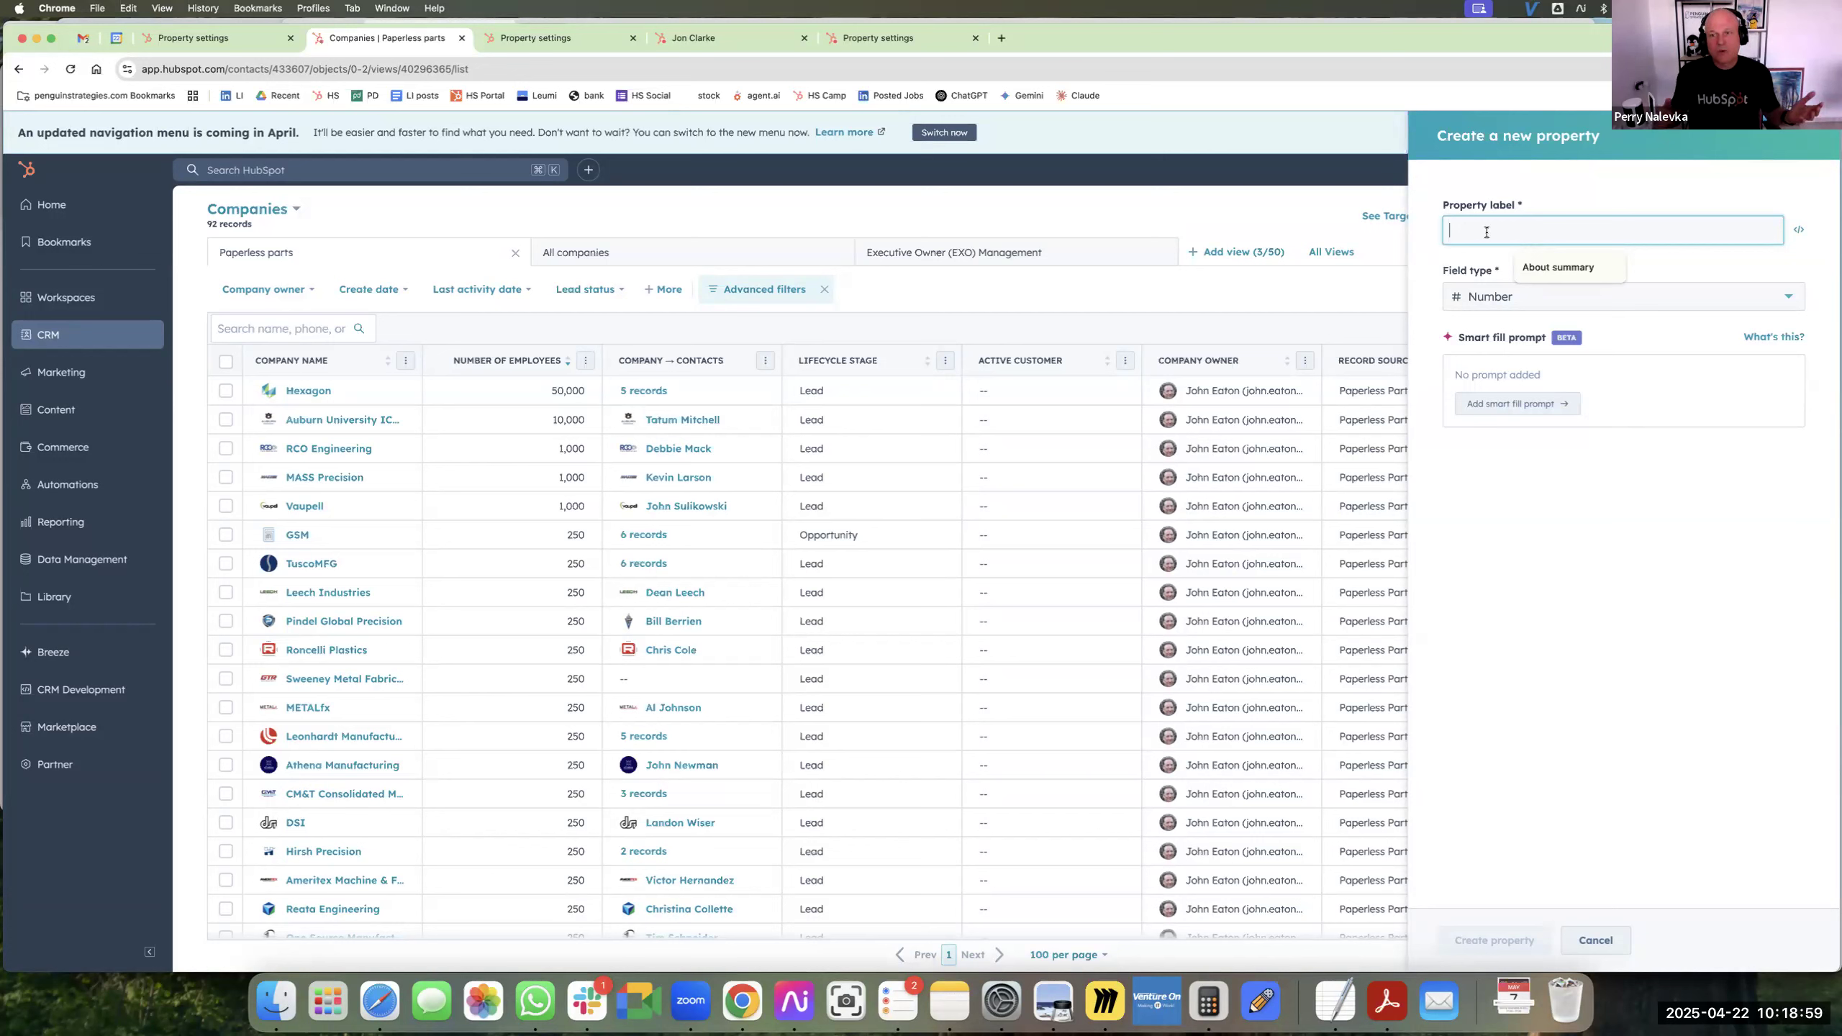
click(1563, 266)
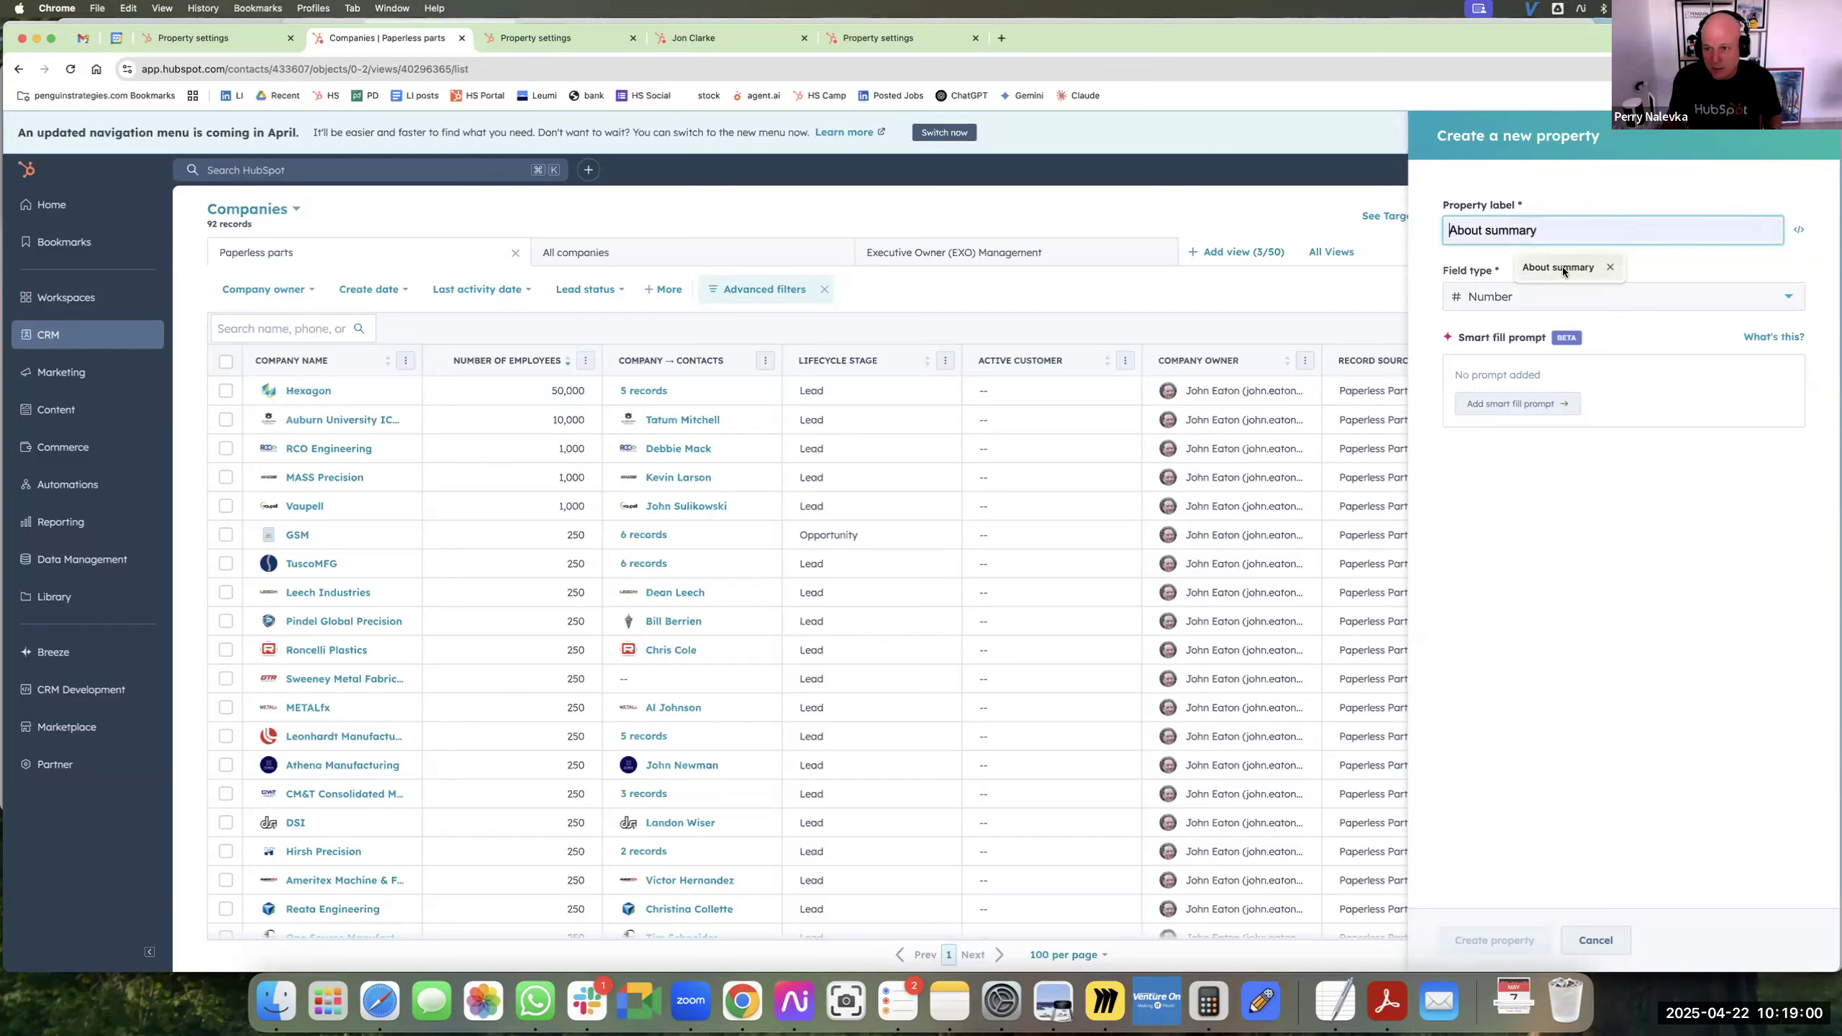
click(1538, 301)
click(1543, 373)
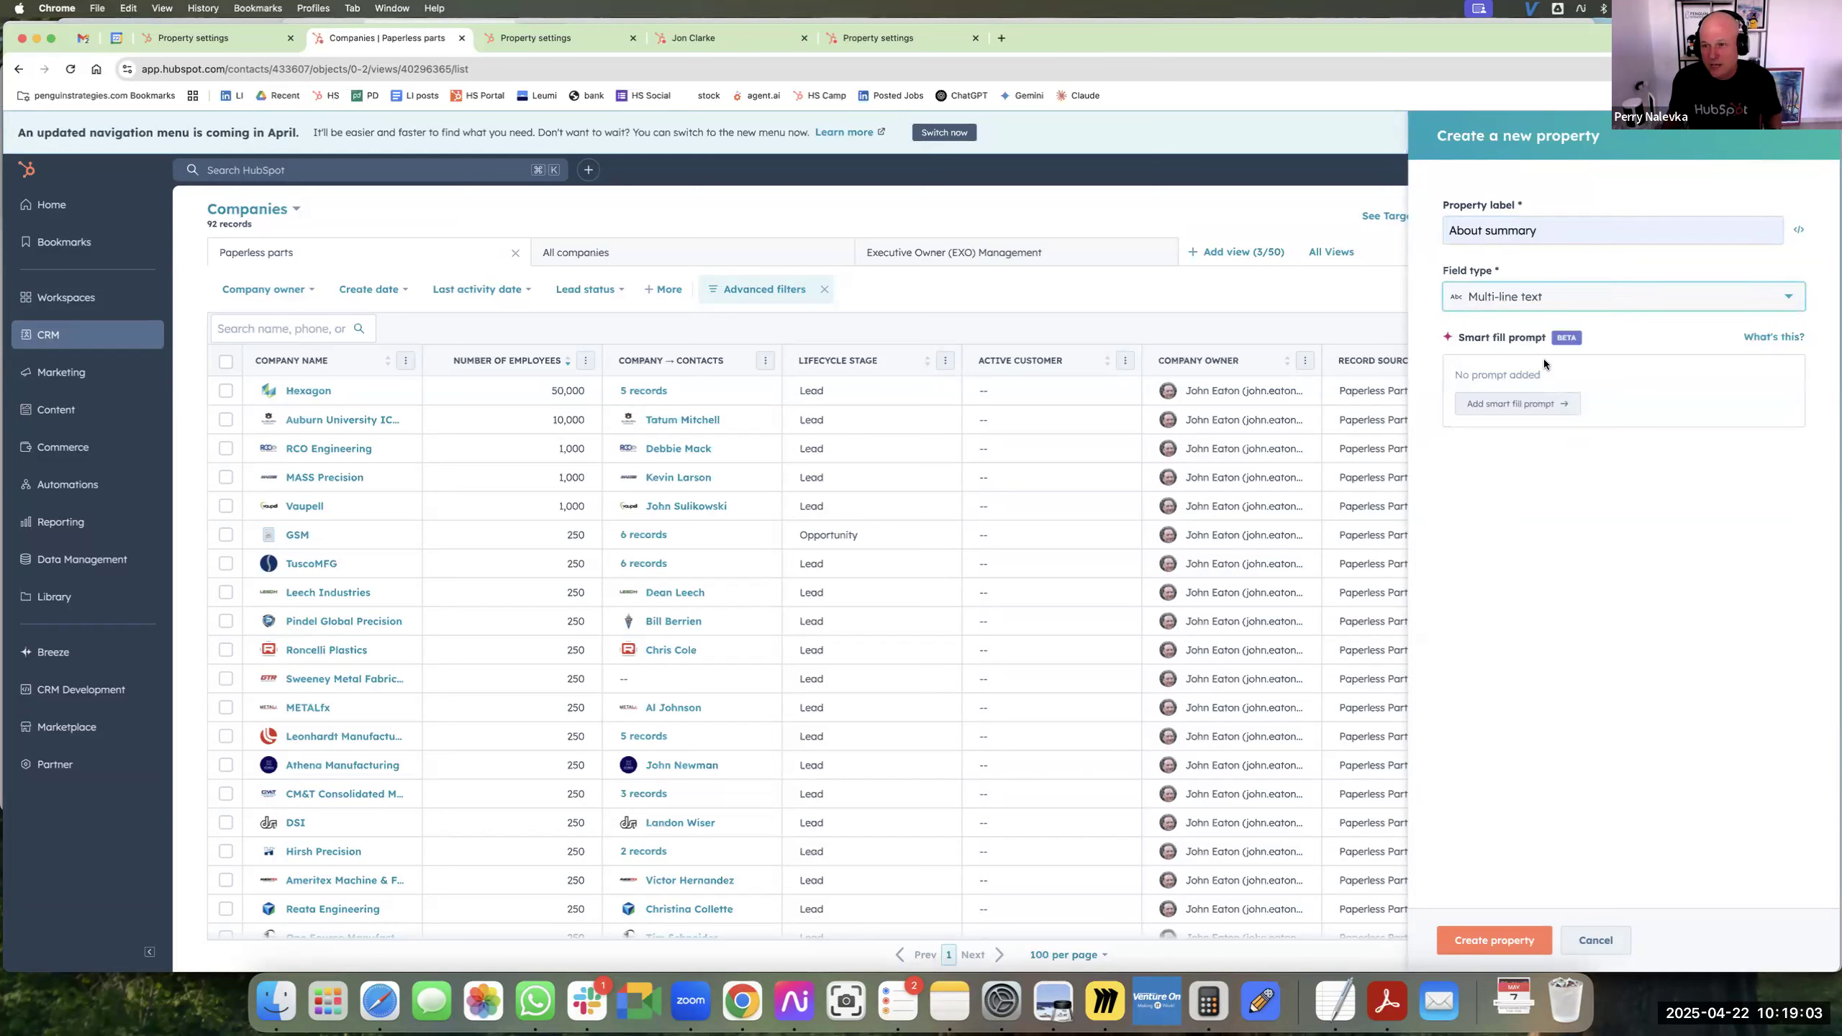
Add a smart fill prompt to the property reading "summarize the company about page".
click(1530, 404)
click(1552, 441)
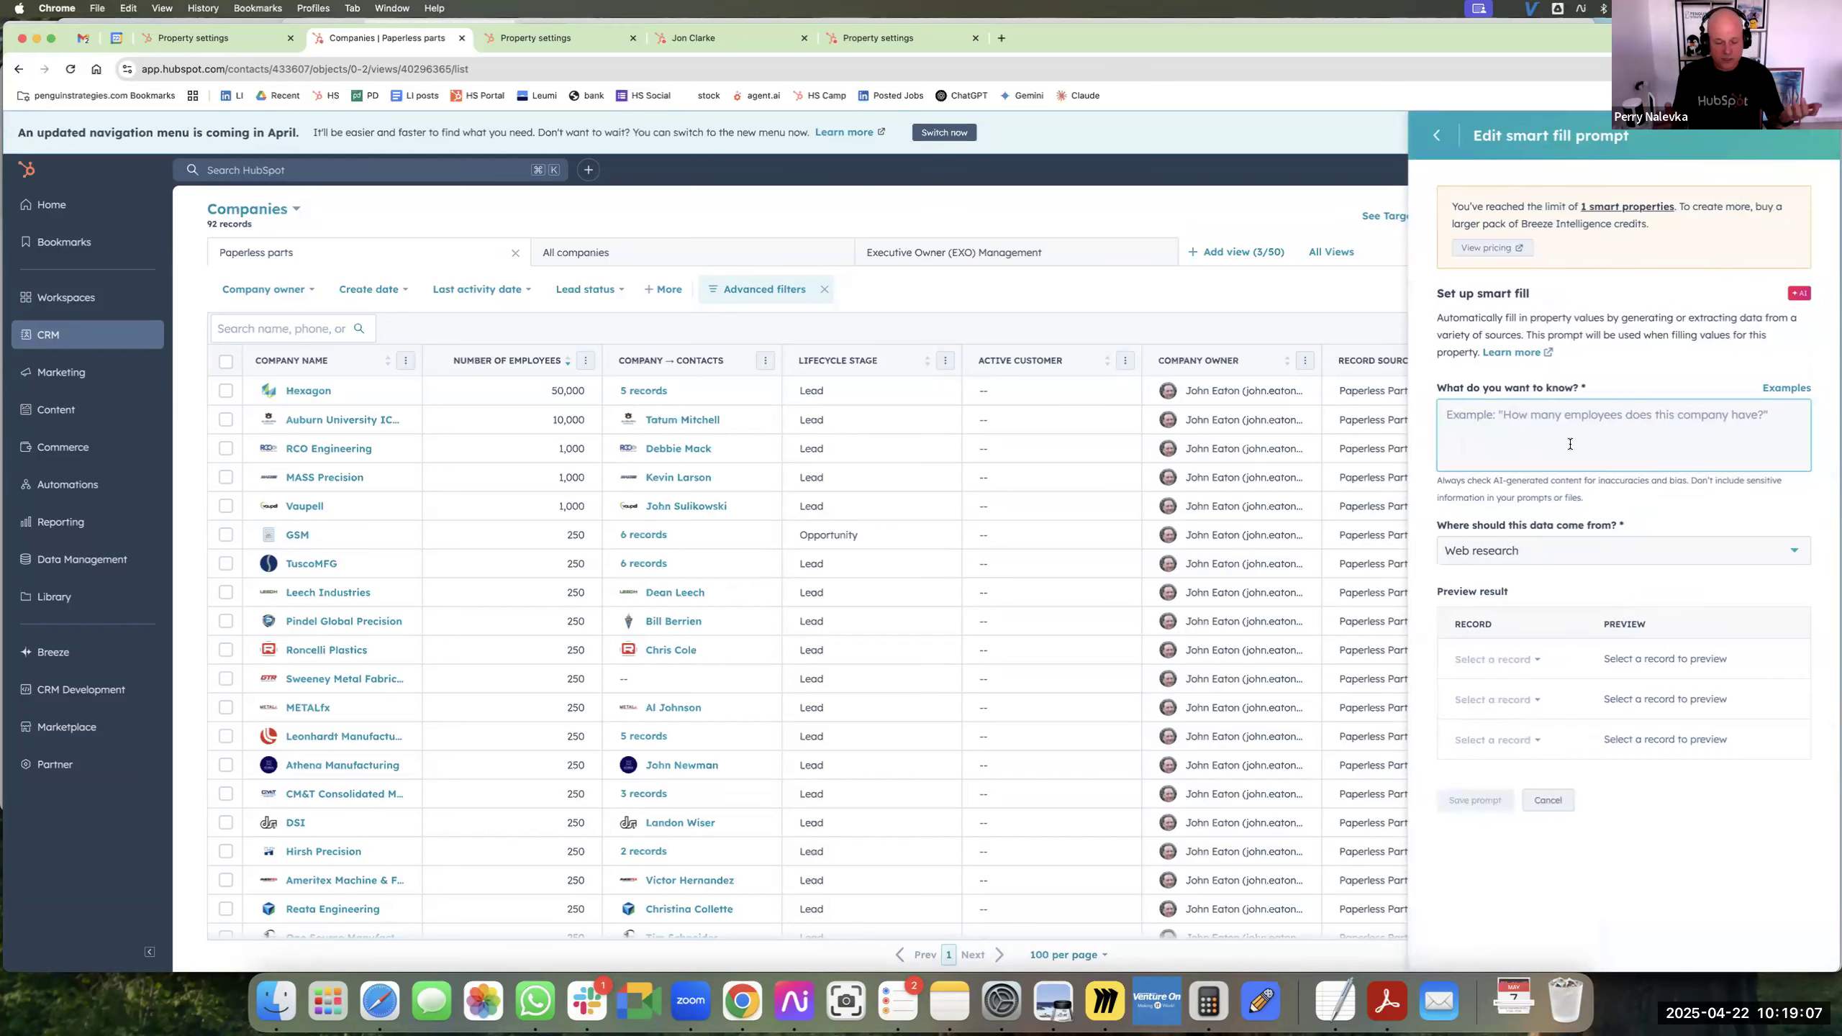
text(W)
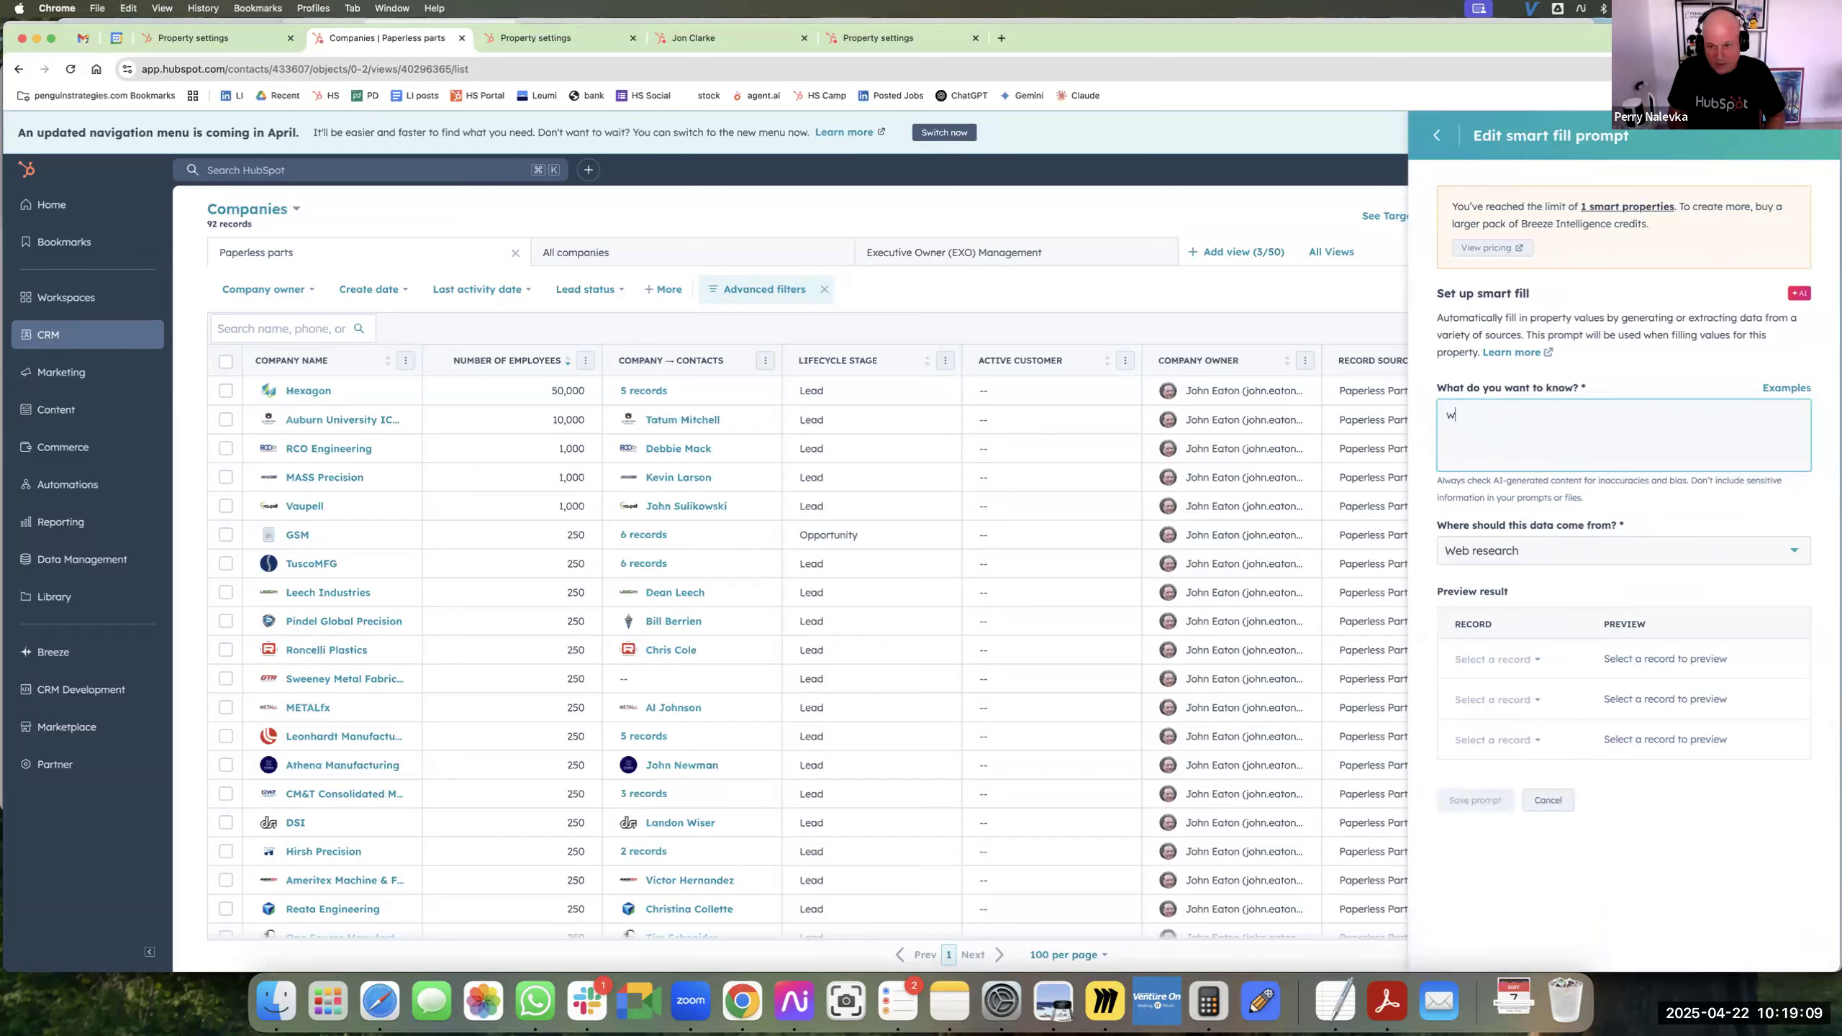
key(BackSpace)
text(summarize th)
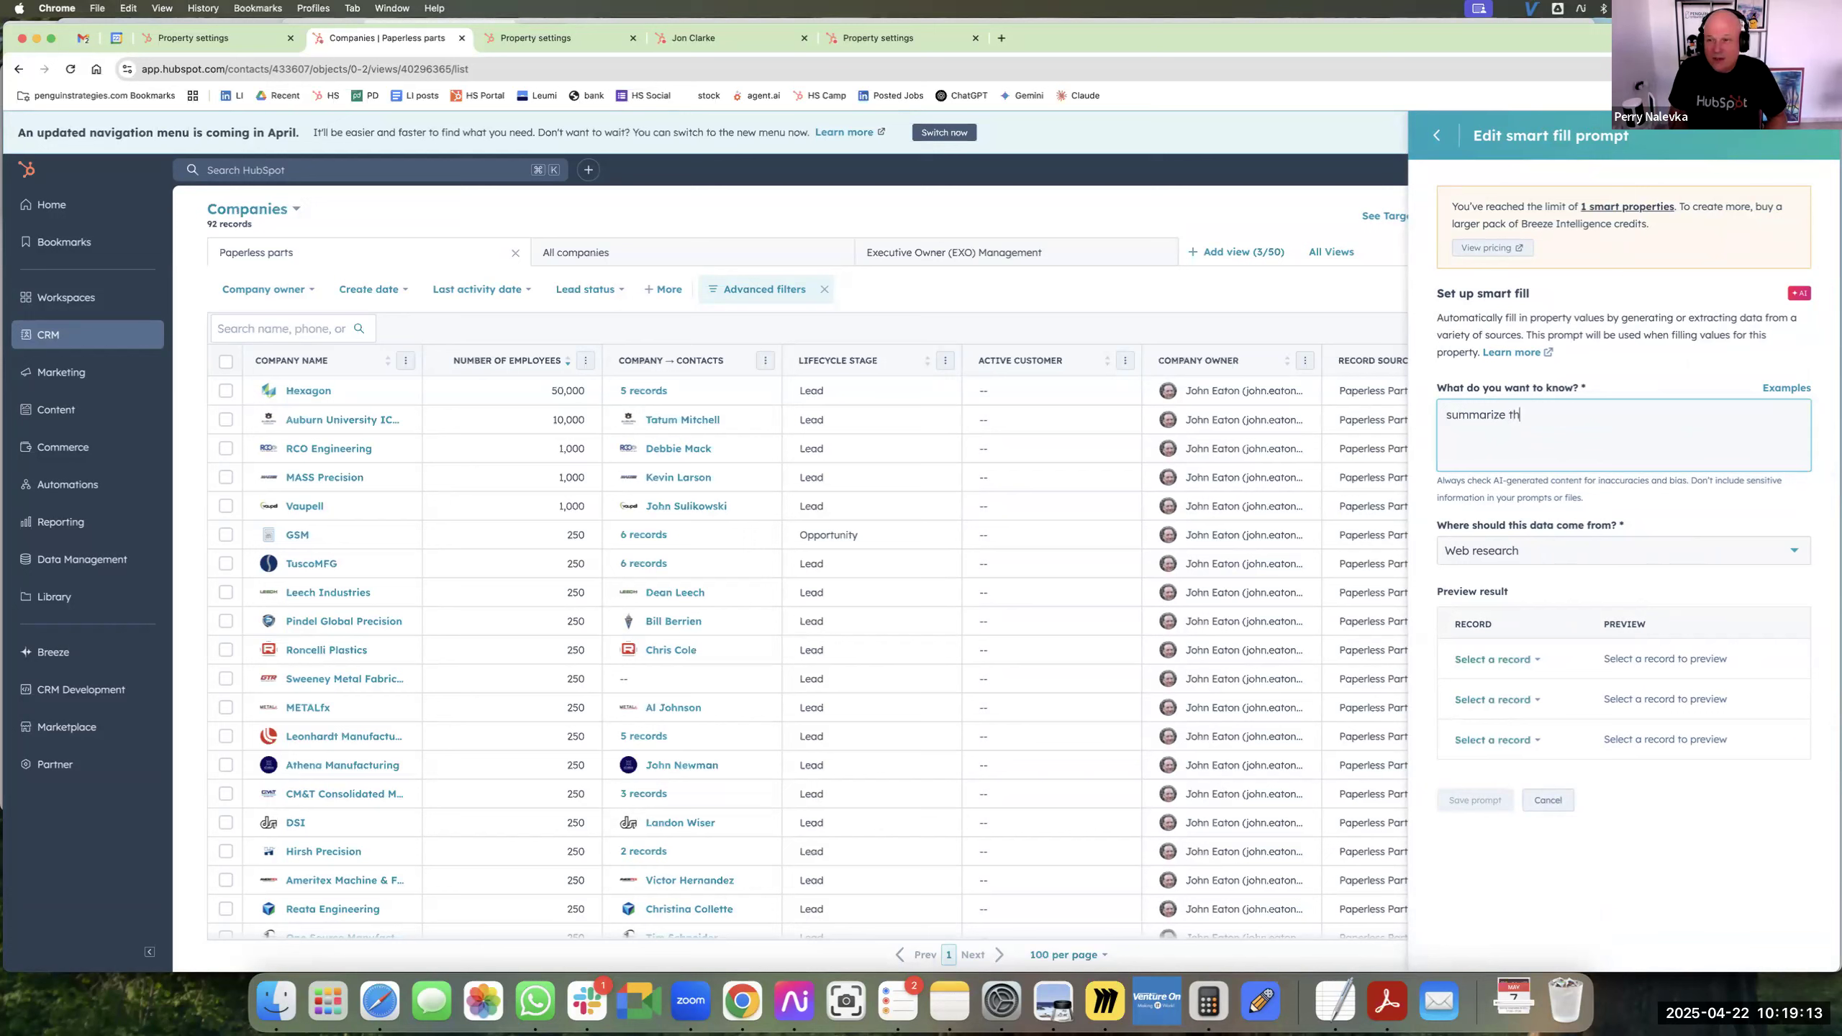
text(e company about page)
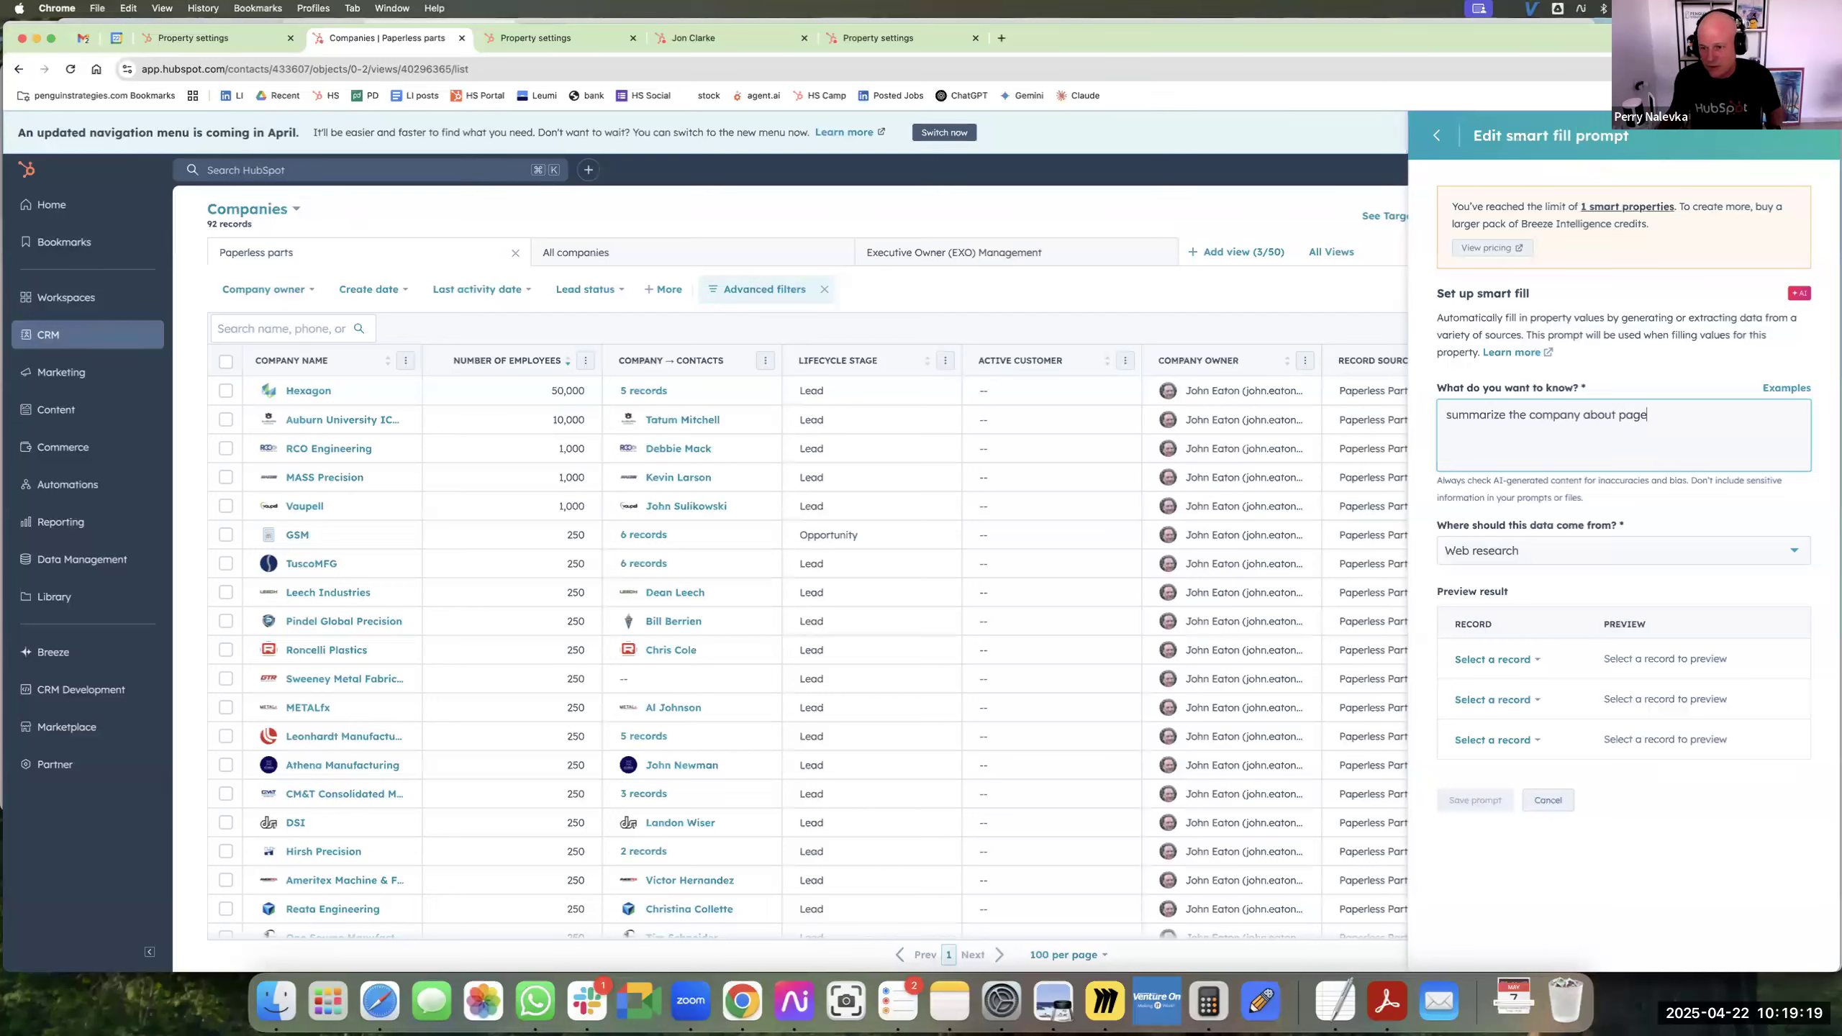
Find the Penguin Books record and preview the smart fill prompt on it.
click(1523, 659)
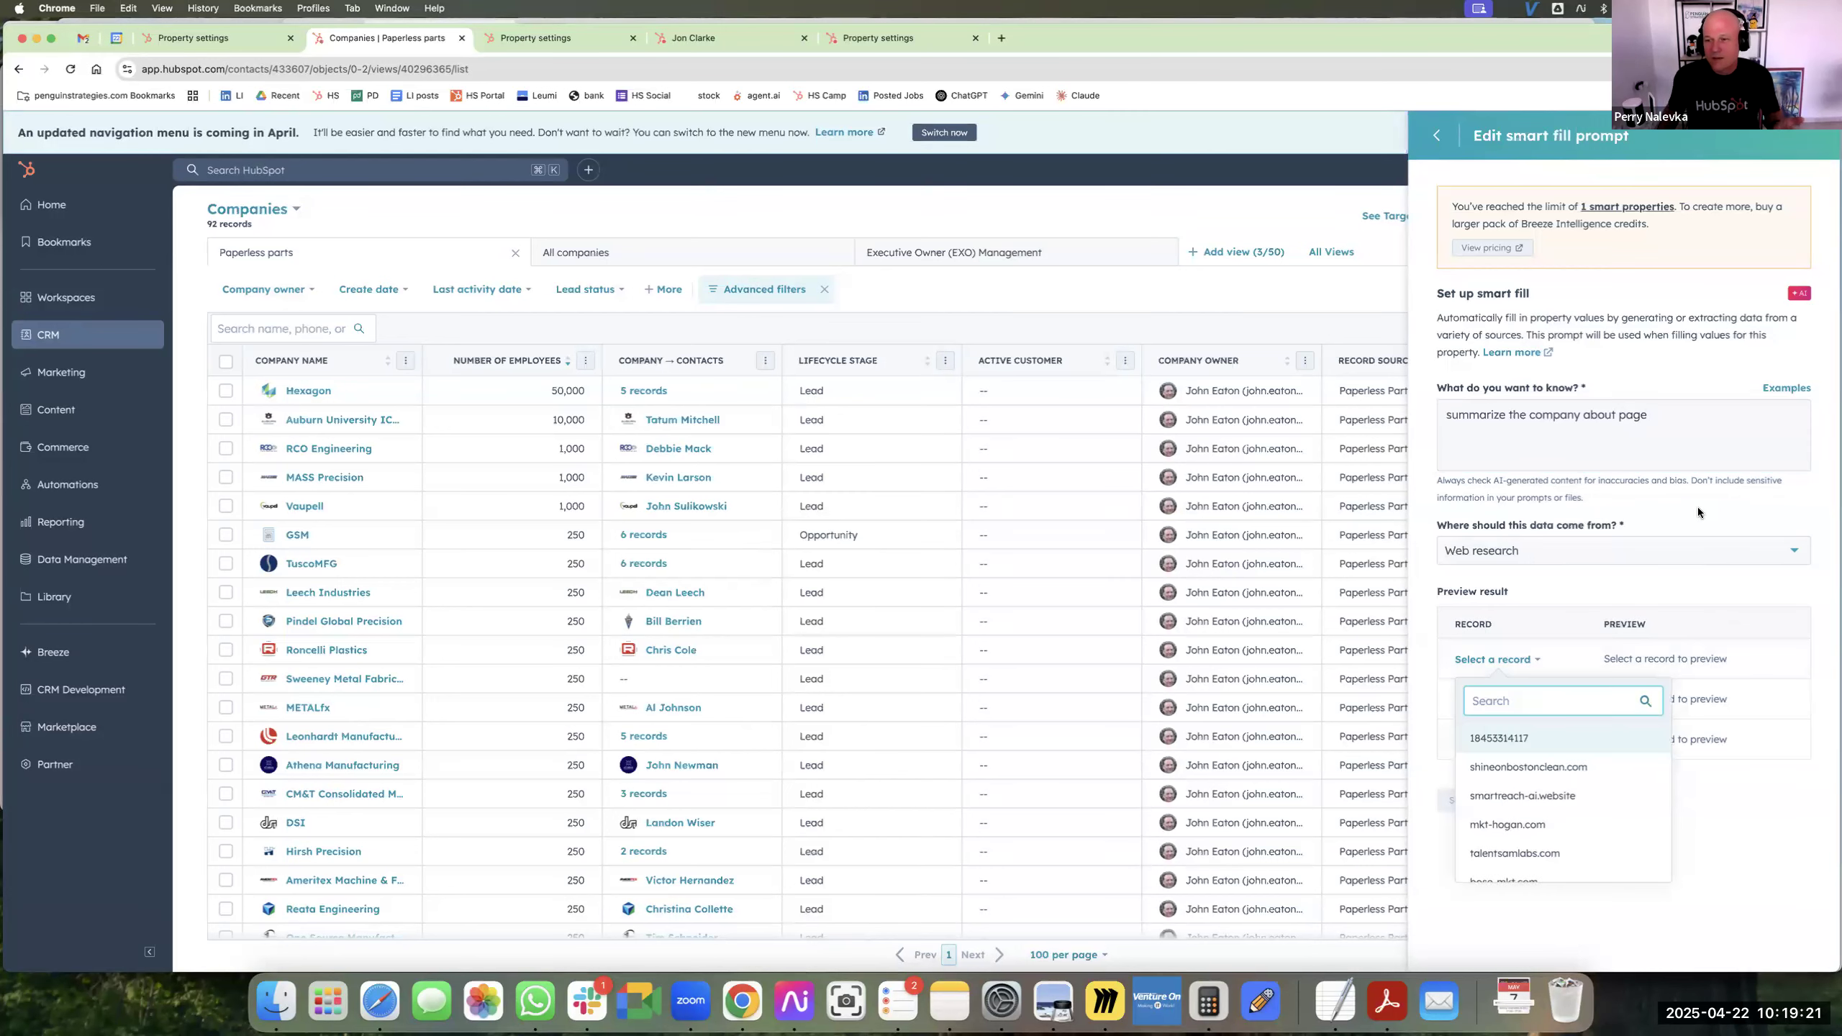
text(pengui)
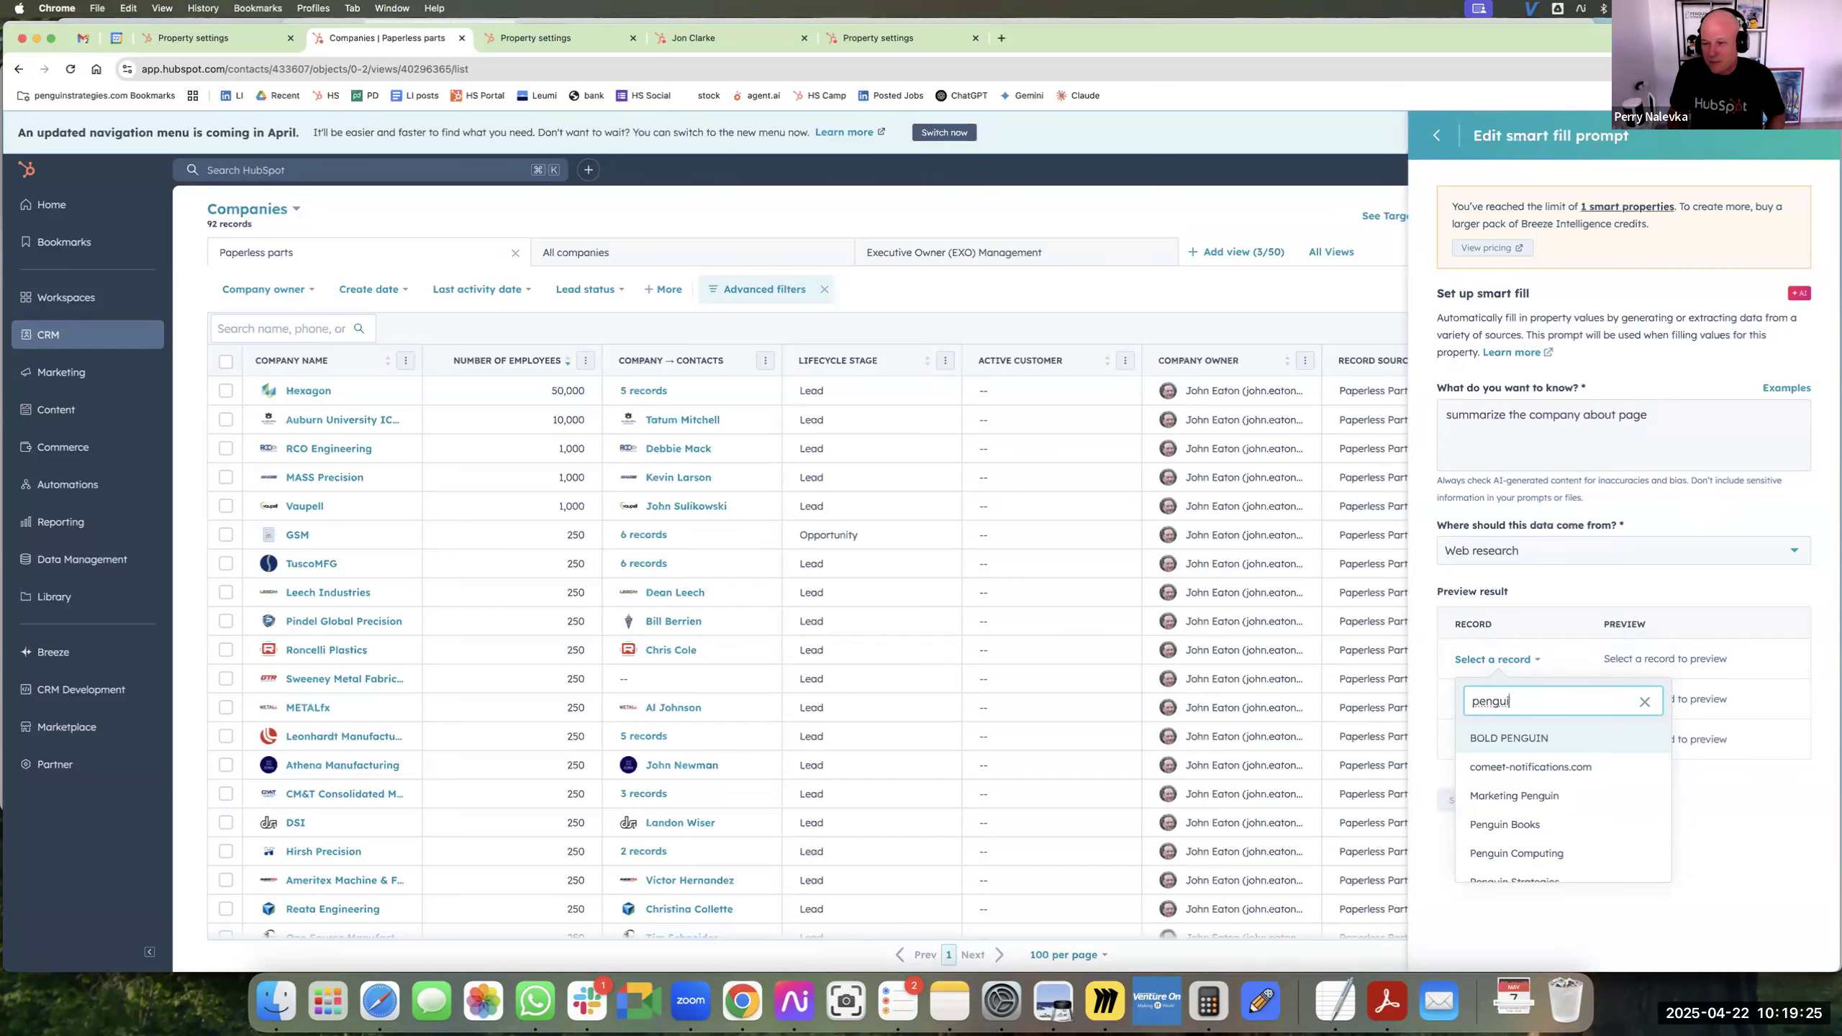
click(1559, 826)
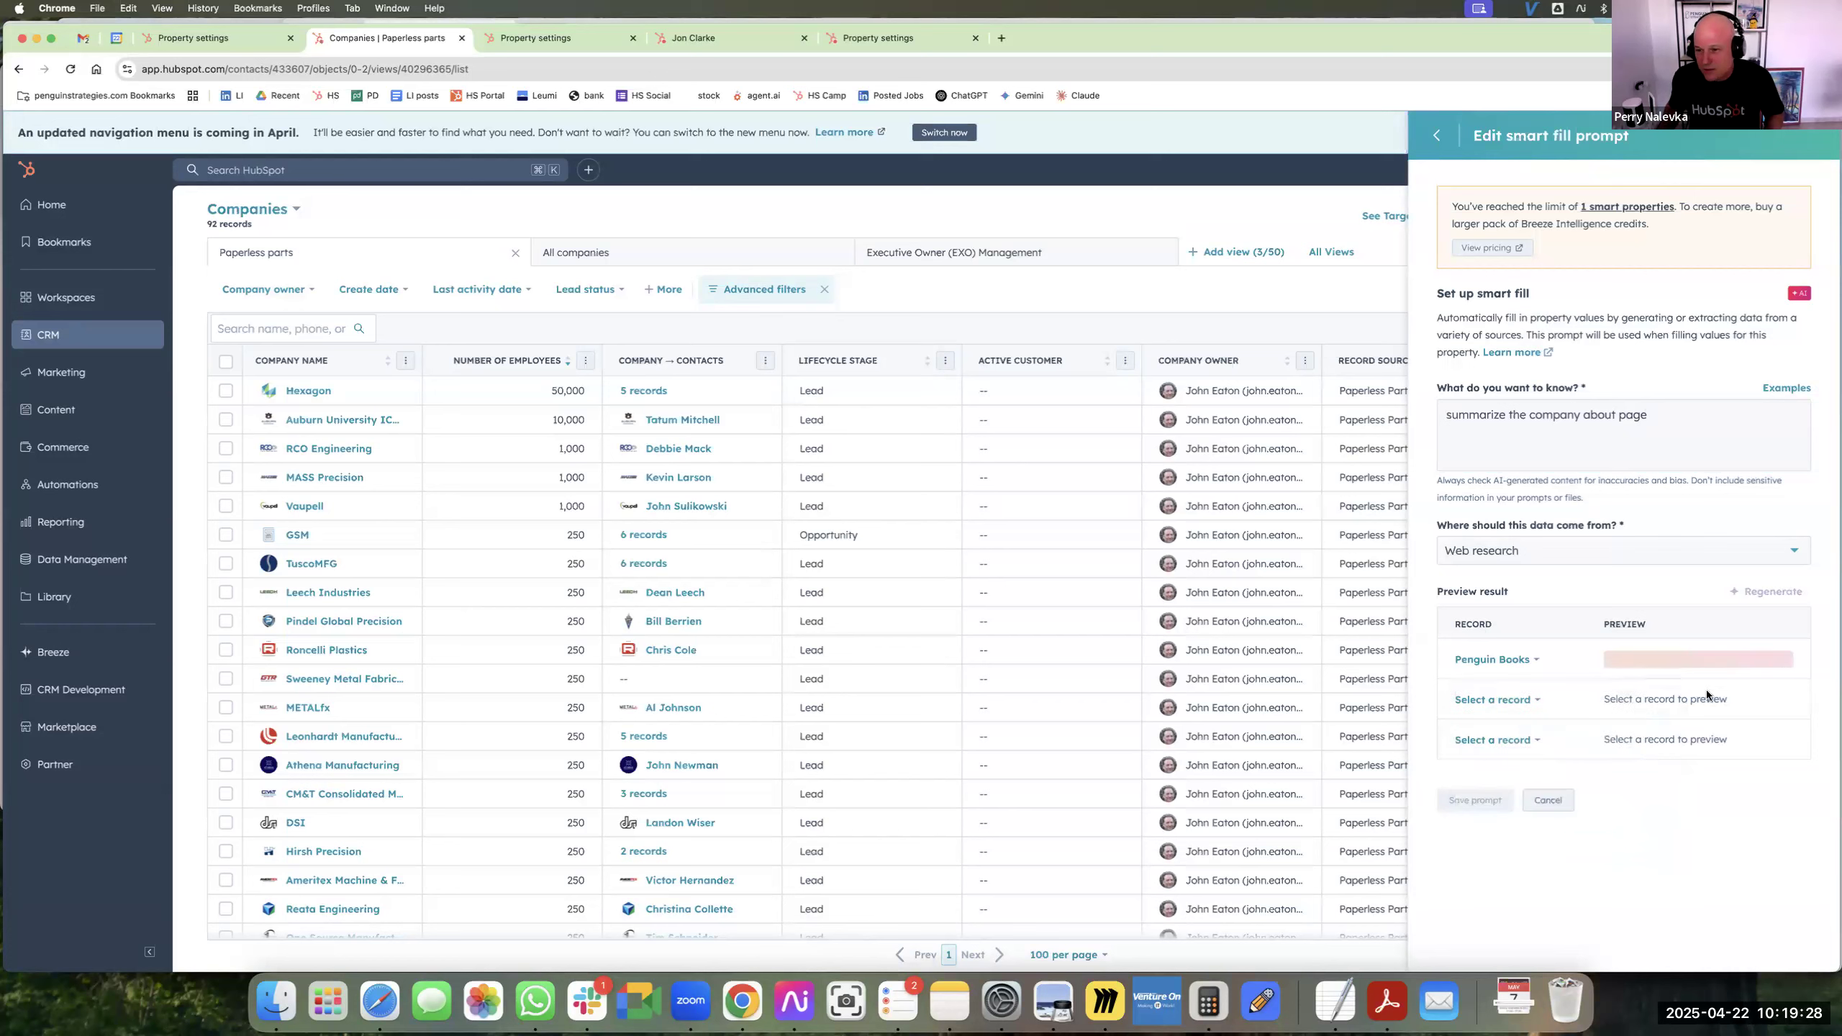
Preview the prompt on the RADCOM record as well and open the alert details of the Penguin Books preview.
click(1499, 699)
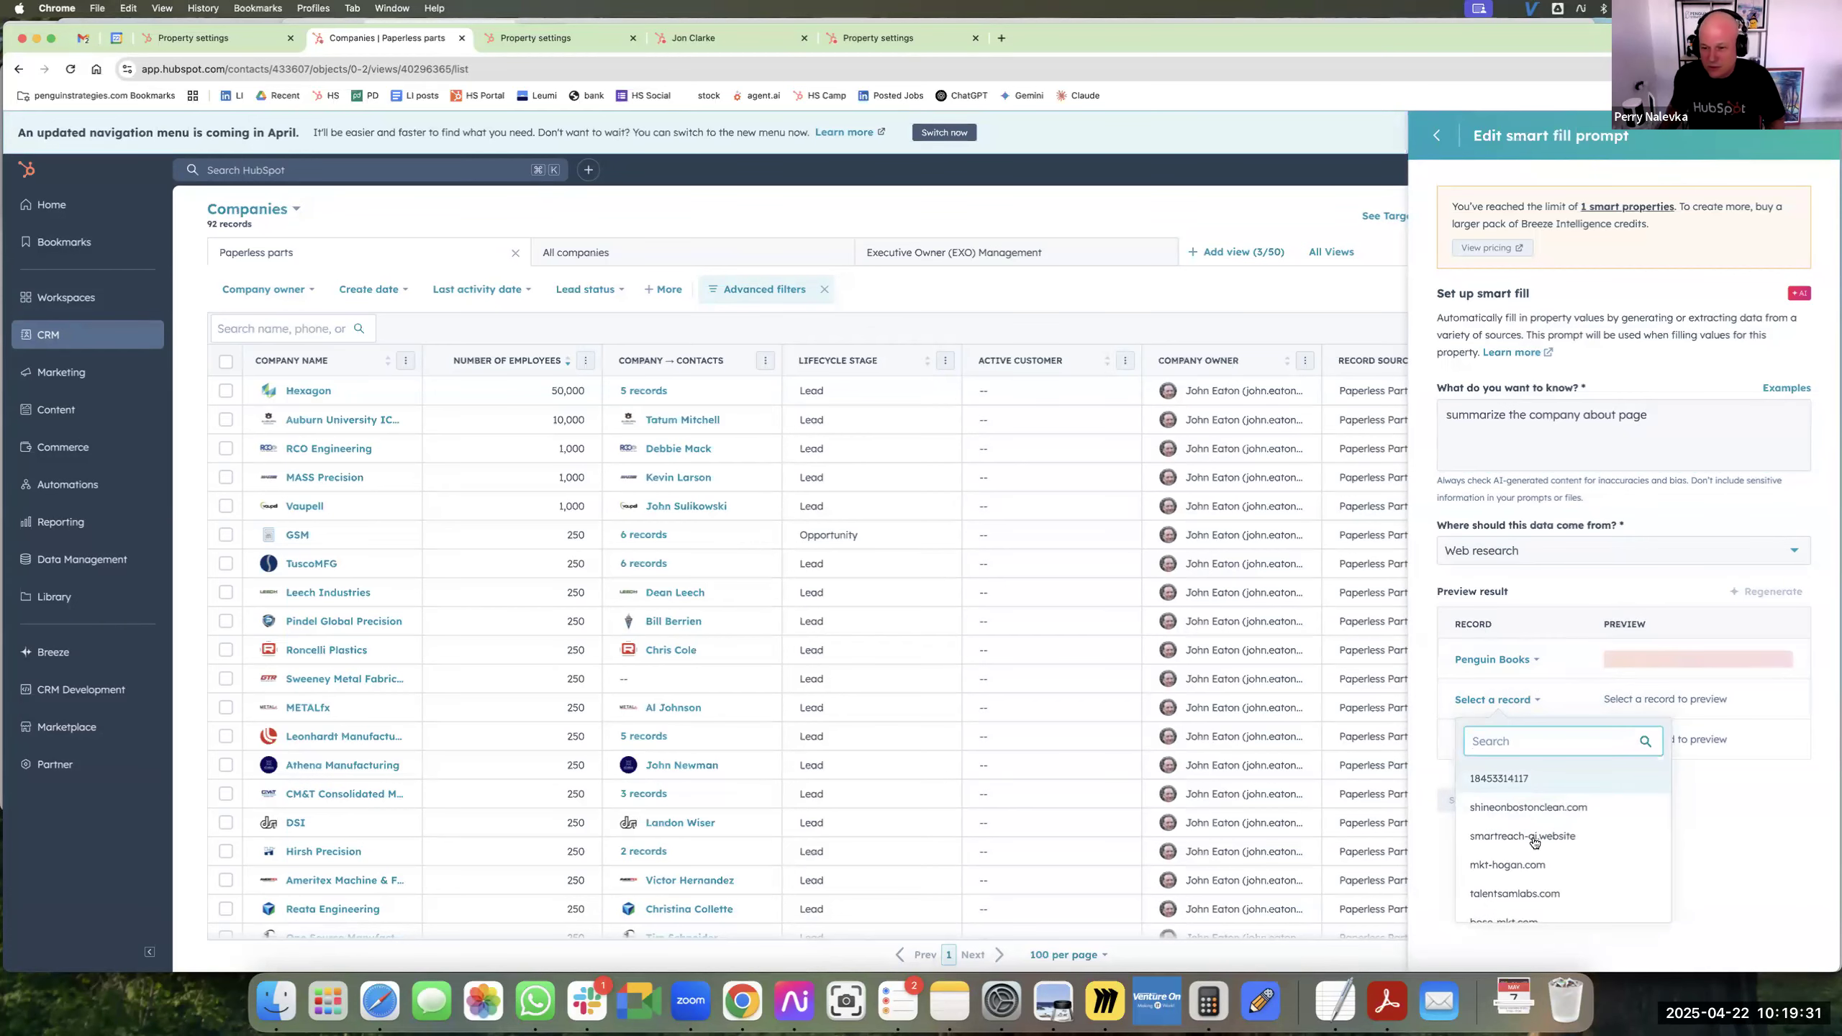
scroll(1534, 845, down, 5)
click(1527, 911)
scroll(1538, 877, down, 8)
click(1518, 905)
scroll(1523, 876, down, 5)
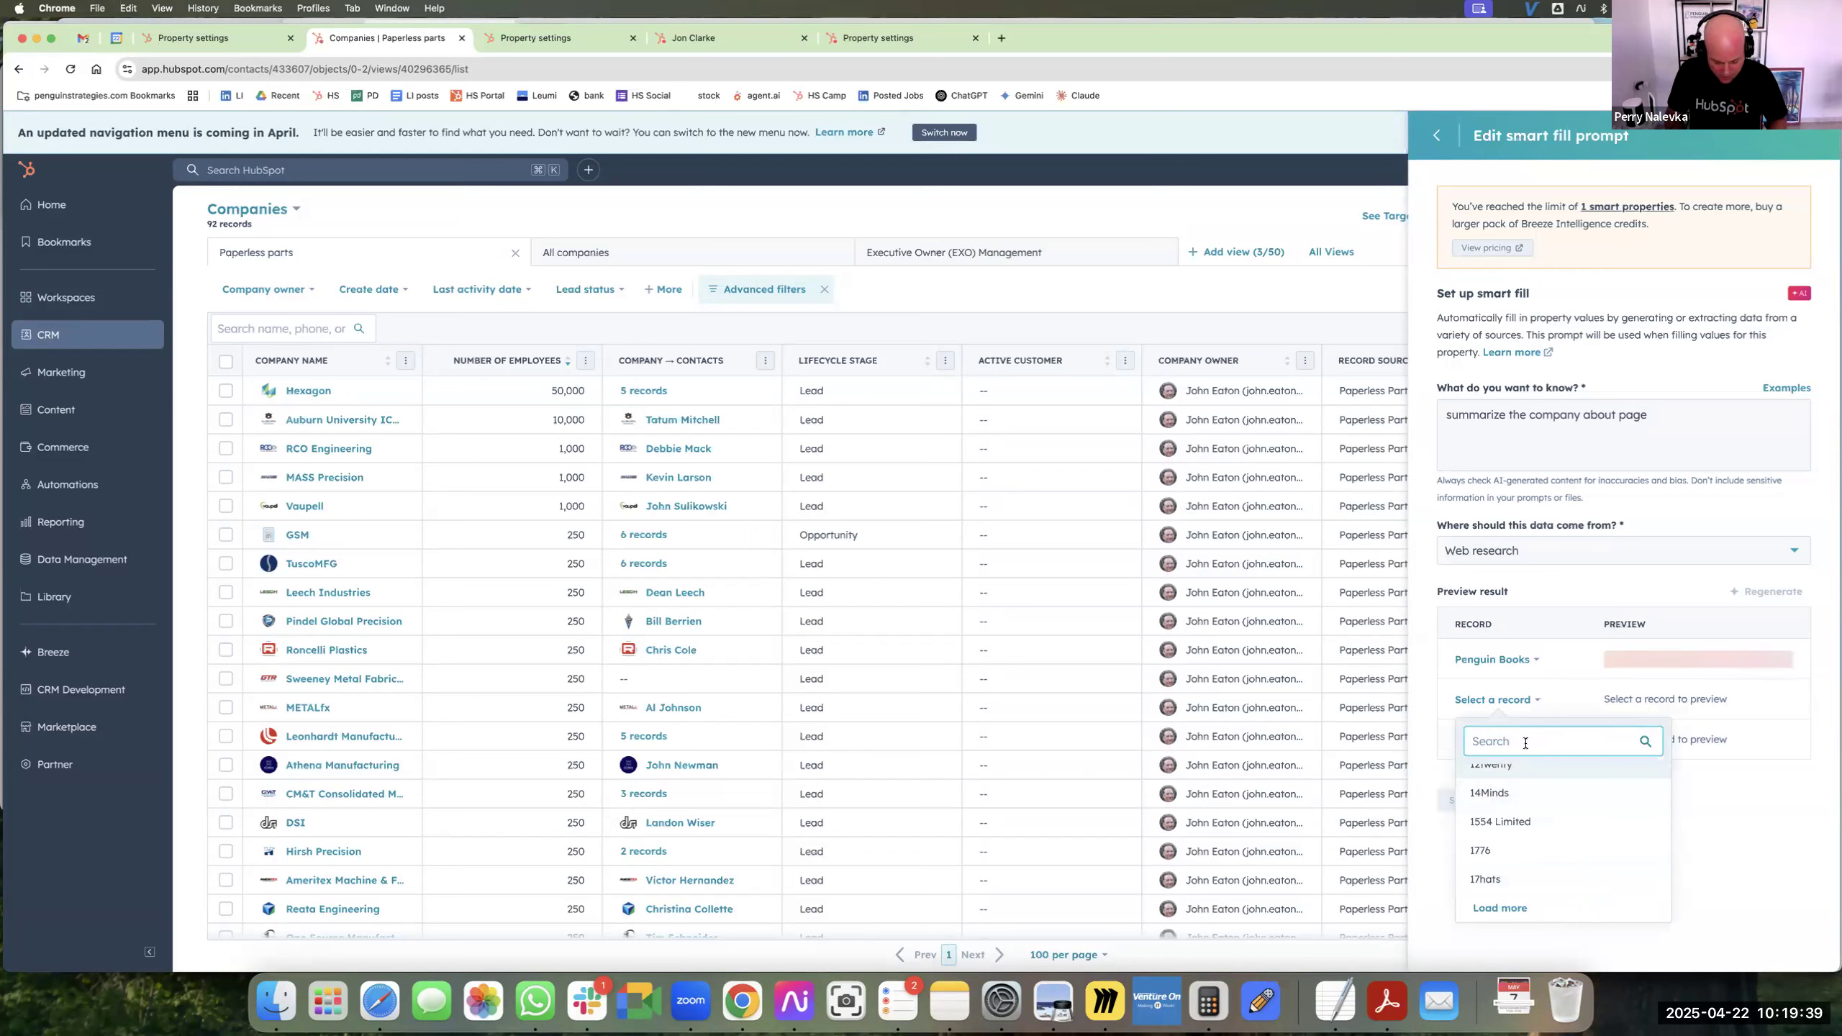
text(radcom)
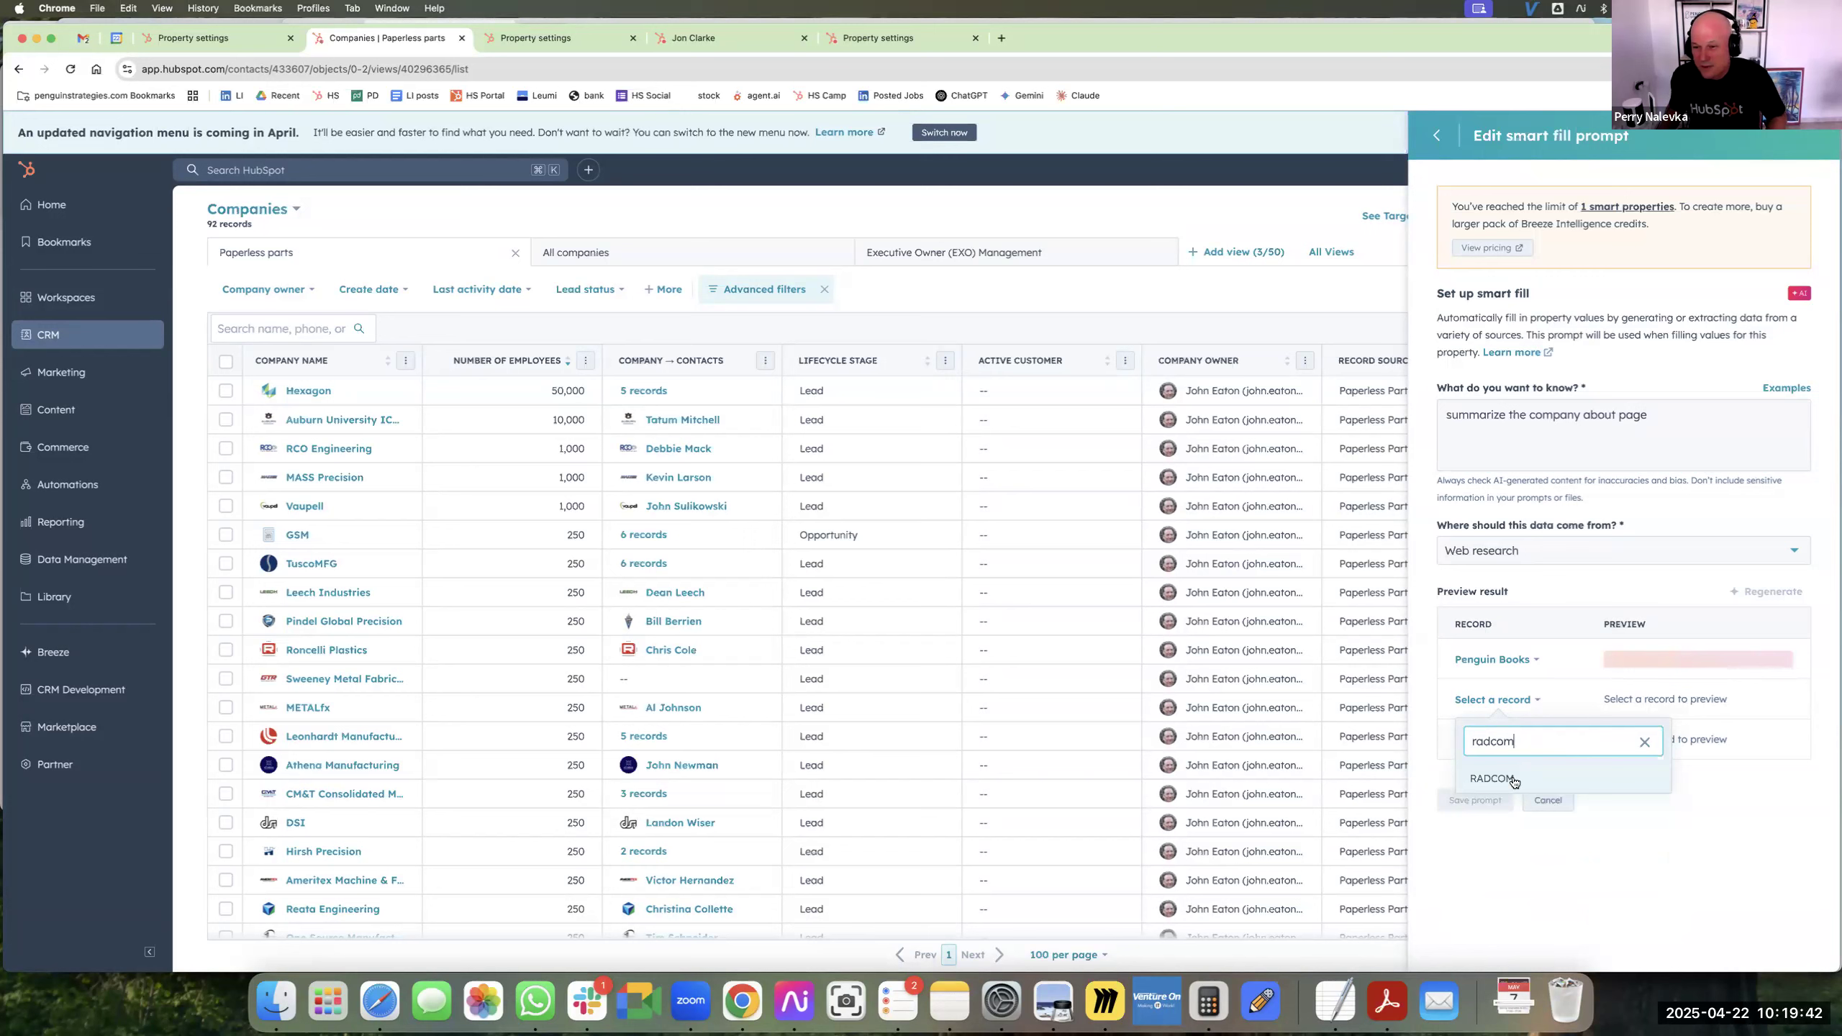
click(1493, 778)
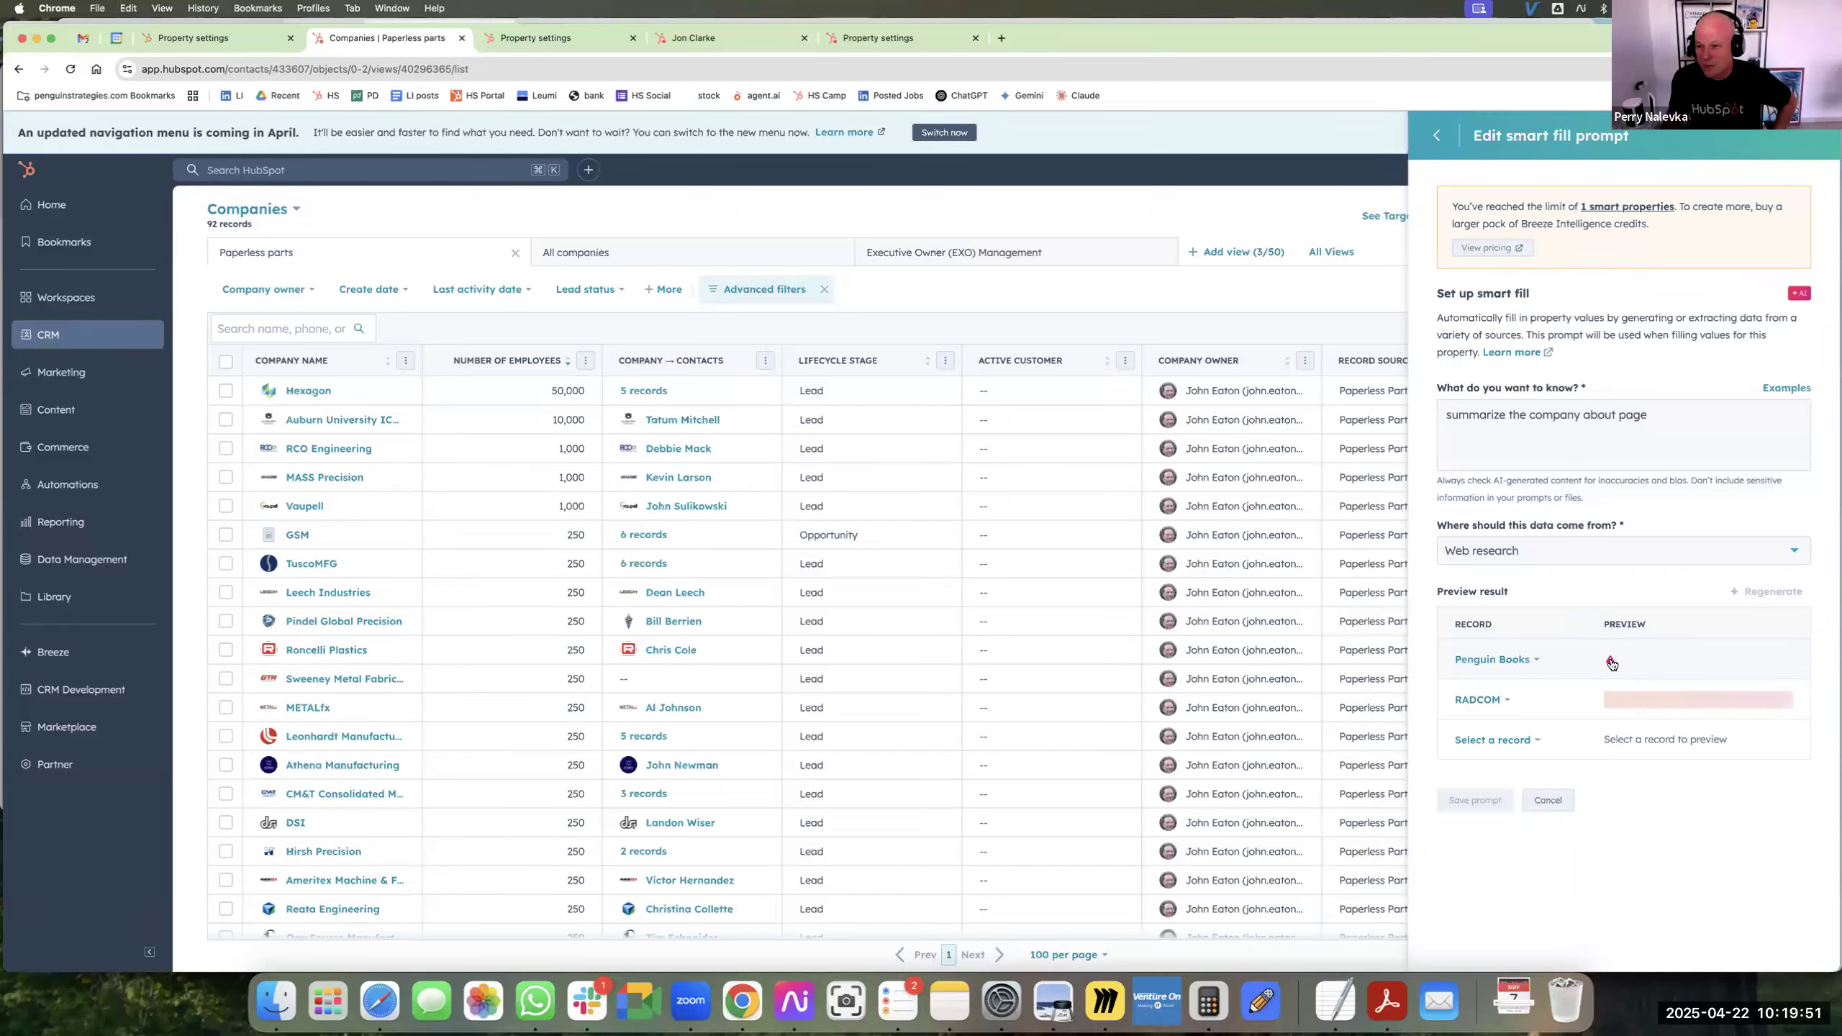
click(1610, 664)
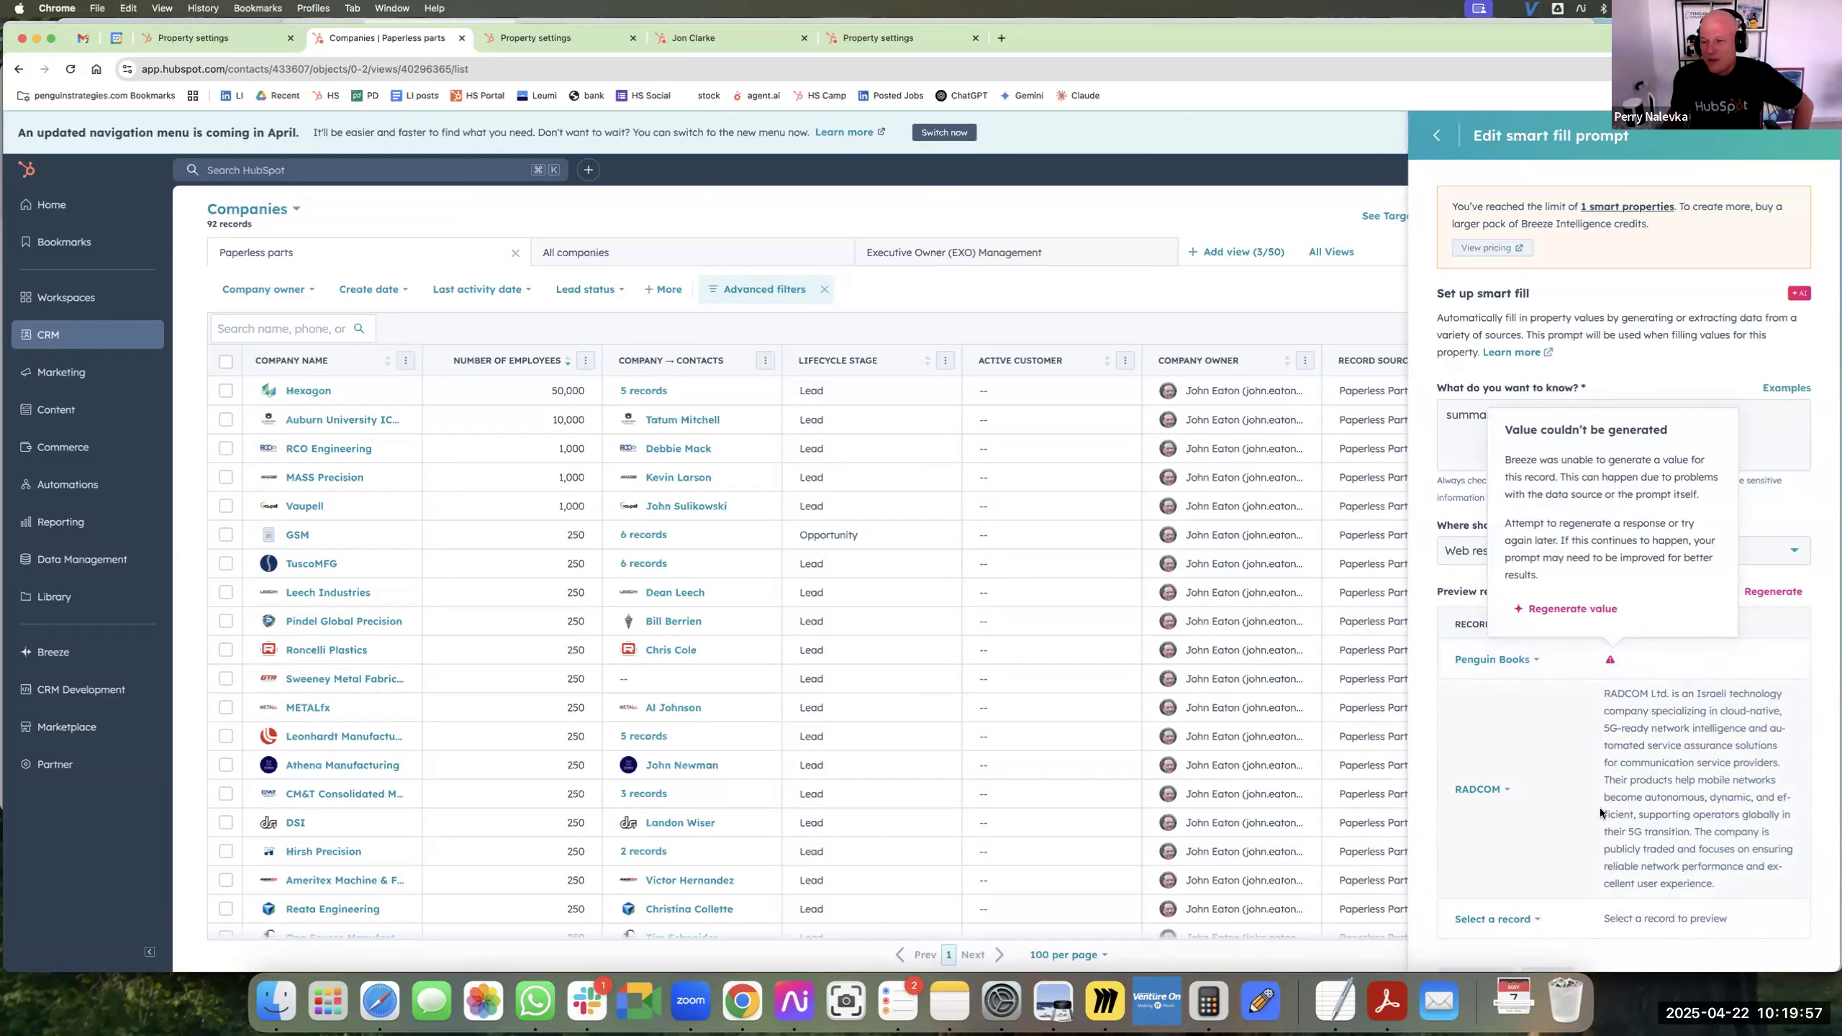
drag(1437, 498, 1585, 498)
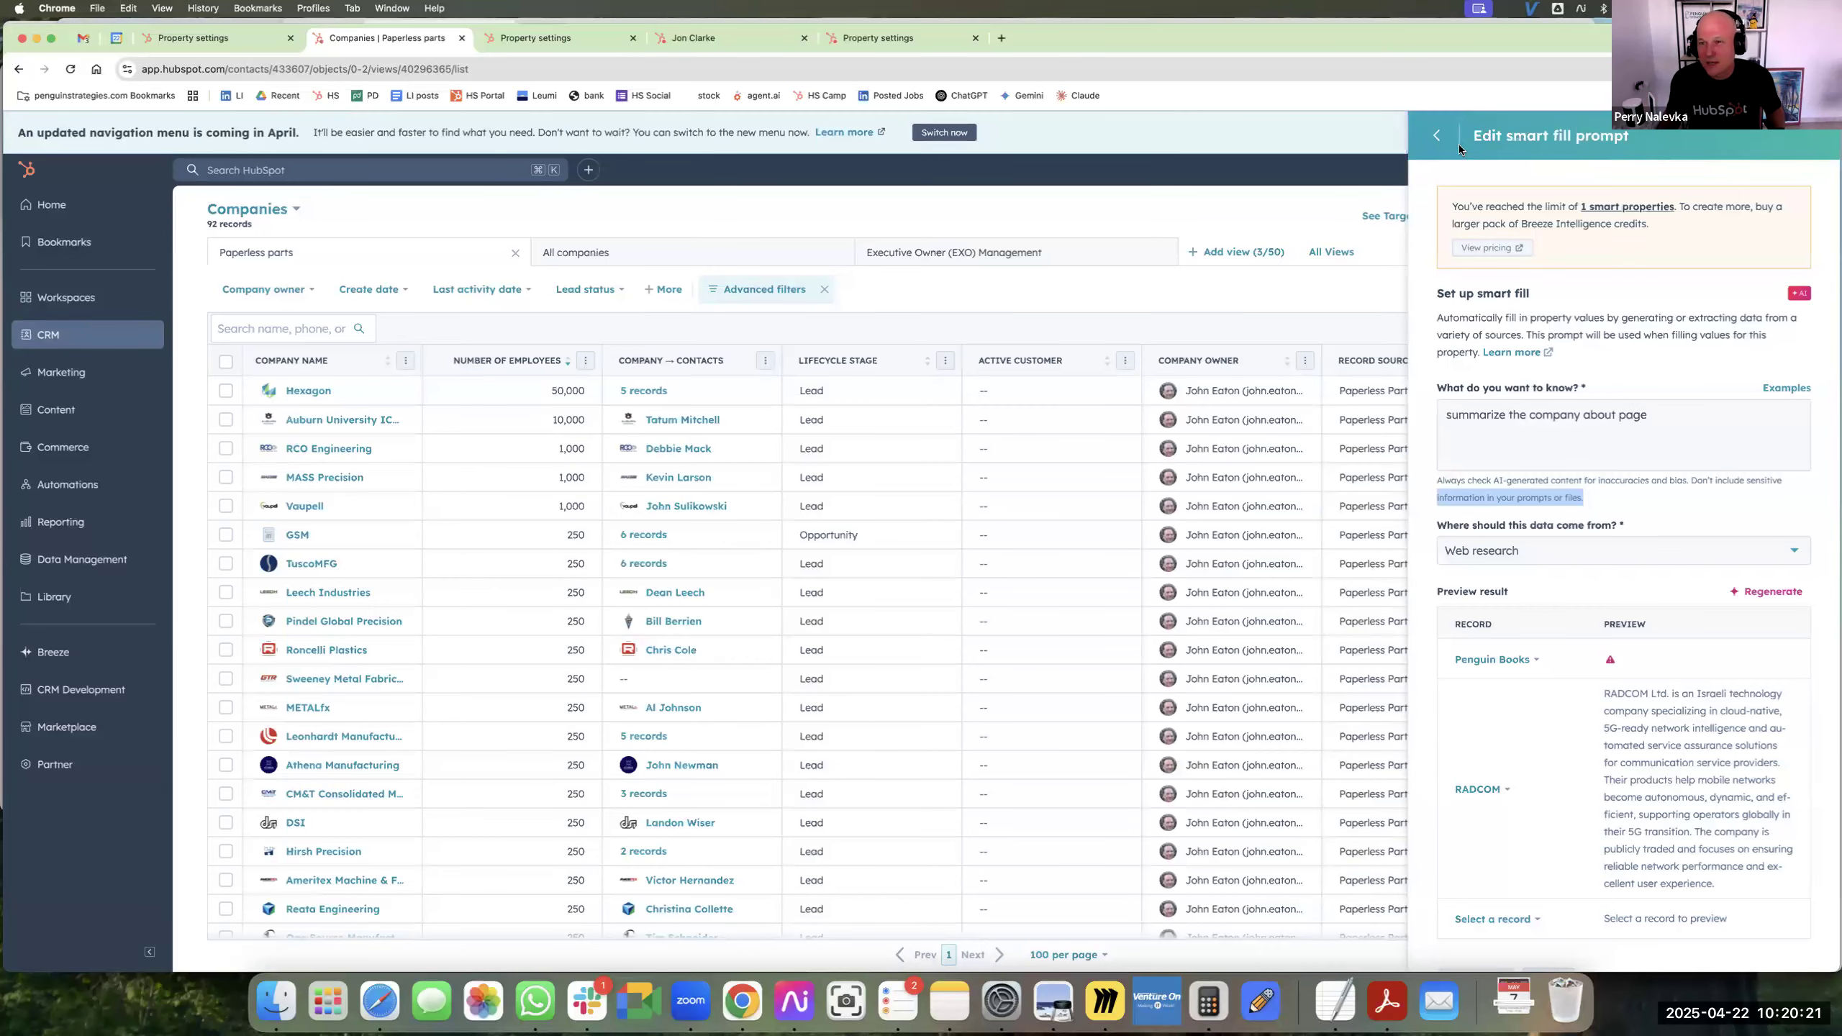
Discard the summary prompt and start a new smart fill prompt reading "How many office locations does the company have".
click(1438, 138)
click(1516, 403)
text(How many )
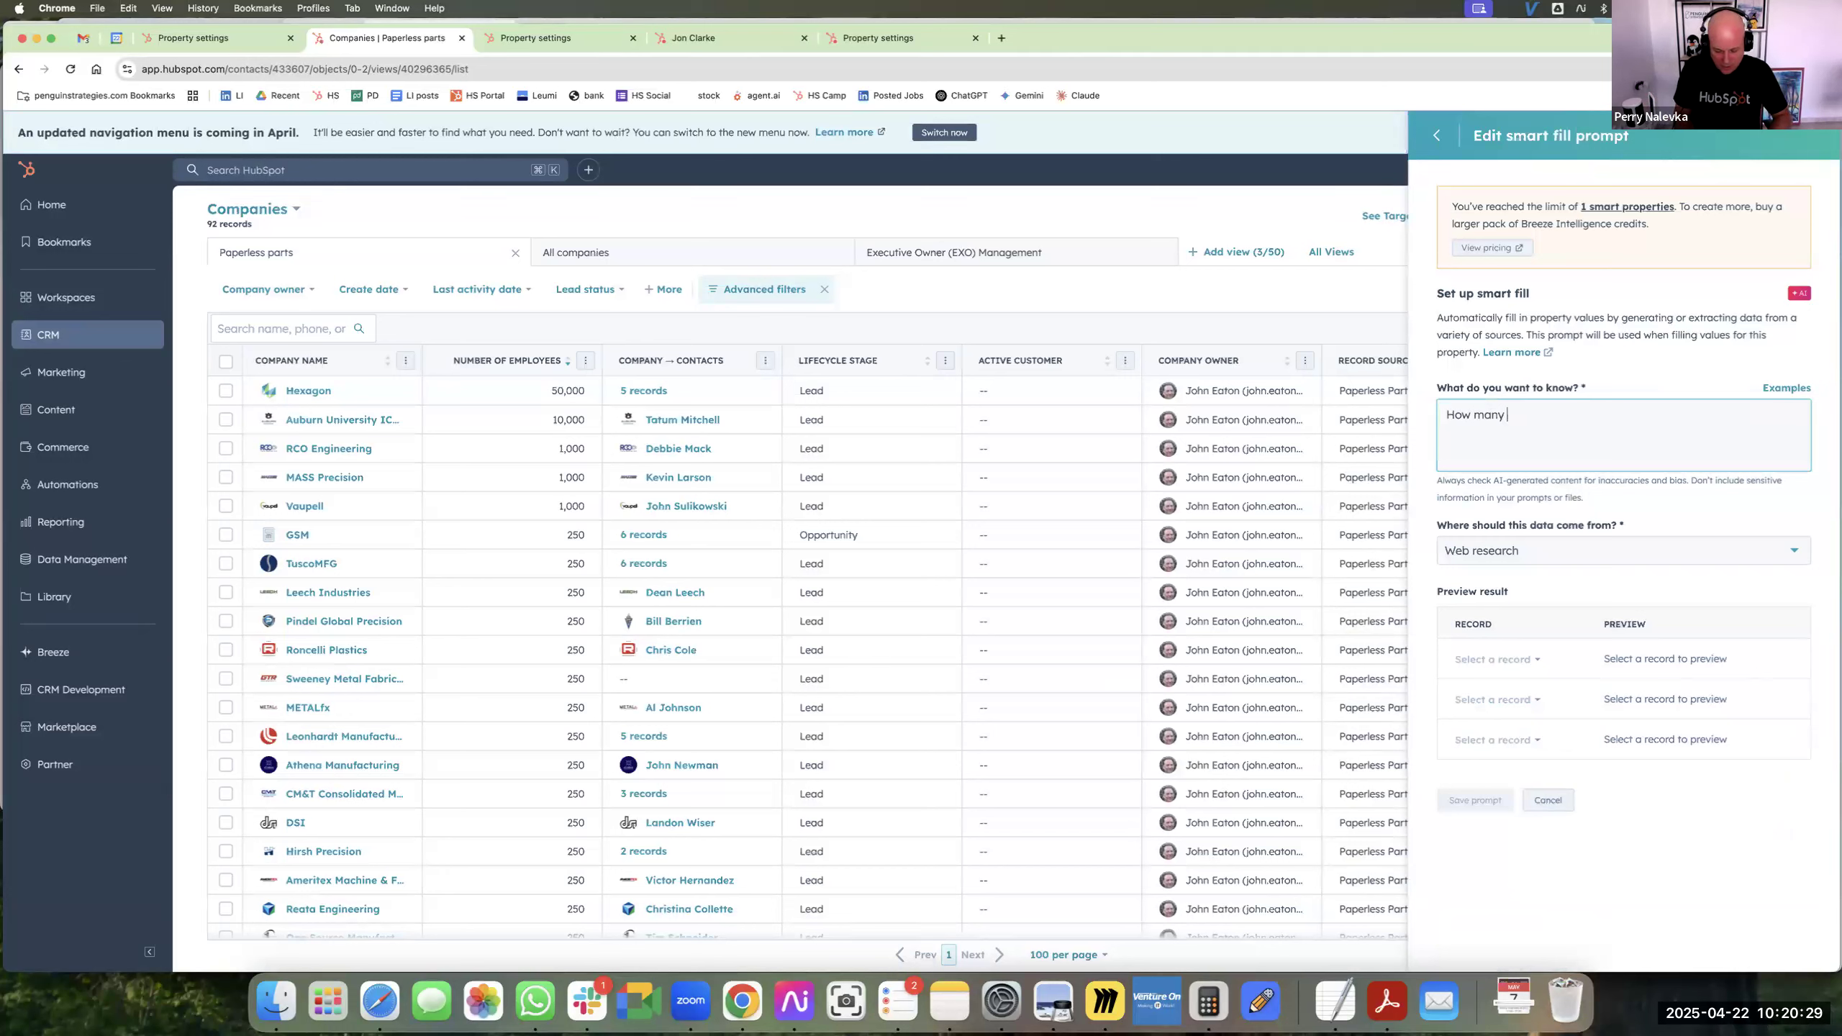
text(office locations )
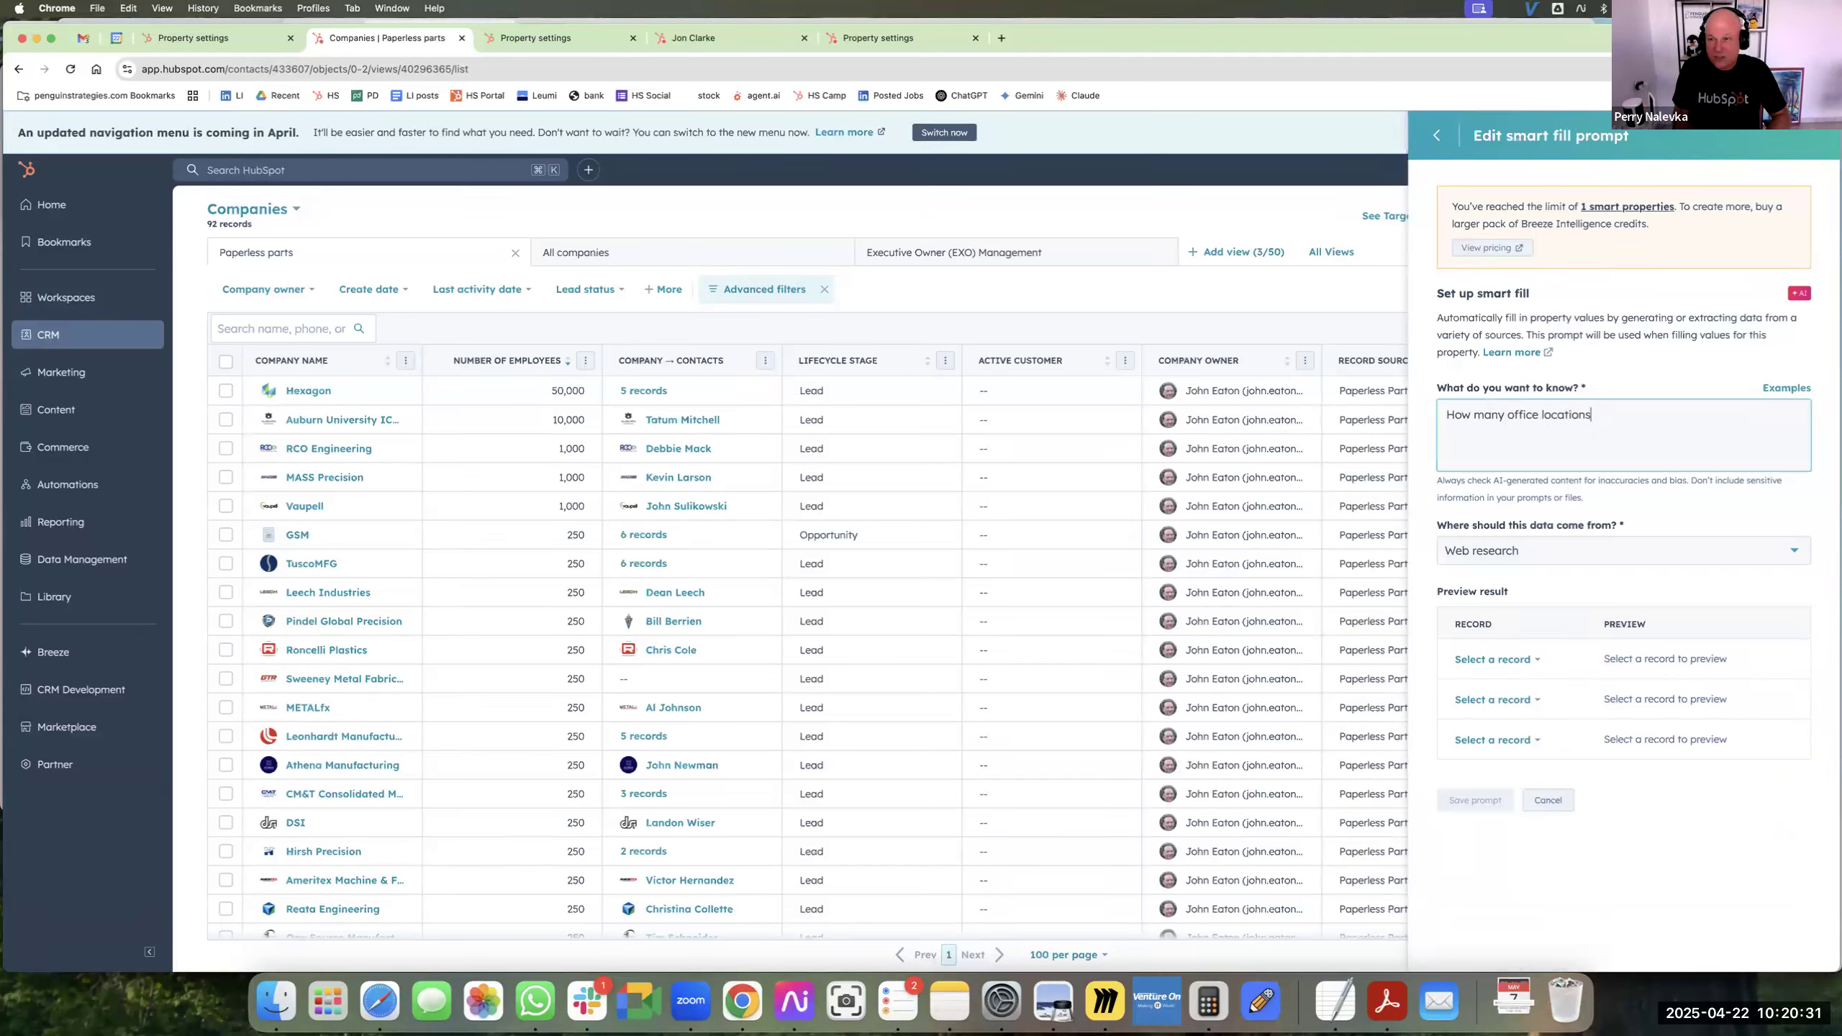
text(does the company have)
Search the company records for hubspot and preview the office locations prompt on two different HubSpot records.
click(1492, 659)
text(hubspot)
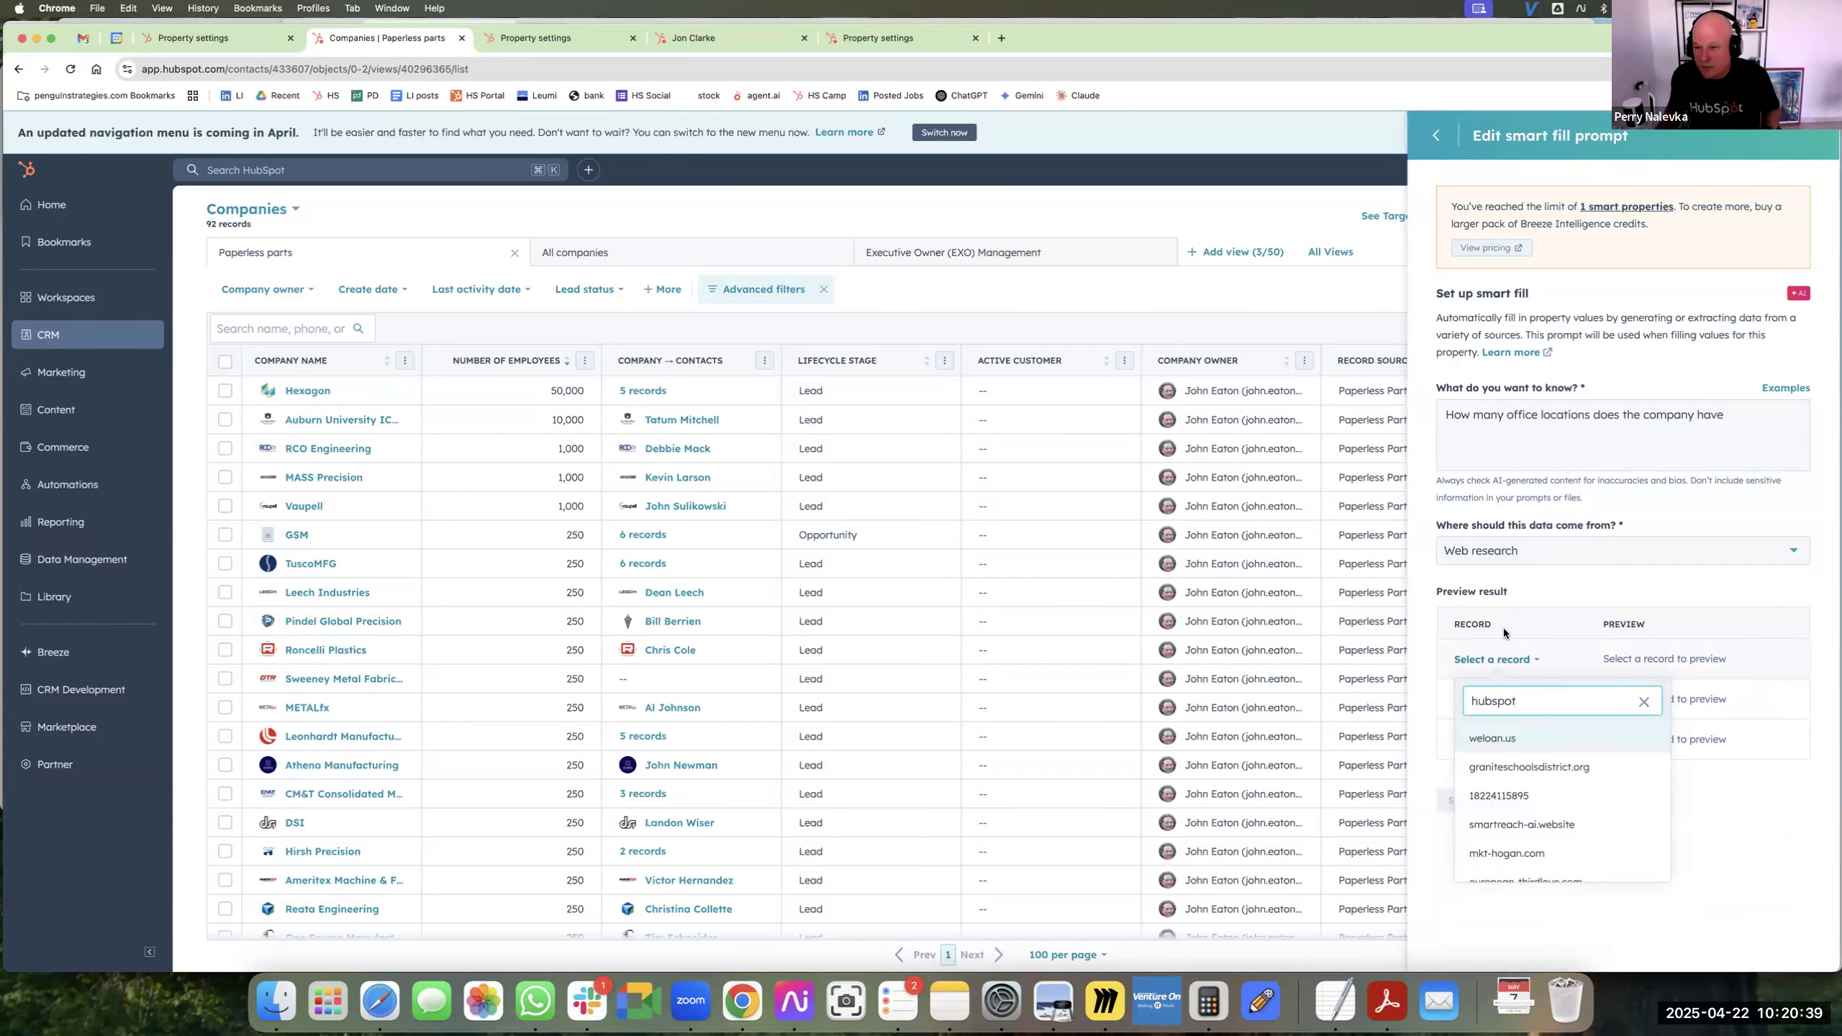
scroll(1534, 835, down, 2)
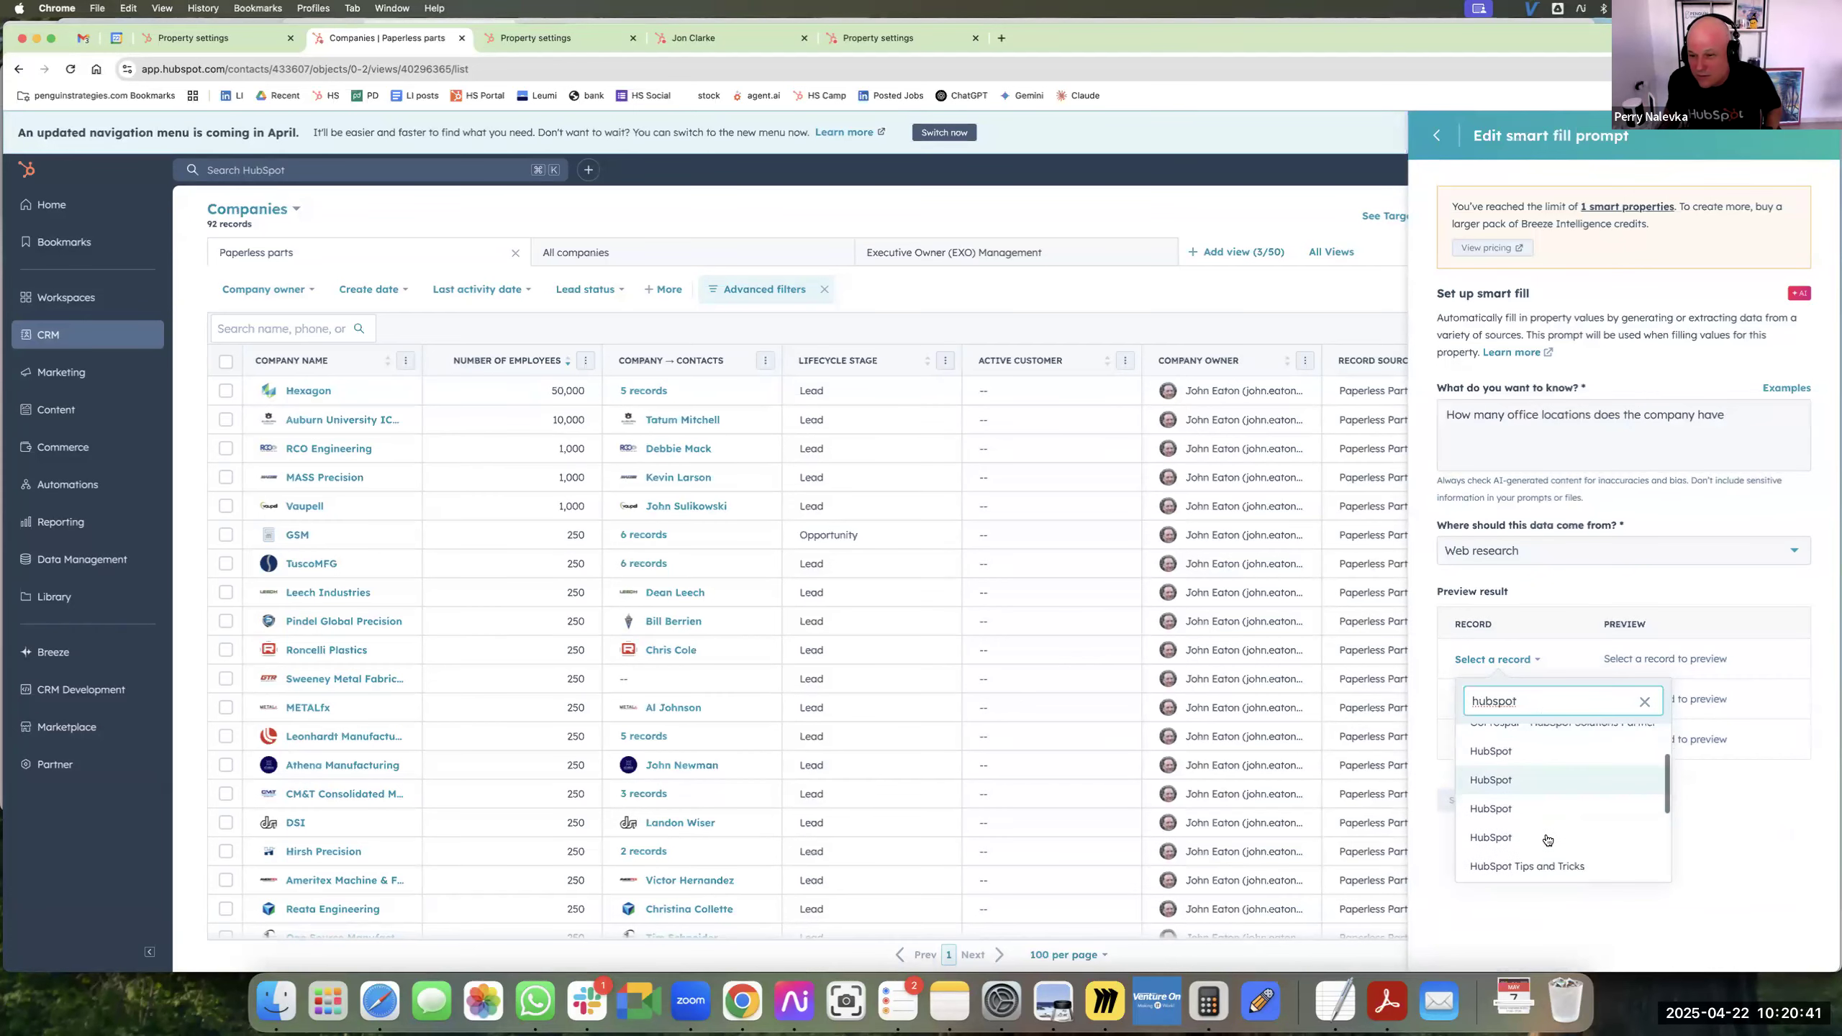
click(1526, 751)
click(1495, 699)
click(1537, 791)
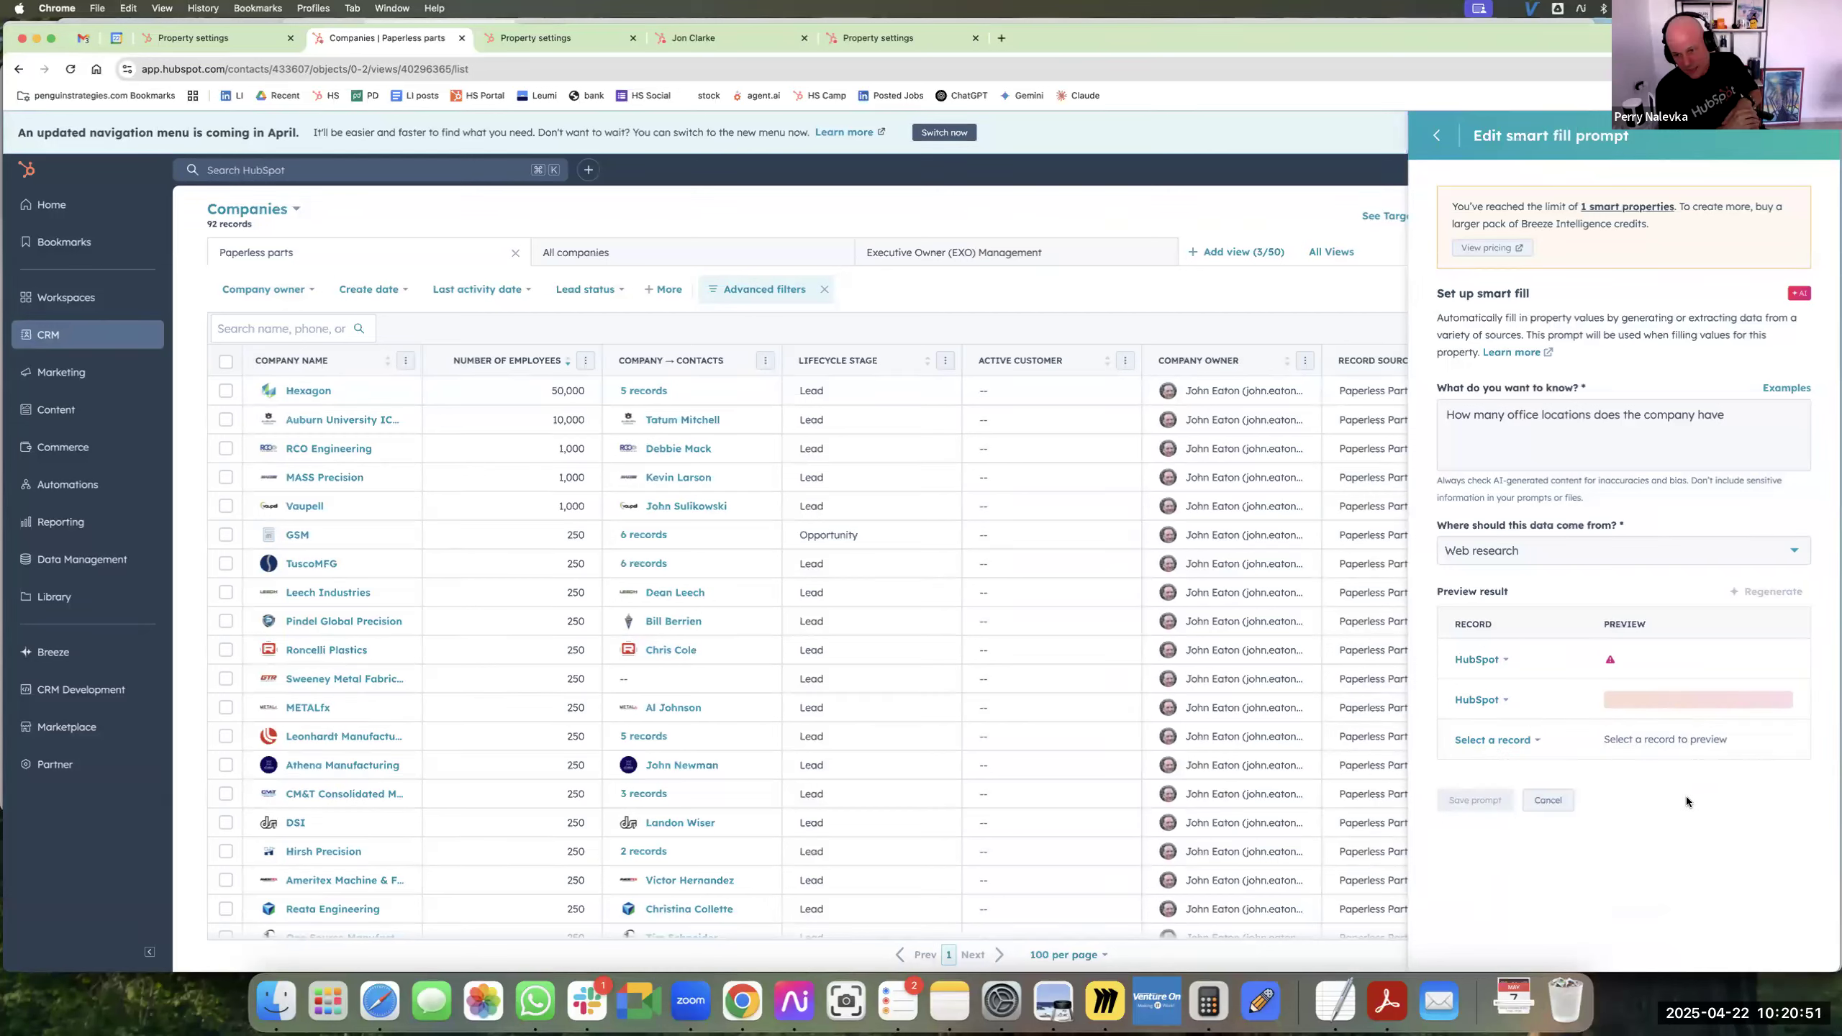
Preview the office locations prompt on the Check Point Software Technologies Ltd record and return to the new property form without saving the prompt.
click(1532, 748)
text(ch)
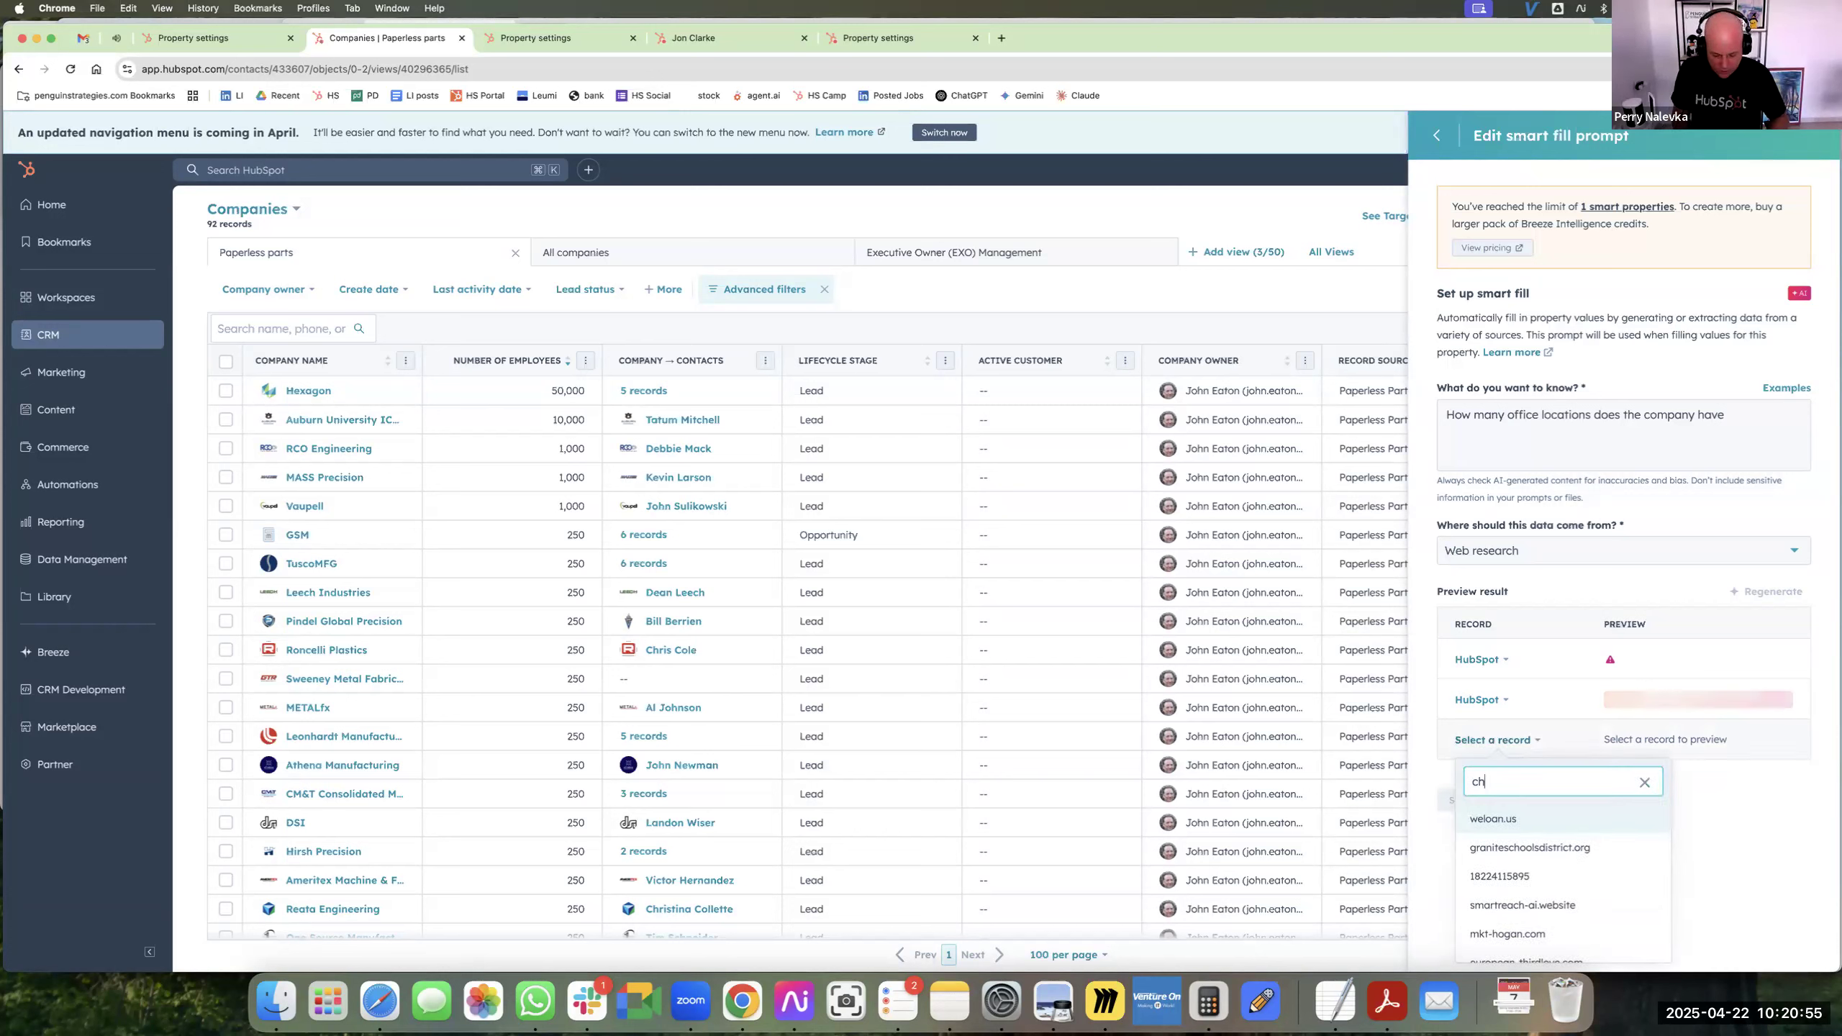
text(eckpoint)
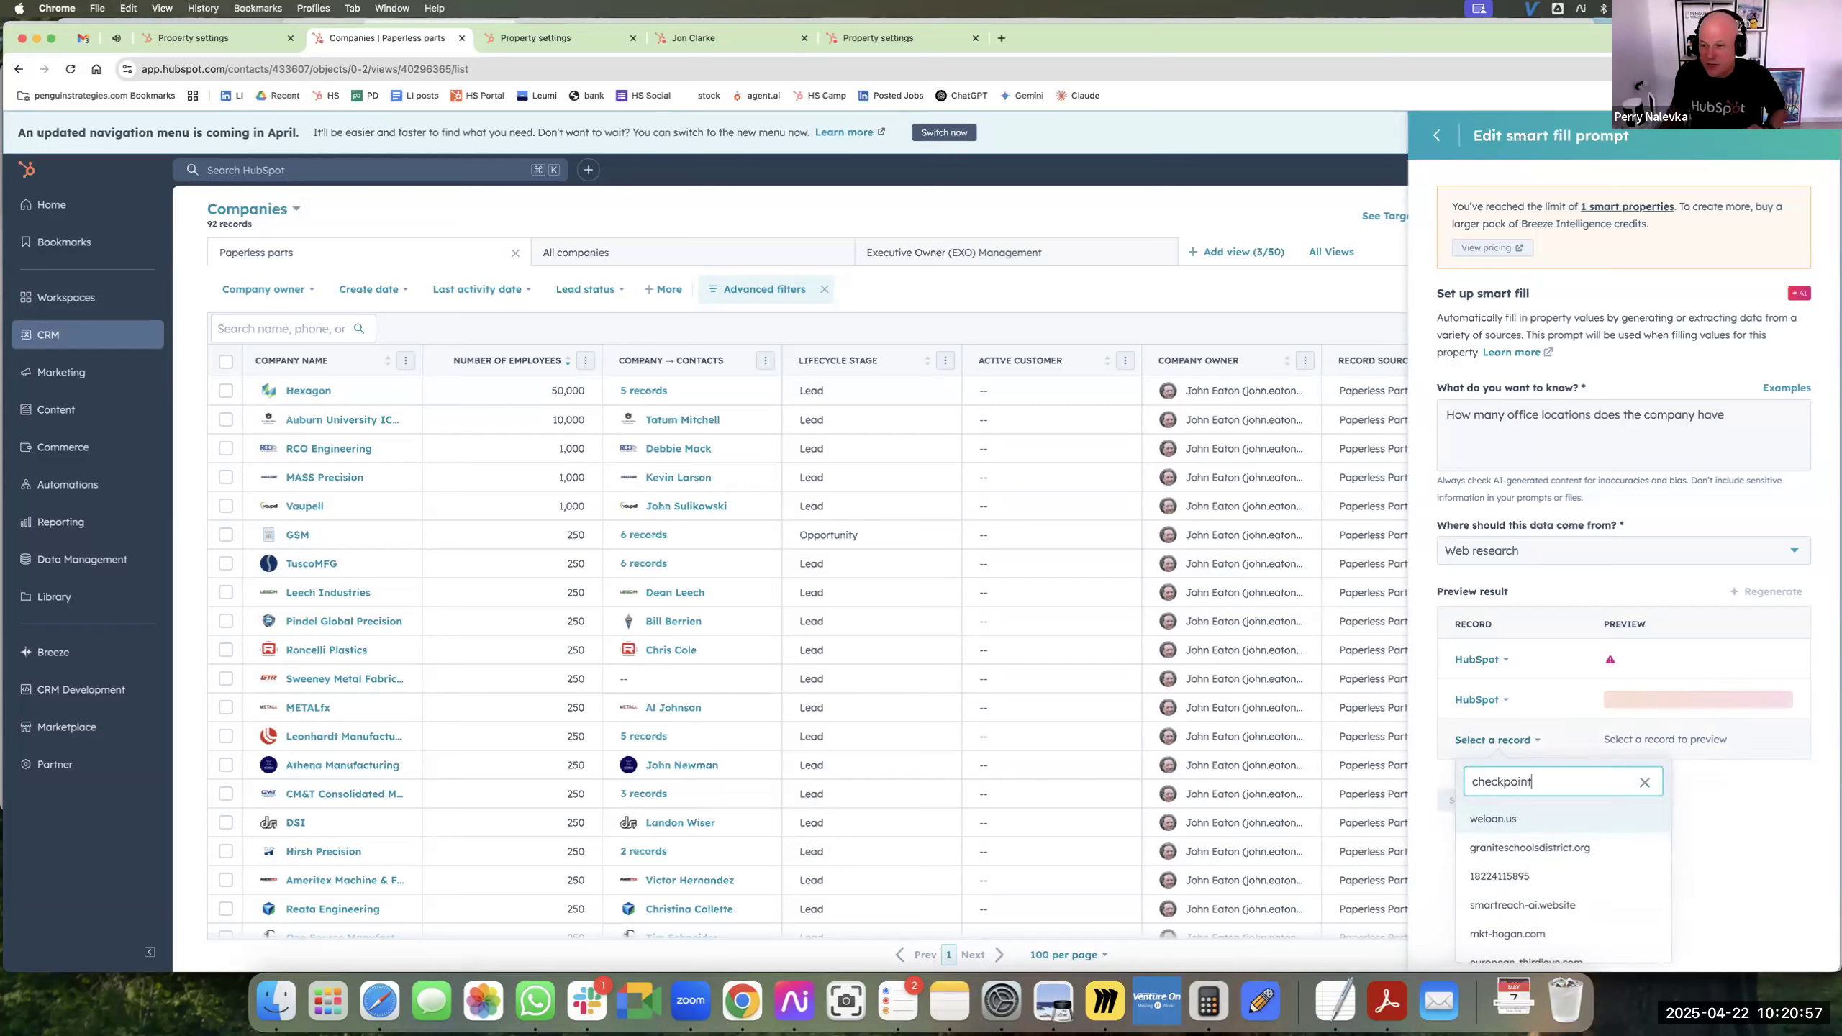
click(1557, 819)
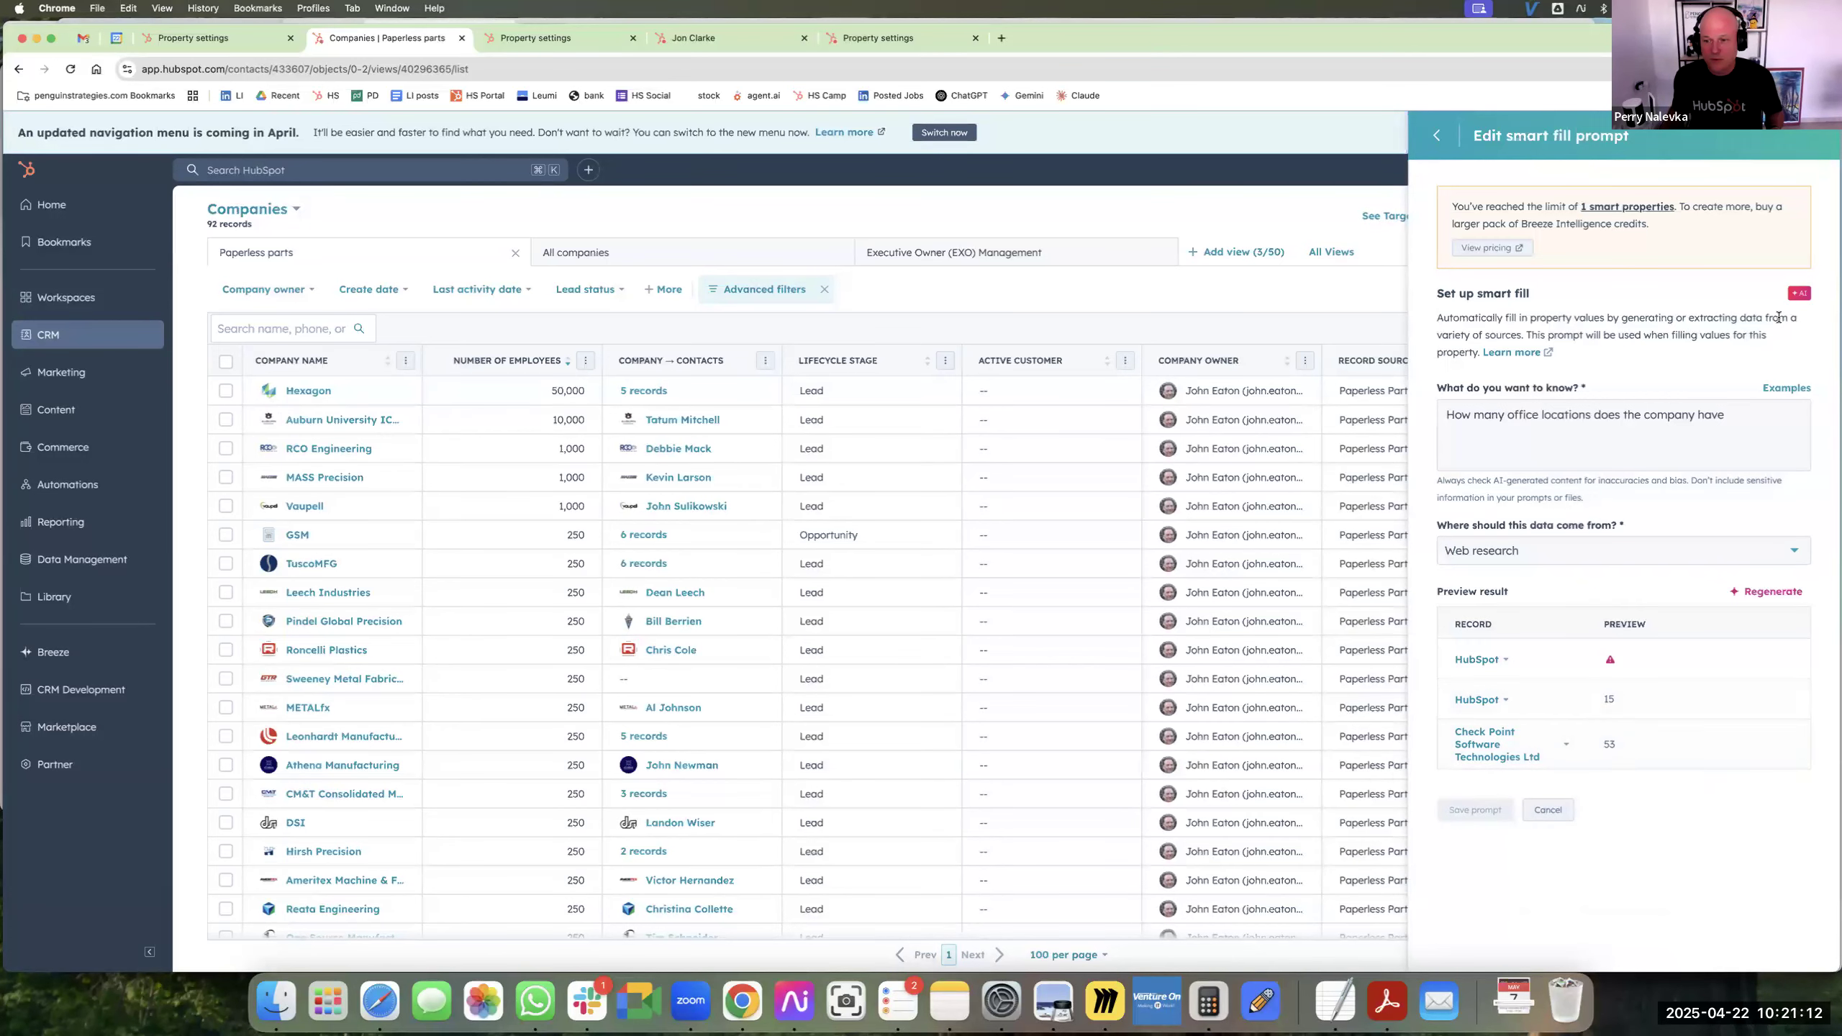
click(1436, 135)
Label the new number property "test number of offices" and create it as a column in the companies table.
click(1602, 227)
key(super+a)
text(number of )
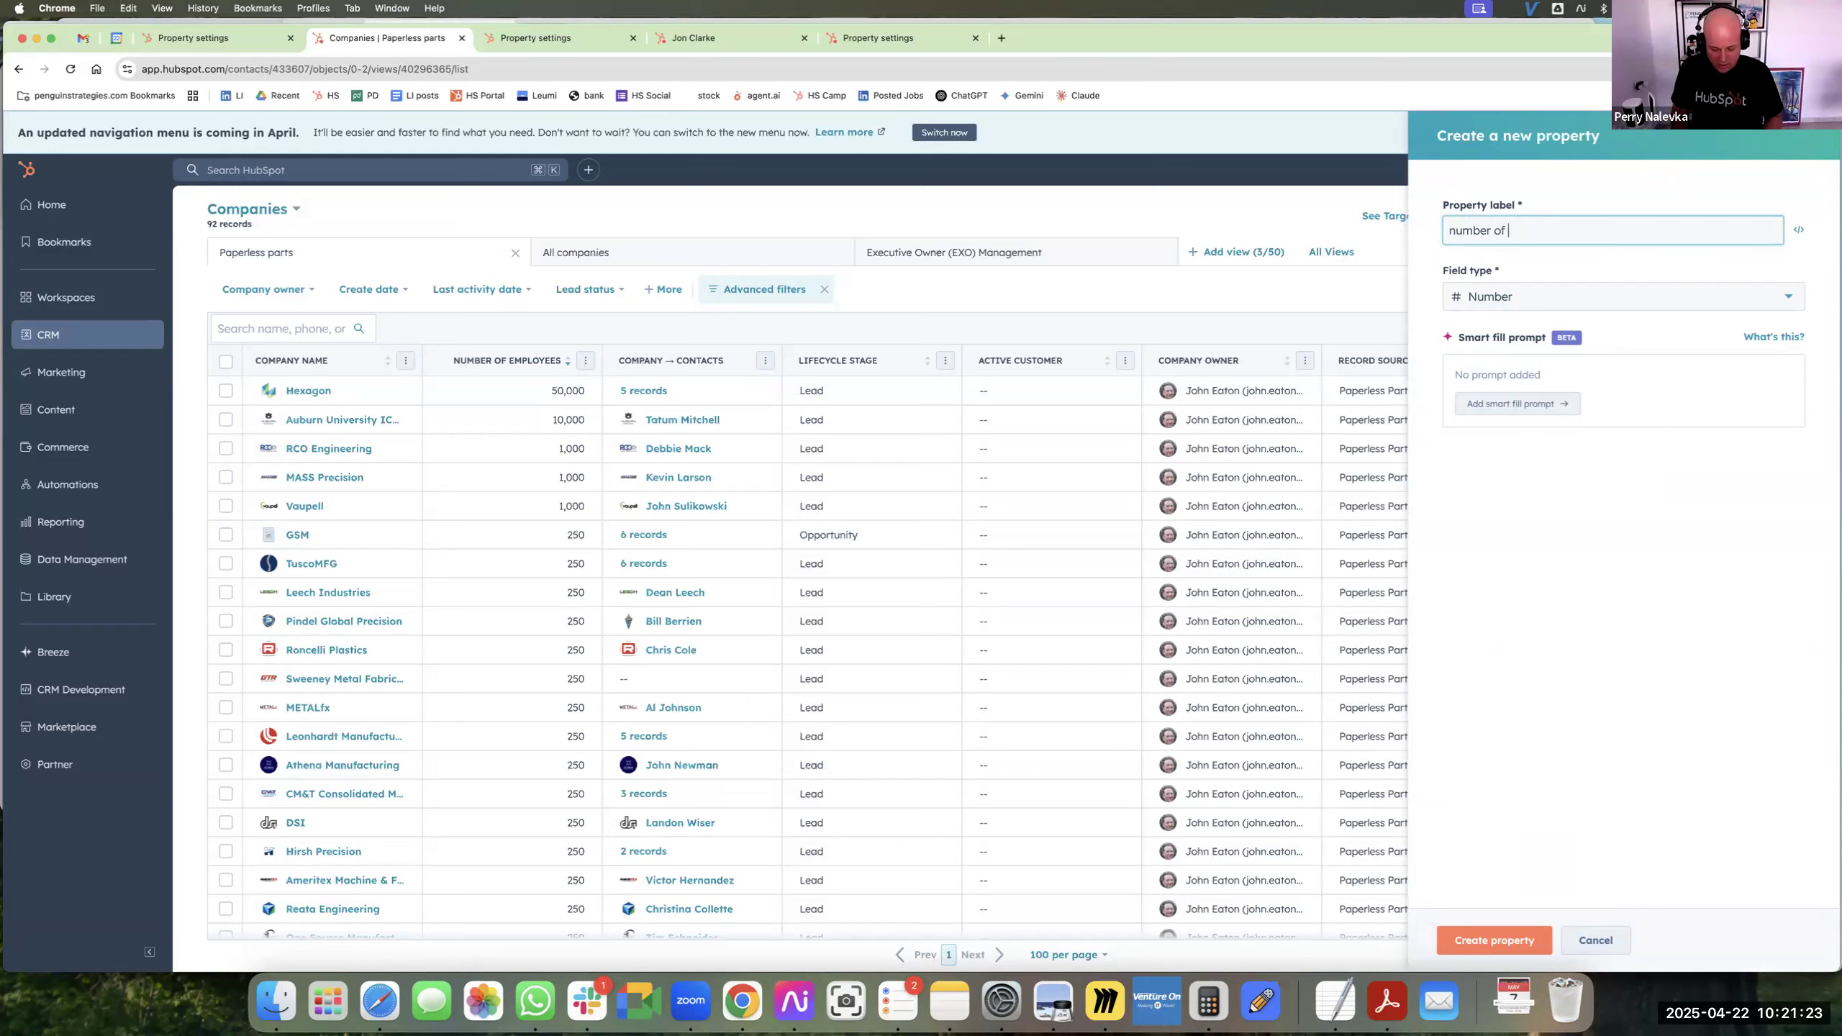
text(offices)
key(super+Left)
text(test)
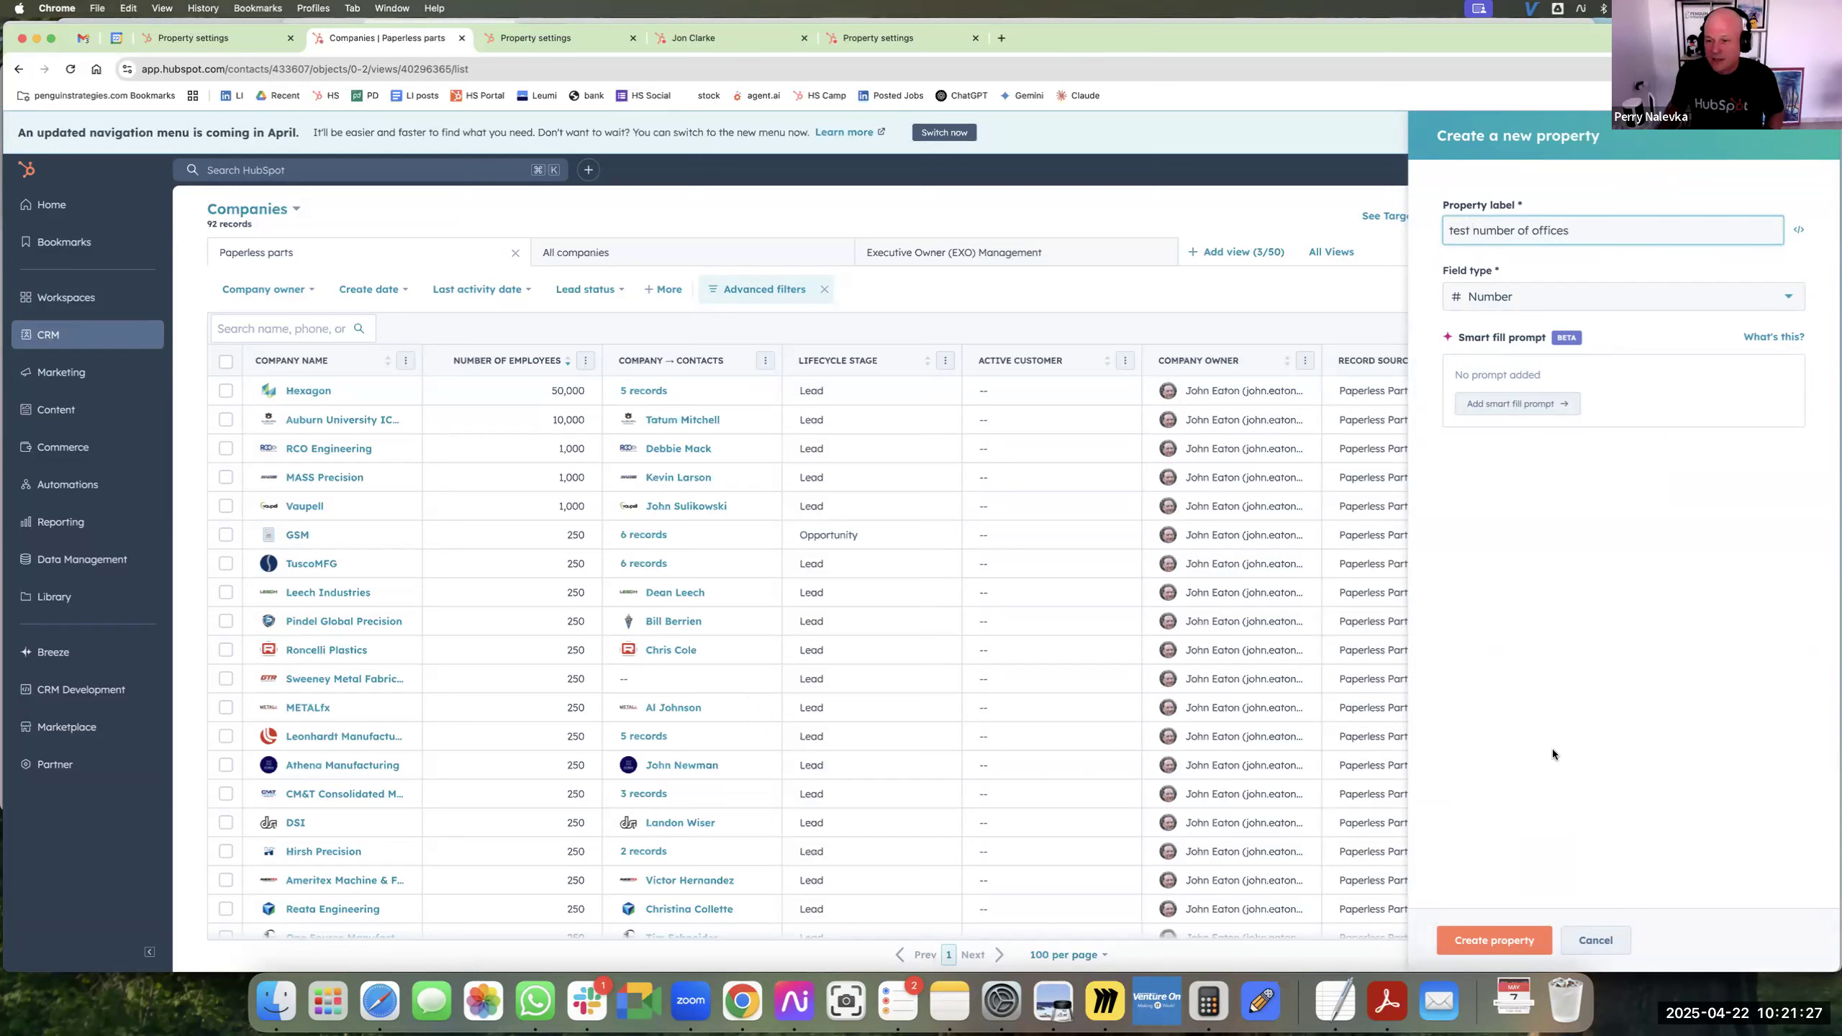
click(1518, 939)
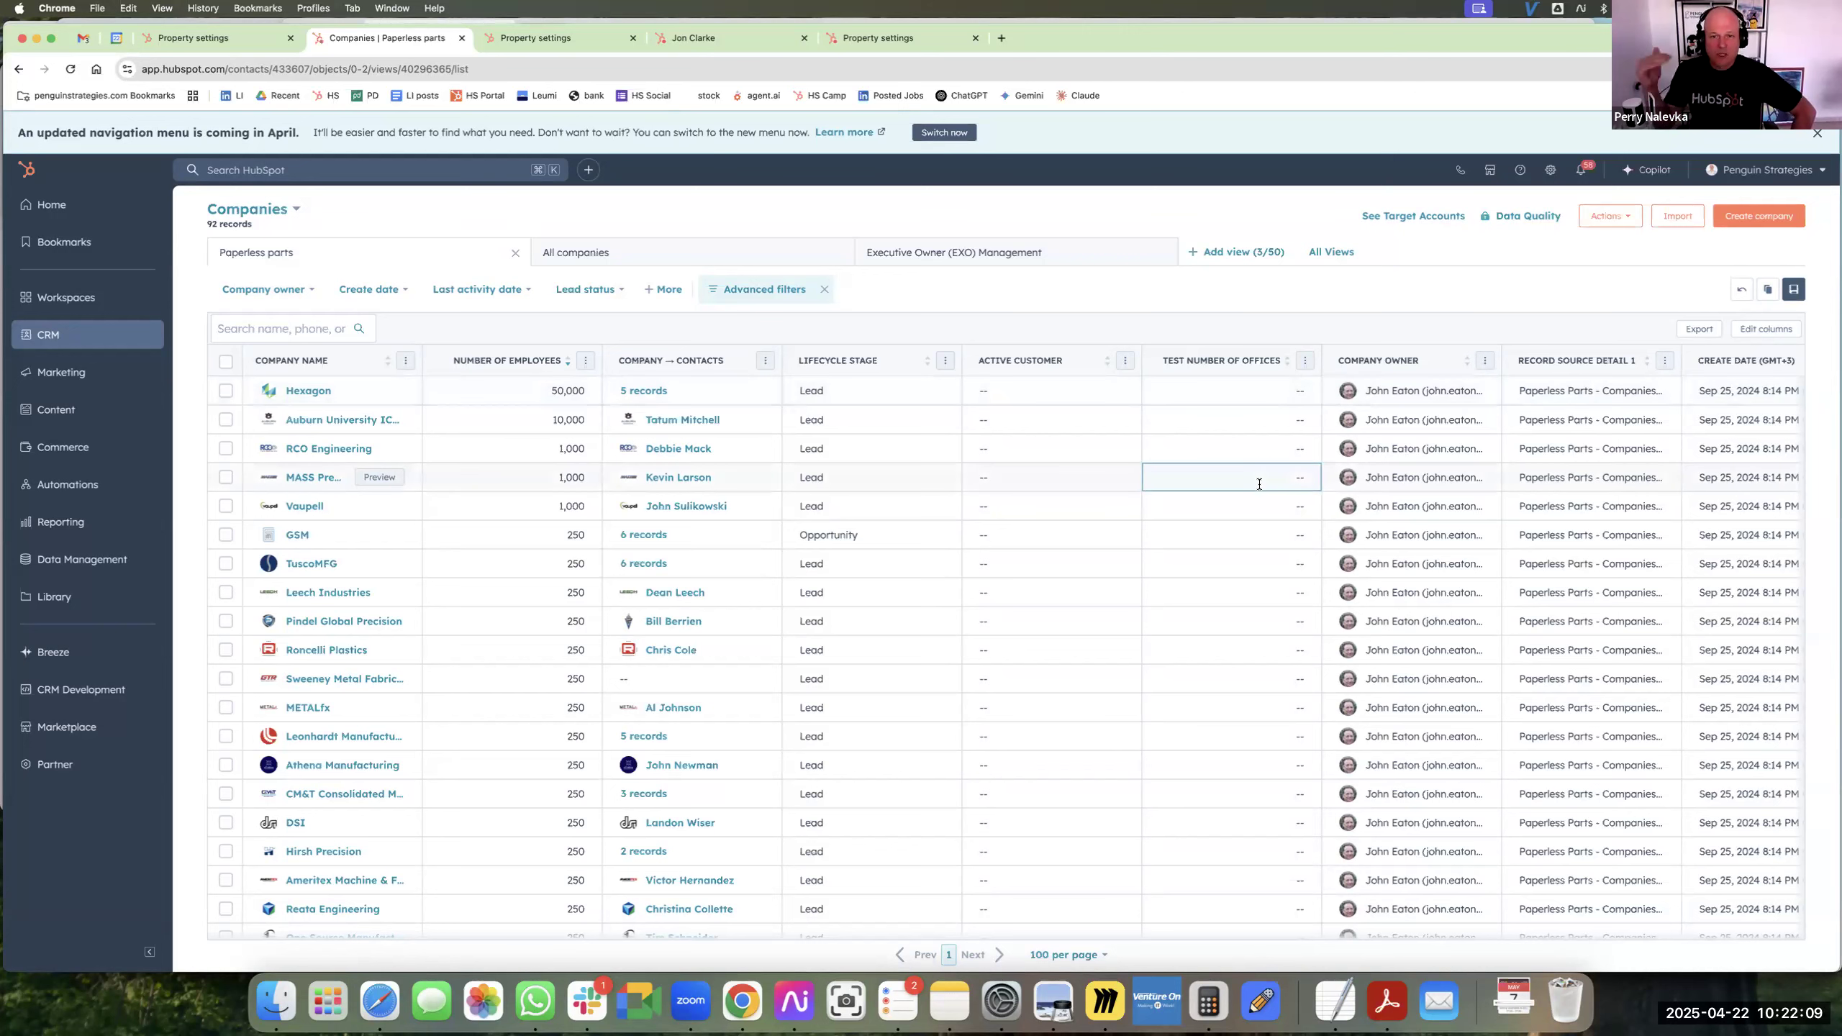
scroll(1305, 435, right, 1)
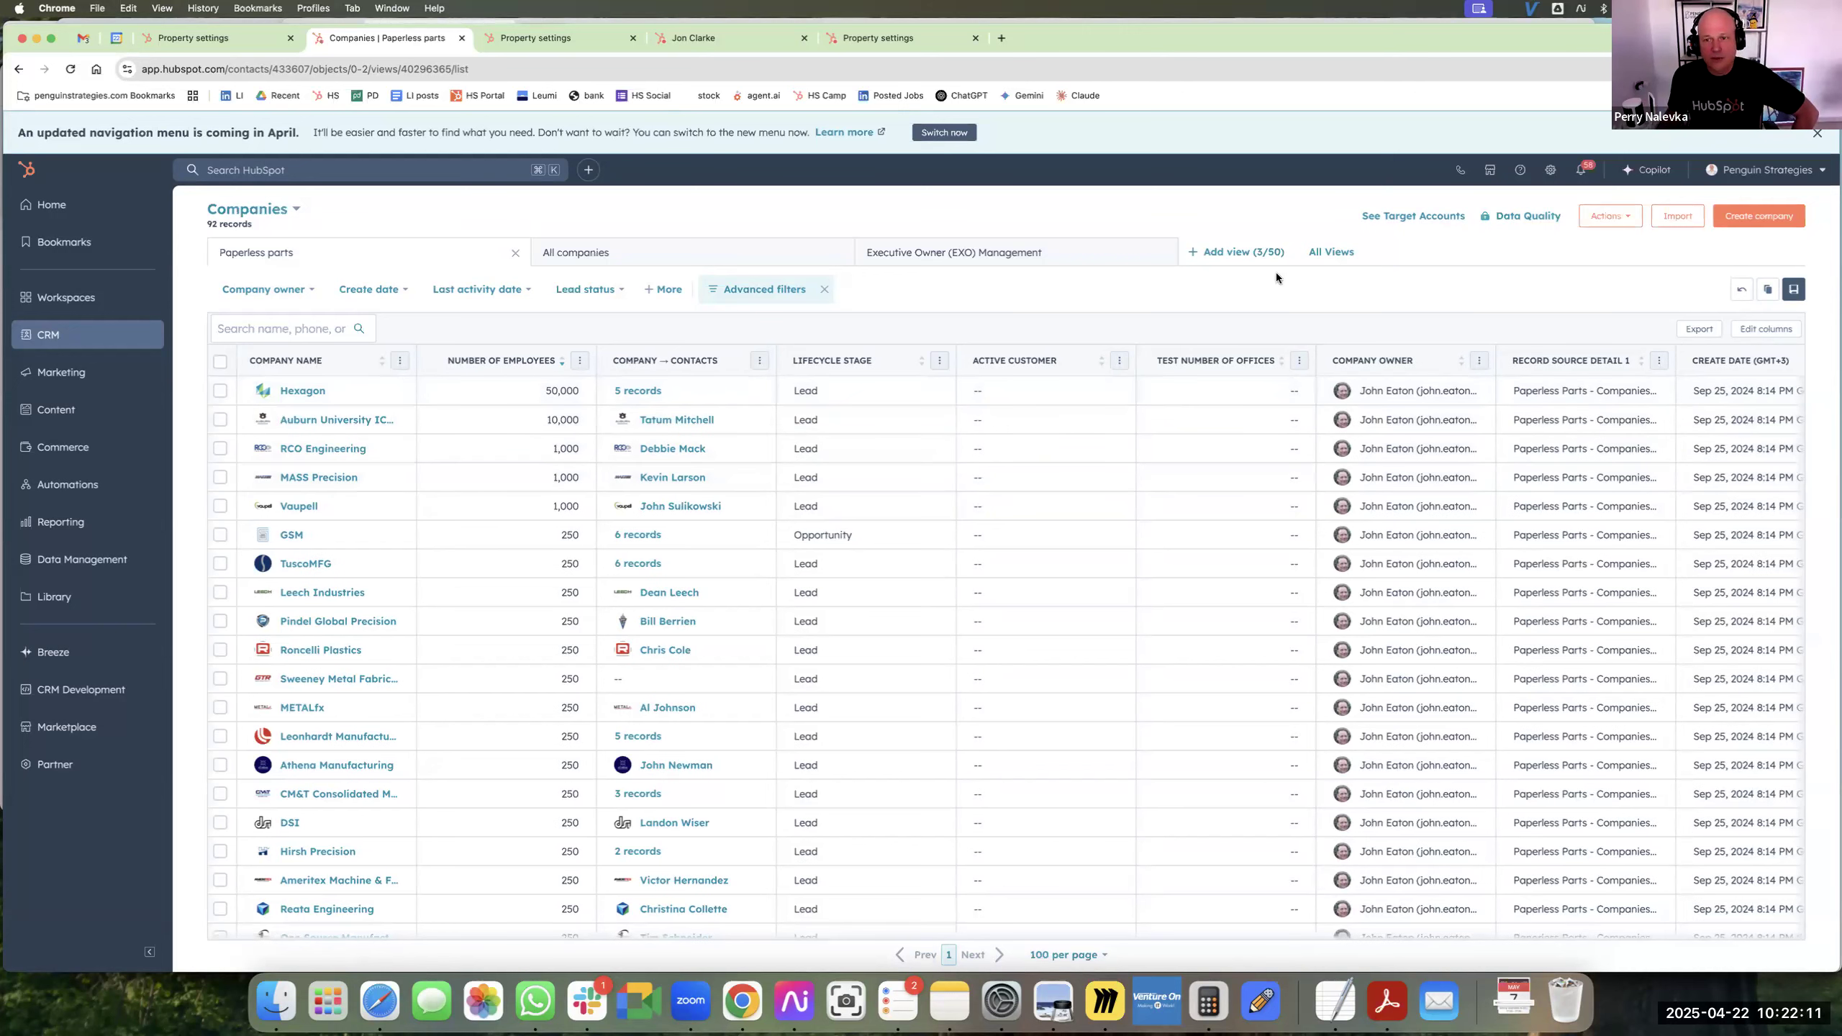